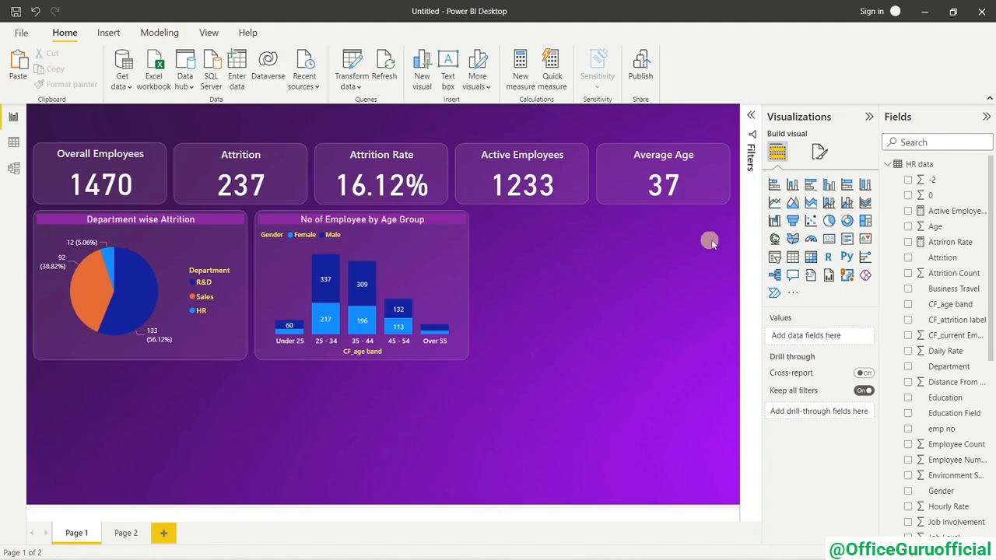
Cross-filter the dashboard by the Sales and R&D slices of the department attrition pie, and clear the filter.
click(109, 292)
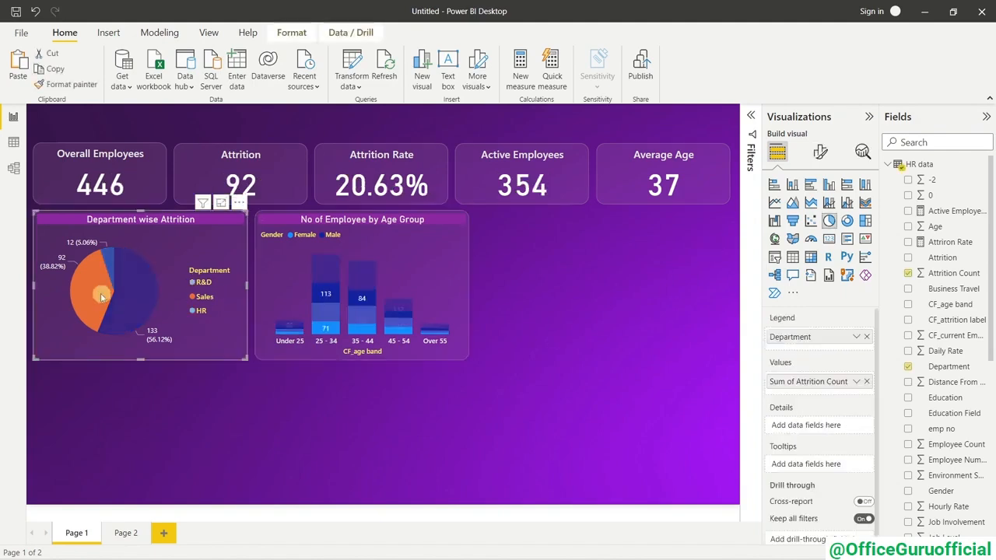
click(144, 289)
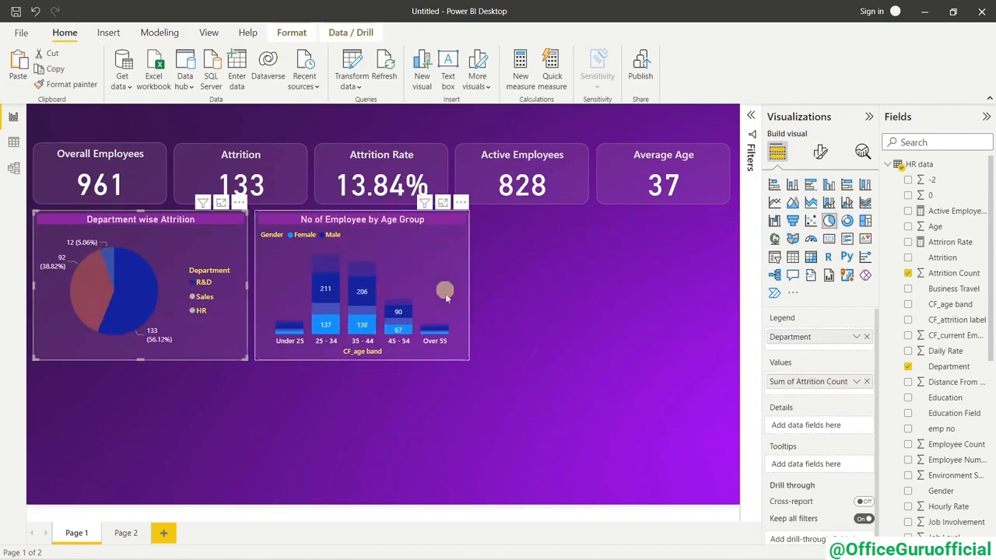
click(92, 288)
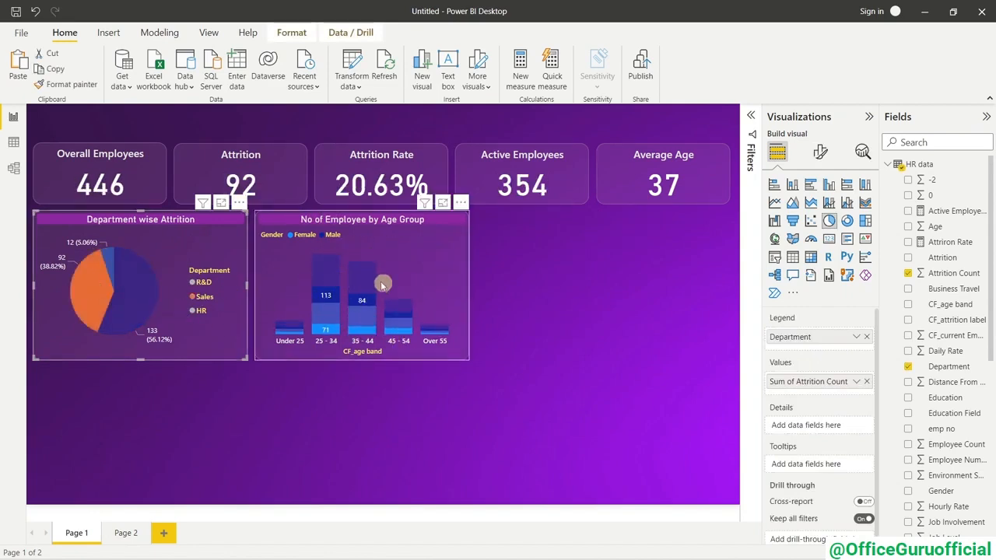
click(92, 289)
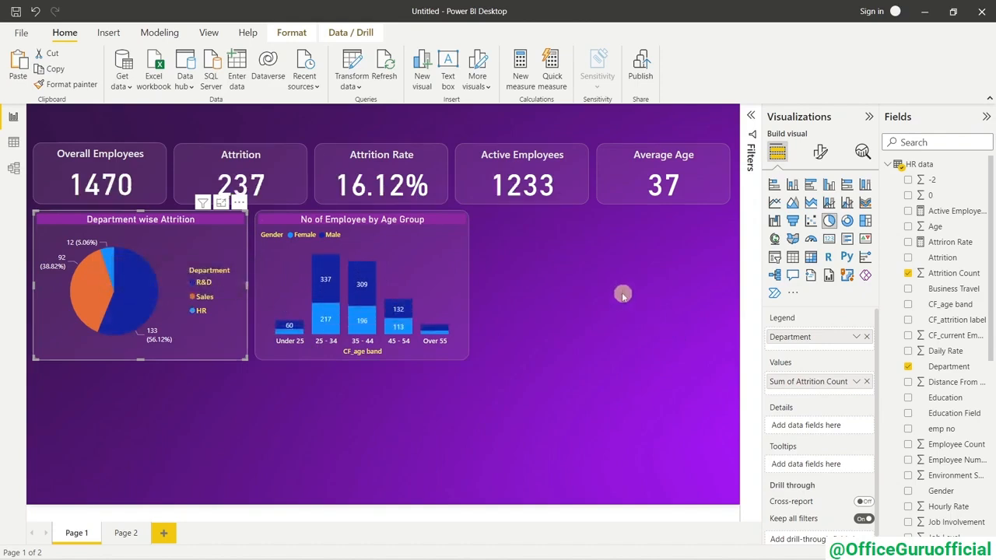
click(623, 295)
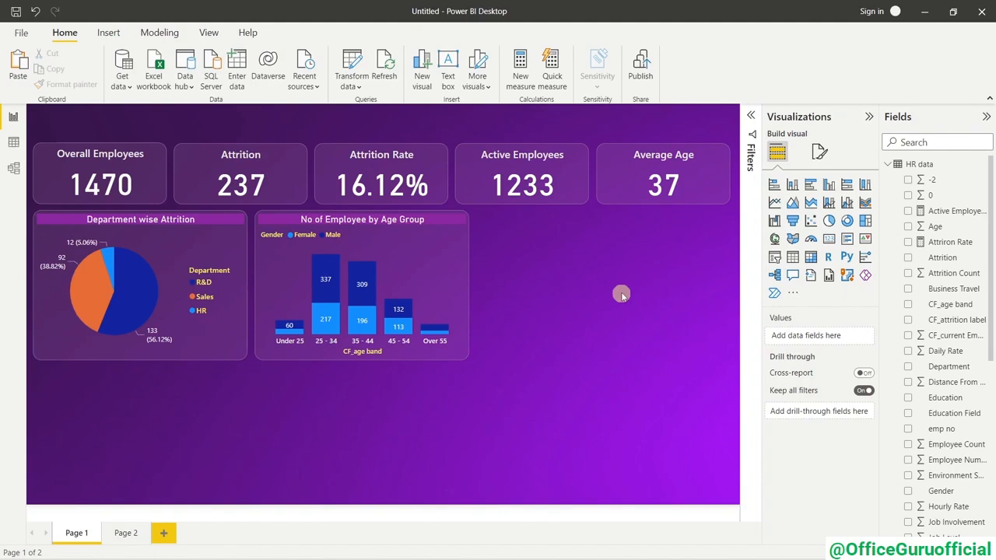
Add a matrix visual beside the age group chart, filling the remaining row width and matching that chart's height.
click(811, 262)
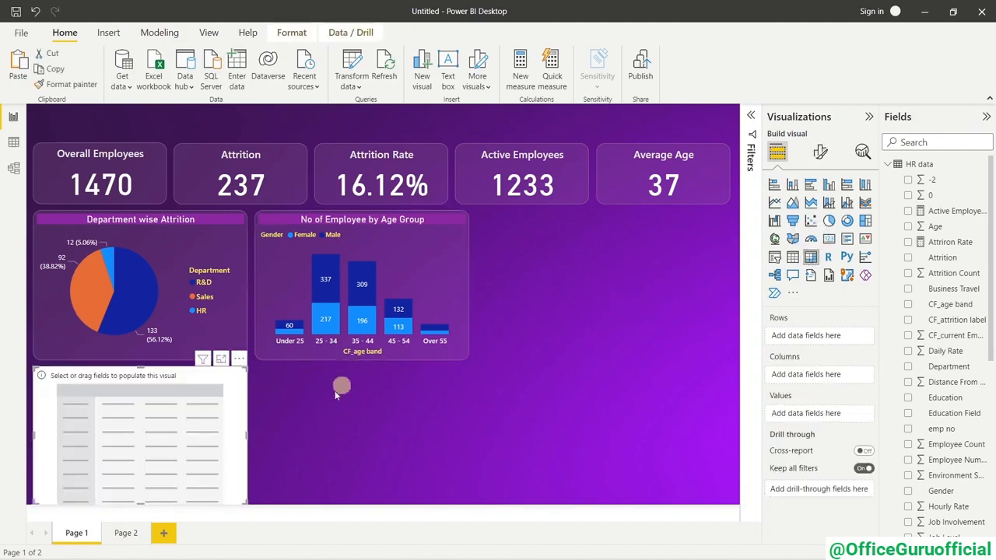
drag(227, 403, 724, 271)
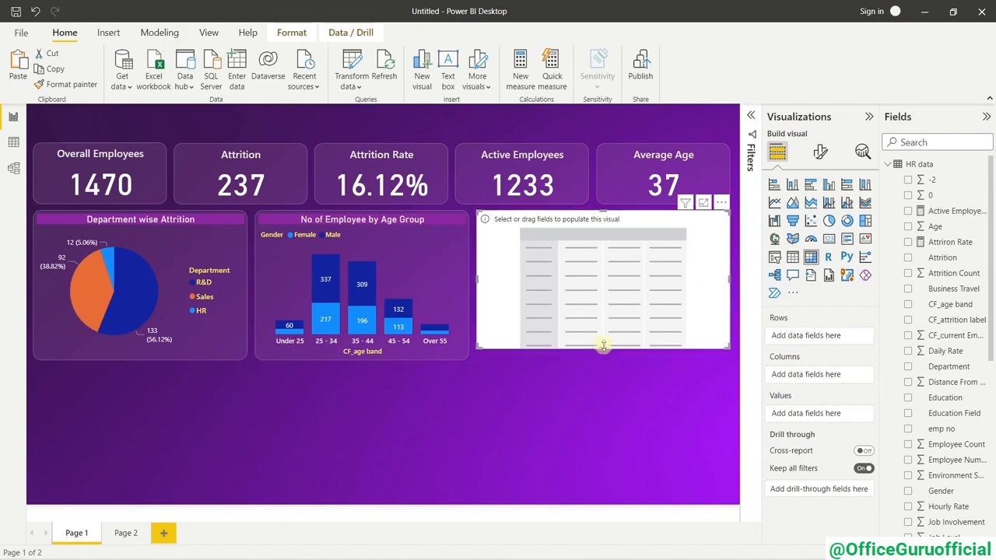
drag(603, 349, 604, 360)
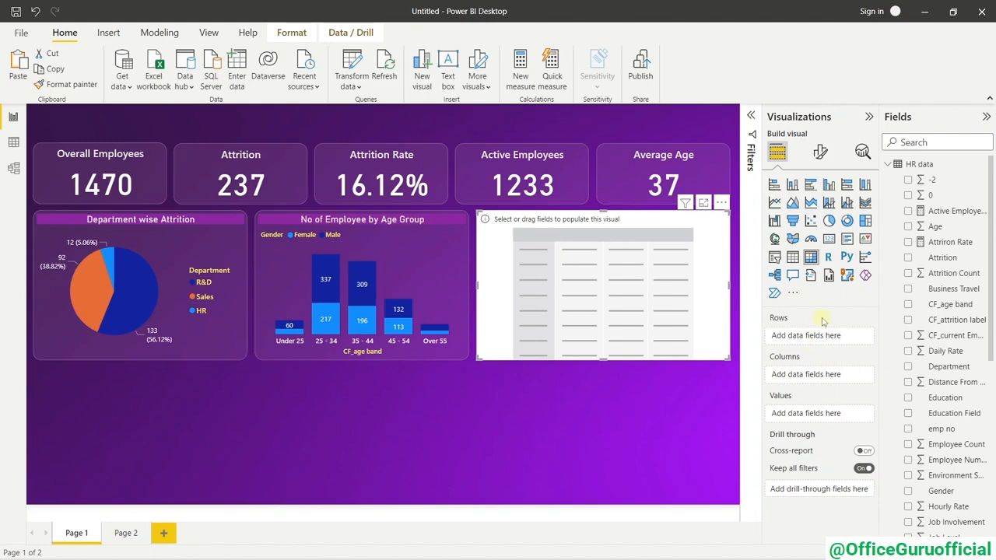
Assign Job Role to the matrix rows and Job Satisfaction to its columns.
click(917, 141)
text(job)
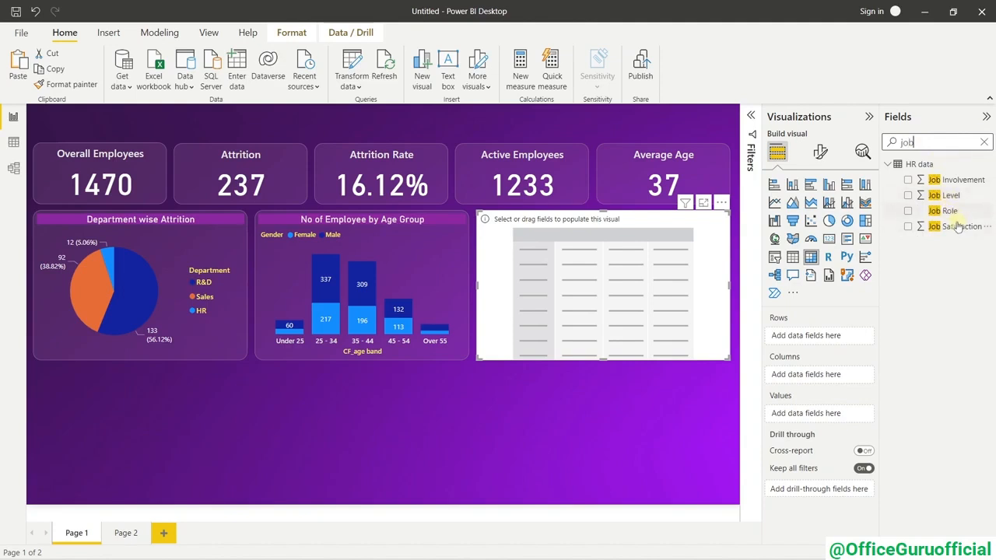
drag(951, 219, 831, 337)
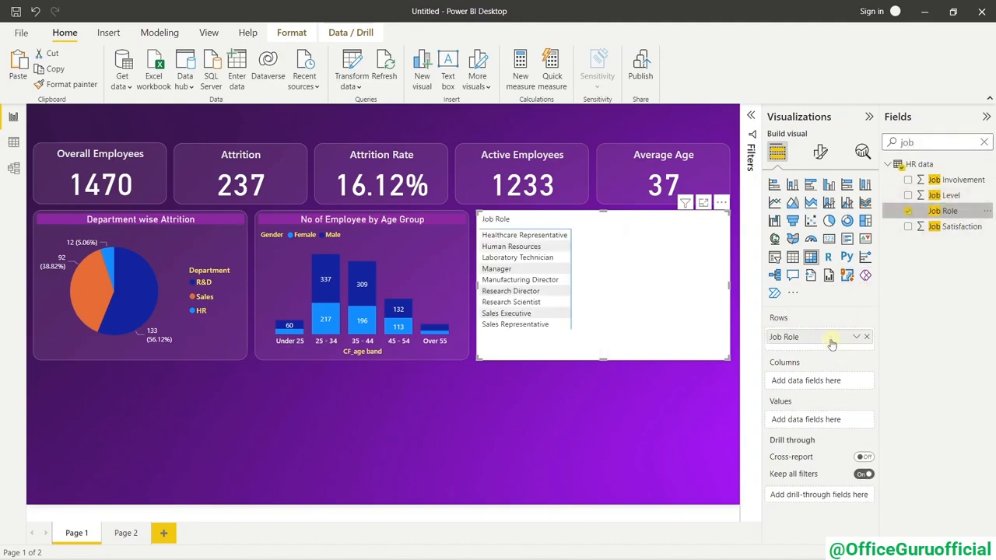
drag(951, 226, 824, 383)
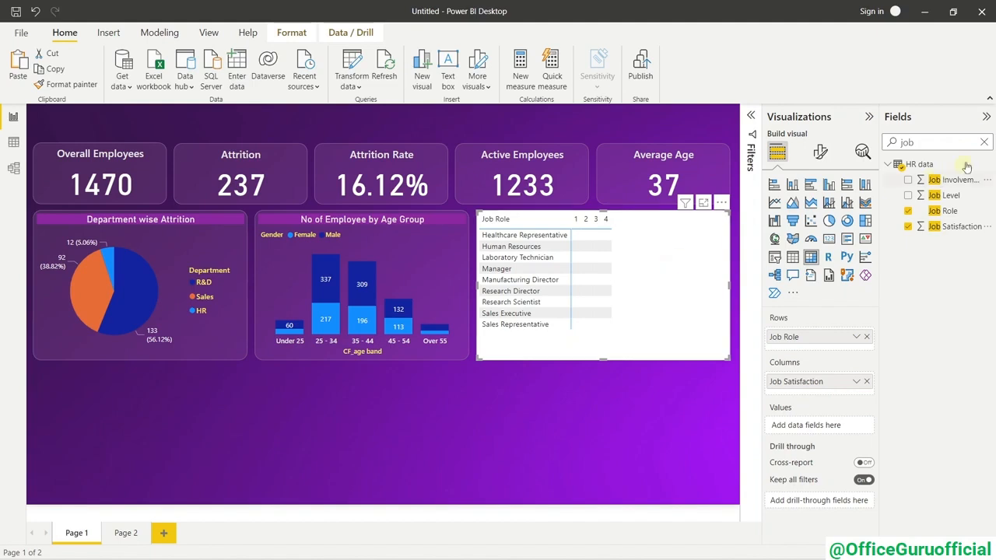
Clear the field search and add Employee Count as the matrix values.
click(985, 141)
scroll(943, 350, down, 3)
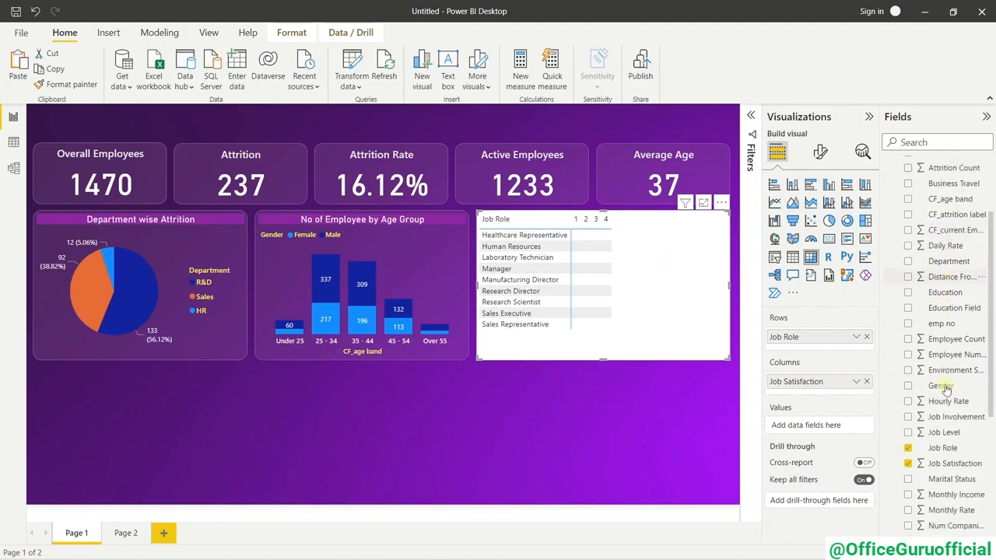
drag(948, 334, 809, 426)
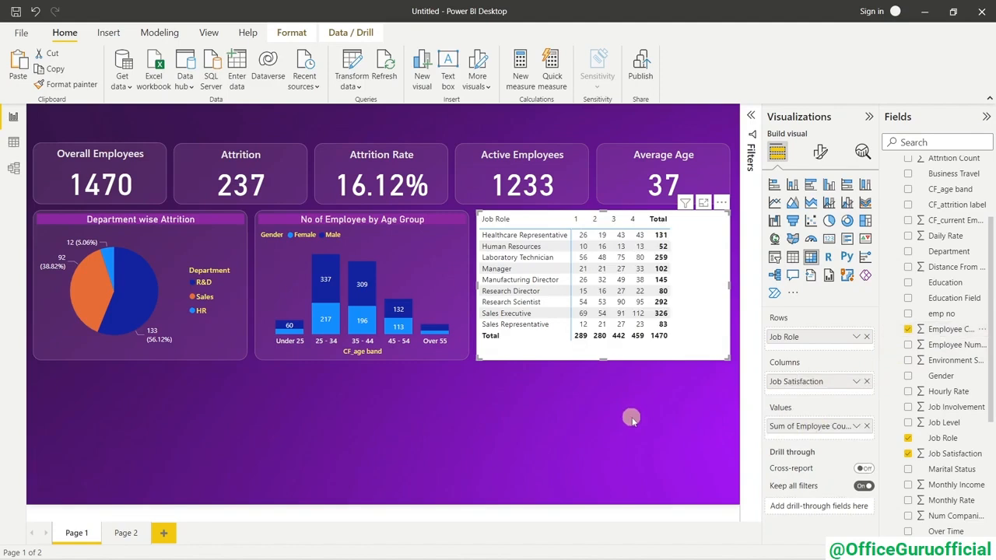
Turn on the matrix title and set its text to "Job Satisfaction Rating".
click(820, 151)
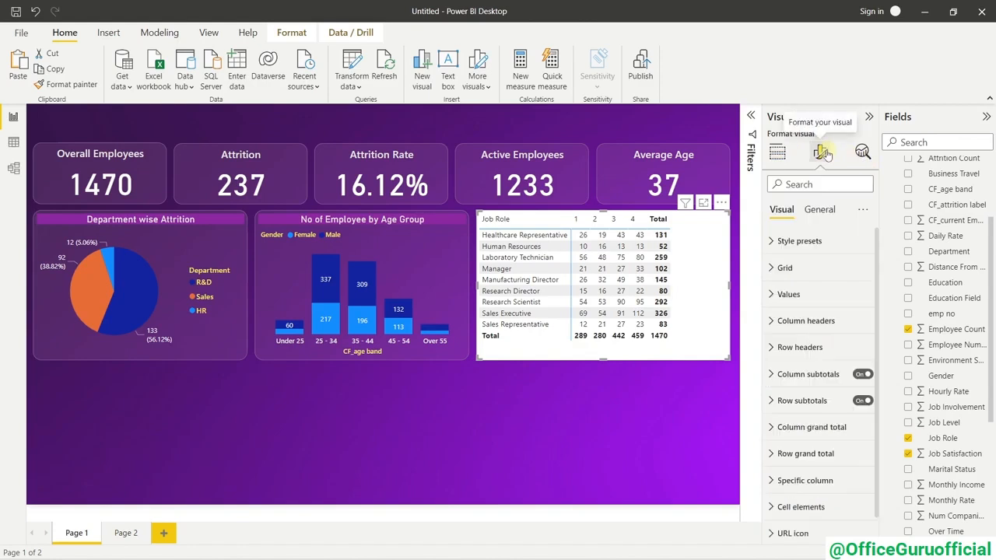
click(818, 215)
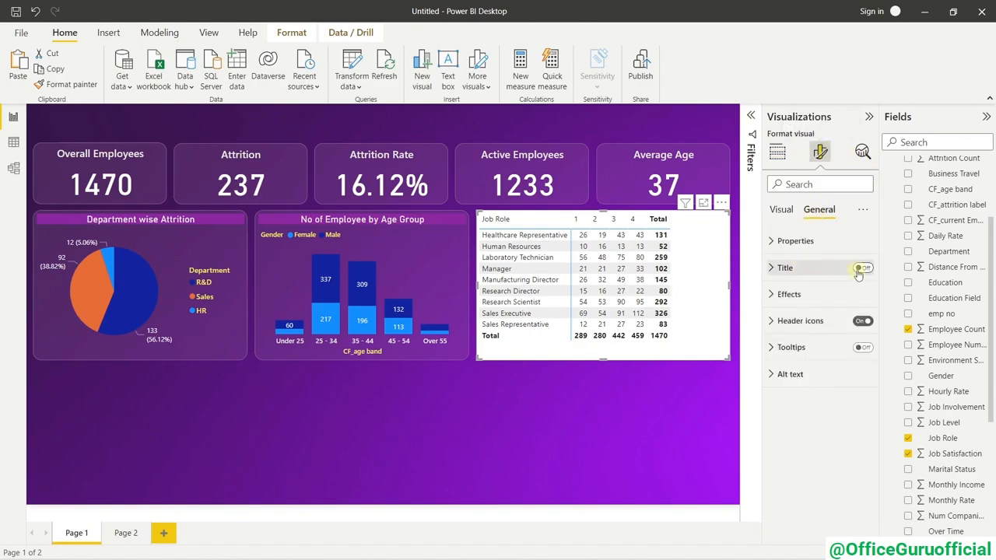
click(786, 268)
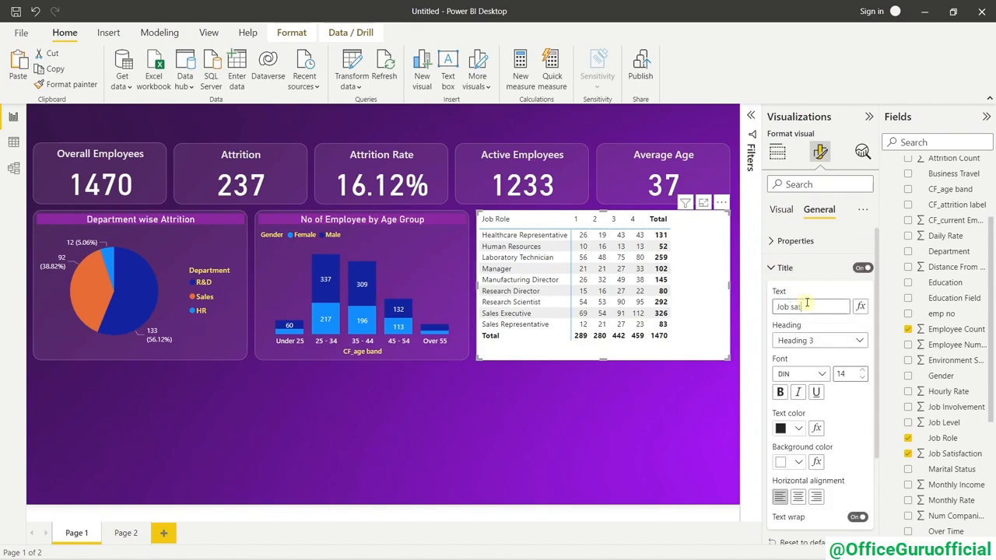
click(807, 304)
text(Job satisfaction)
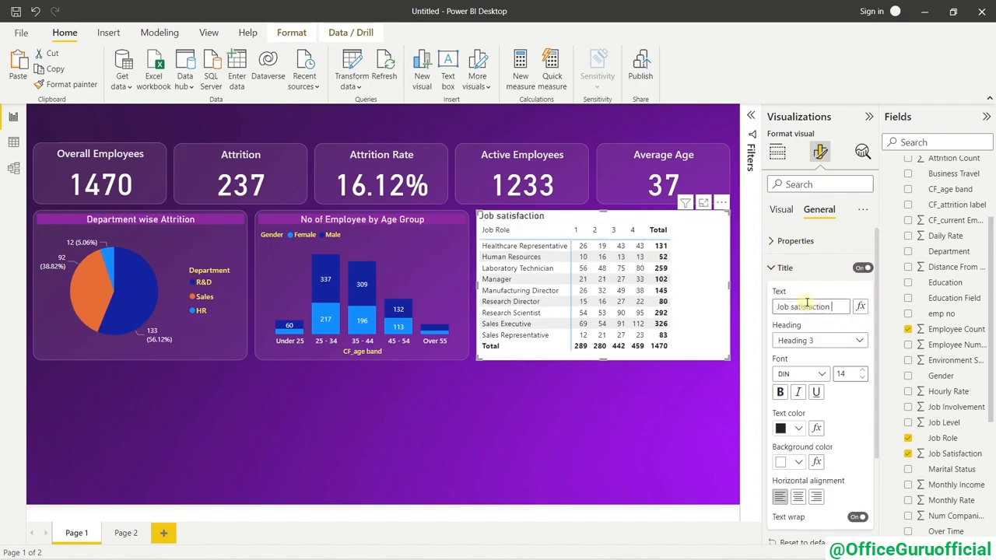
text( Rating)
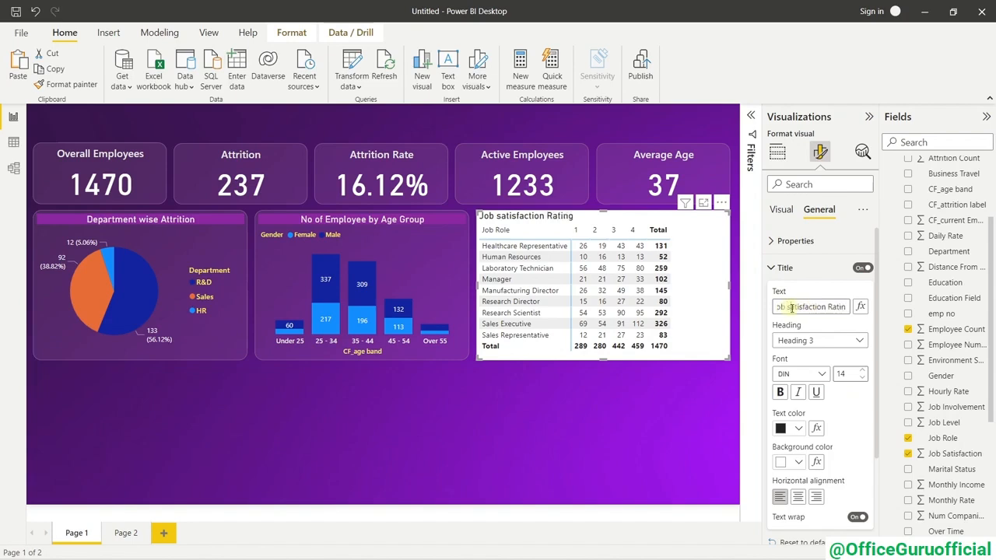
click(791, 308)
key(BackSpace)
text(S)
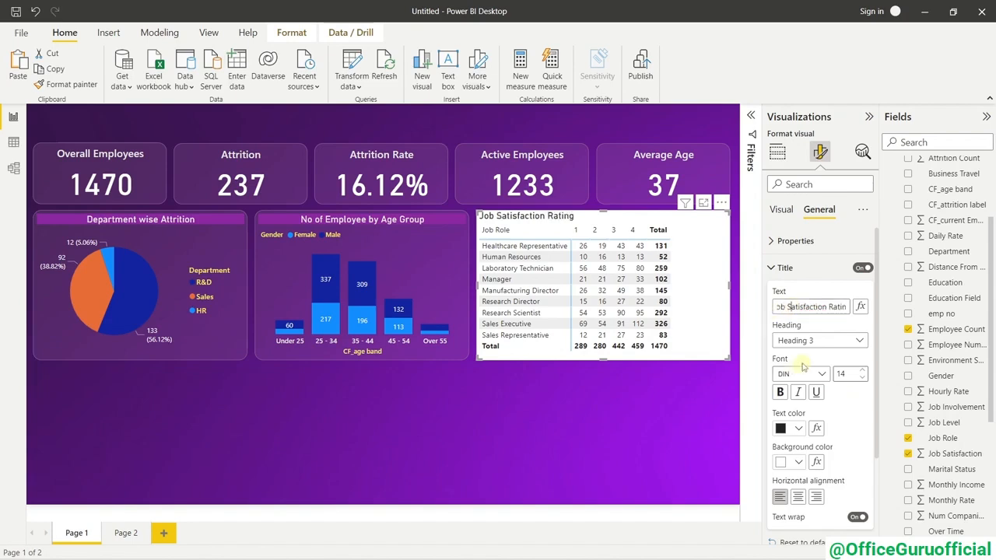
Format the matrix title as centered Segoe UI Semibold text on a purple background.
scroll(804, 366, down, 2)
click(797, 402)
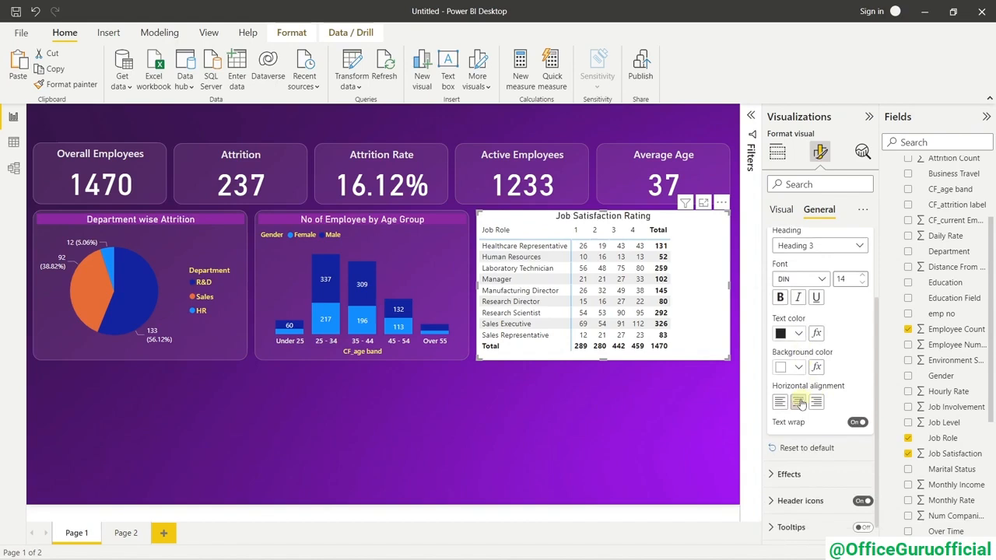
click(817, 298)
click(817, 299)
click(819, 282)
scroll(809, 389, down, 5)
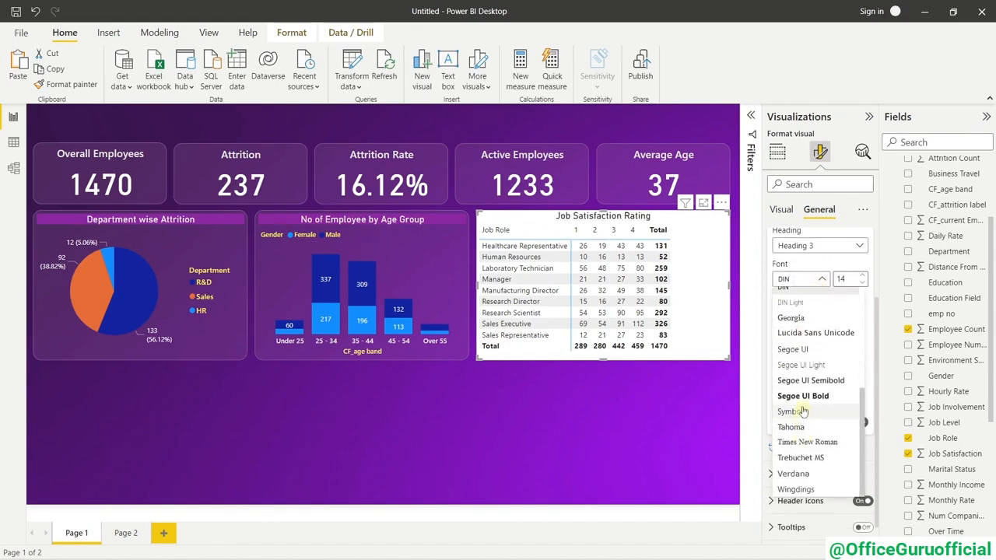
click(811, 381)
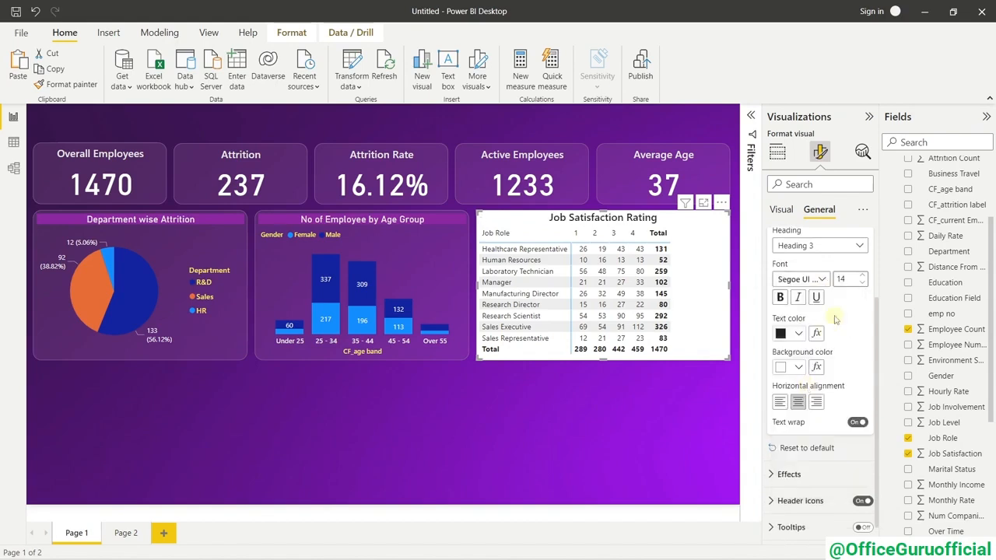
click(798, 367)
click(882, 284)
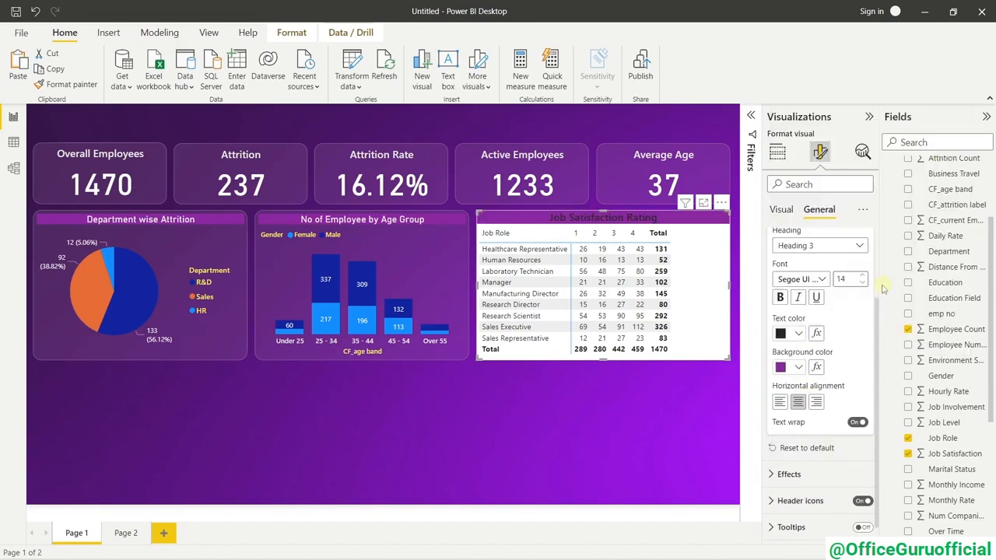
Give the matrix visual a muted purple background with 73% transparency.
scroll(823, 432, down, 1)
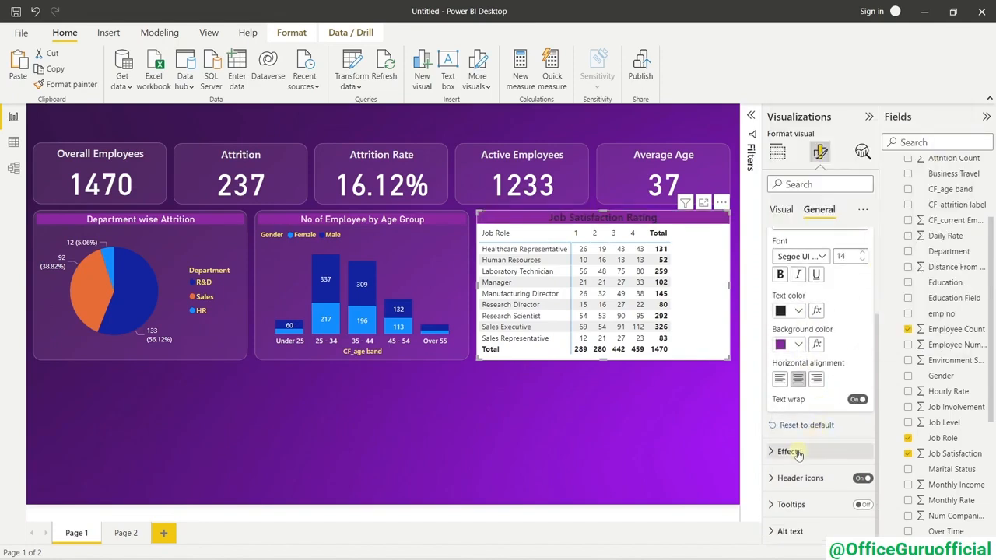
click(789, 450)
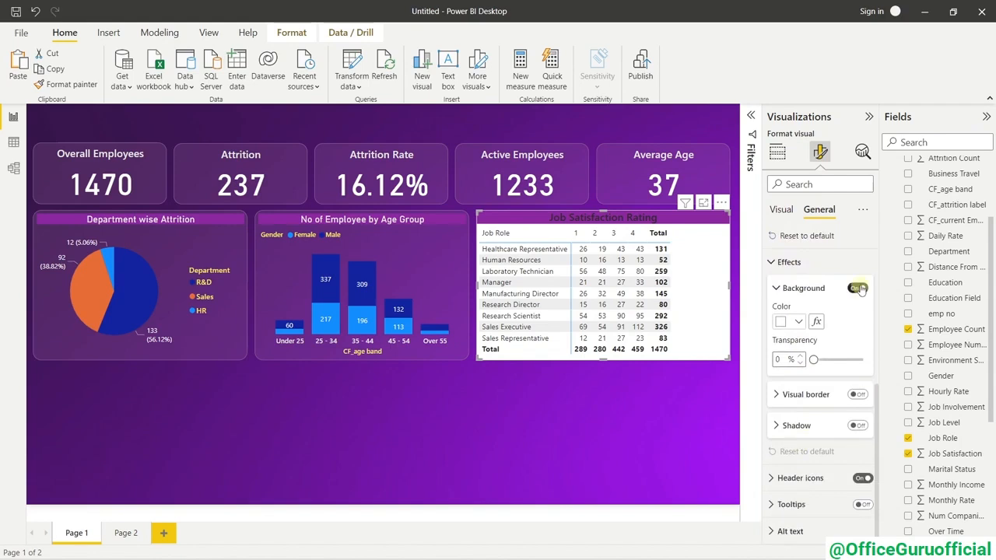
click(798, 323)
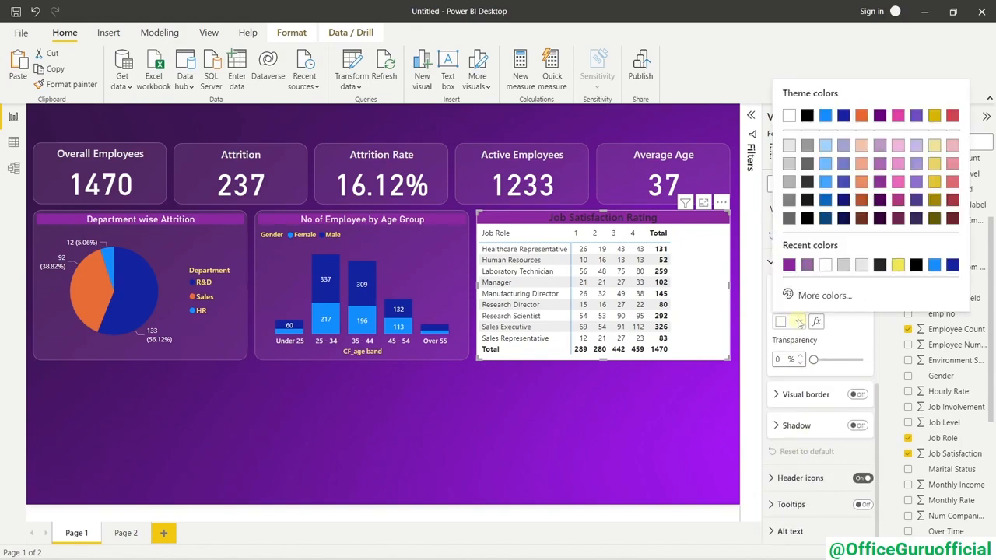
click(806, 264)
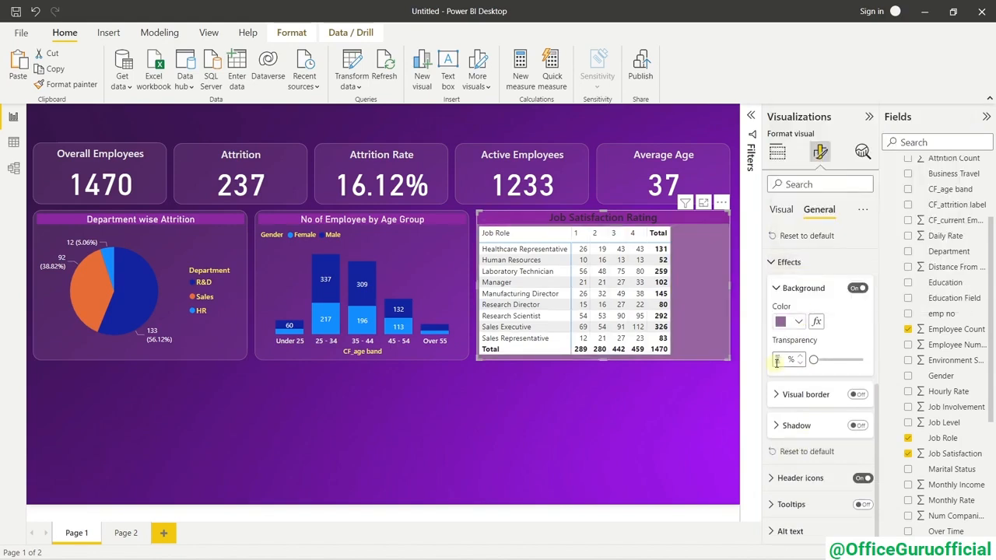
text(75)
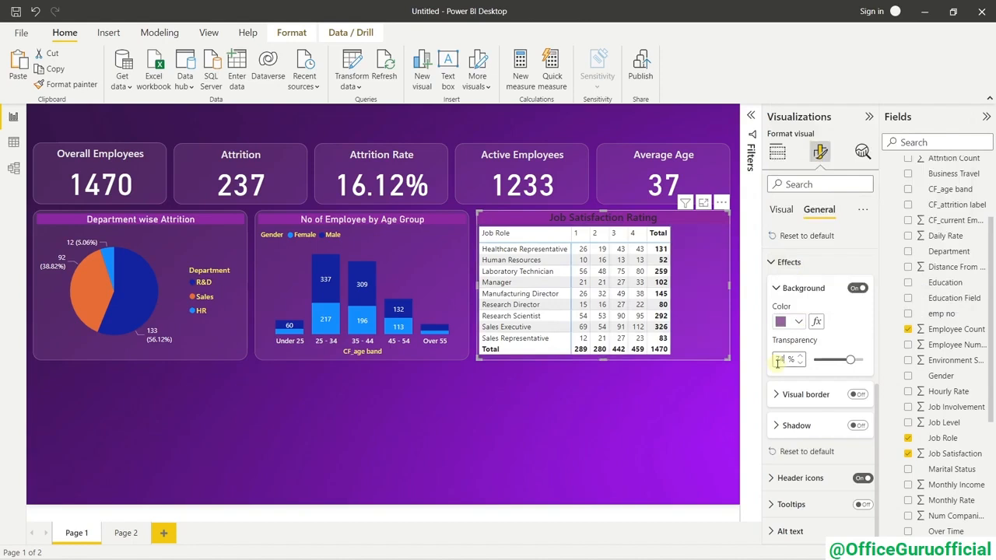
Turn on the matrix's visual border in the same muted purple with 15 px rounded corners.
click(803, 395)
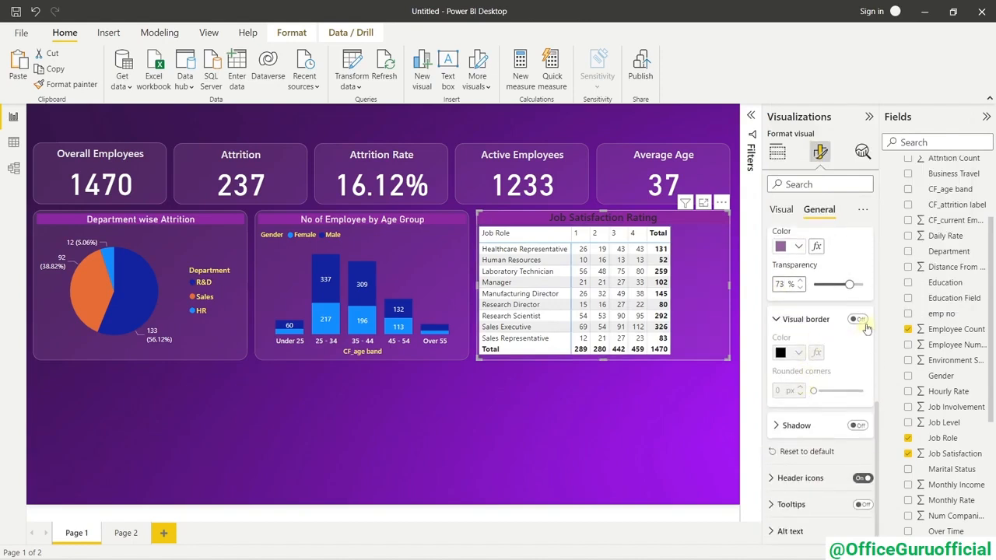
click(859, 320)
click(786, 354)
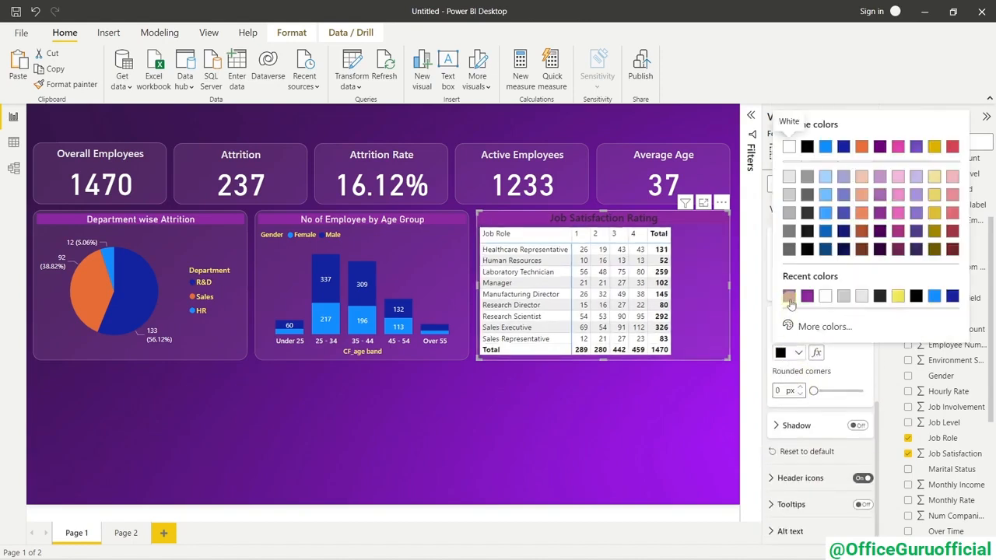
click(789, 299)
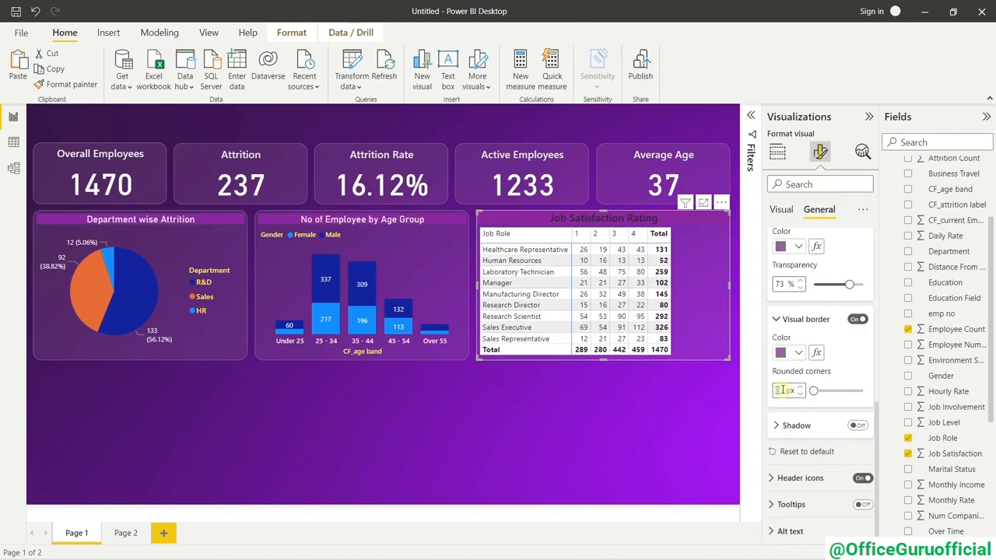
text(15)
click(634, 436)
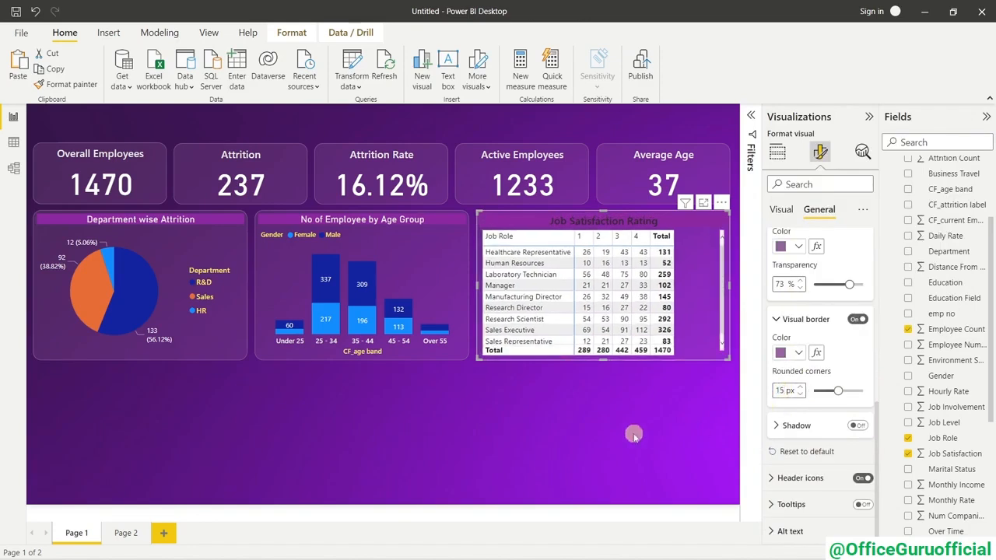
Try the None and Alternating rows style presets on the Job Satisfaction Rating matrix and return it to Default.
click(708, 266)
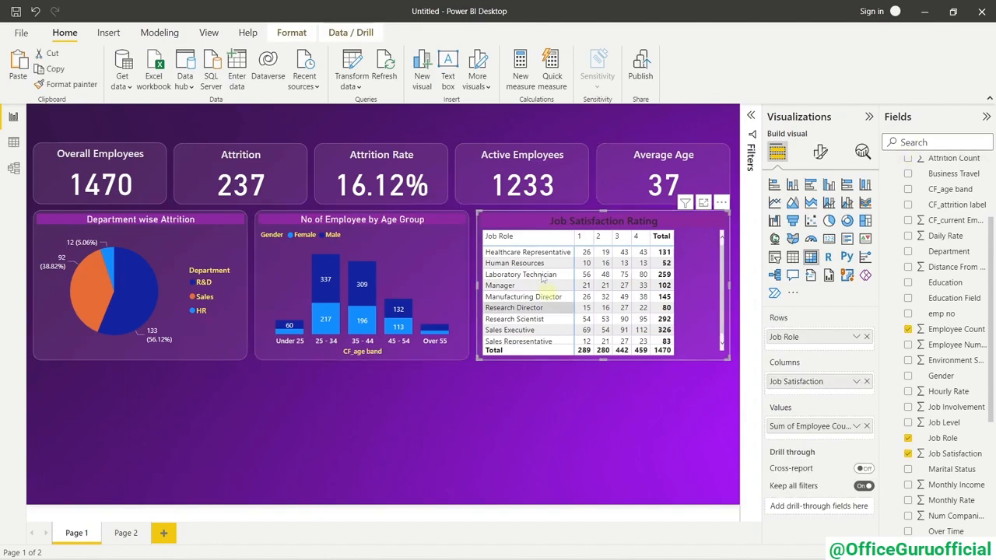
click(821, 153)
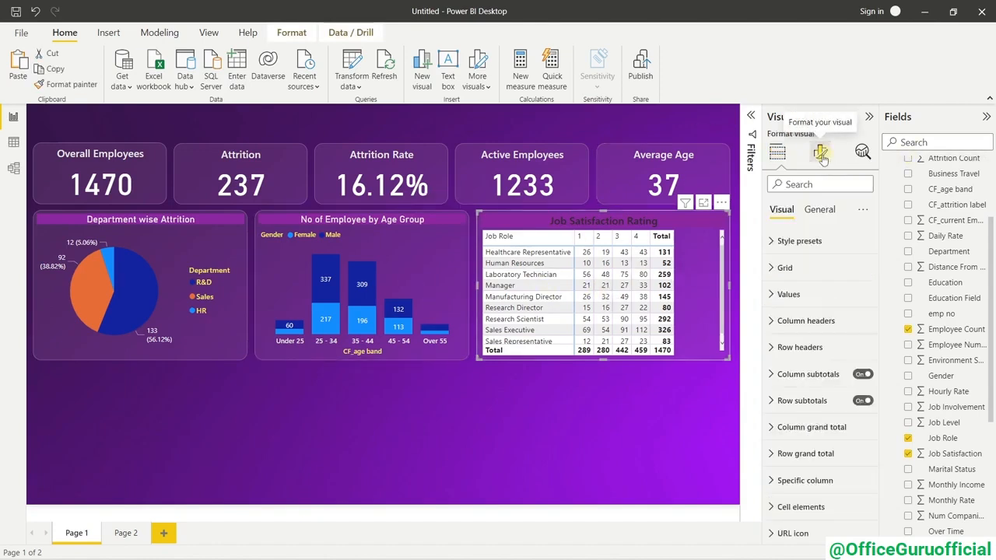
click(815, 248)
click(786, 267)
click(802, 278)
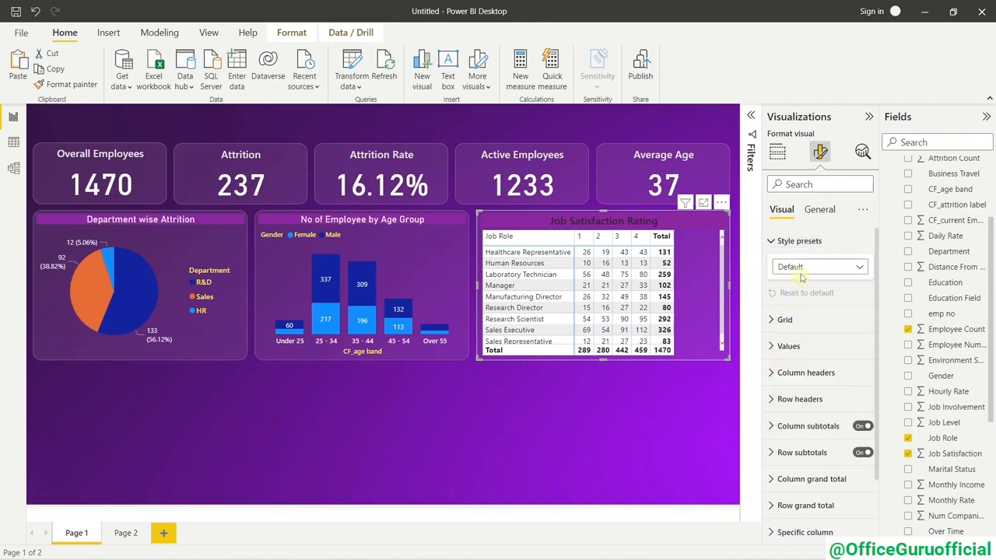
click(802, 272)
click(802, 308)
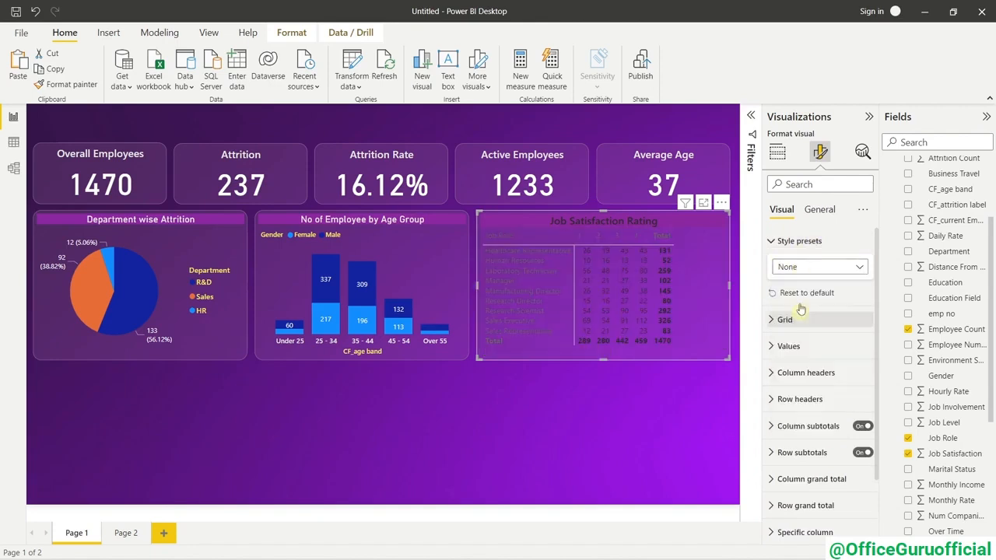
click(800, 273)
click(790, 342)
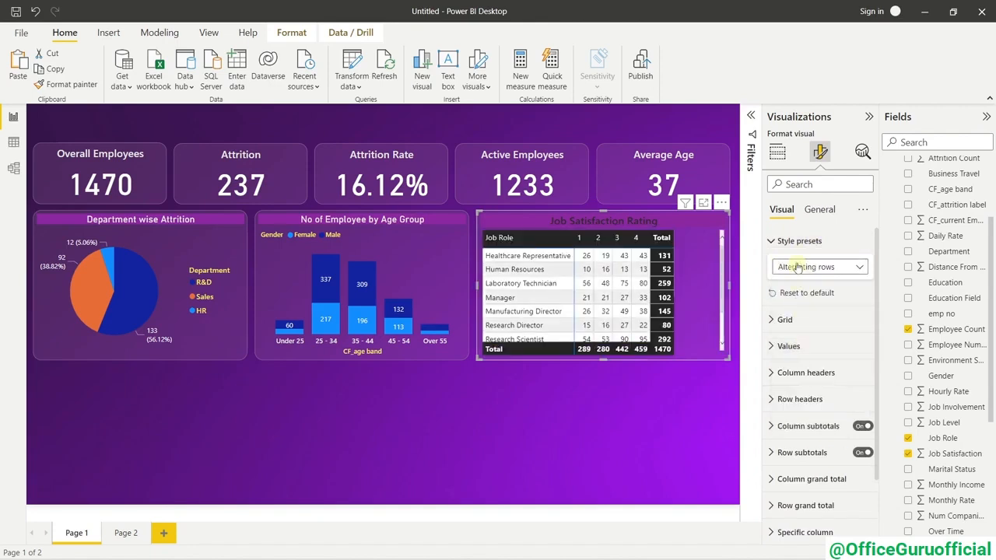
click(798, 267)
click(798, 282)
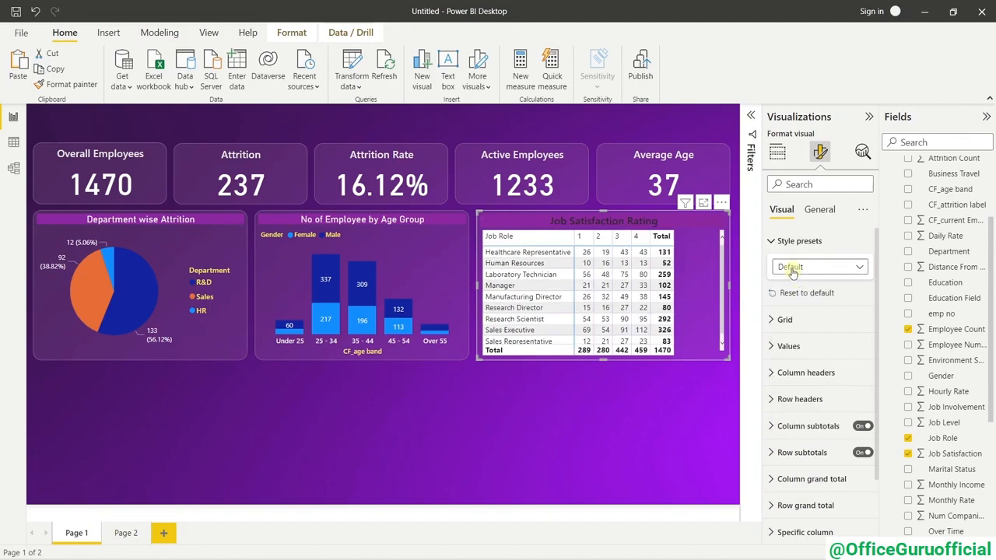
Turn on the matrix's horizontal gridlines in purple with a width of 2.
scroll(792, 270, down, 3)
click(786, 240)
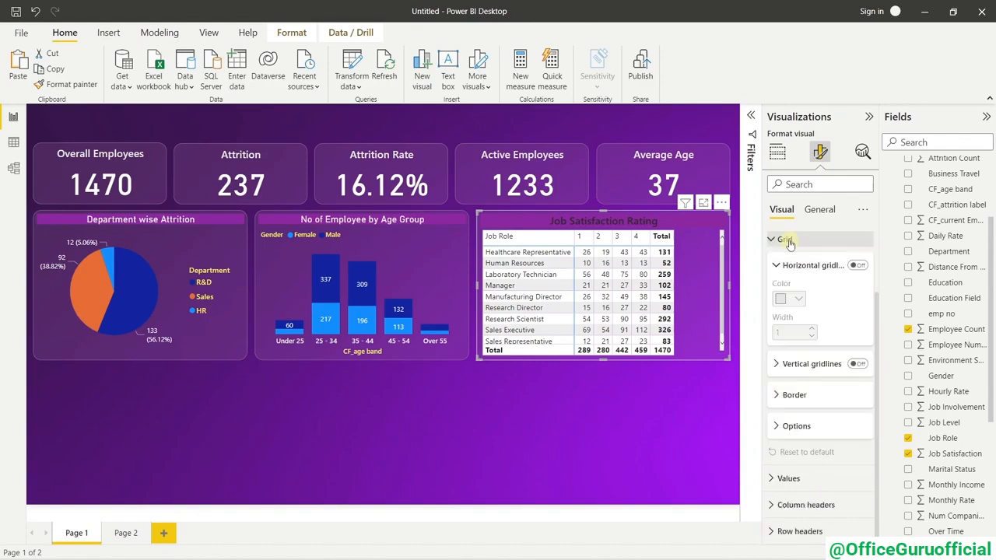
click(857, 265)
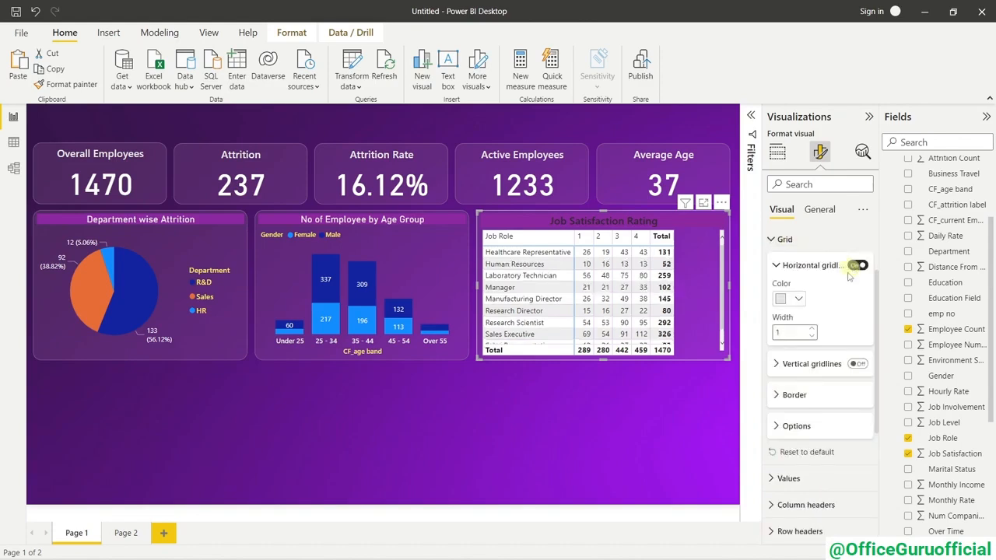
click(799, 300)
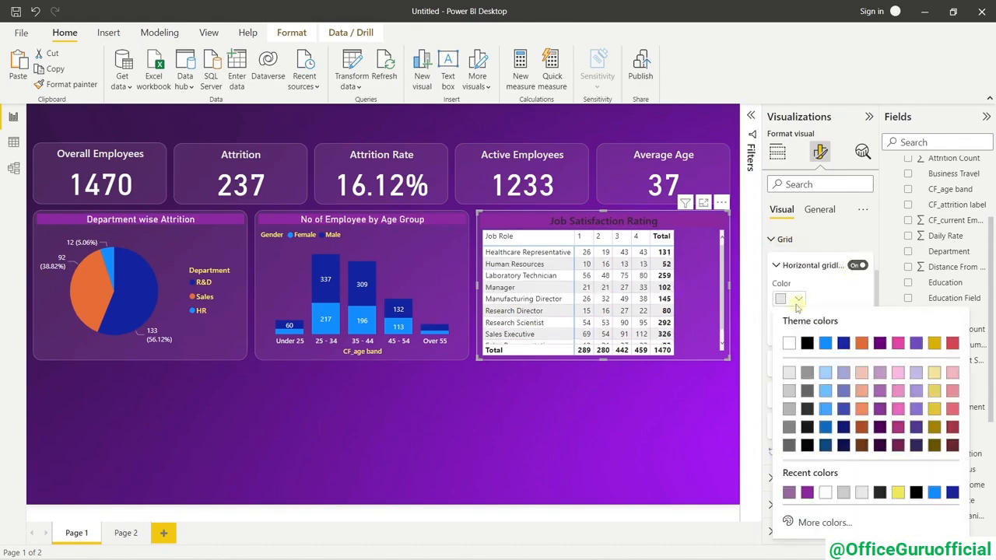
click(807, 492)
click(816, 329)
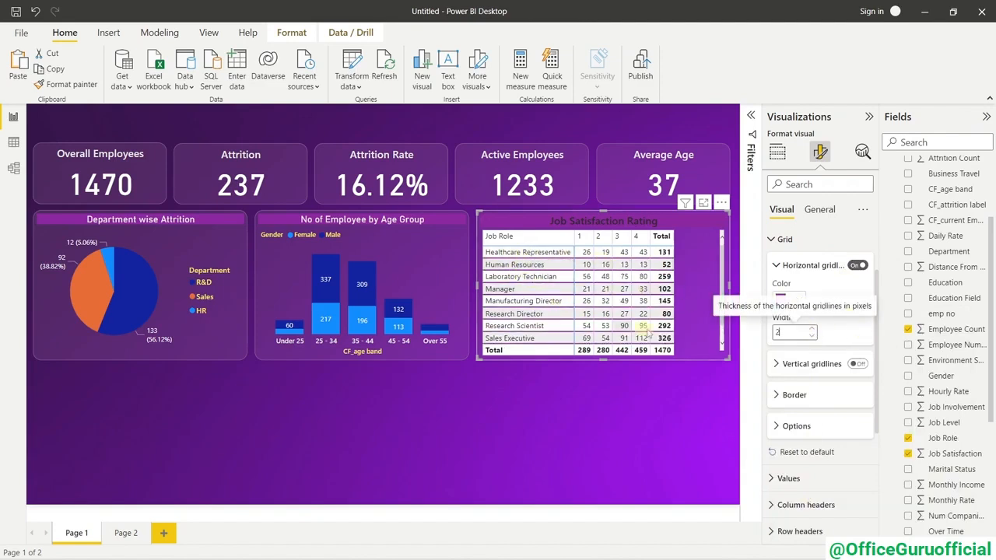
Turn on the matrix's vertical gridlines in purple and increase their width by one.
scroll(802, 345, down, 2)
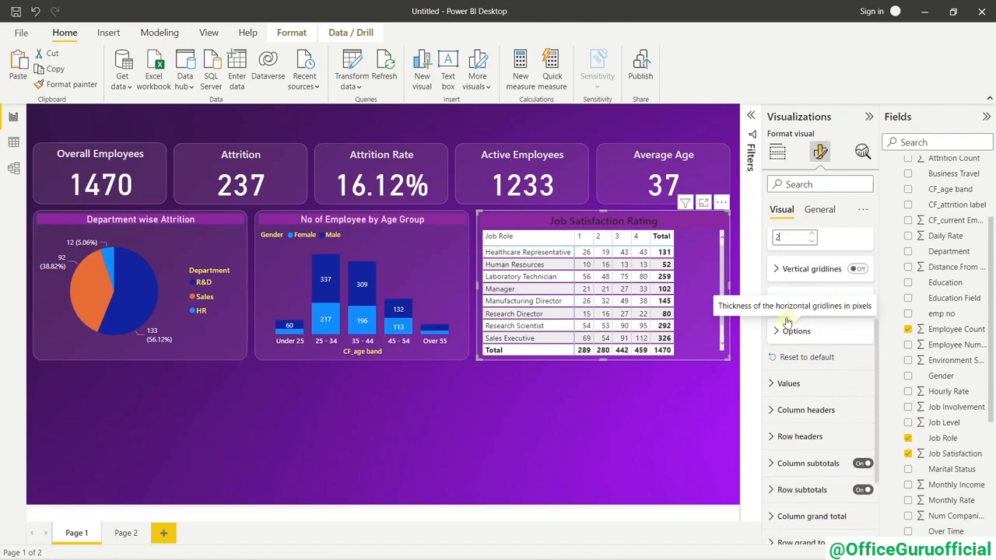
click(856, 270)
click(801, 269)
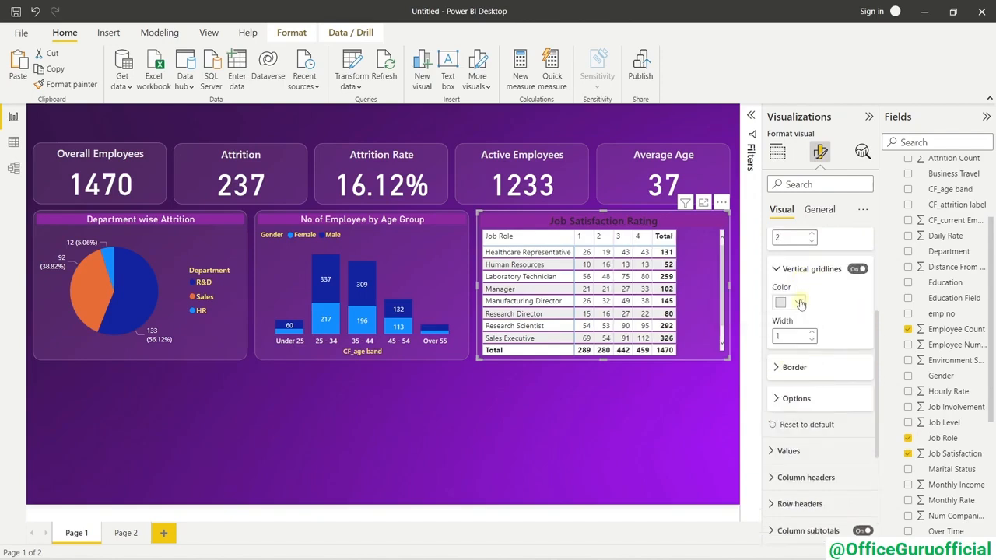
click(795, 302)
click(789, 496)
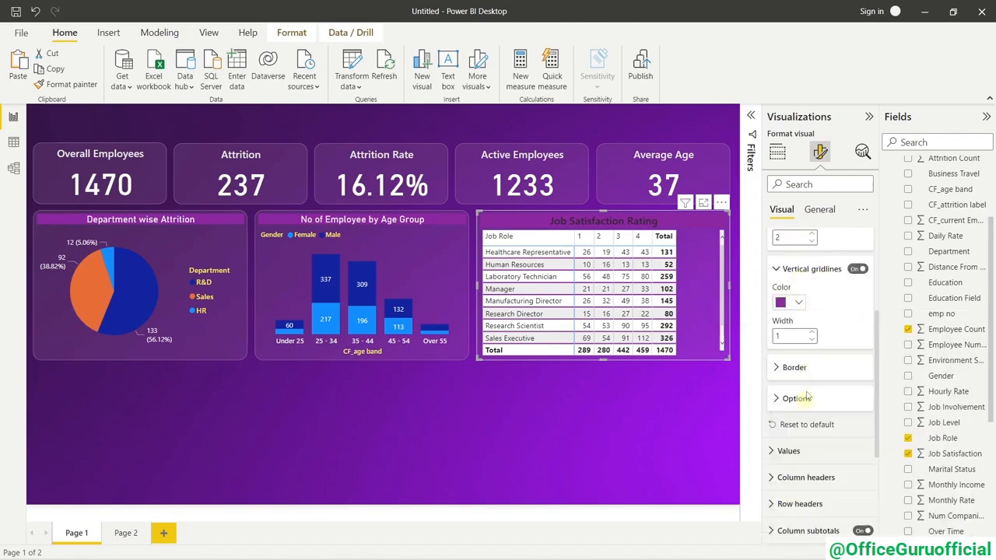
click(811, 331)
scroll(793, 311, up, 2)
click(781, 288)
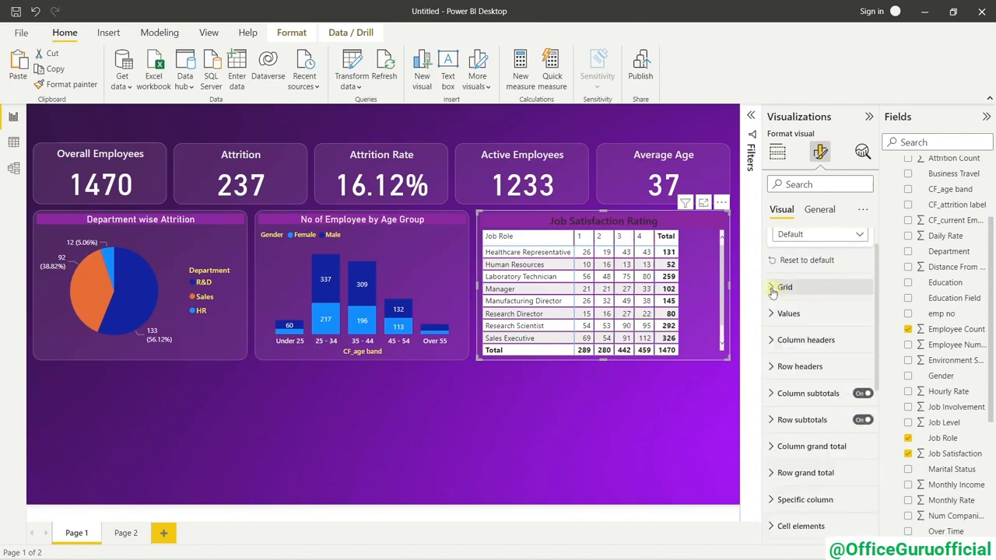
scroll(778, 312, up, 2)
click(772, 240)
Set the font of the matrix values to Segoe UI Semibold.
scroll(821, 350, down, 1)
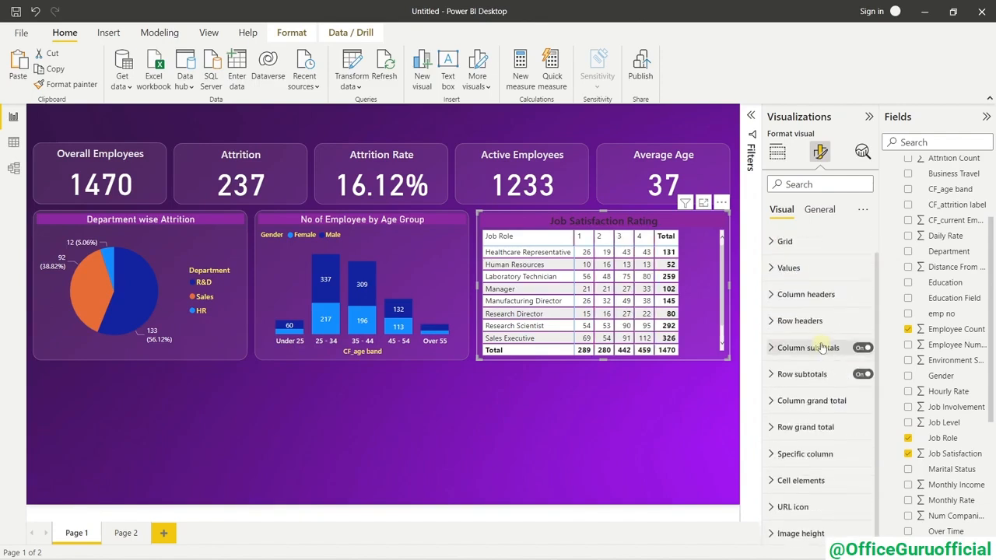
click(780, 268)
scroll(801, 273, down, 3)
scroll(805, 269, up, 1)
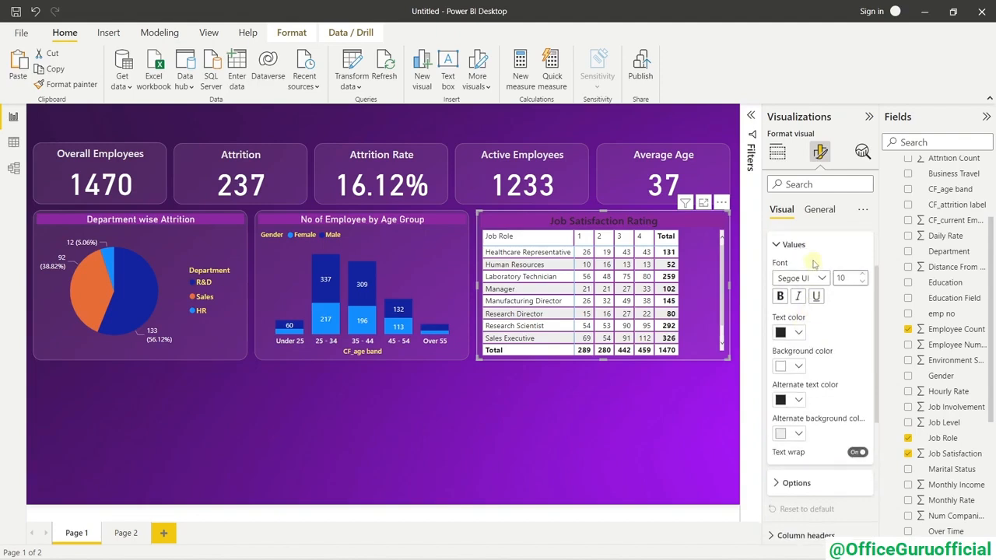
click(819, 281)
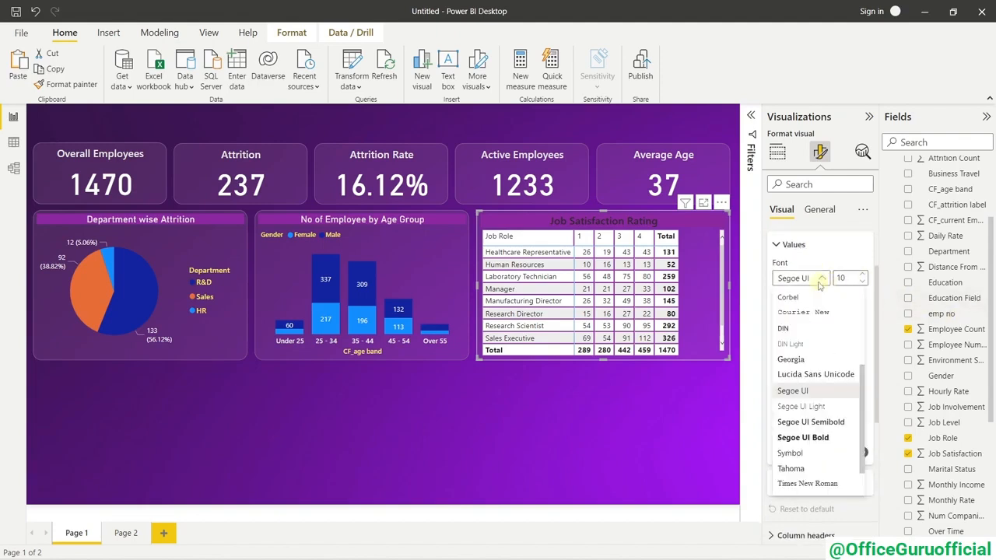
click(815, 421)
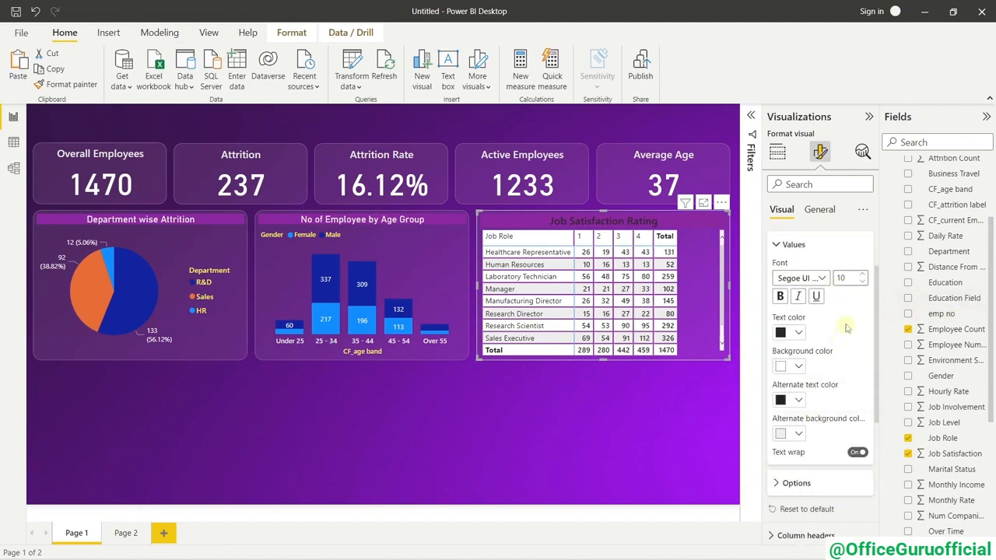
Set both the background and alternate background colors of the matrix values to the muted purple used for the border.
click(798, 366)
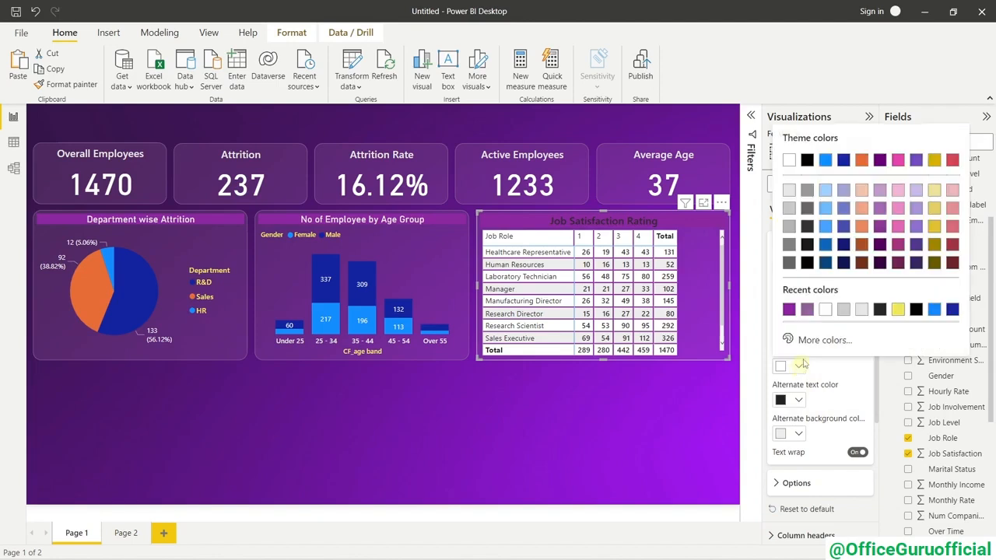
click(808, 312)
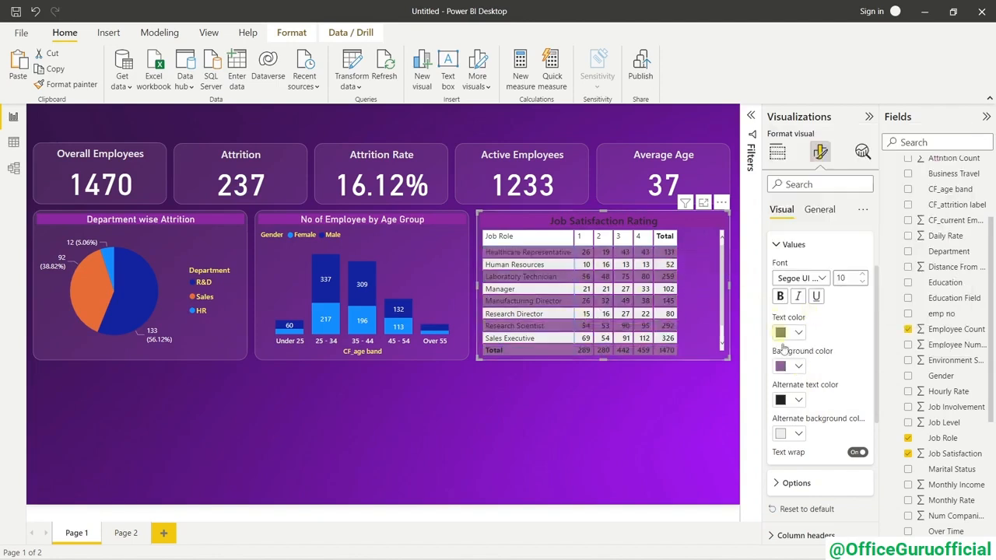
click(797, 432)
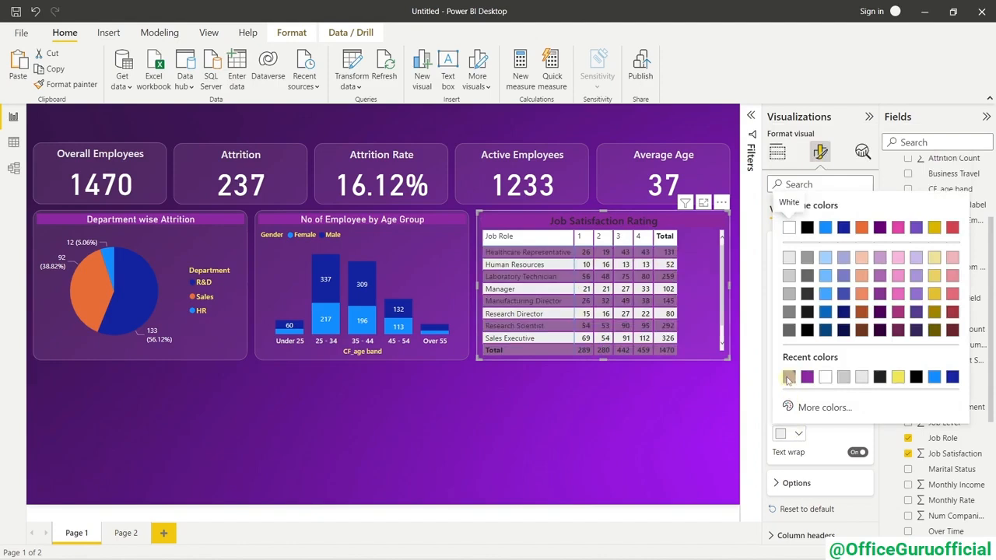
click(788, 379)
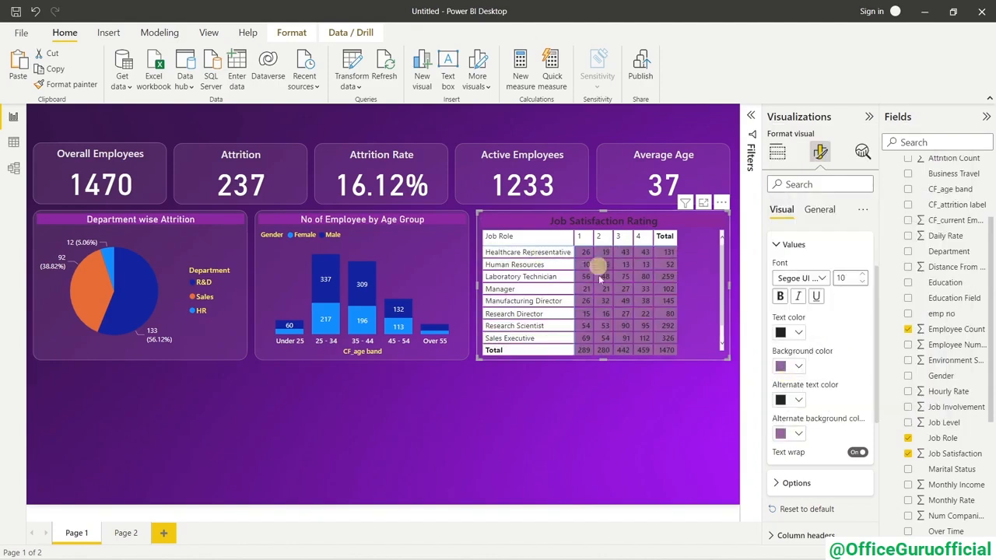
scroll(840, 350, up, 2)
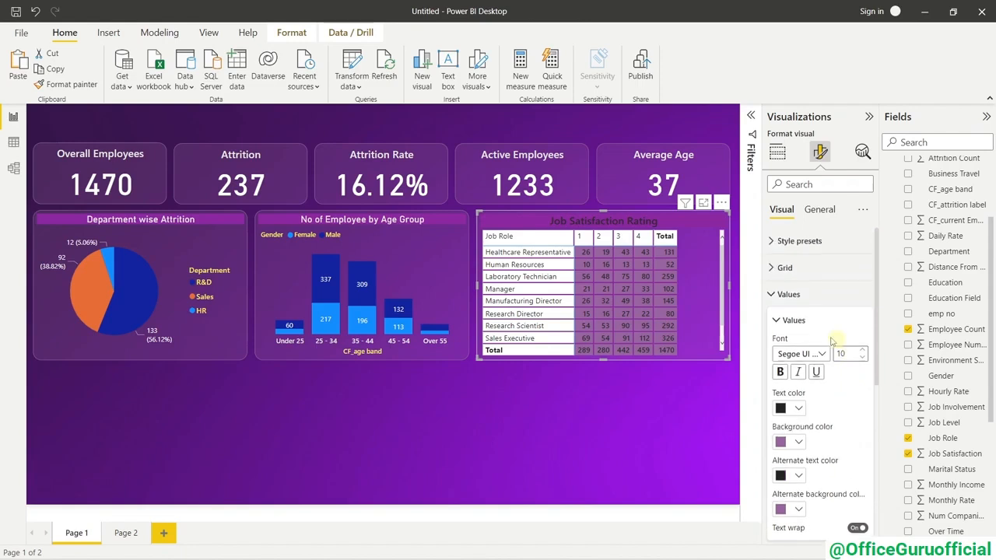
click(778, 319)
click(780, 292)
Set the background color of the matrix column headers to the same muted purple.
scroll(786, 327, down, 1)
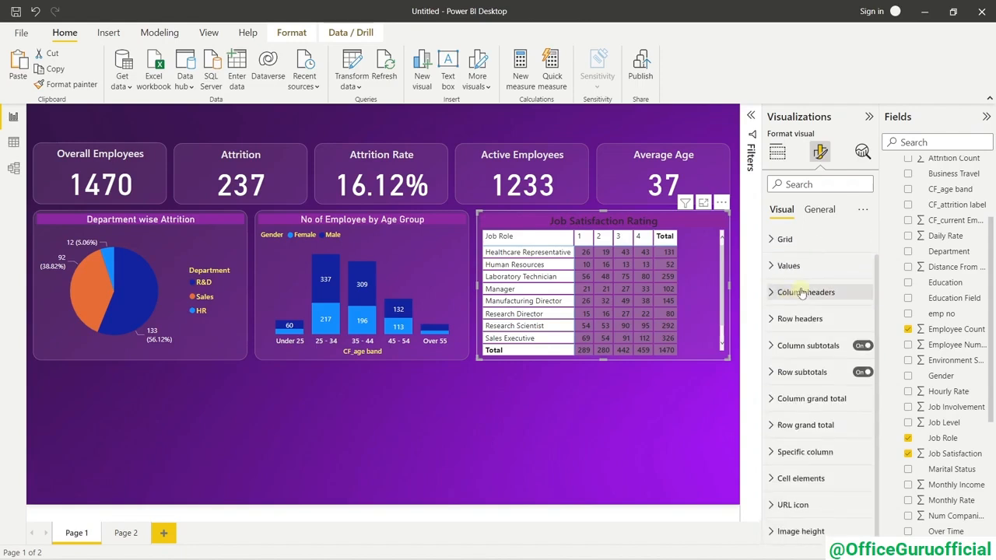
click(786, 352)
click(797, 347)
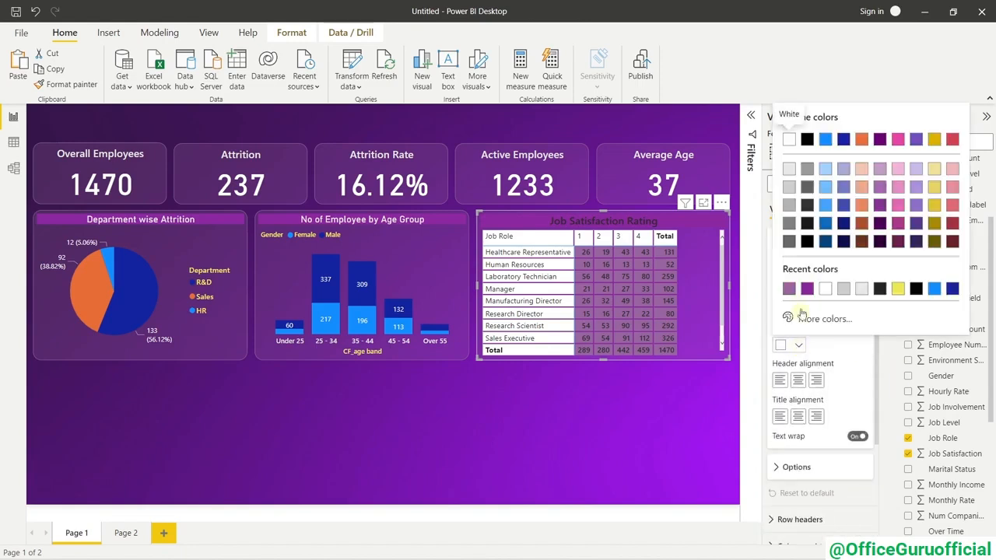
click(795, 287)
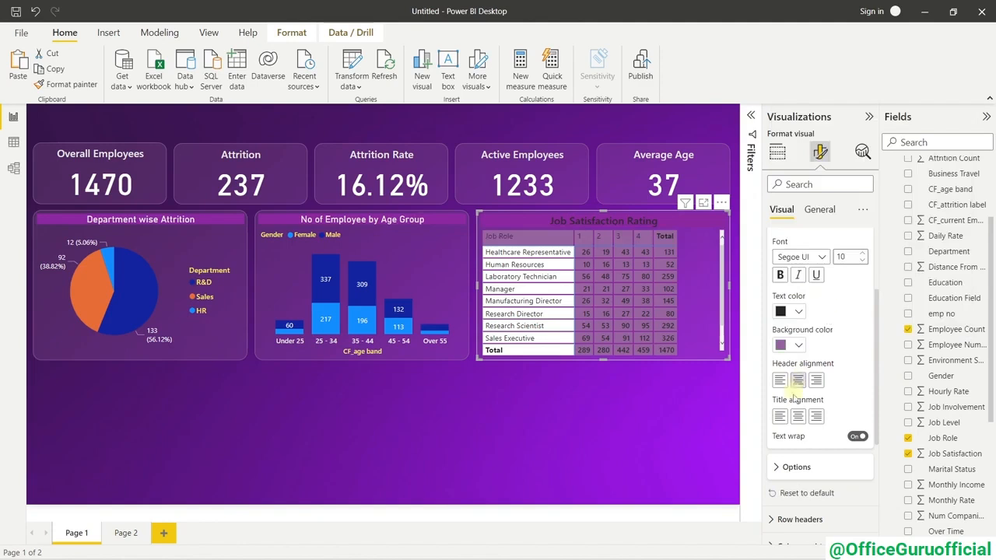
Format the column header text as Segoe UI Semibold, size 11, in light gray.
click(802, 256)
click(809, 406)
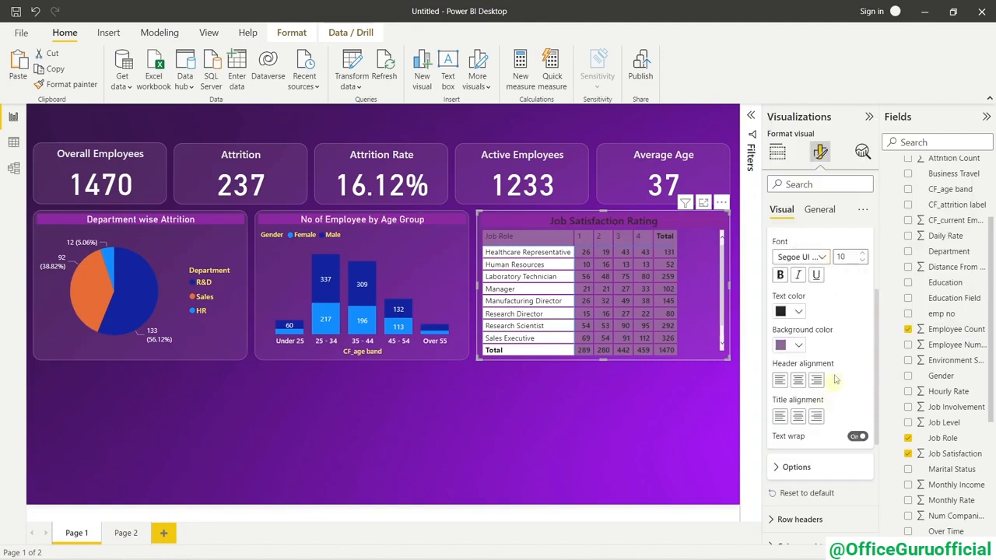
click(862, 254)
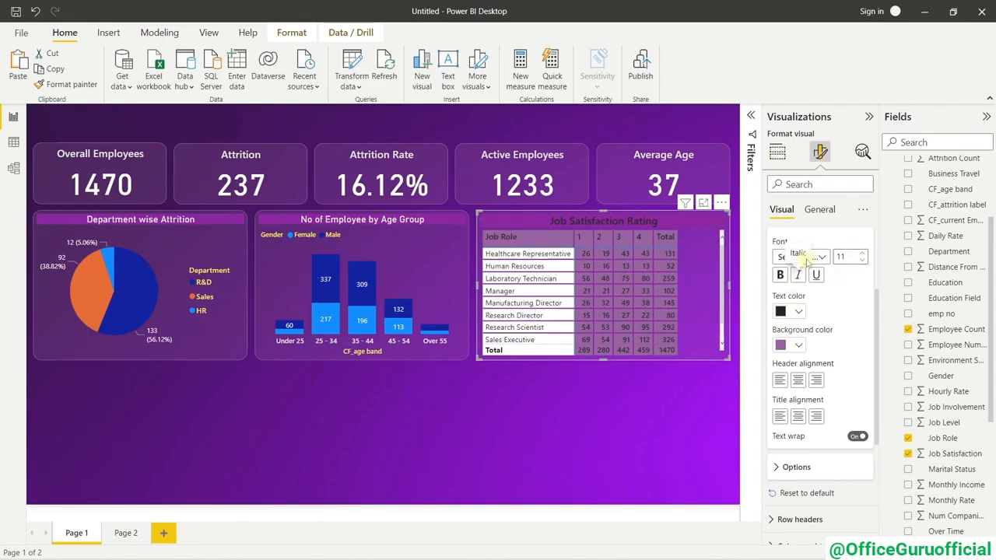
click(783, 312)
click(790, 386)
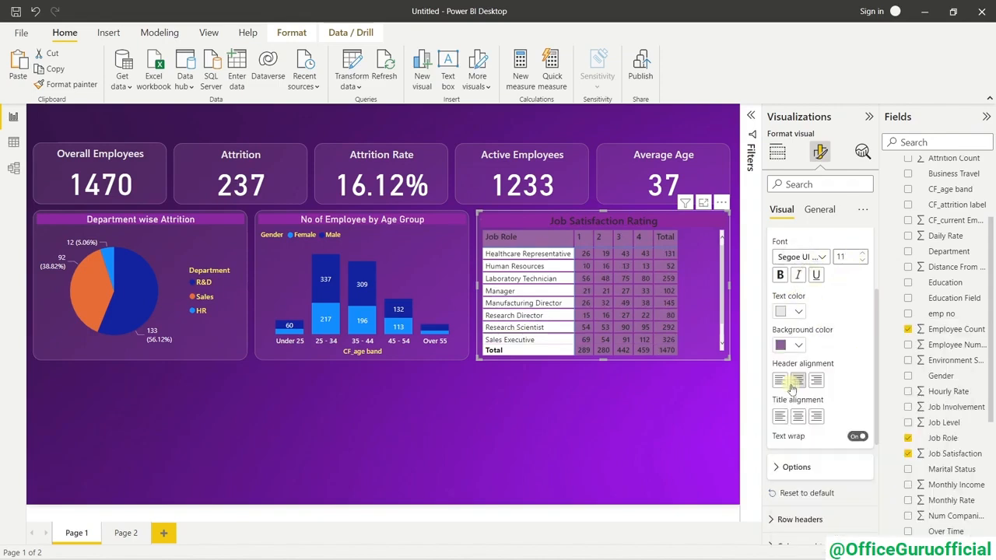
Set the font of the matrix row headers to Segoe UI Semibold.
scroll(845, 319, down, 3)
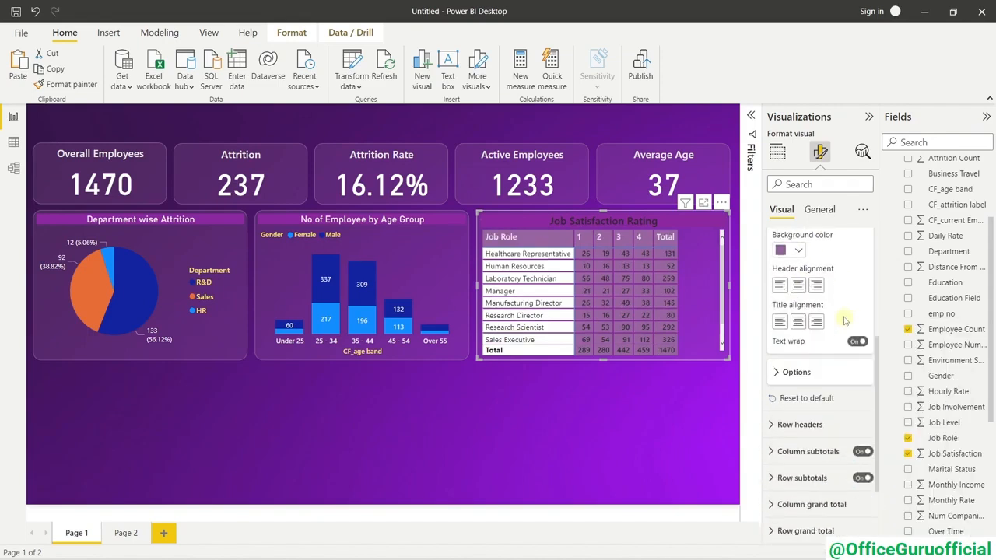
scroll(845, 319, down, 3)
click(845, 319)
scroll(825, 315, down, 2)
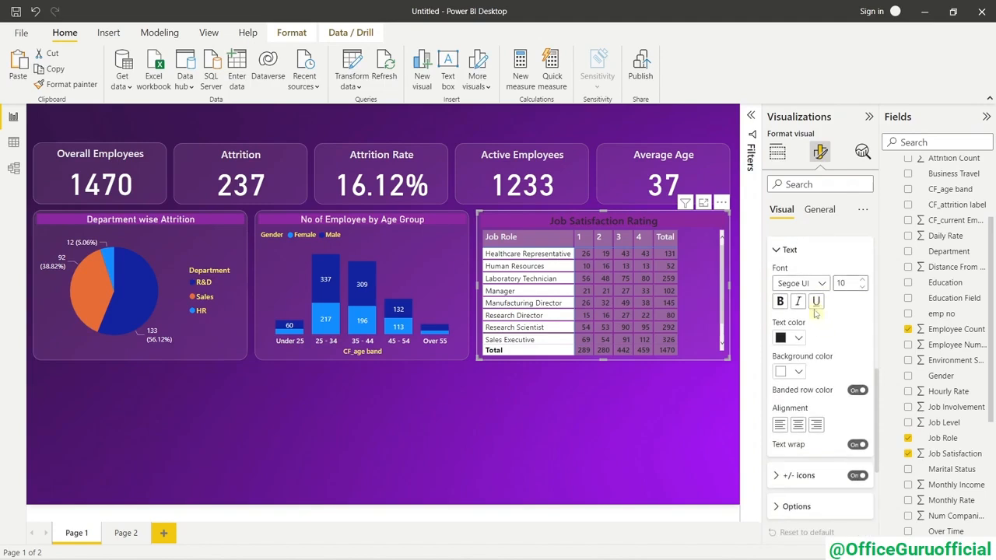
click(821, 284)
click(802, 428)
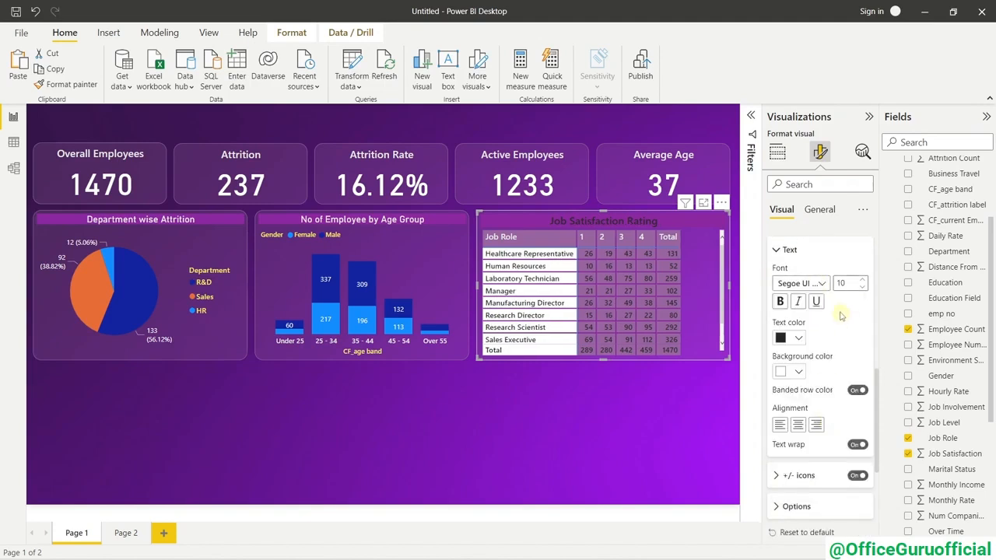
Give the matrix row headers light gray text on a muted purple background.
scroll(840, 315, down, 2)
click(782, 291)
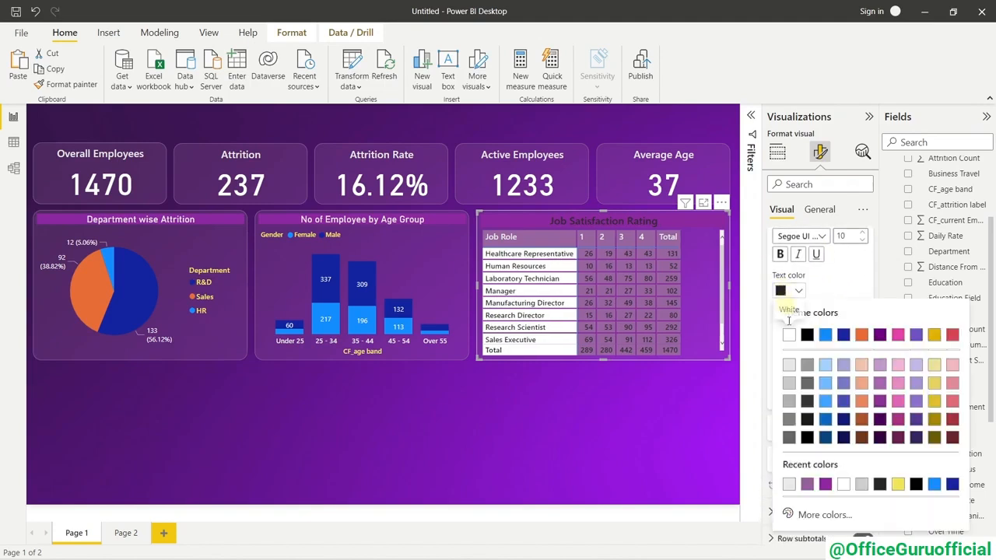
click(790, 366)
click(792, 325)
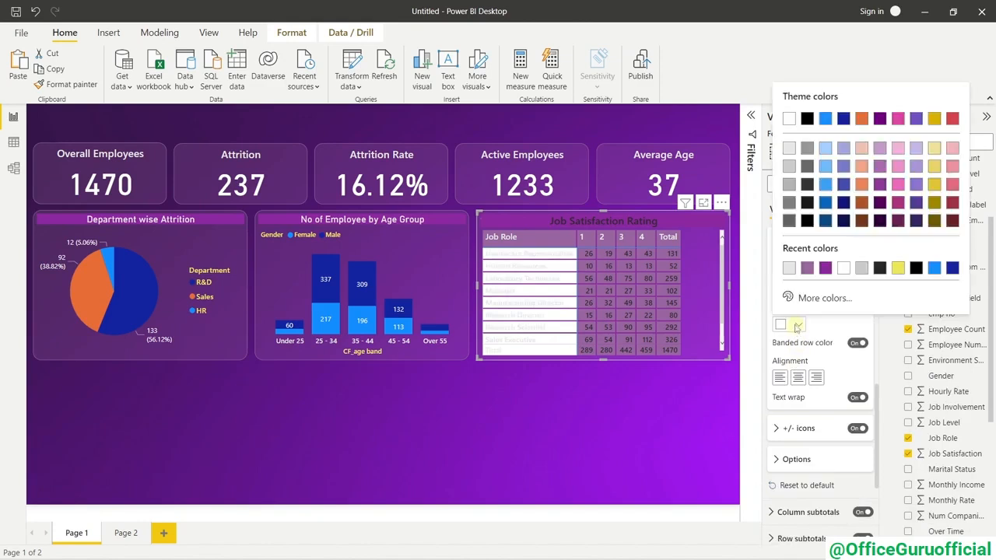
click(807, 269)
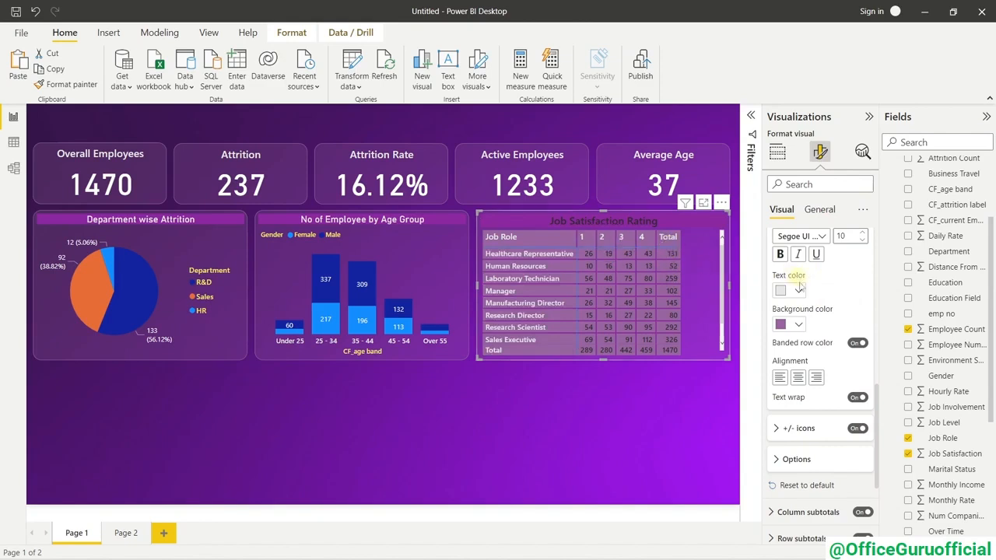
Turn off the row subtotals of the Job Satisfaction Rating matrix.
scroll(804, 312, down, 3)
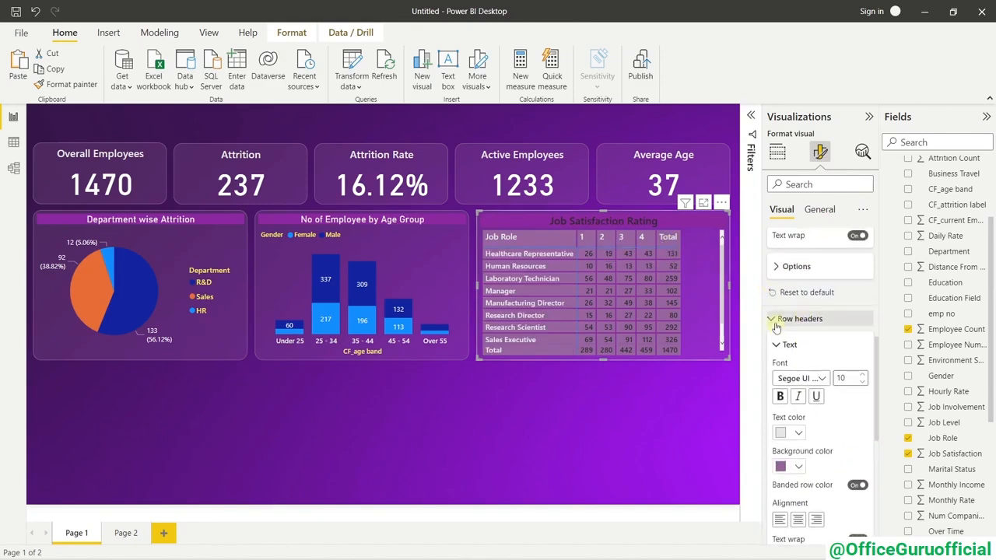
click(777, 324)
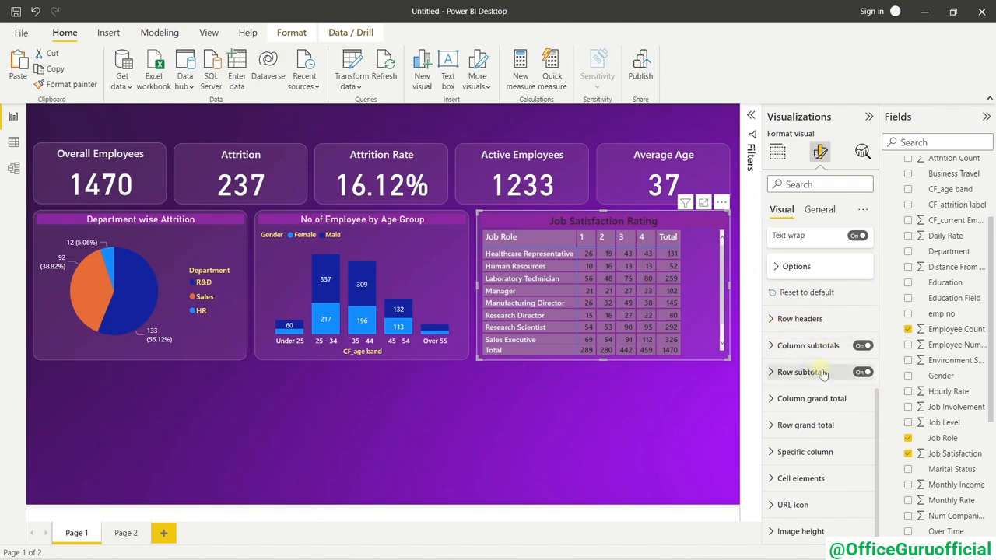
click(864, 373)
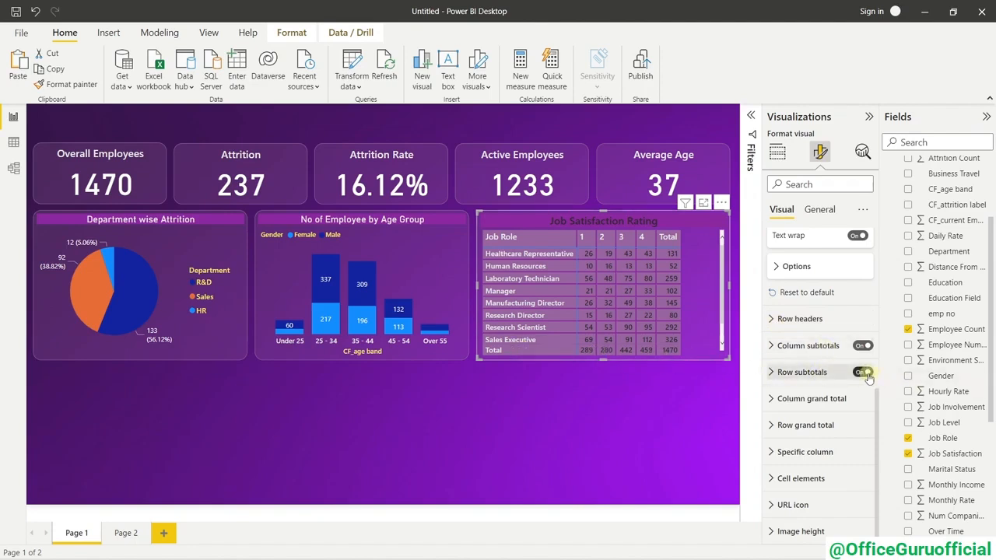
click(683, 249)
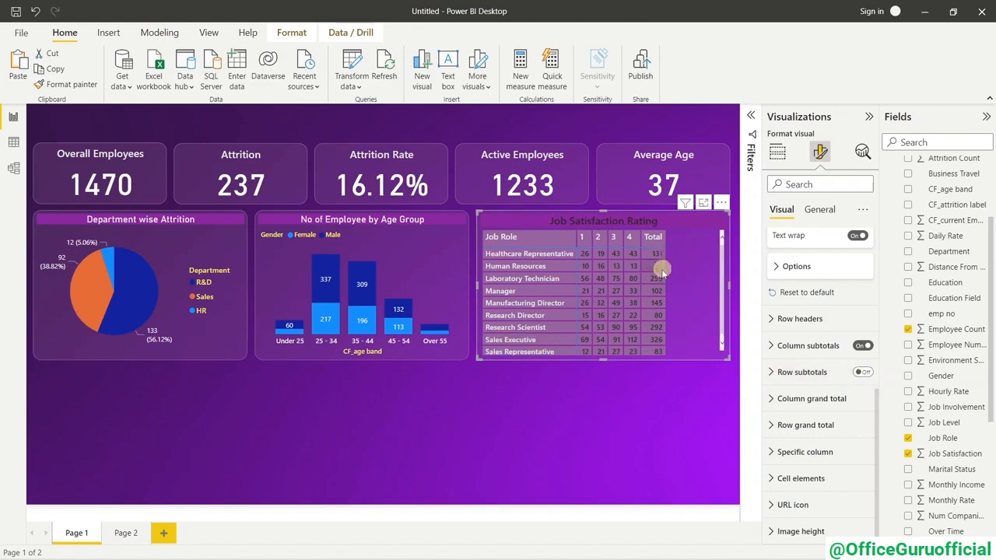
Format the matrix's column subtotal values in a bold Segoe UI font with a muted purple background.
click(817, 345)
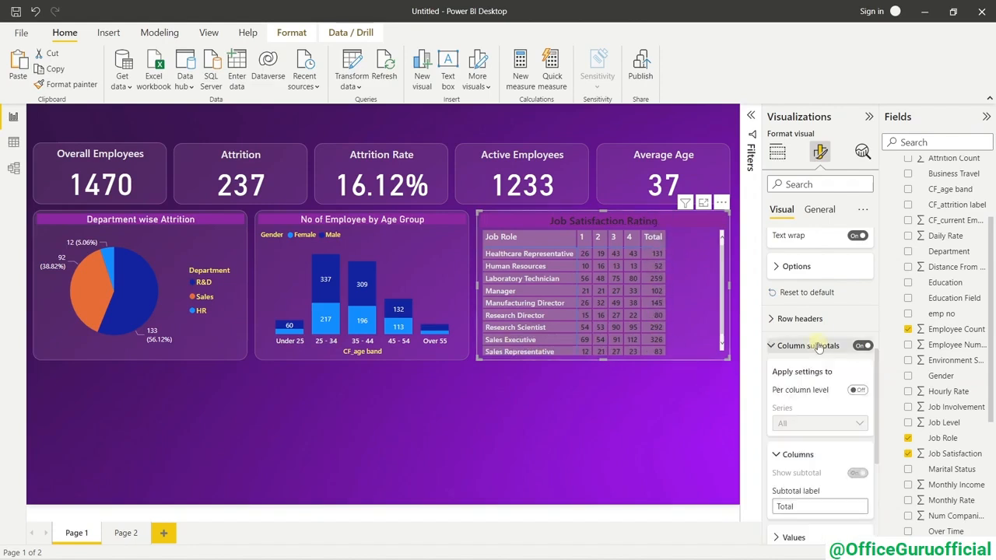
scroll(817, 351, down, 3)
click(673, 255)
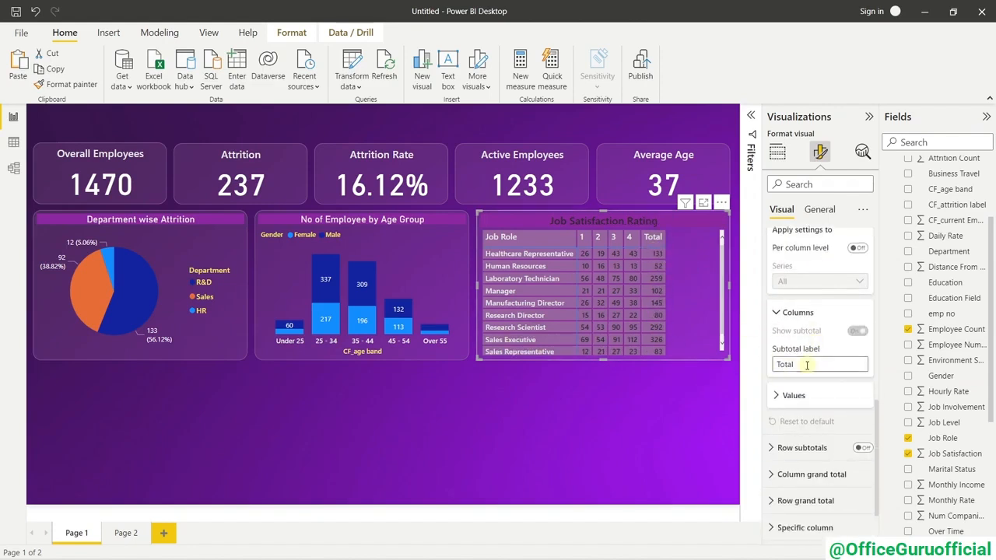
click(793, 395)
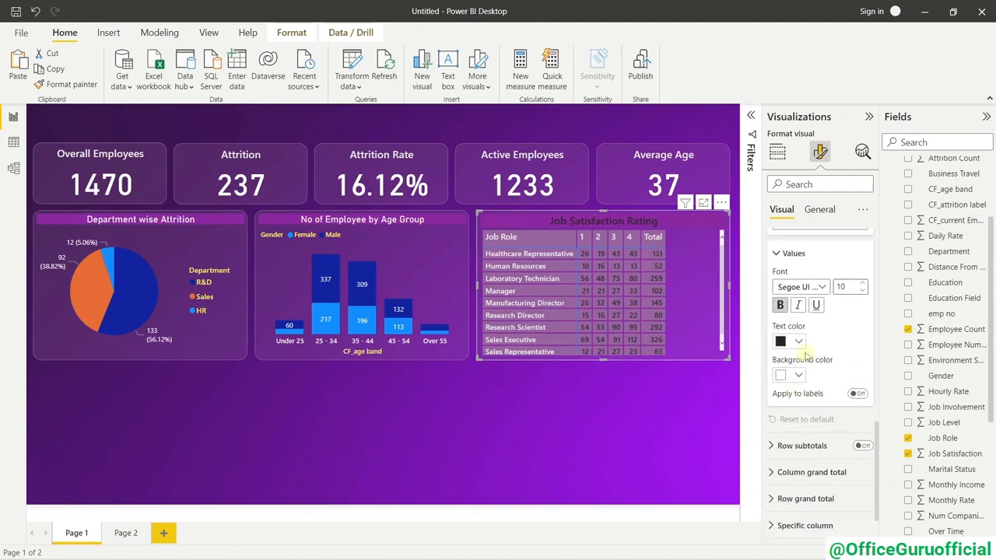
click(818, 288)
click(817, 414)
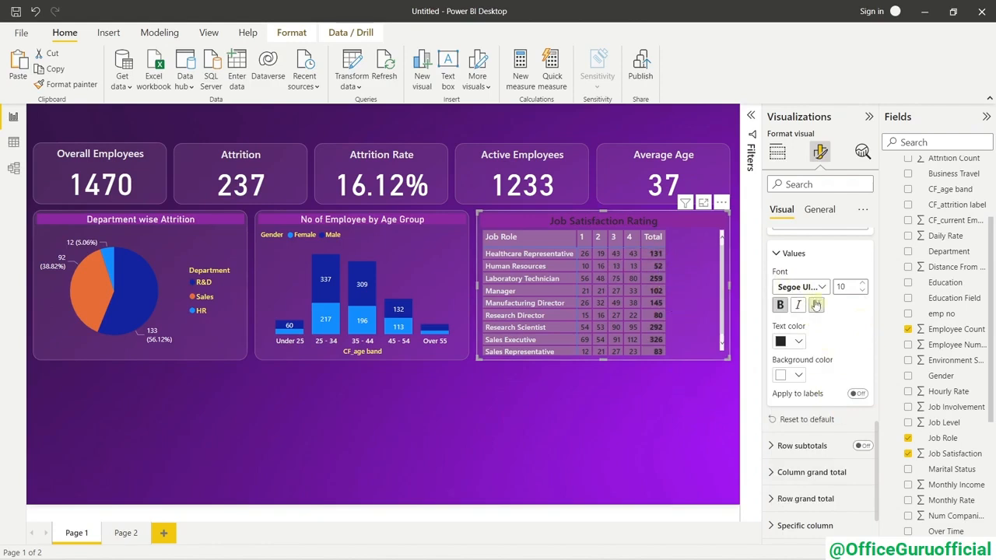
click(799, 375)
click(794, 319)
Turn on conditional background color for the matrix's Sum of Employee Count cells.
scroll(813, 362, down, 2)
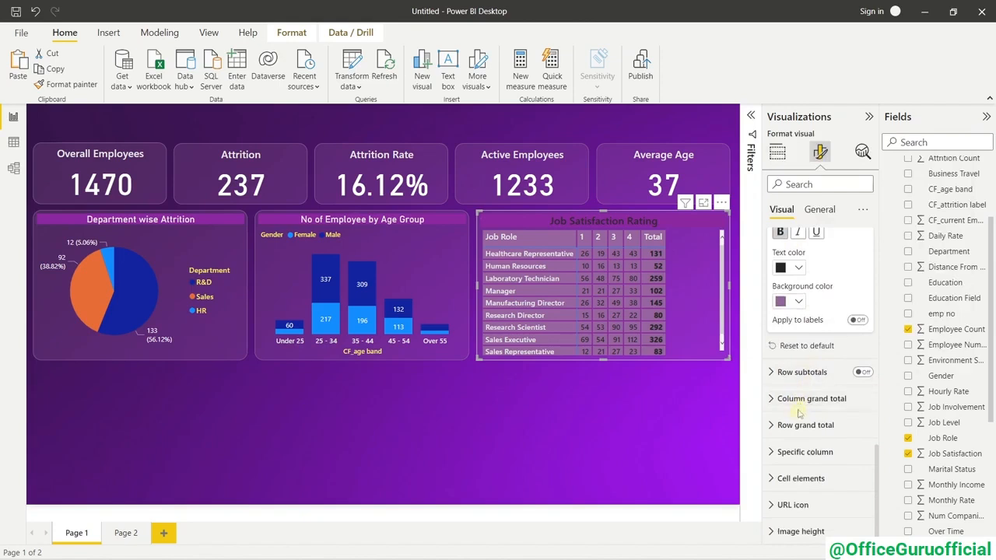
click(799, 479)
scroll(799, 464, down, 3)
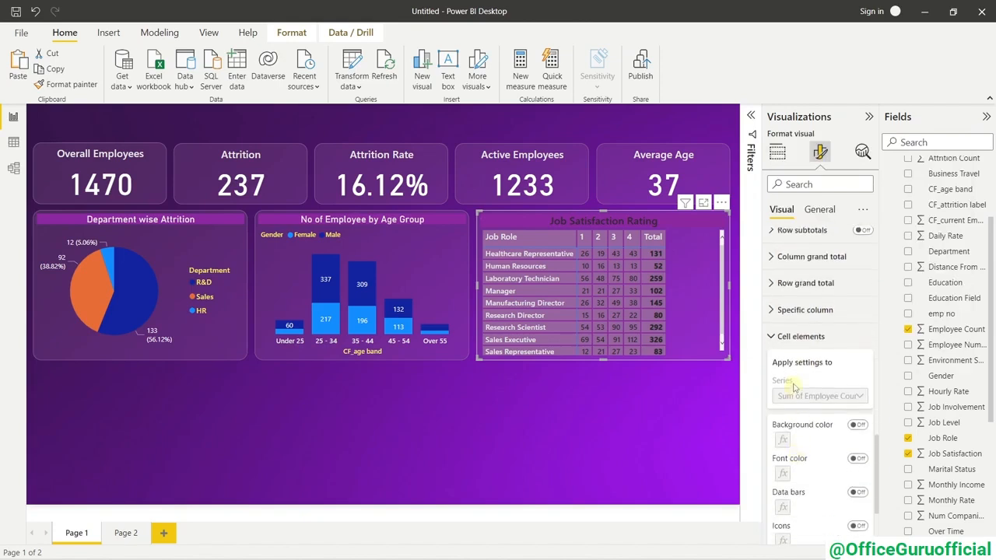
scroll(794, 389, down, 3)
scroll(784, 301, up, 1)
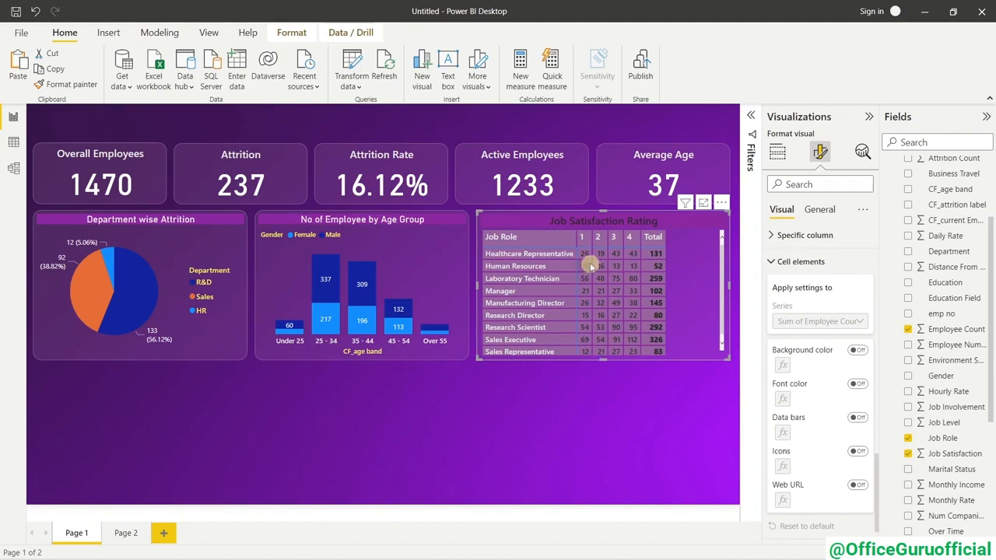
click(856, 351)
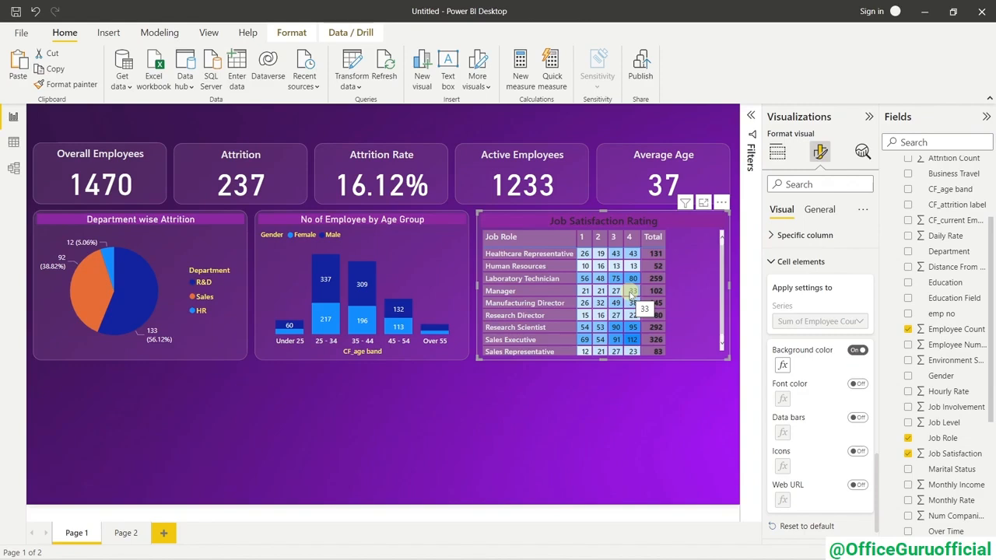
Set the lowest-value color of the cell background gradient to #F4F4C3, without a middle color.
click(783, 365)
drag(501, 95, 536, 62)
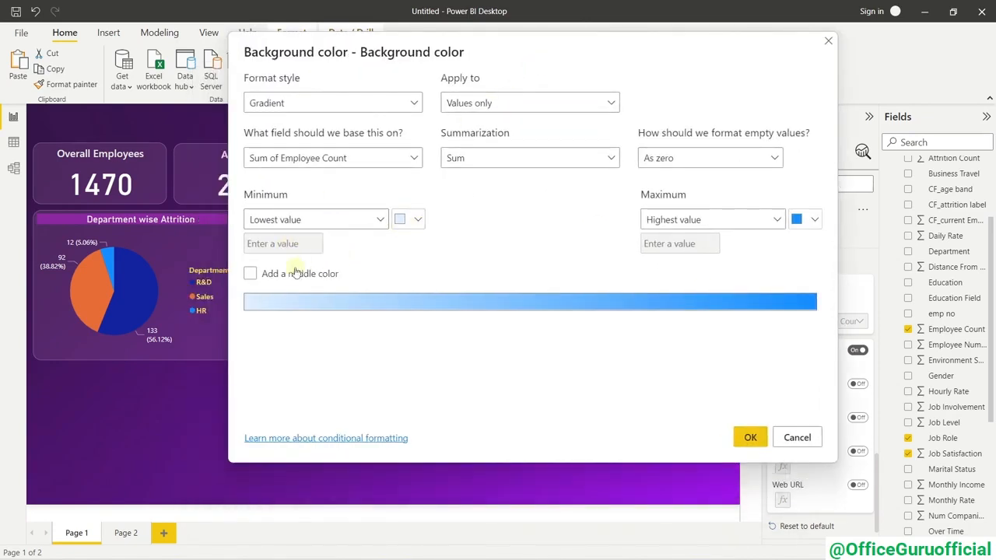
click(250, 274)
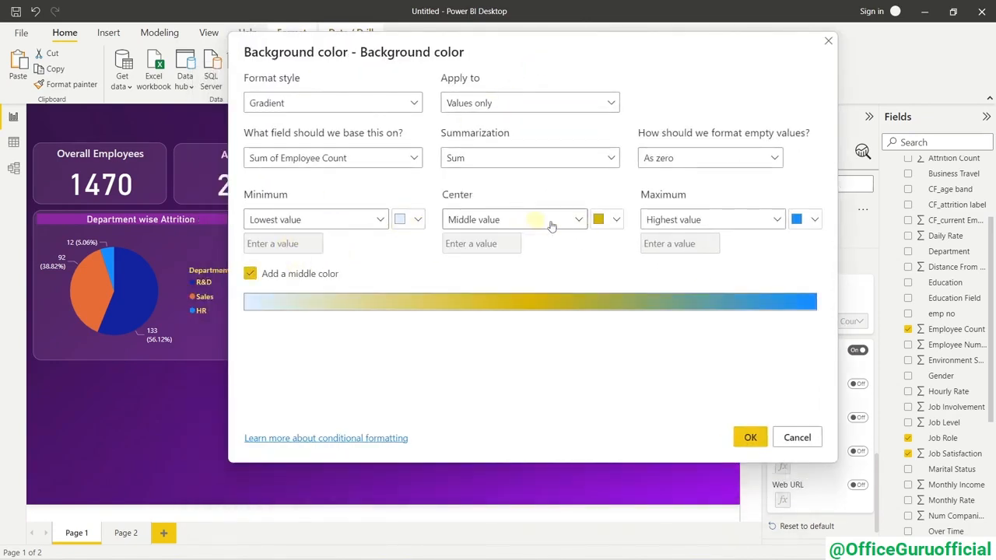
click(249, 274)
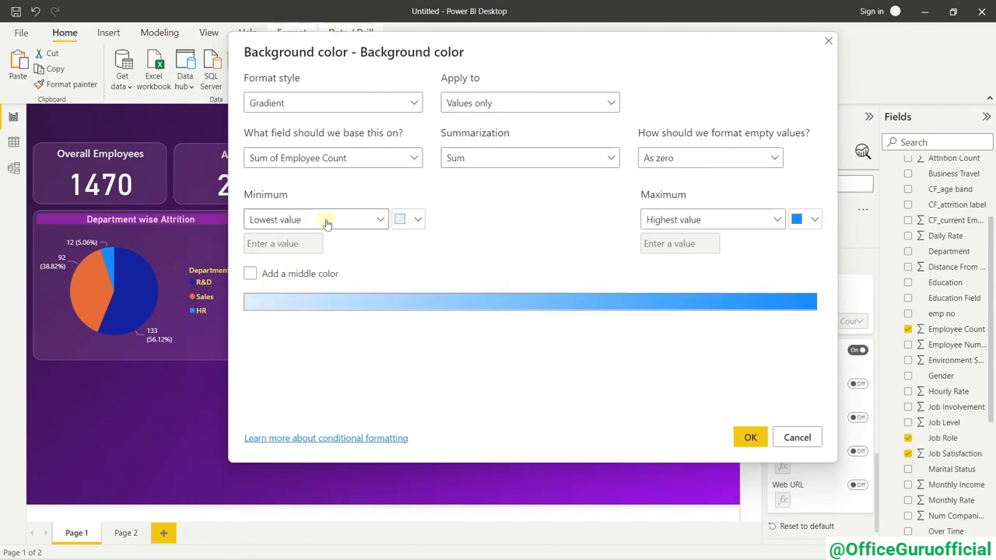
click(410, 219)
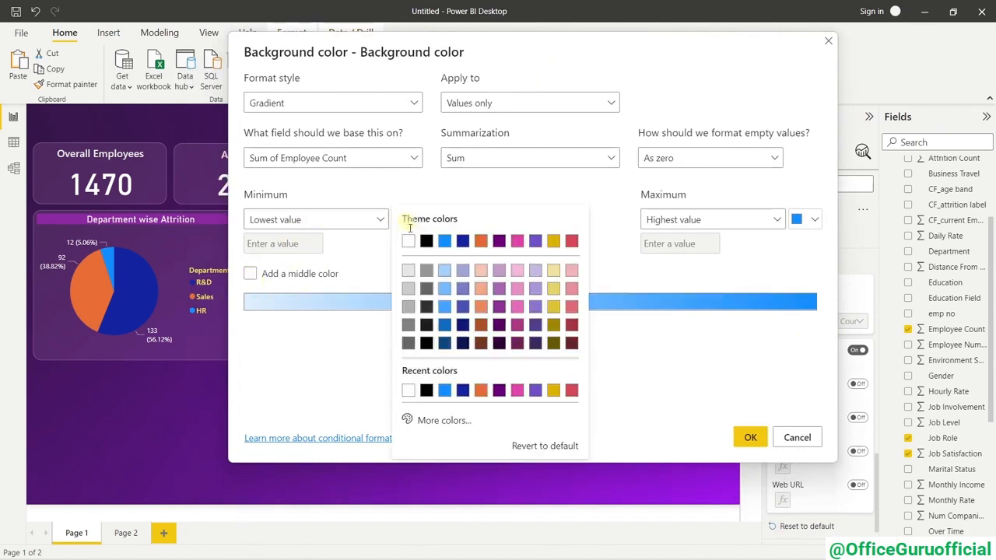
click(443, 420)
click(441, 407)
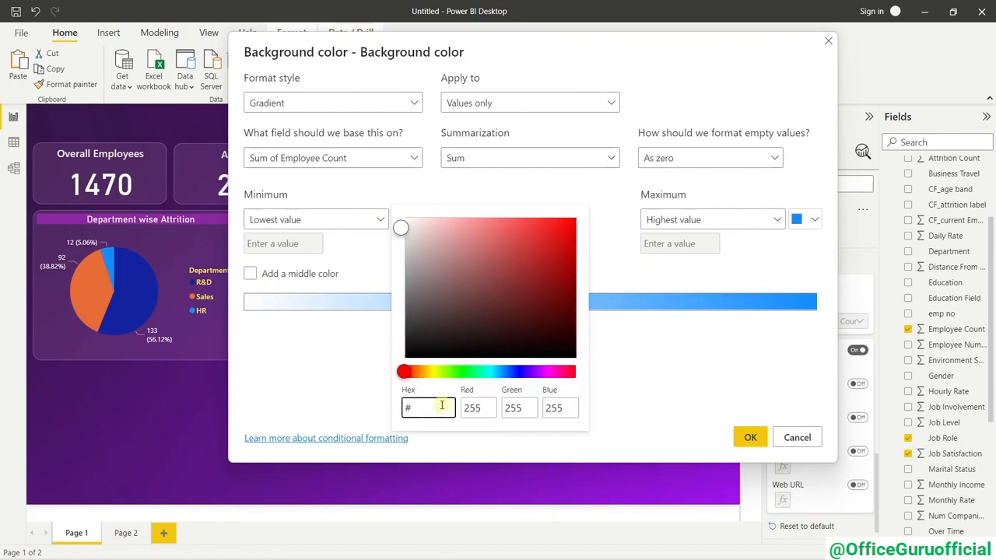
text(F4F4C3)
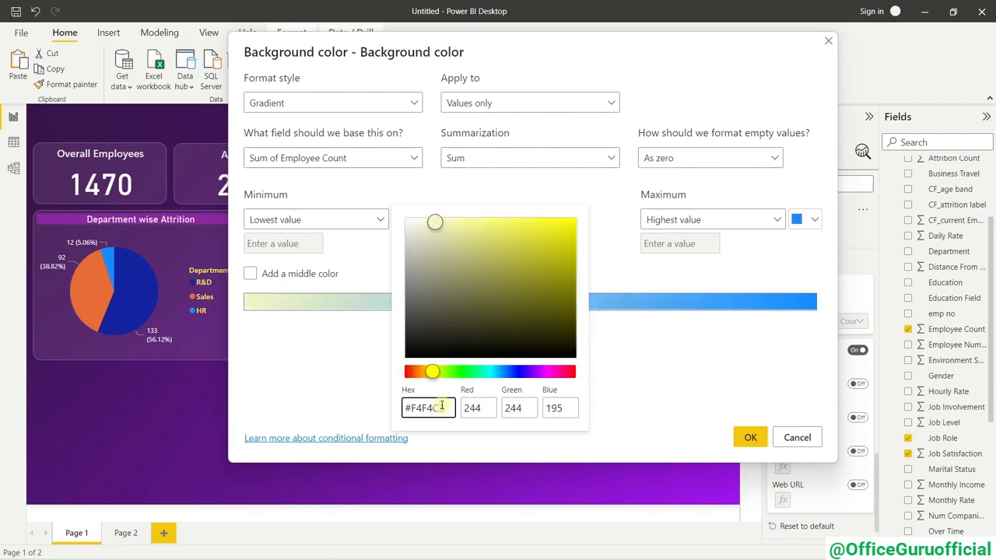
click(616, 388)
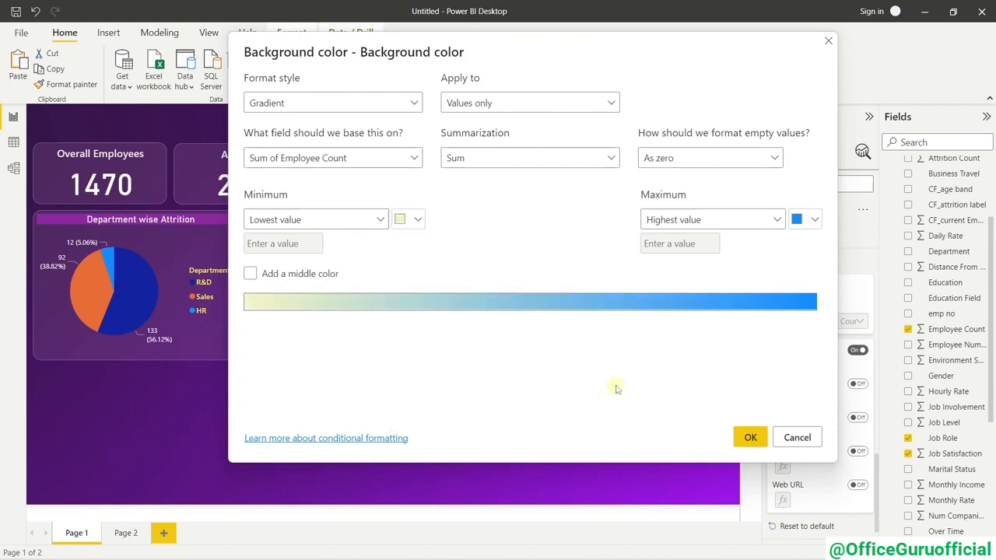
Set the highest-value color of the background gradient to #3D8207 and apply the conditional formatting.
click(812, 229)
click(636, 418)
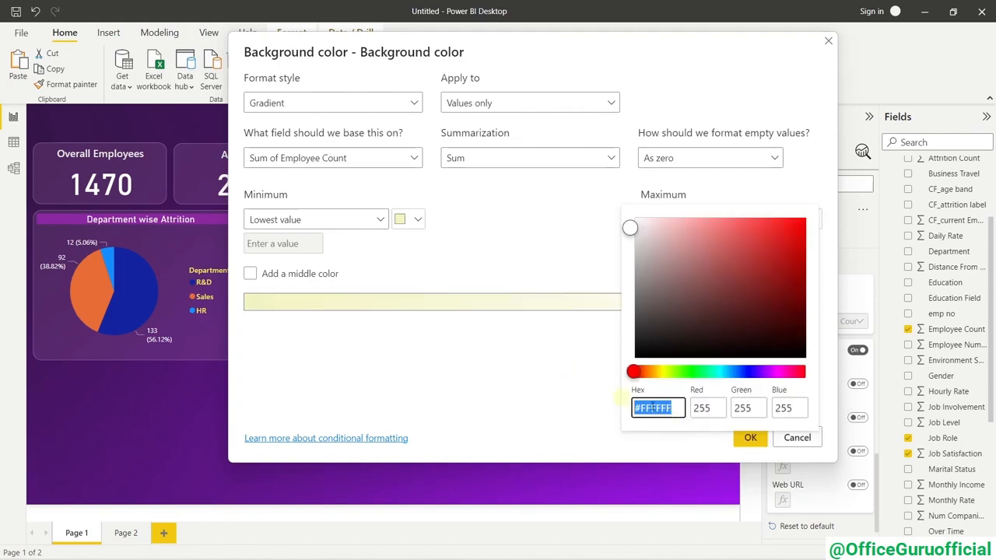
click(675, 407)
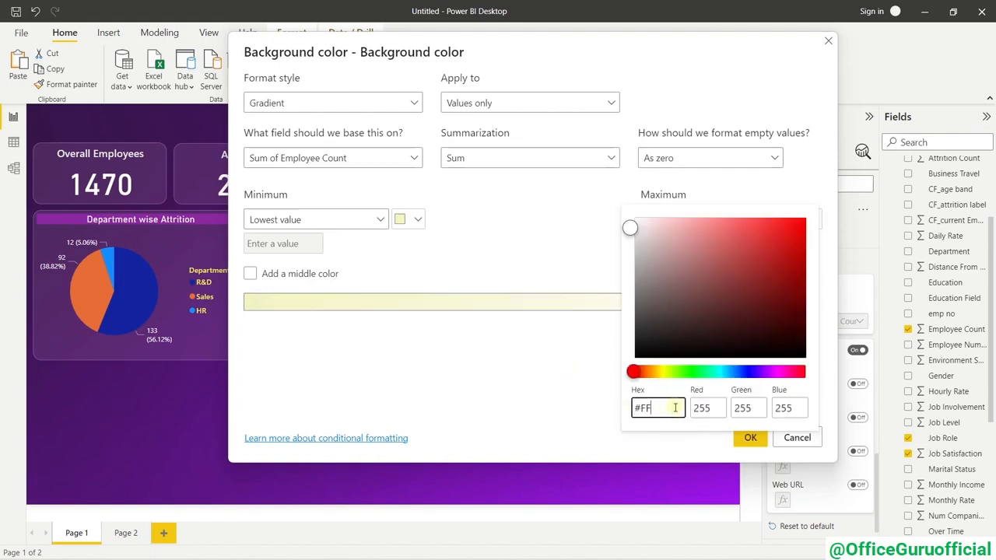
key(BackSpace)
text(3D8207)
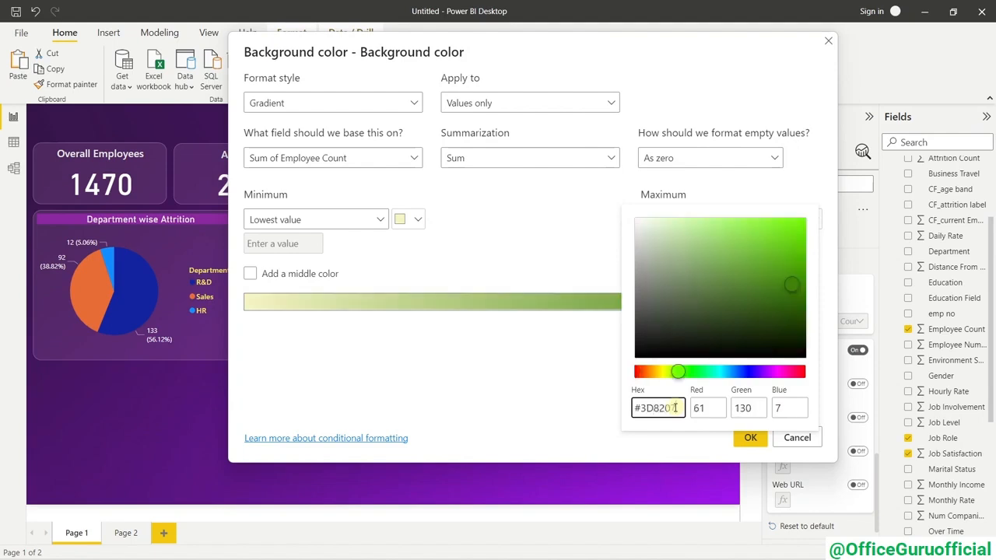
click(514, 364)
click(751, 437)
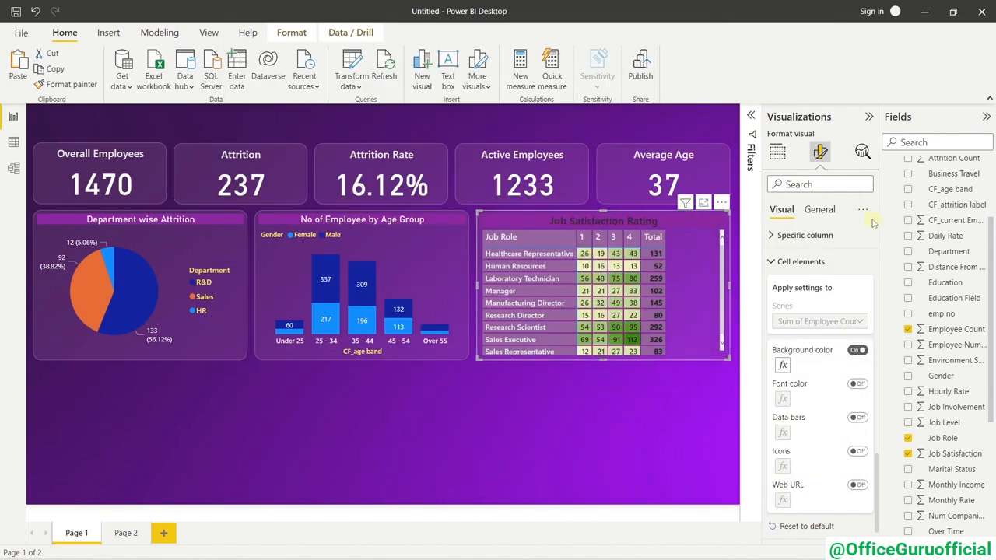
Set the text color of the Job Satisfaction Rating title to light gray.
click(820, 210)
click(801, 262)
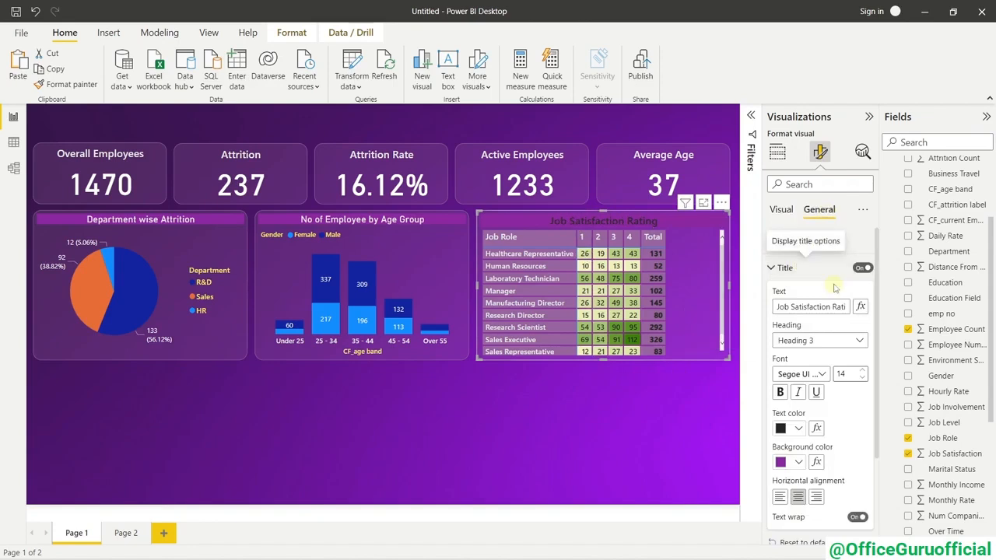
scroll(831, 298, down, 1)
scroll(801, 308, up, 1)
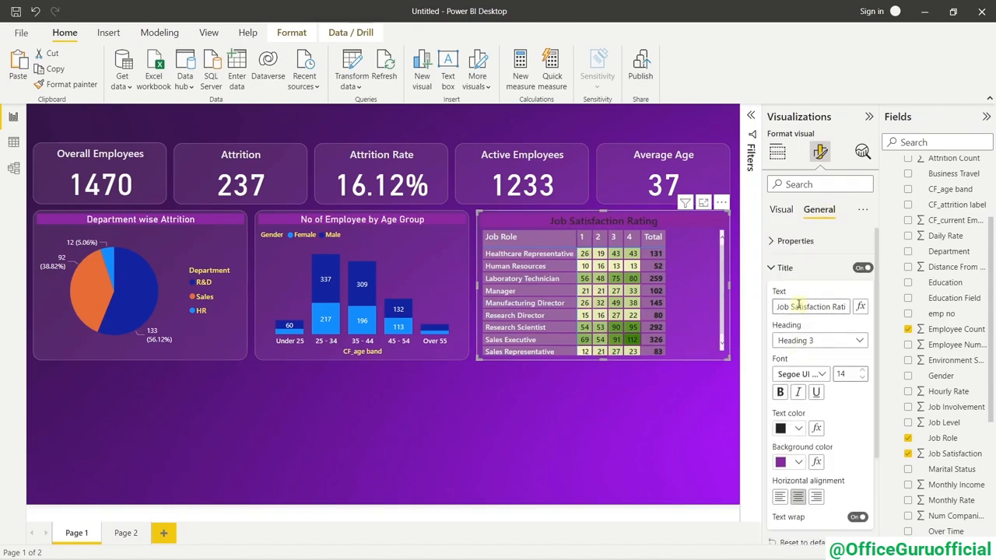
click(802, 376)
click(801, 376)
click(787, 430)
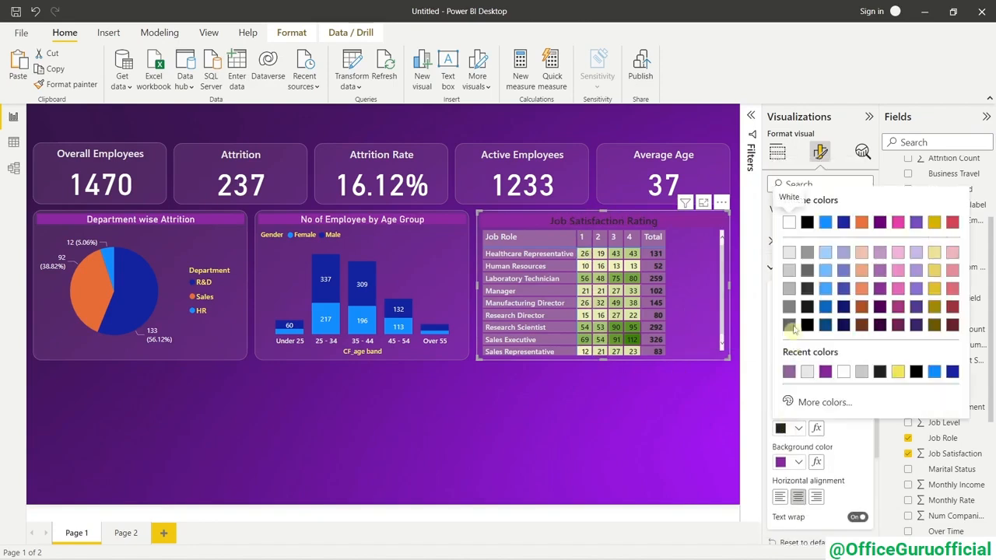
click(789, 259)
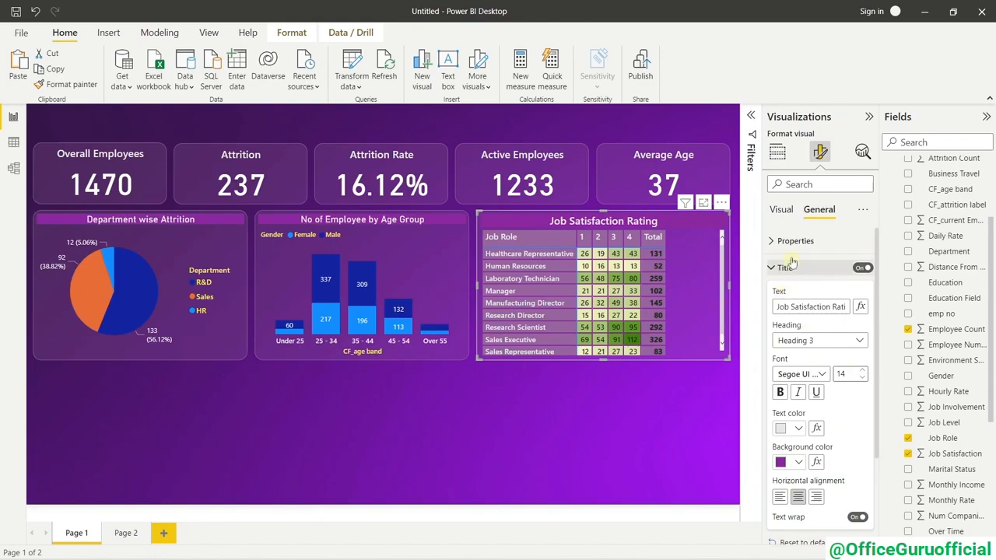
Widen the matrix's rating columns 1 to 4 evenly so the table fills the width of its visual.
click(781, 210)
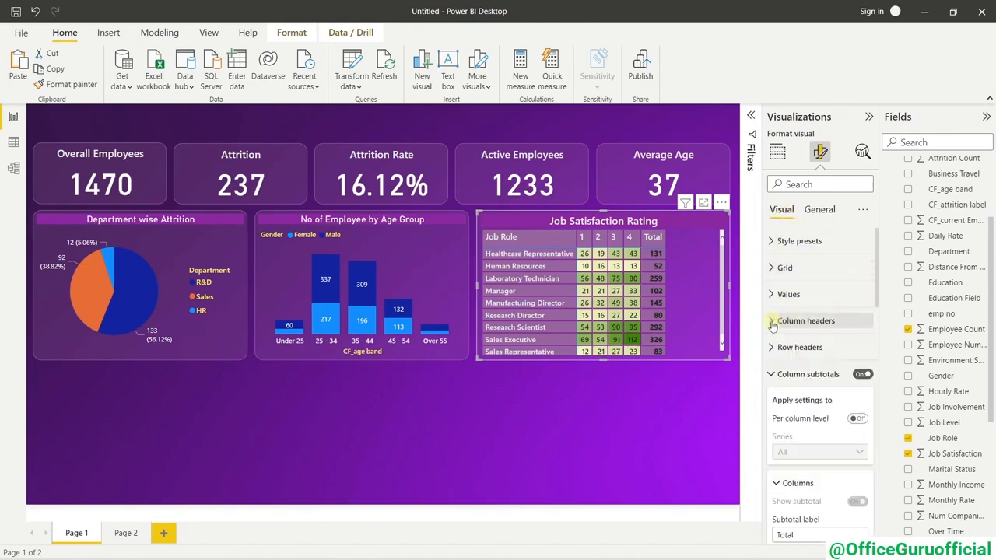
click(771, 375)
scroll(817, 366, down, 3)
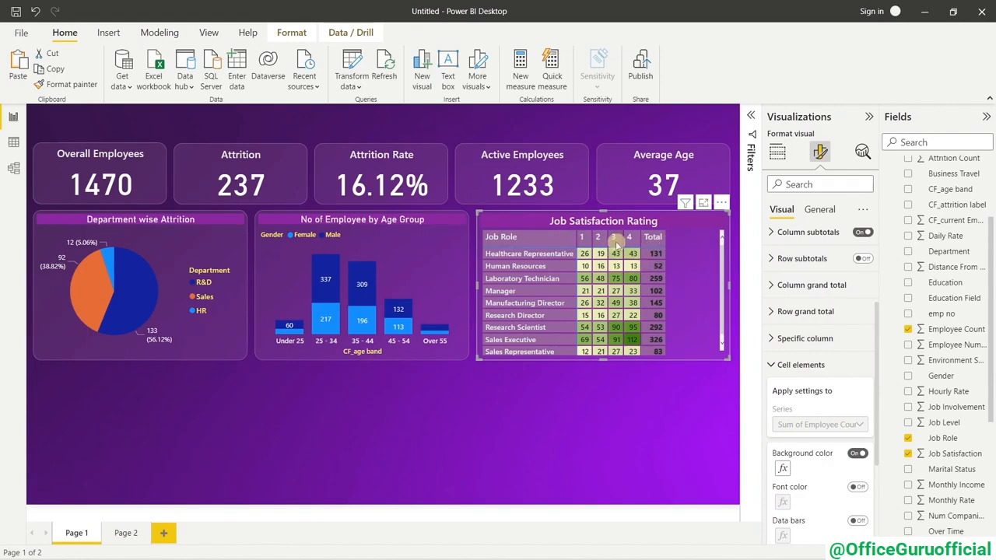
drag(594, 241, 601, 241)
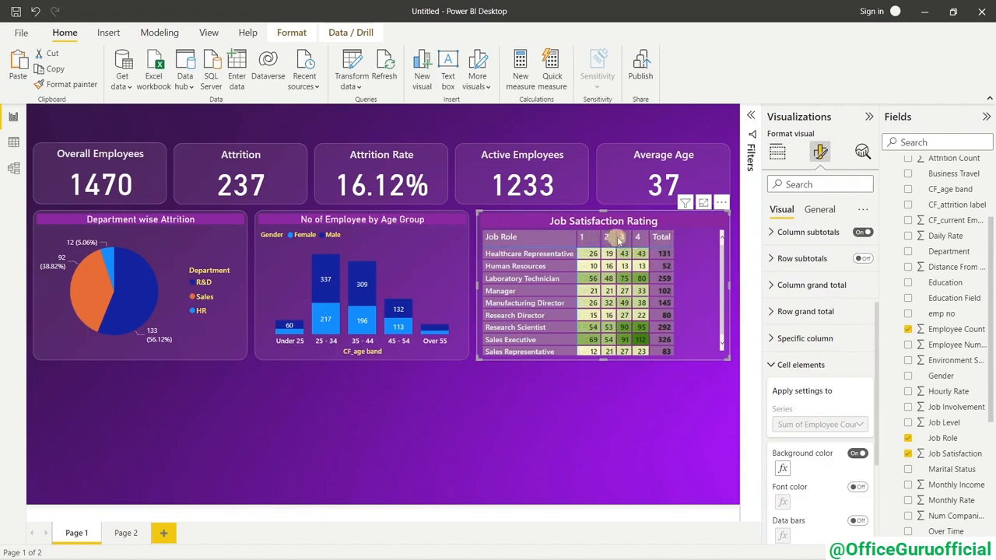
click(619, 239)
click(622, 239)
mouse_move(616, 239)
mouse_down()
mouse_move(706, 240)
mouse_move(604, 238)
mouse_up()
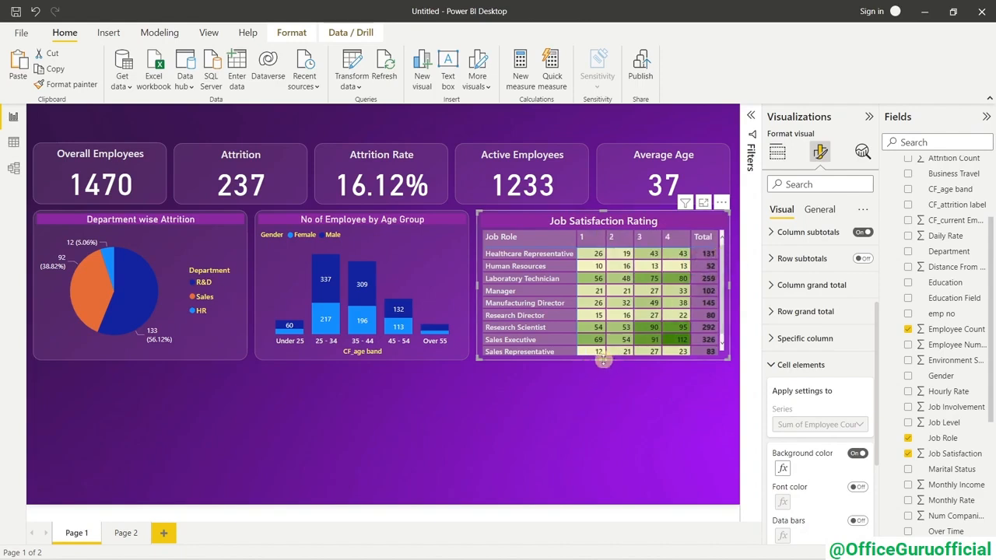
Extend the matrix, the age group column chart and the department pie chart slightly downward to the same height.
drag(601, 361, 602, 365)
key(ctrl+z)
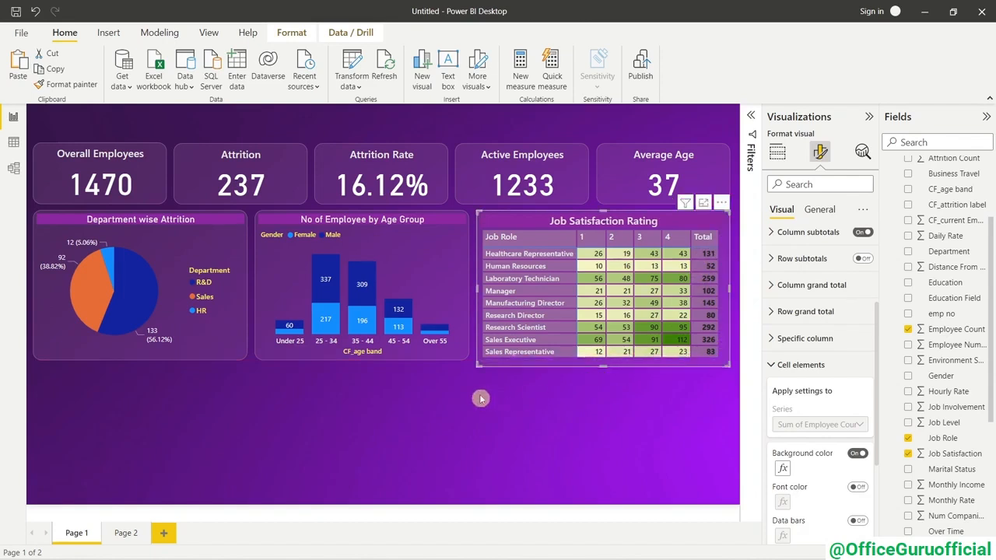
click(421, 358)
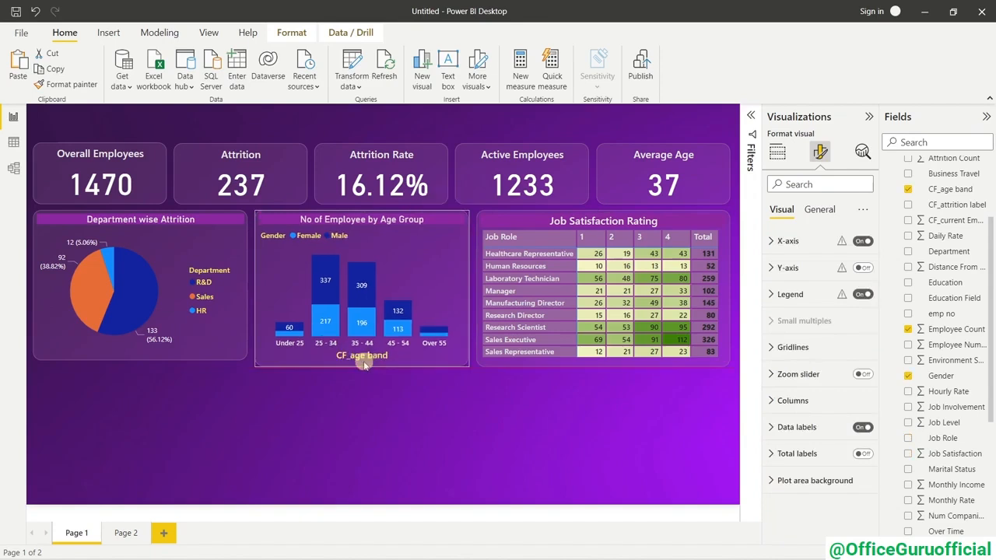
click(147, 349)
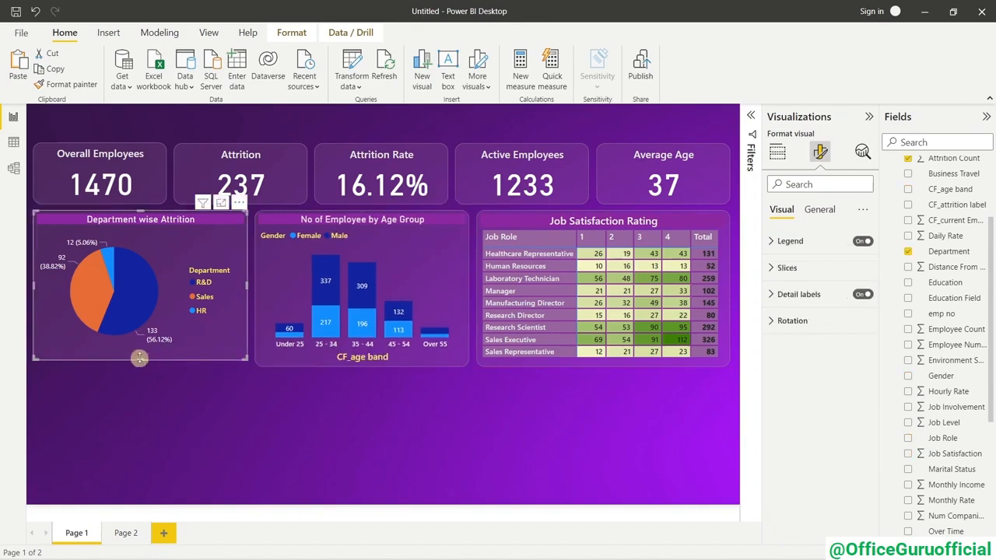
drag(139, 358, 140, 364)
click(278, 412)
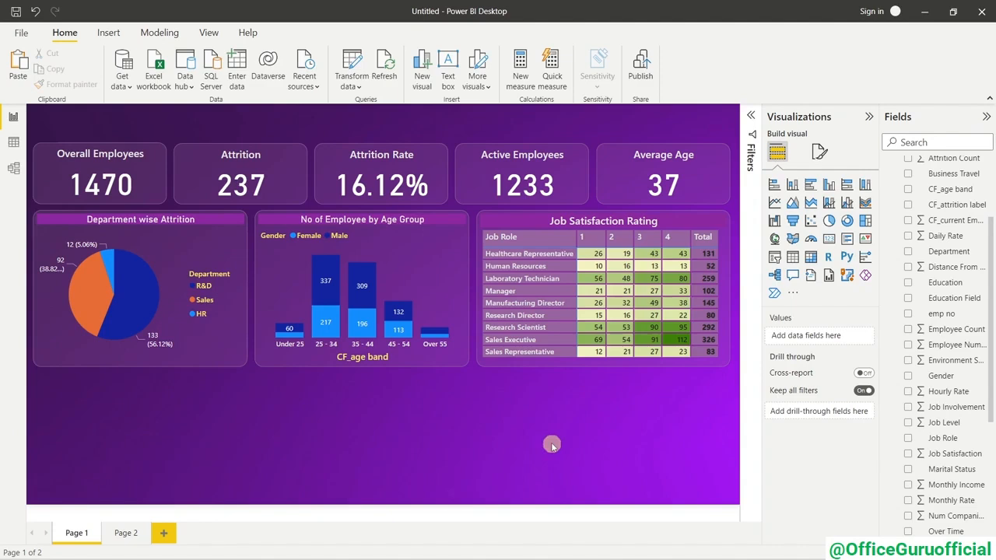
Add a stacked bar chart below the department pie chart with Education Field on the Y-axis and Attrition Count on the X-axis.
click(774, 184)
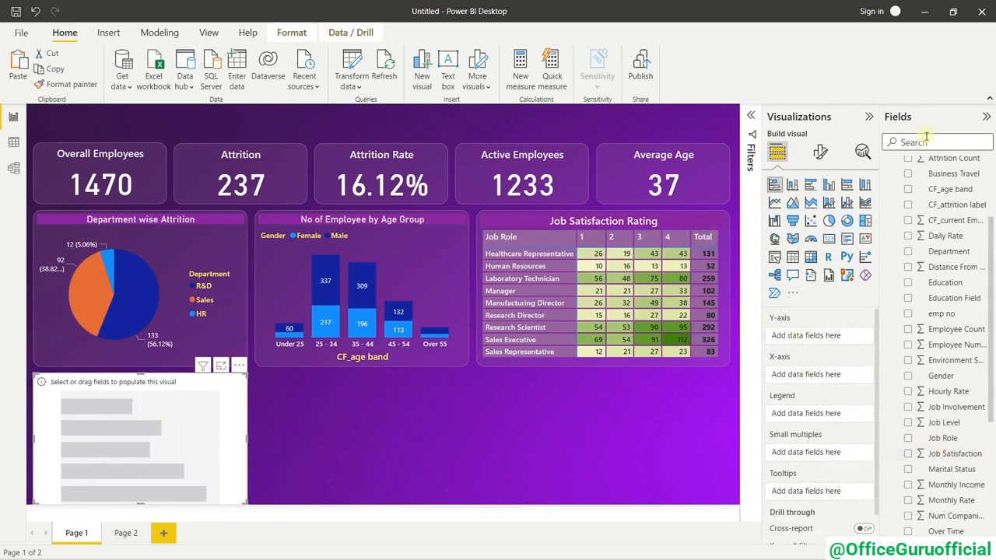
text(ed)
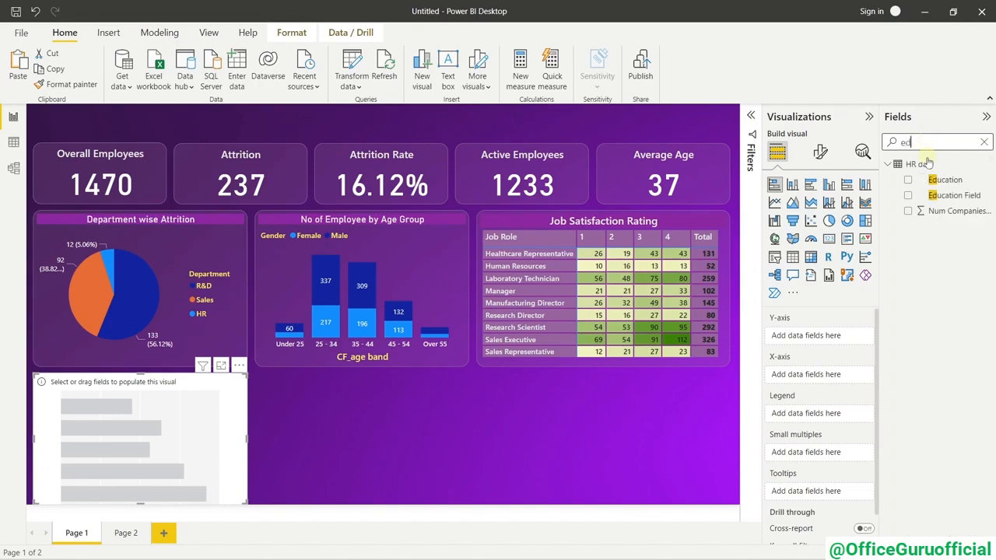
drag(954, 195, 817, 335)
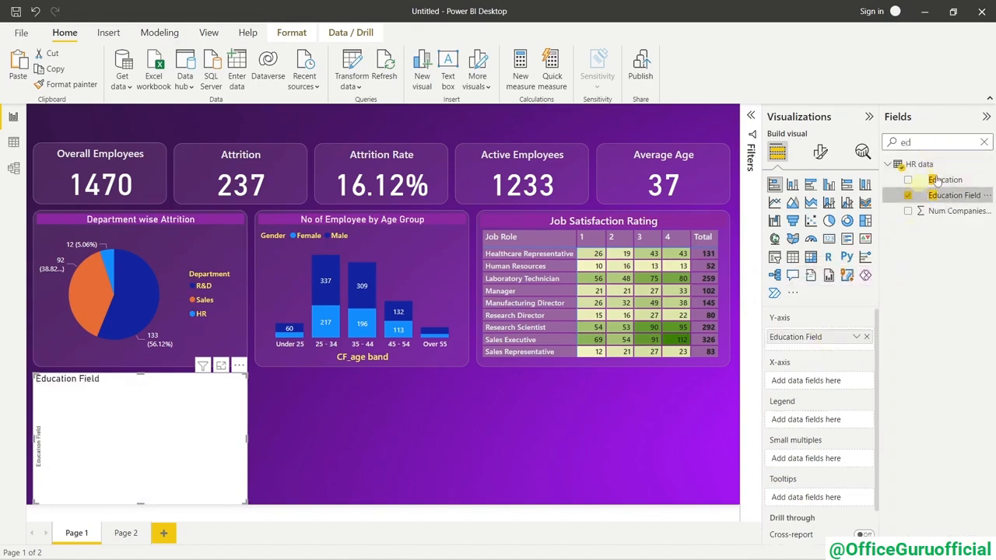
click(984, 142)
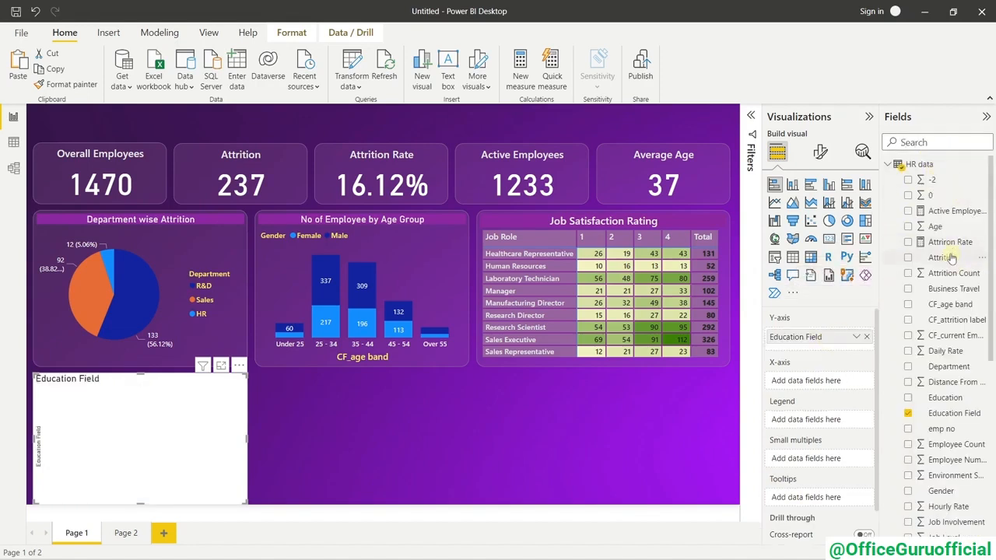
drag(938, 244, 809, 383)
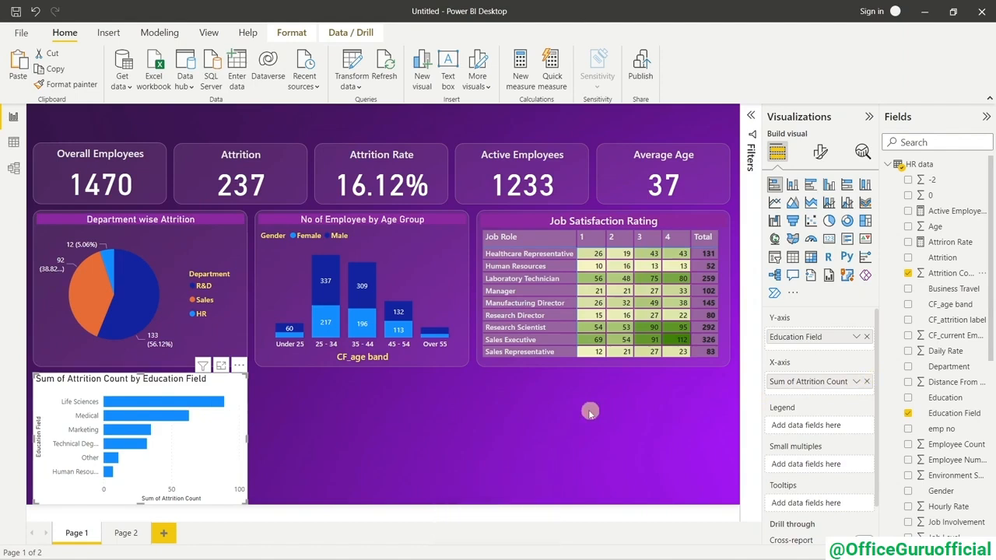
Set the education field bar chart's background to the recently used muted purple with 75% transparency.
click(820, 151)
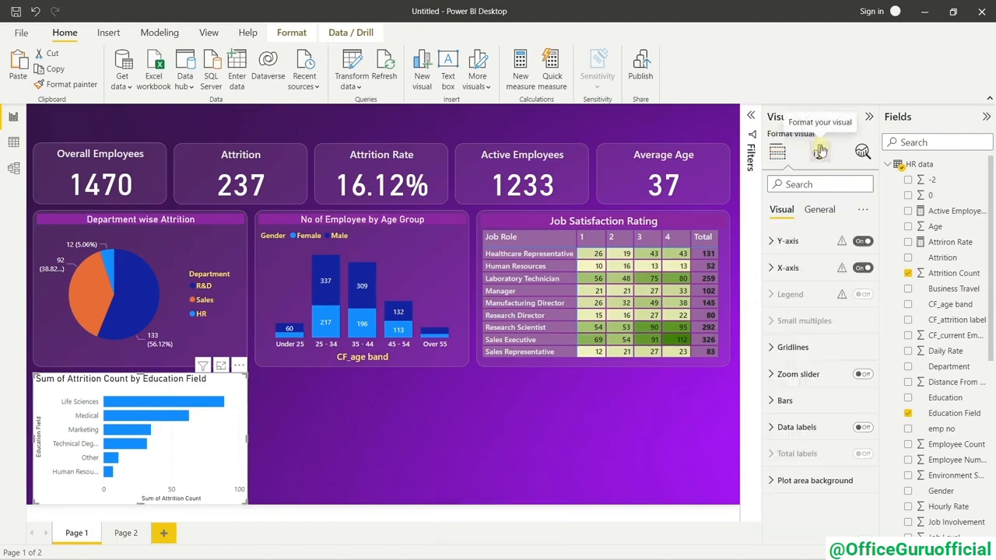
click(824, 211)
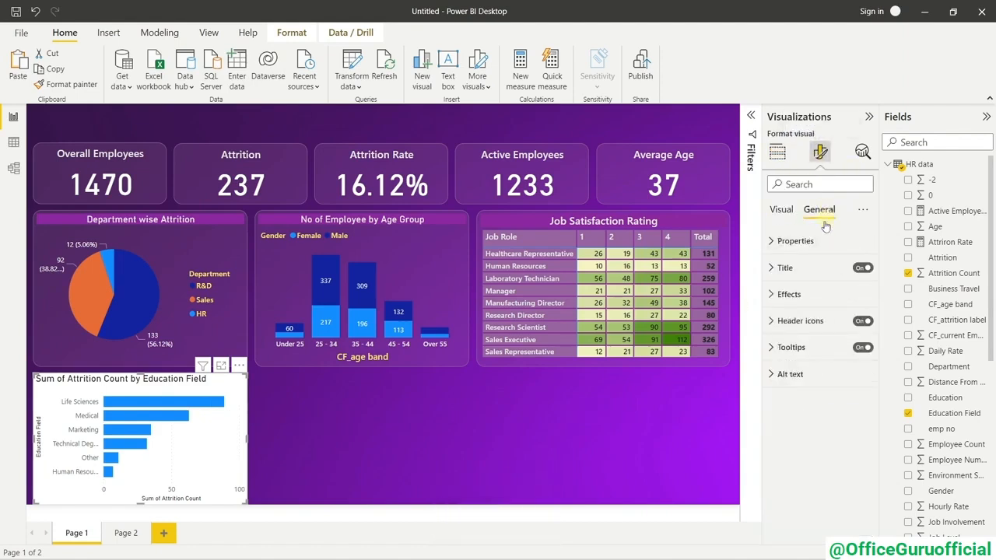
click(786, 300)
scroll(809, 327, down, 1)
click(798, 321)
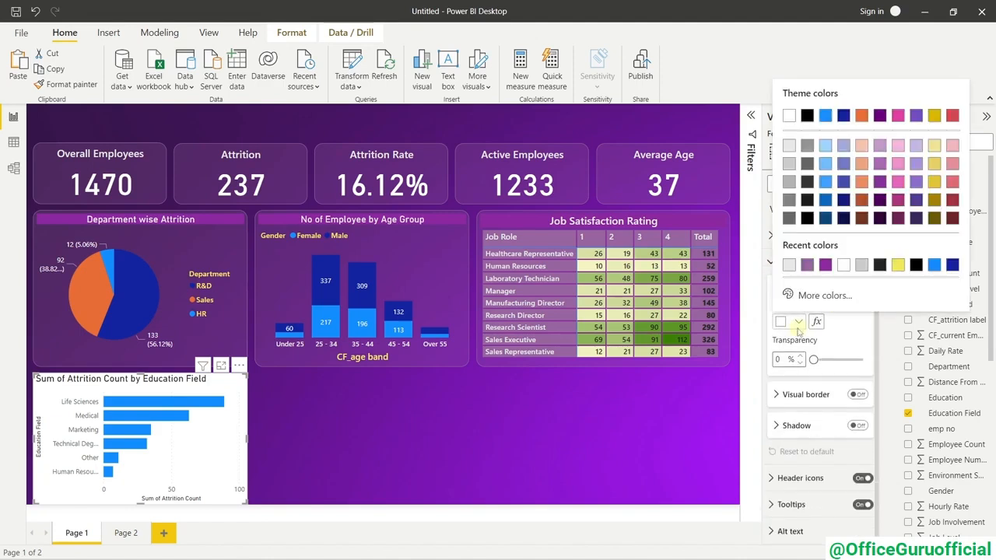
click(807, 265)
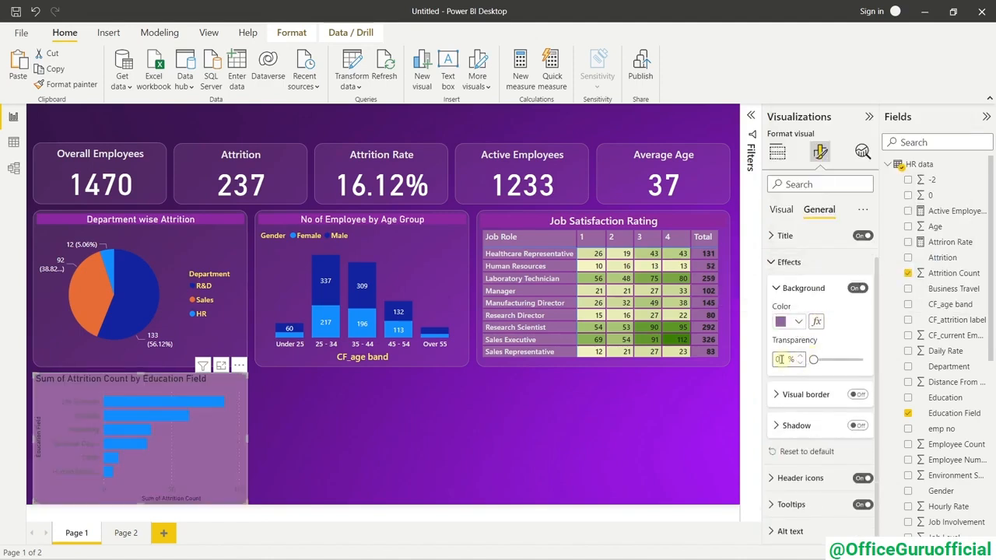
text(75)
key(Return)
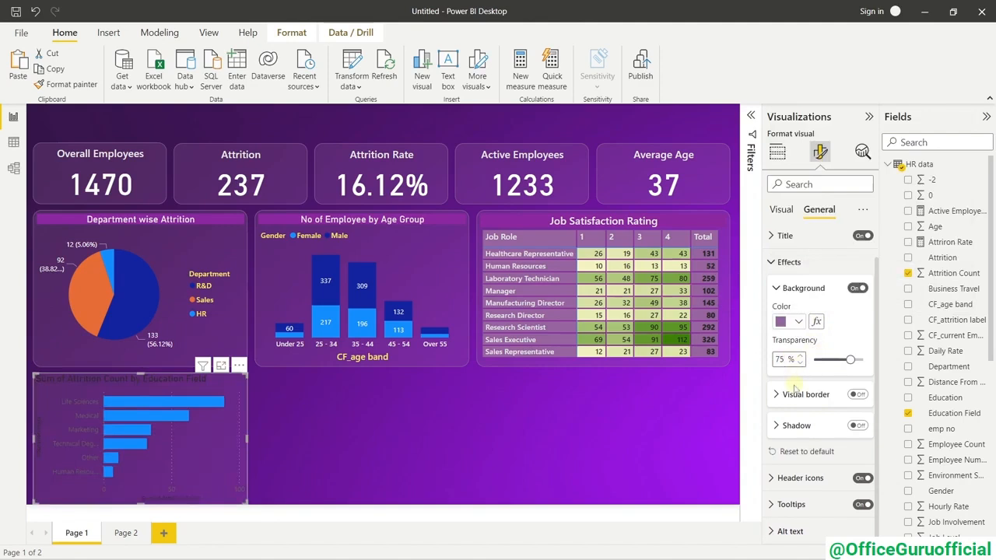
Enable the bar chart's visual border in the same muted purple with 15 px rounded corners.
click(797, 393)
scroll(798, 393, down, 2)
click(858, 319)
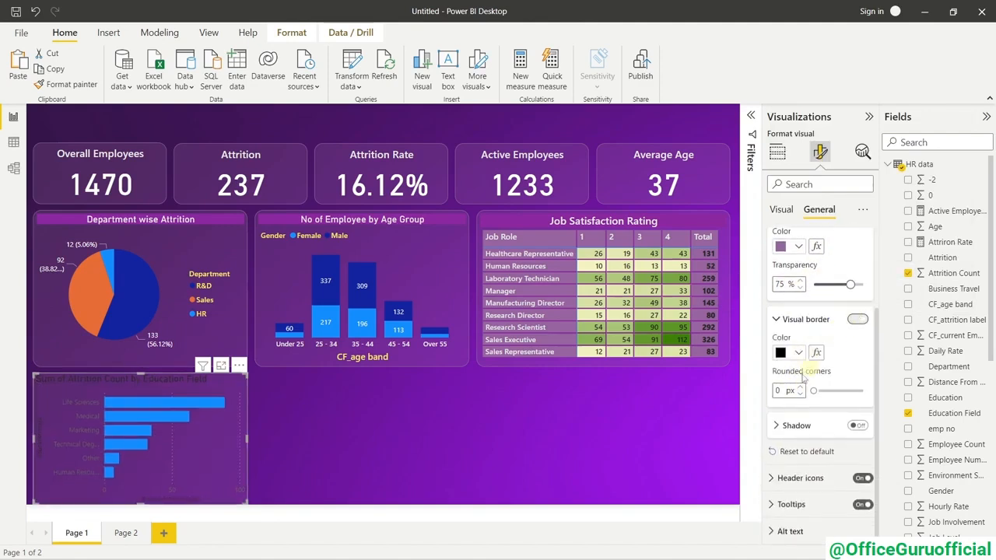
text(15)
key(Return)
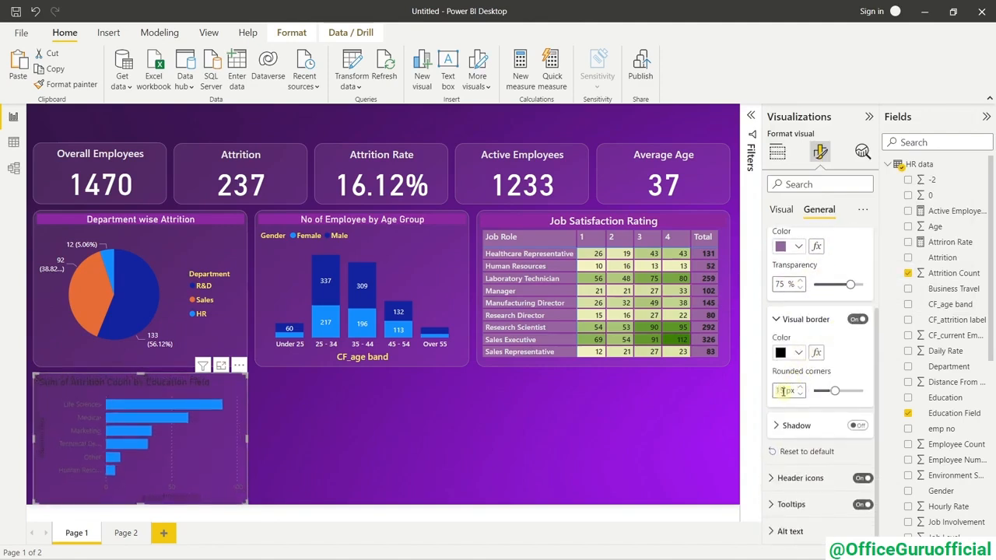
click(798, 358)
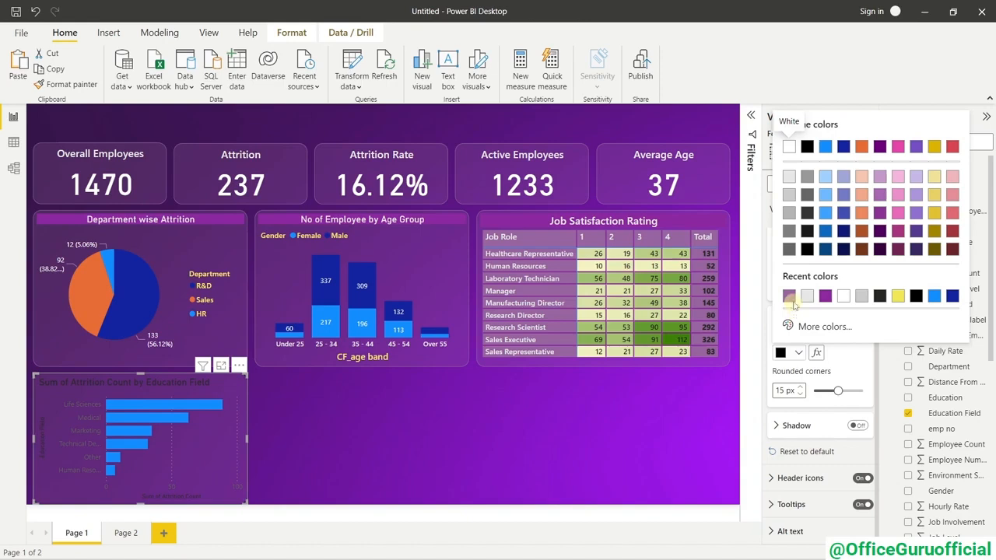
click(793, 294)
scroll(808, 289, up, 2)
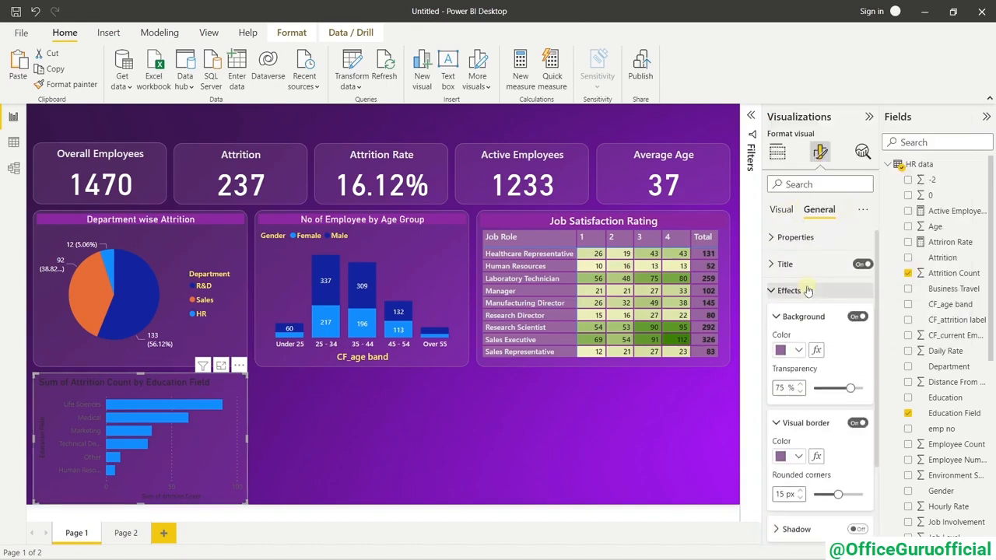
Give the bar chart's title the recently used bright purple background color.
click(861, 268)
click(802, 269)
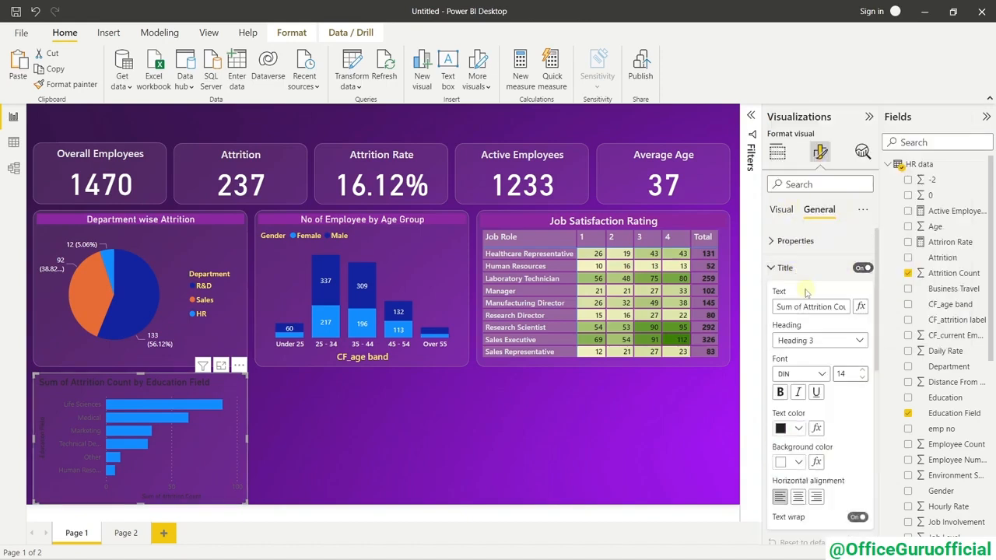
scroll(798, 327, down, 1)
scroll(793, 354, up, 1)
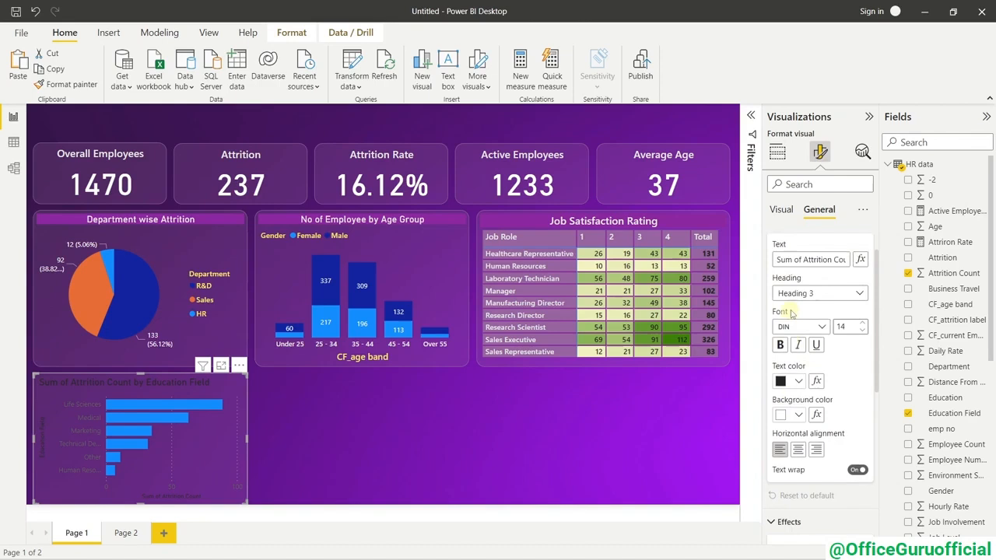
click(794, 414)
click(826, 327)
scroll(817, 393, up, 1)
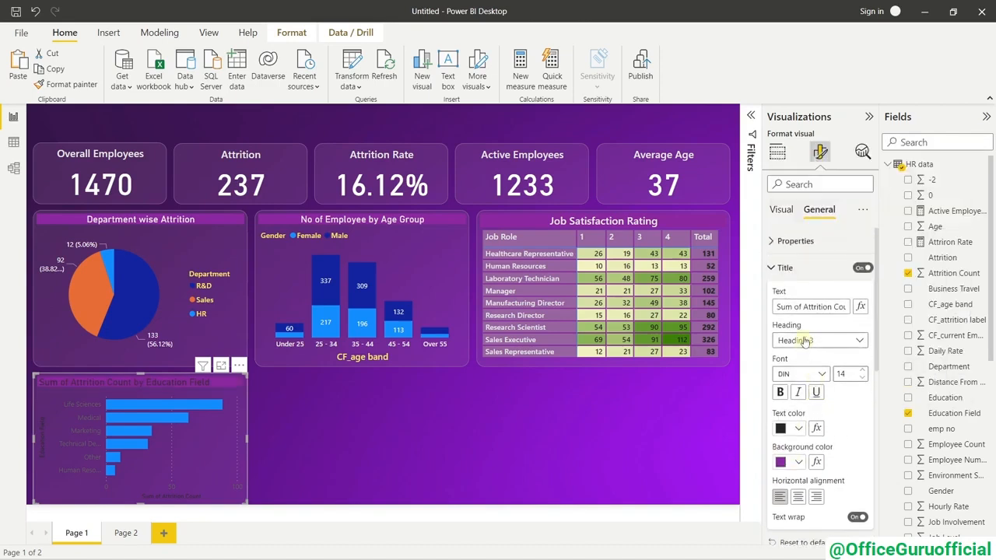
Replace the bar chart's title text with "Education Field wise Attrition".
triple_click(798, 308)
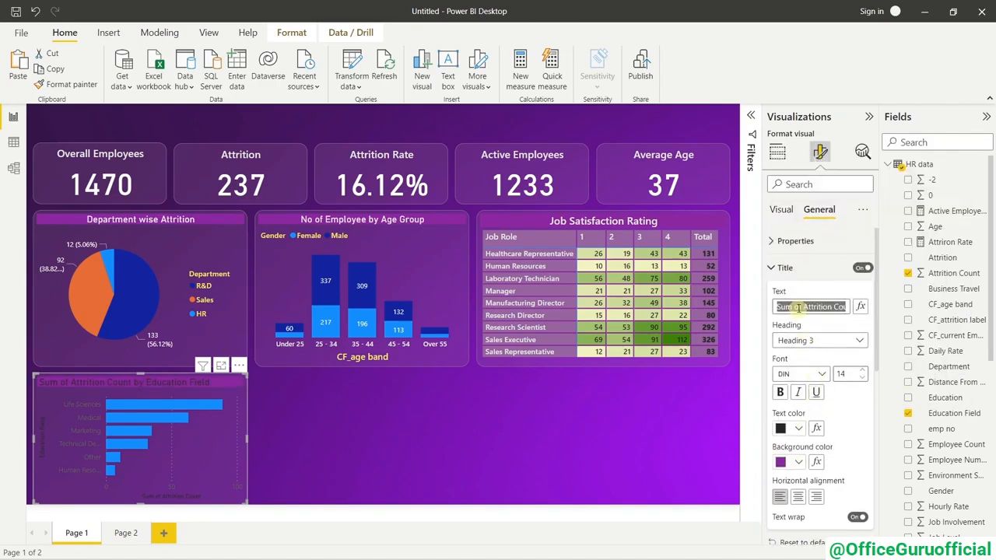
text(Education F)
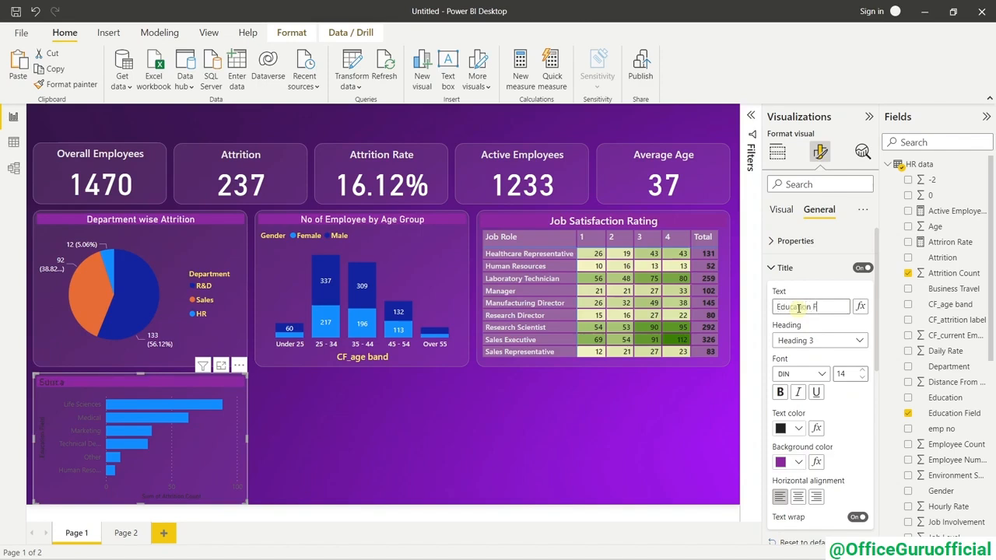
text(ield wise Attrition)
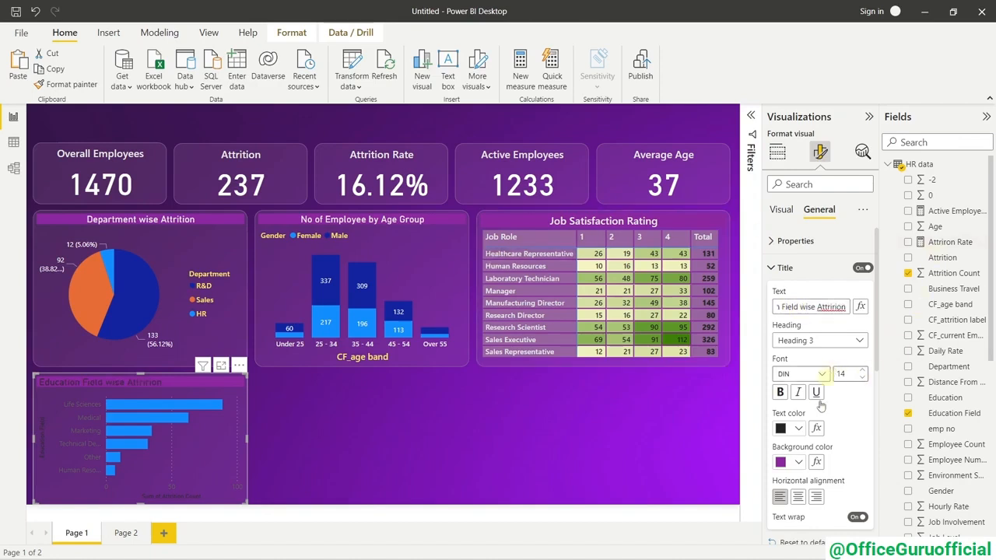
Correct the misspelled letter in the word "Attrition" of the bar chart's title text.
right_click(834, 307)
key(Escape)
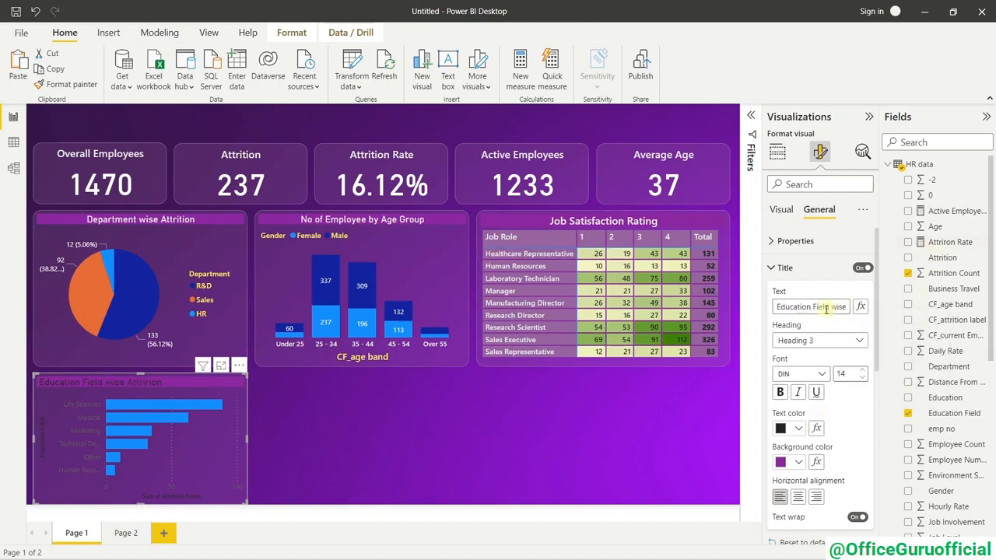
key(Right)
key(Right)
key(Right)
key(Right)
key(Right)
key(Right)
key(Right)
key(Right)
key(Right)
key(Right)
click(832, 307)
click(835, 326)
key(Right)
key(Right)
key(Right)
key(Right)
key(Right)
key(Right)
key(Right)
key(Right)
key(Right)
key(Right)
key(Right)
key(Right)
key(Right)
click(836, 308)
key(BackSpace)
text(t)
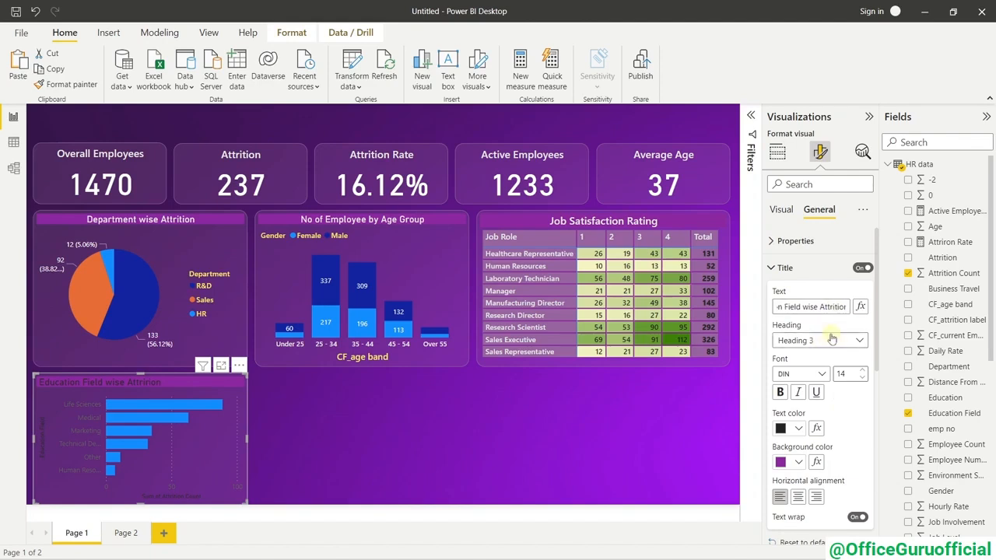
Make the Education Field wise Attrition title light gray and center it horizontally.
click(782, 431)
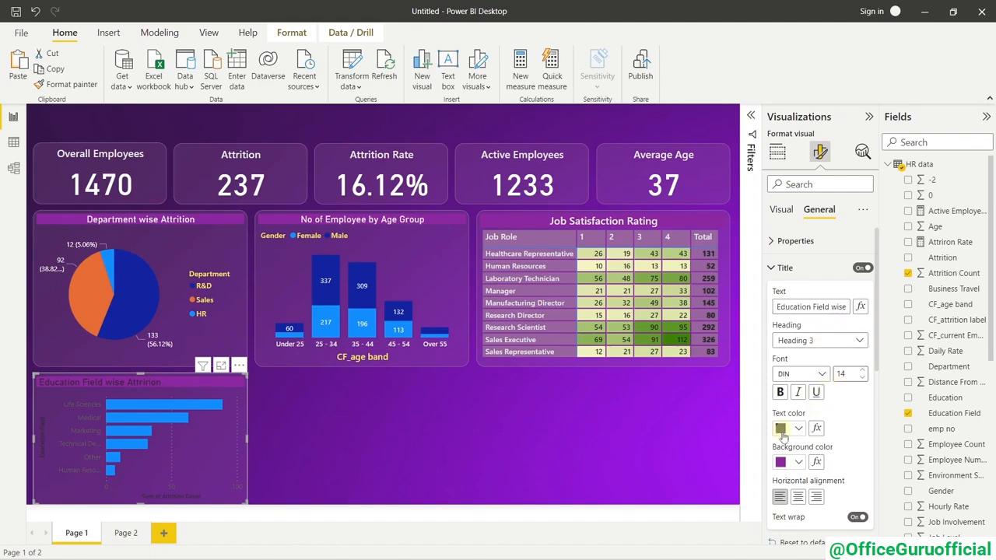
click(784, 251)
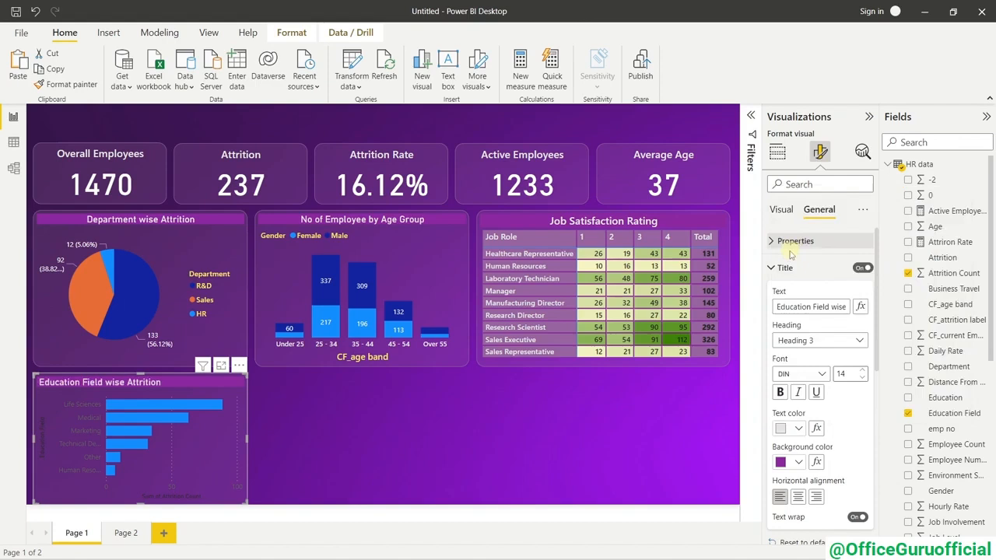
click(799, 497)
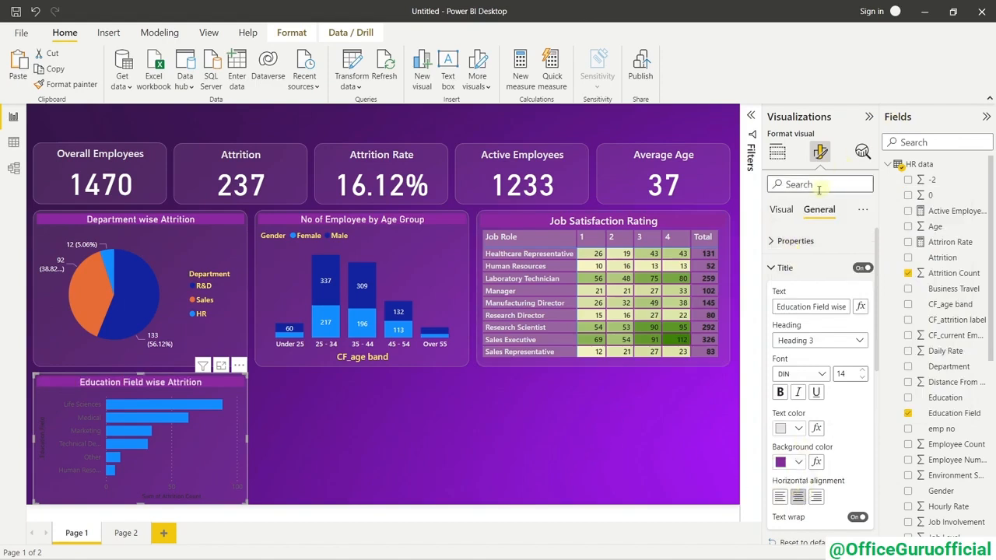
Set the default bar color of the education field chart to #A8C3AE.
click(782, 209)
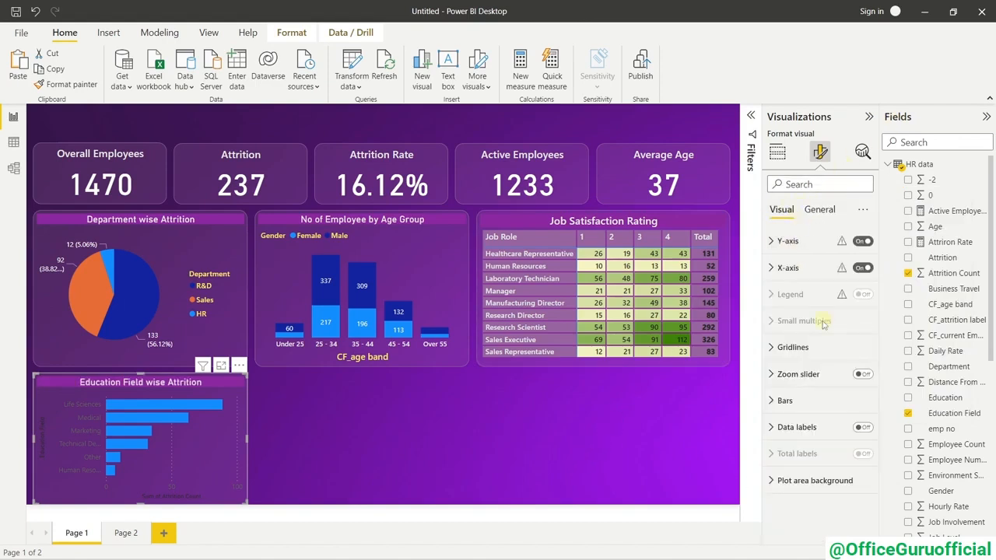
click(782, 401)
scroll(784, 412, down, 2)
click(794, 378)
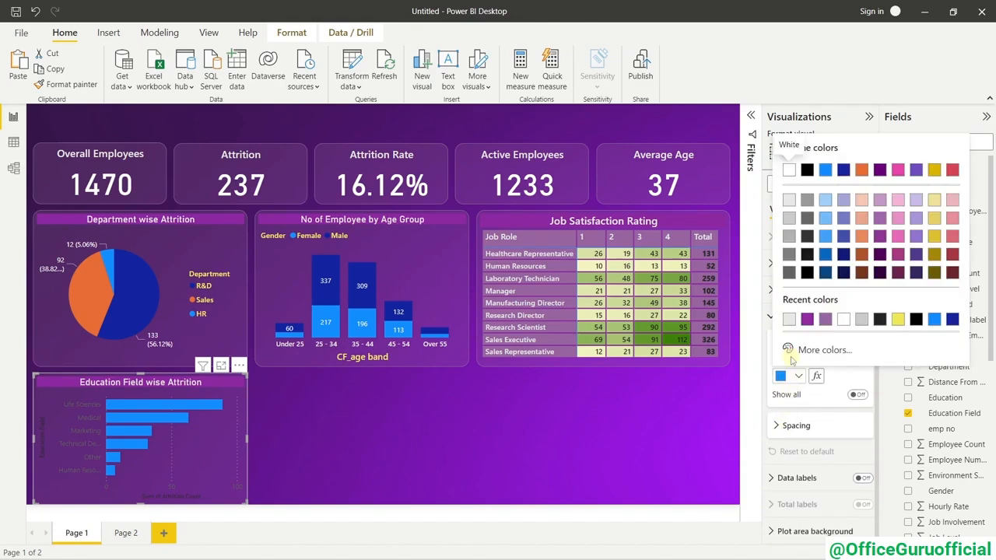
click(813, 351)
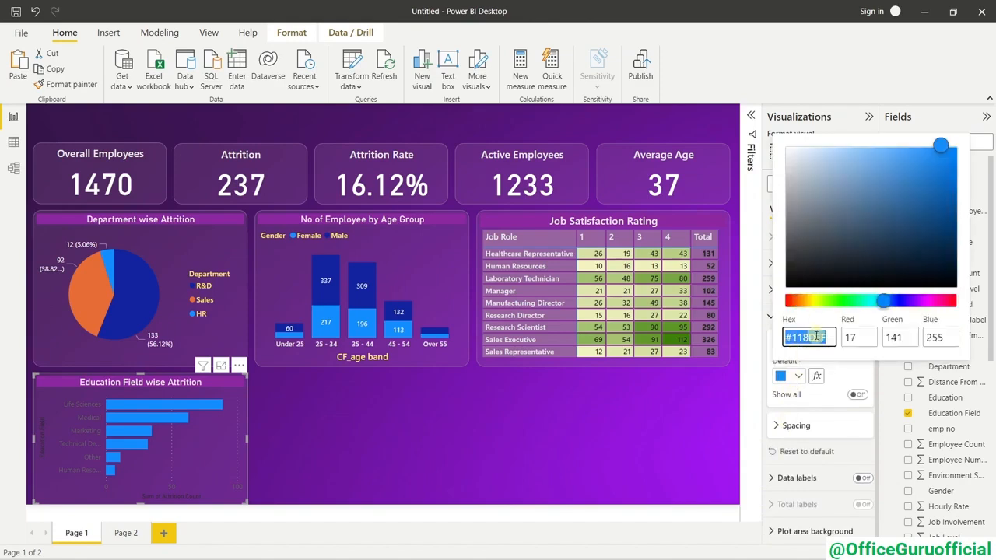
text(#A8)
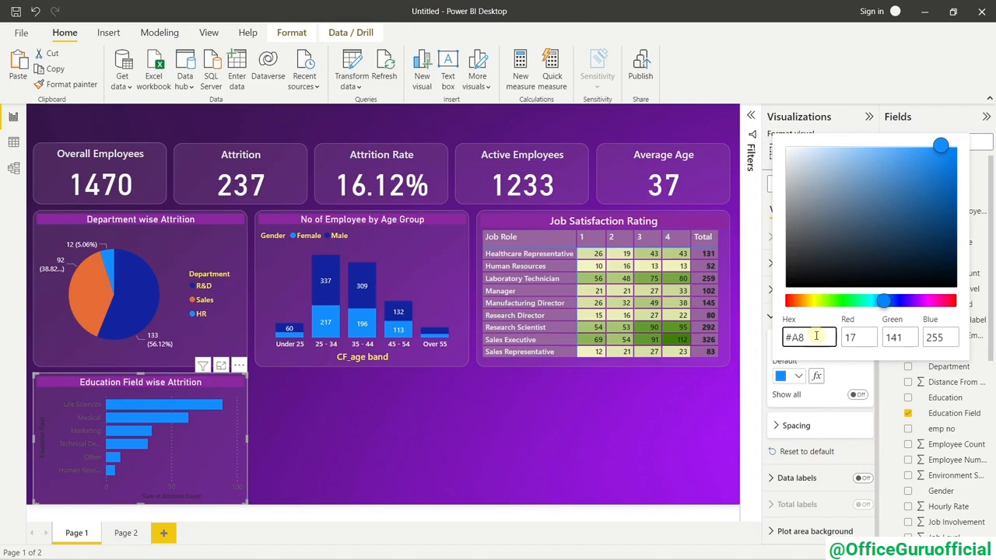
text(C3AE)
click(521, 403)
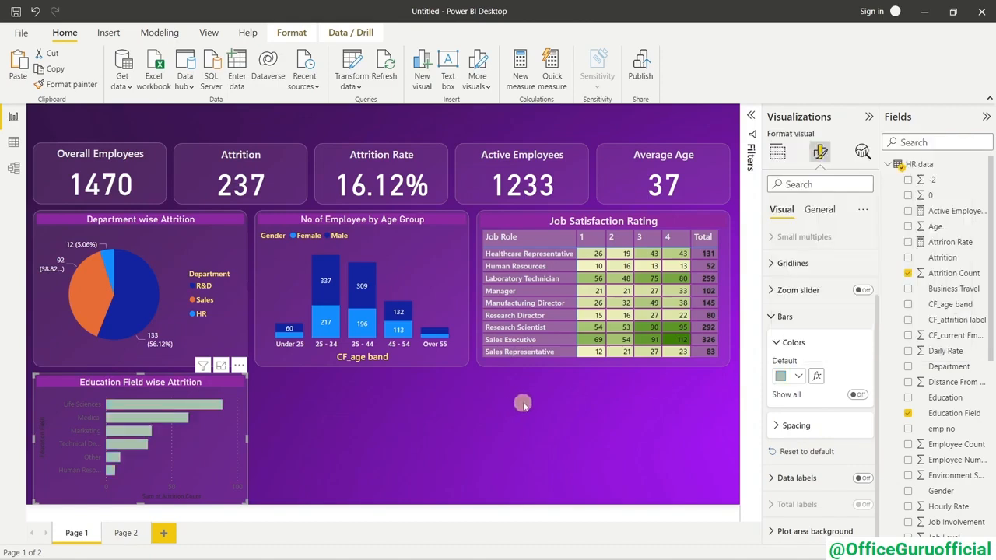
click(784, 317)
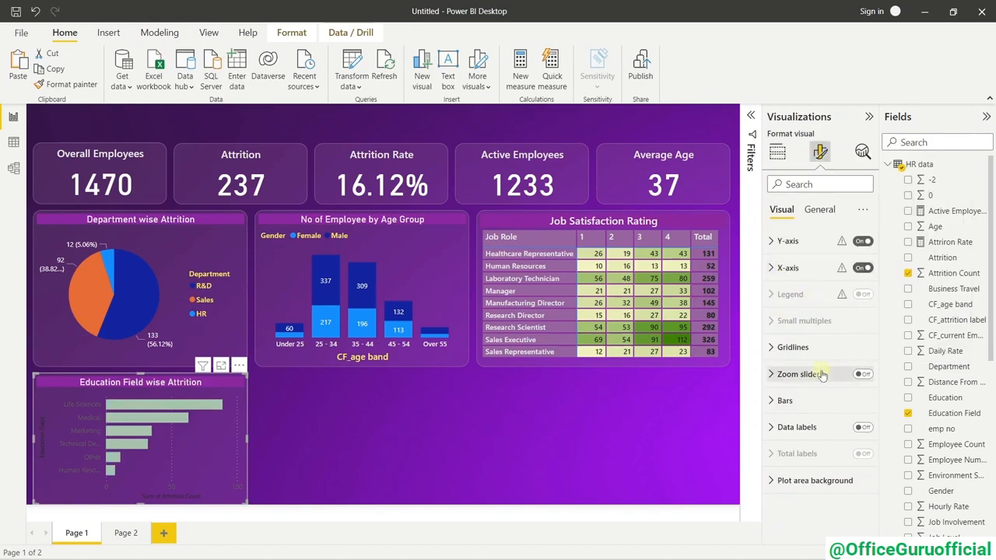
Turn on data labels for the education field bar chart and turn off its X-axis.
click(861, 428)
click(639, 423)
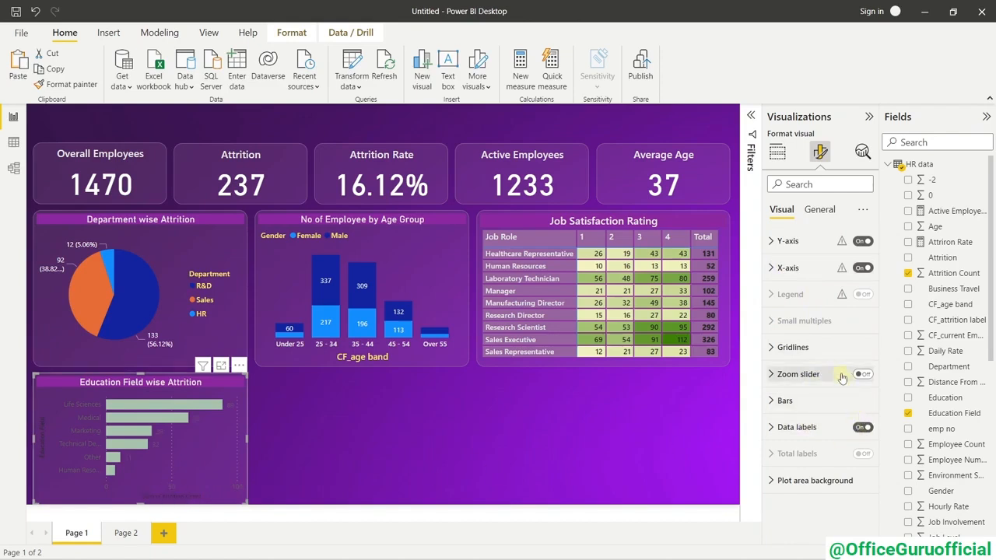
click(857, 268)
click(789, 268)
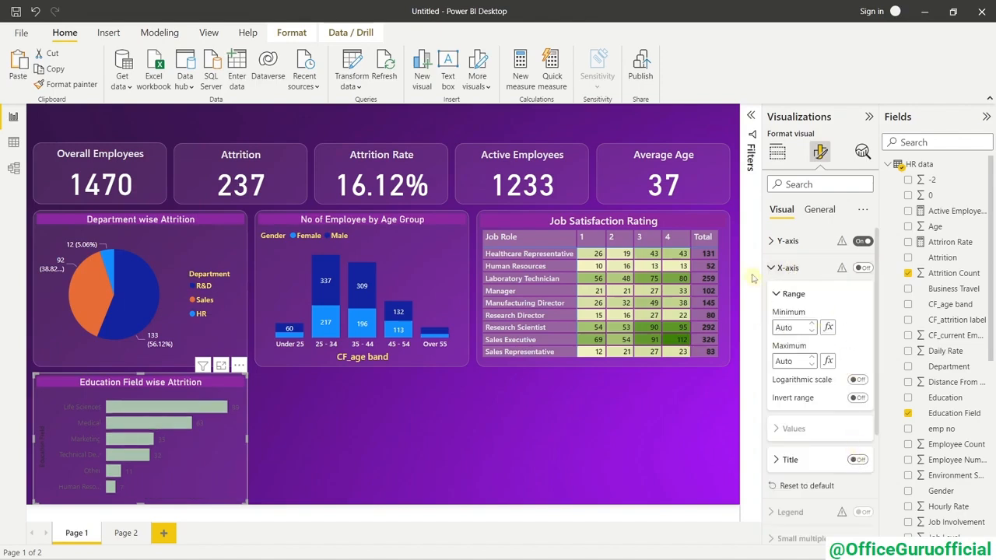
click(779, 269)
Set the education field chart's Y-axis values to Segoe UI Semibold in light gray.
click(785, 241)
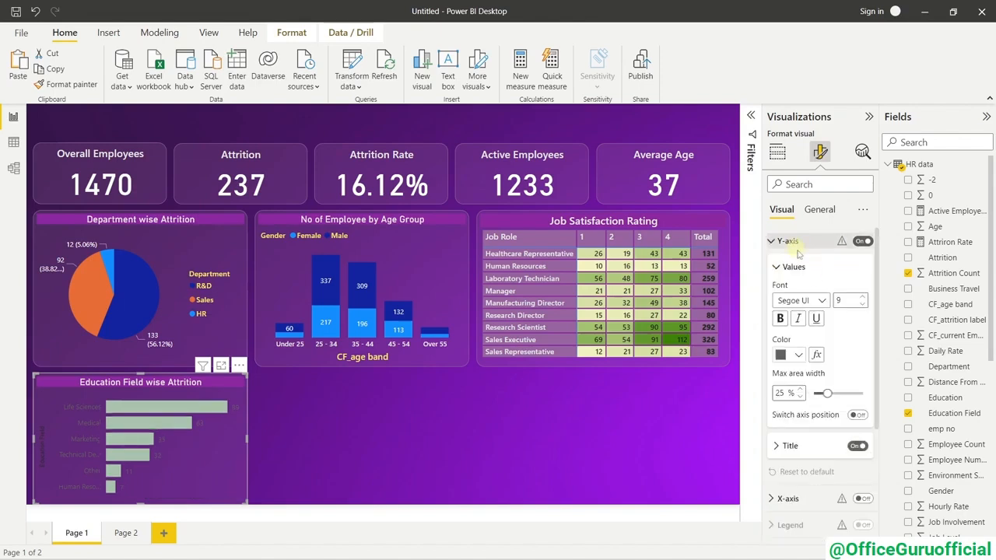
click(819, 302)
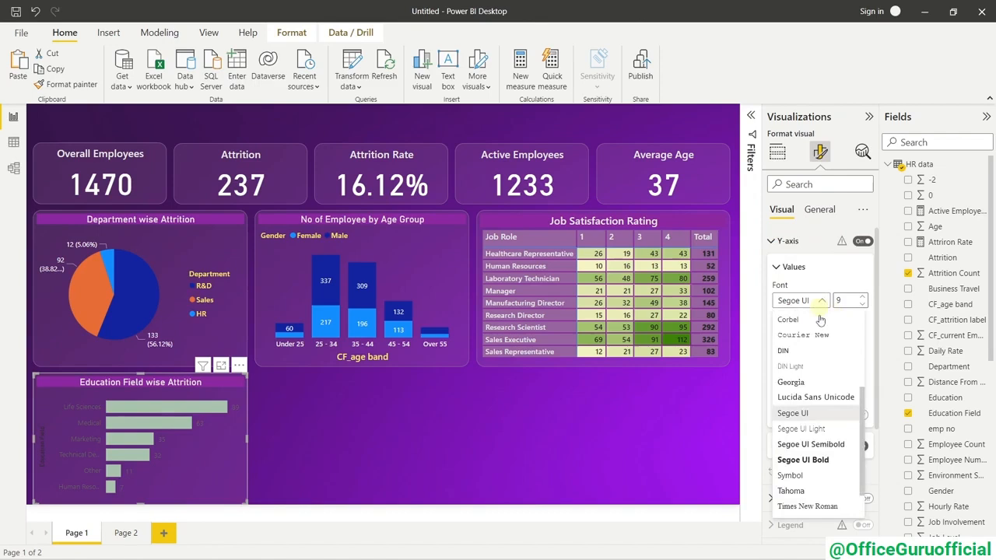
click(815, 442)
click(790, 354)
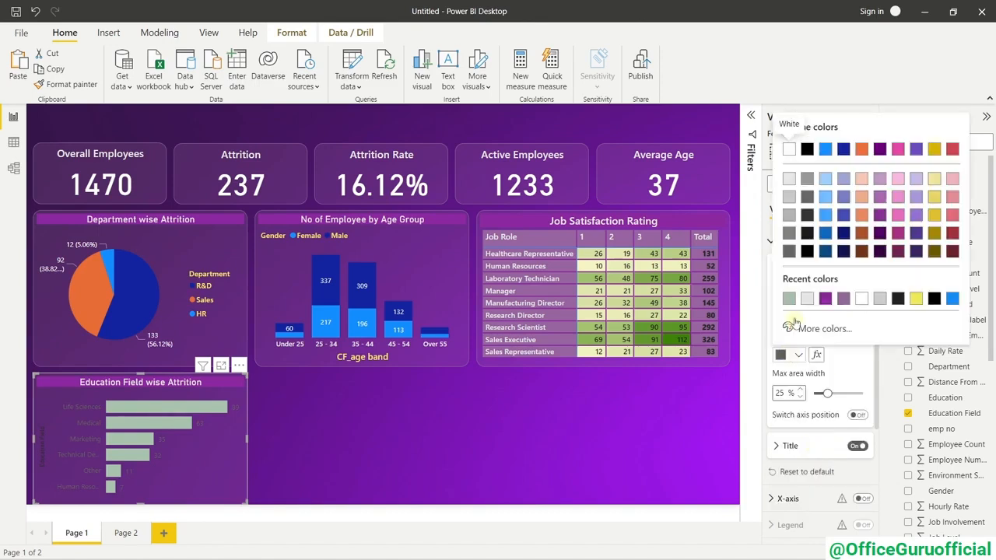
click(790, 183)
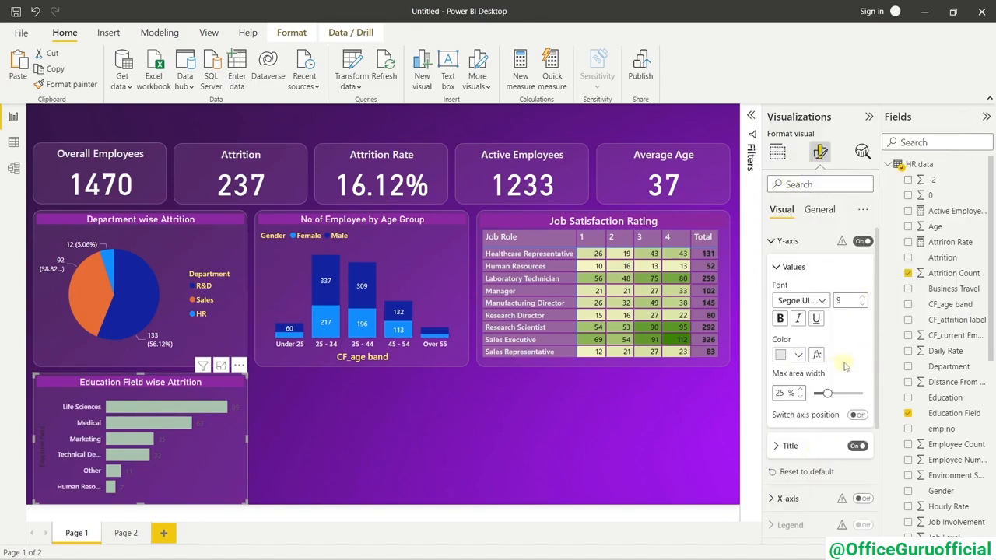
Change the Y-axis title of the education field chart to a bolder Segoe UI font and color it yellow.
scroll(844, 365, down, 2)
click(788, 348)
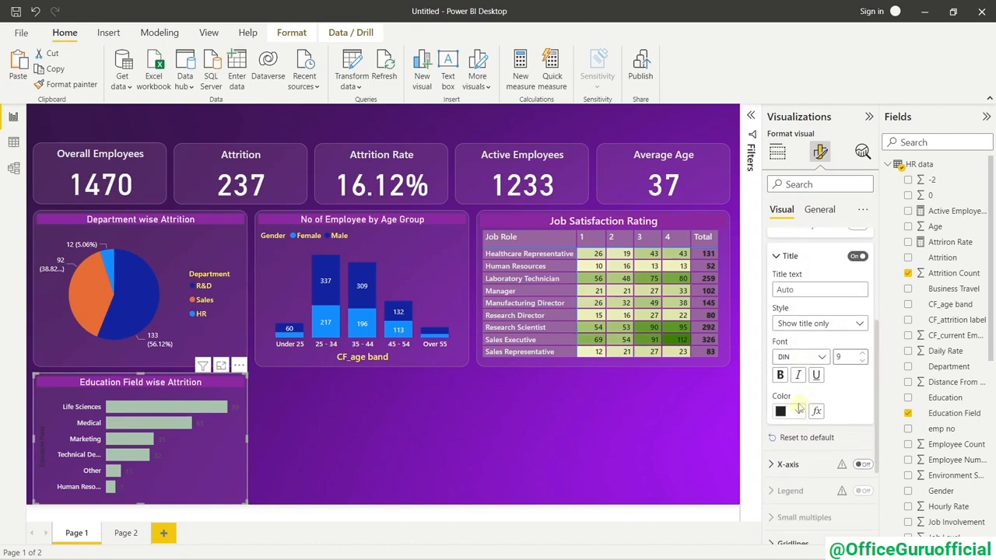
click(804, 358)
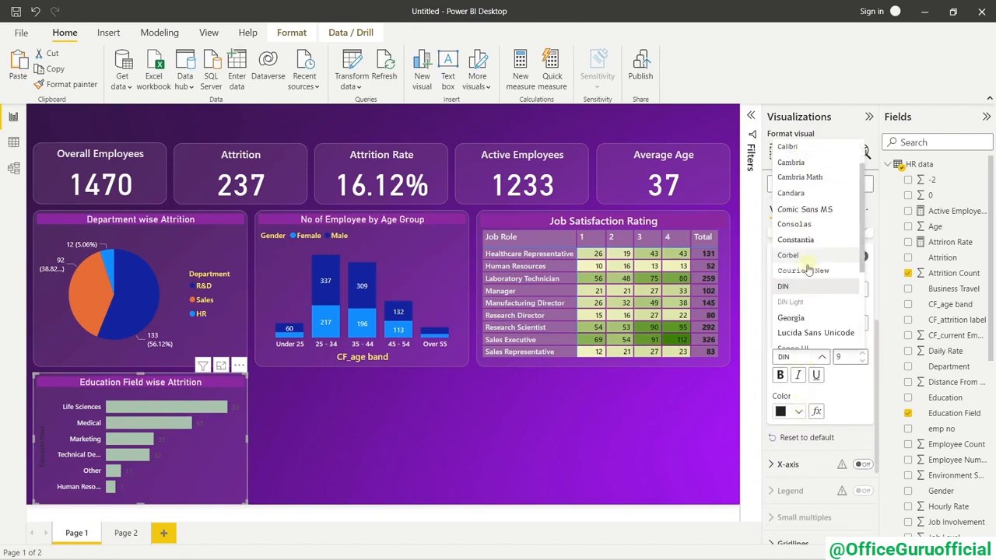
scroll(809, 269, down, 2)
click(813, 264)
click(798, 411)
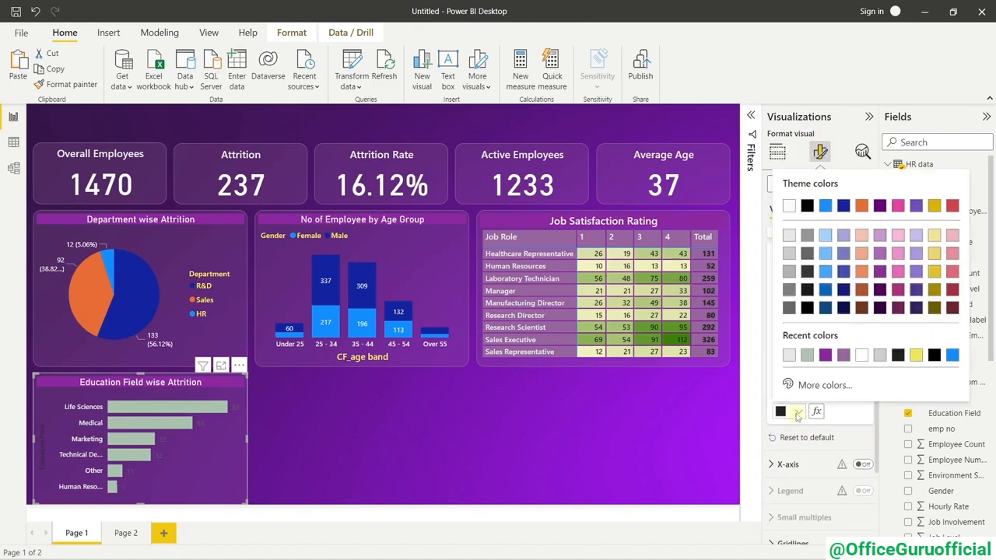
click(916, 356)
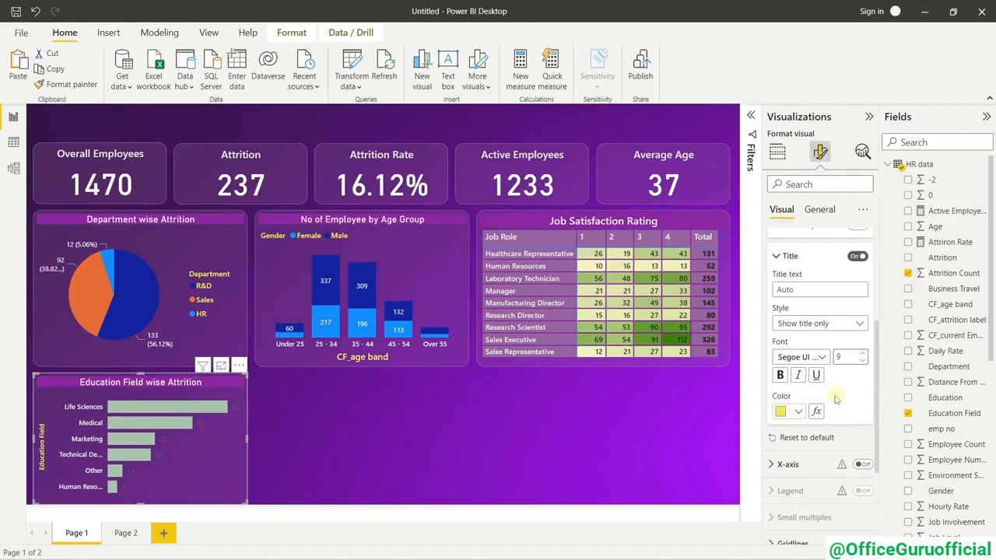
Color the data label values of the education field chart white.
scroll(838, 398, down, 3)
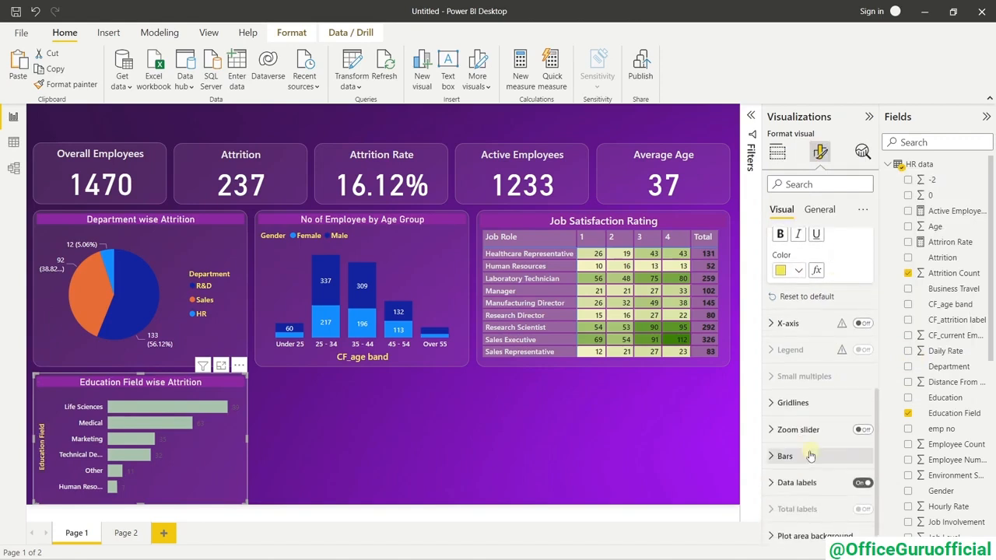
click(801, 479)
scroll(803, 467, down, 3)
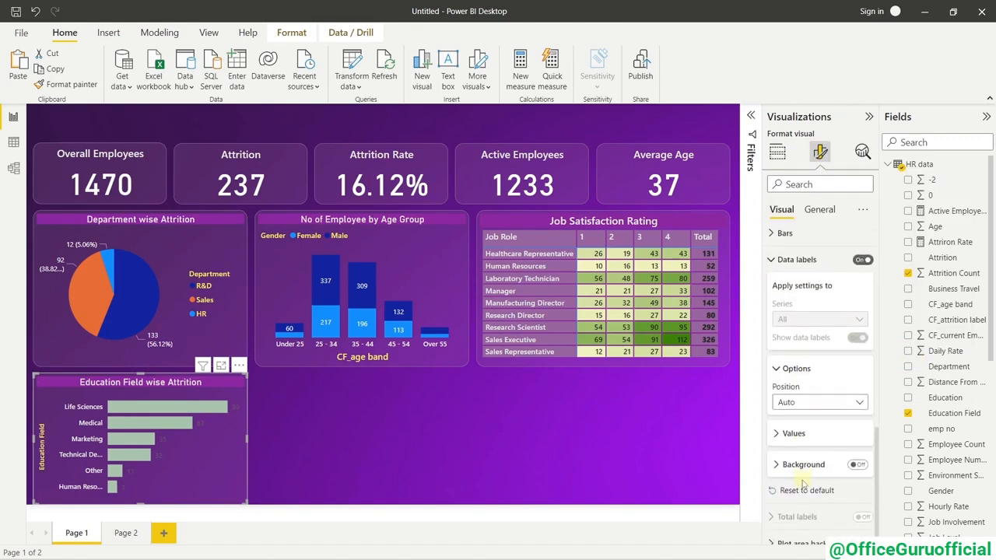
click(795, 421)
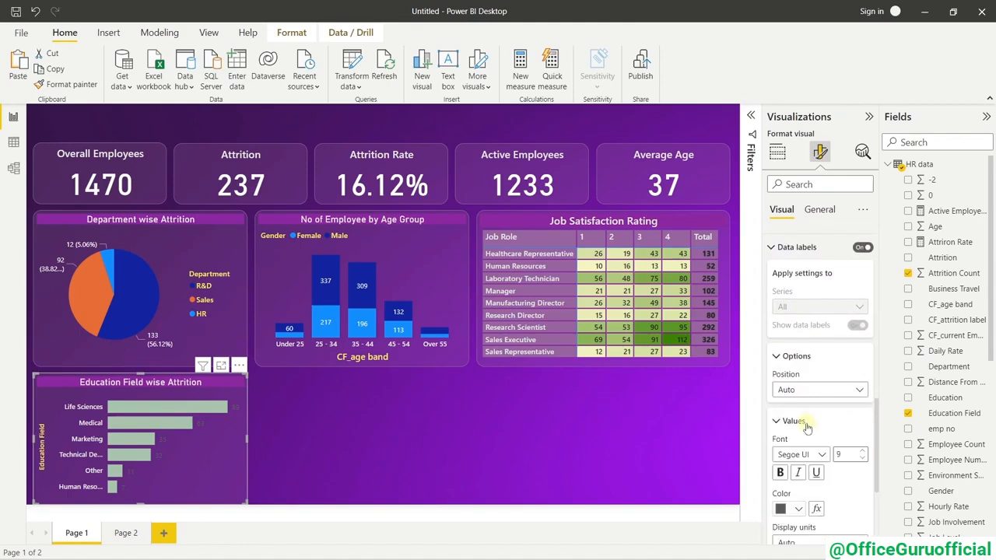
scroll(812, 436, down, 3)
click(798, 334)
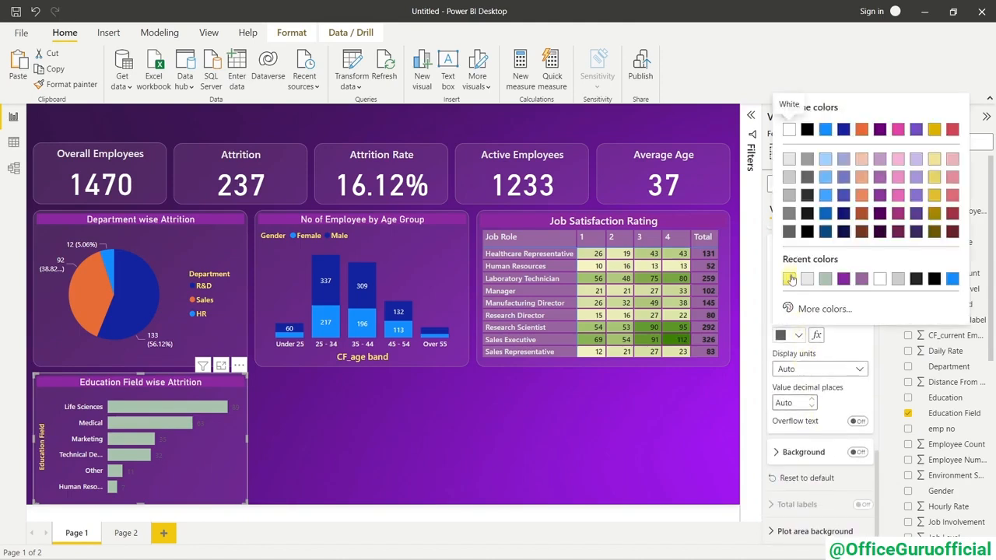
click(880, 279)
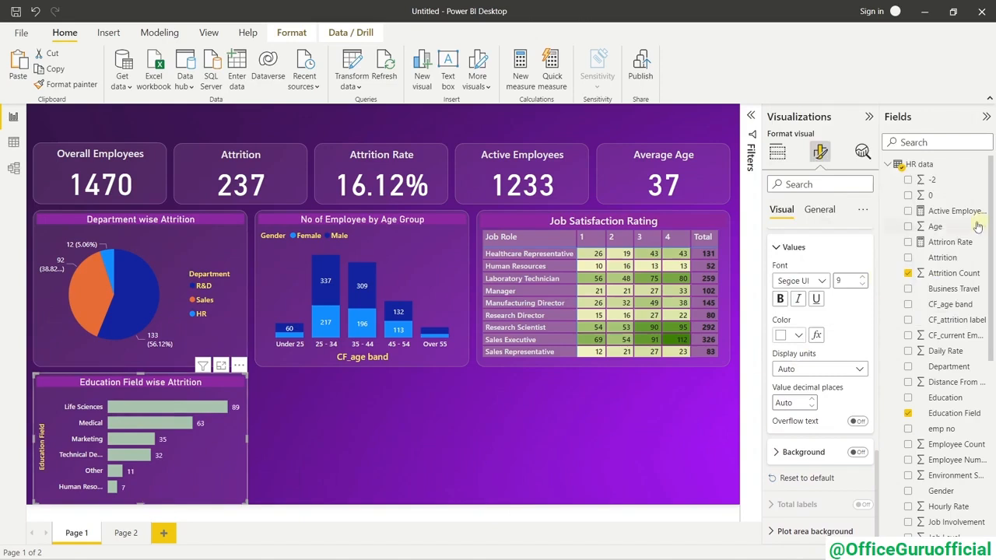
Resize the Education Field wise Attrition chart to a width of 345 and a height of 230.
click(821, 210)
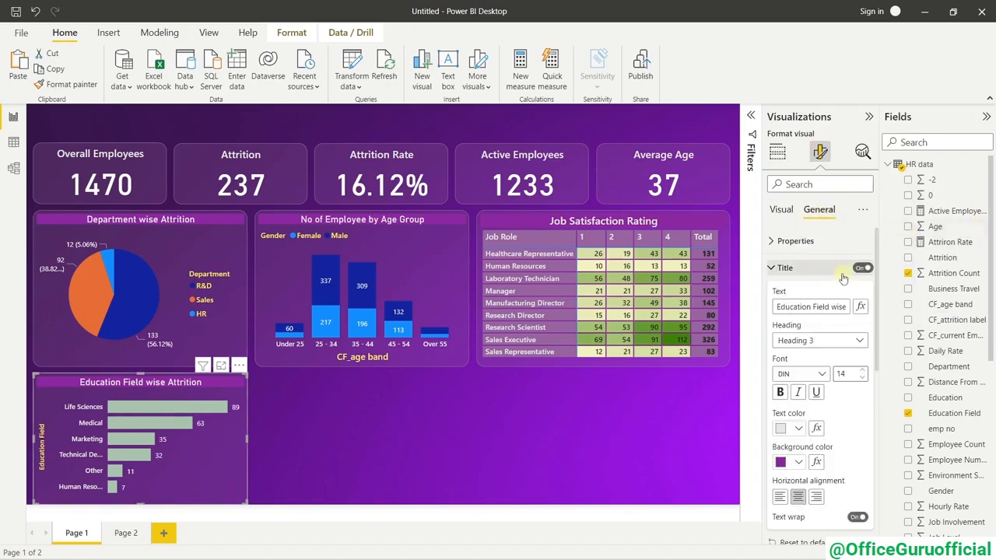
click(800, 257)
click(795, 242)
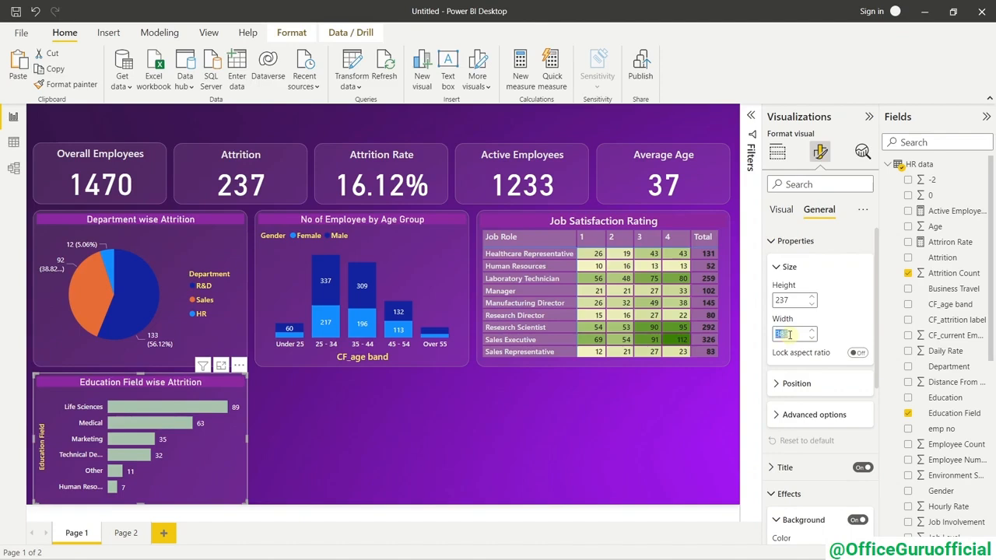
text(345)
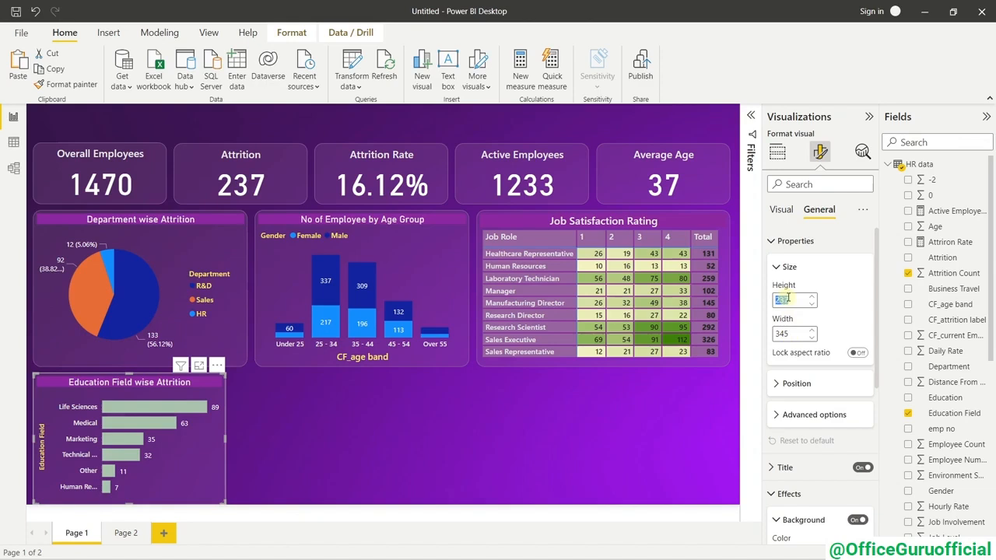
click(788, 298)
text(235)
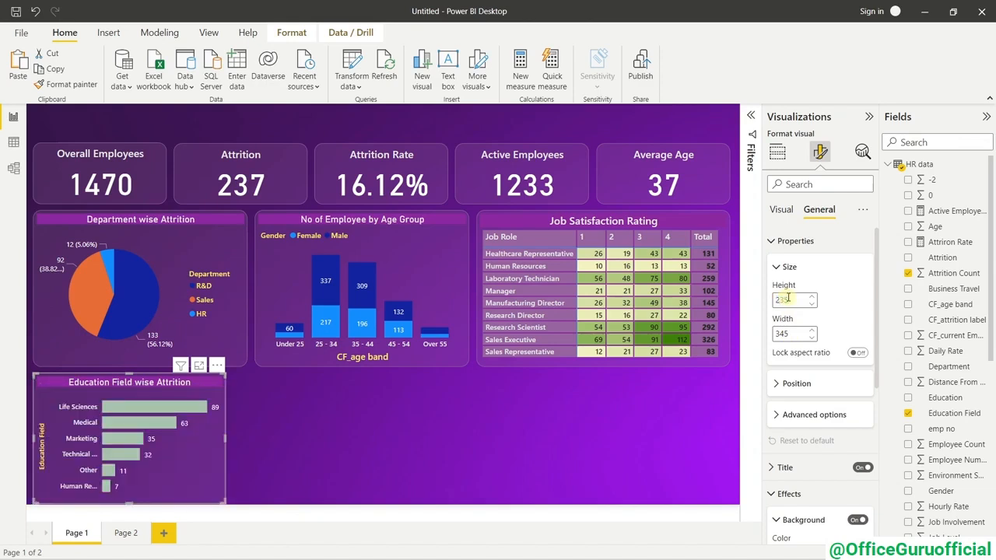
key(BackSpace)
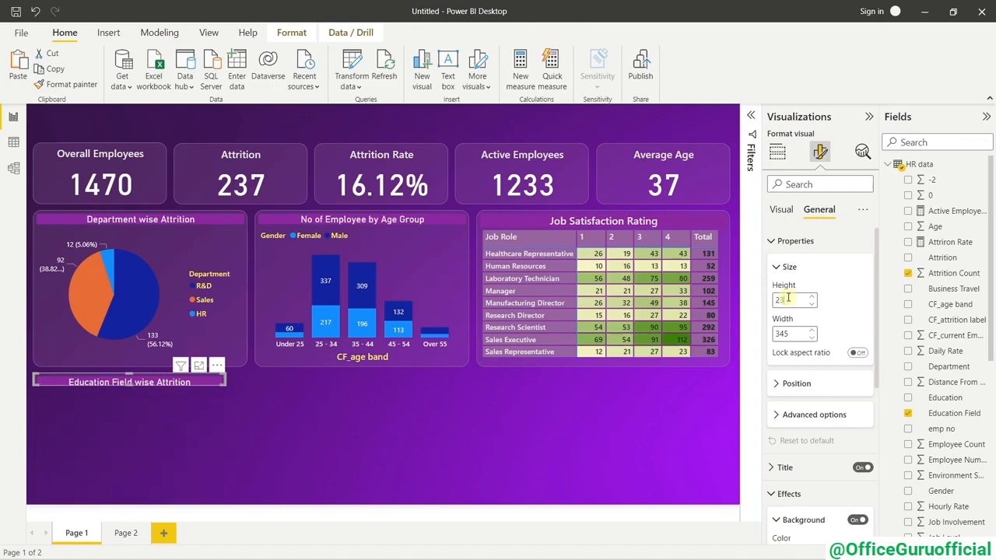
text(0)
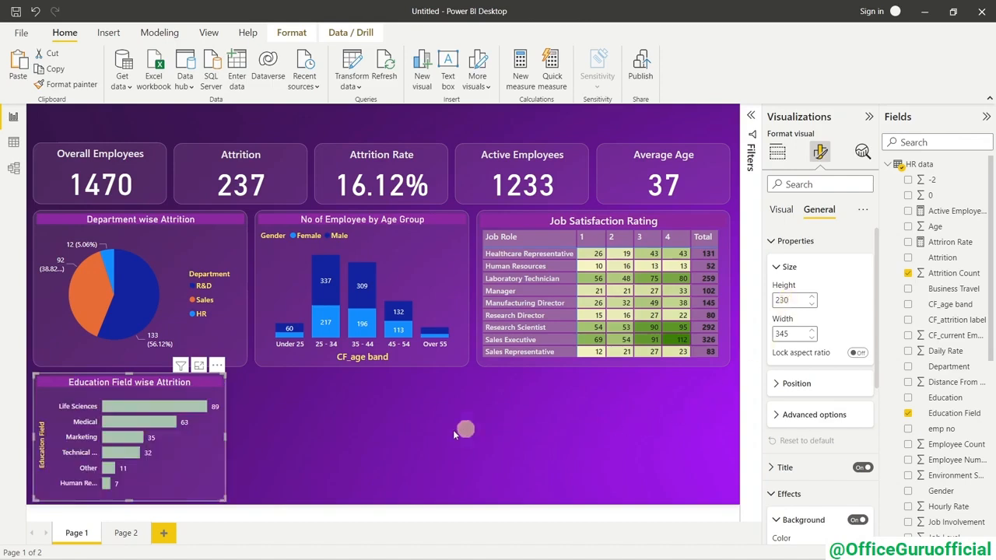
click(433, 436)
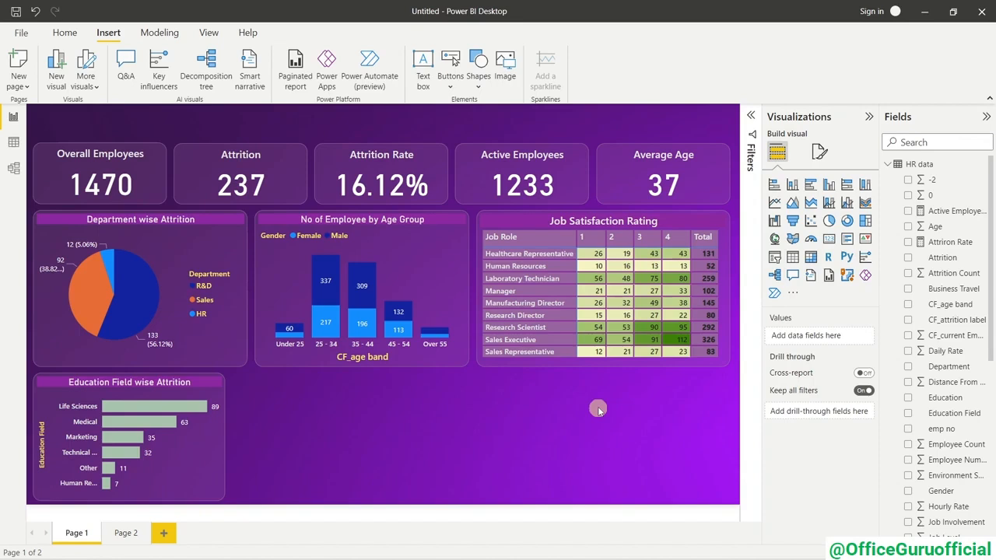
Add a donut chart beside the education field chart, narrowed to about half its width and lowered slightly at its upper edge.
click(846, 221)
drag(436, 426, 416, 425)
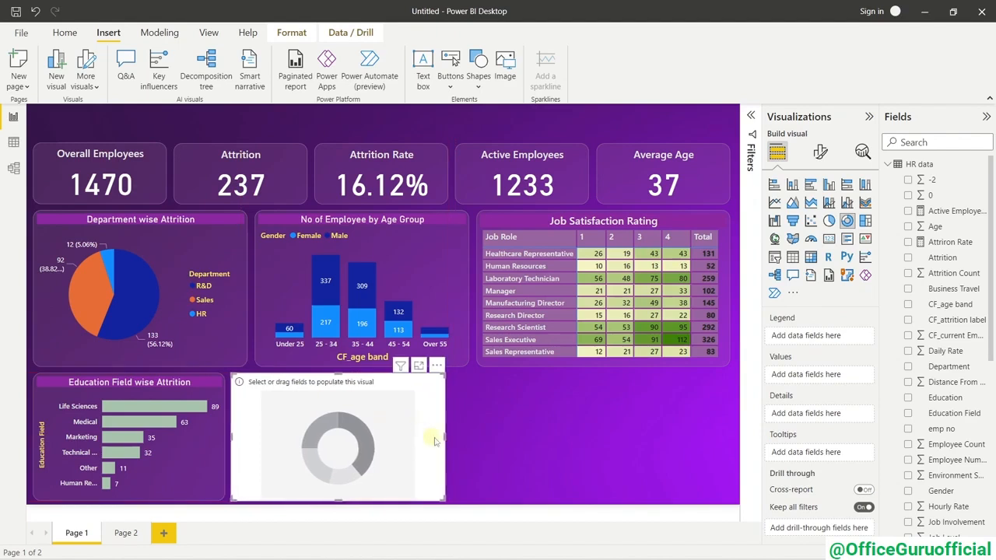
drag(443, 438, 349, 439)
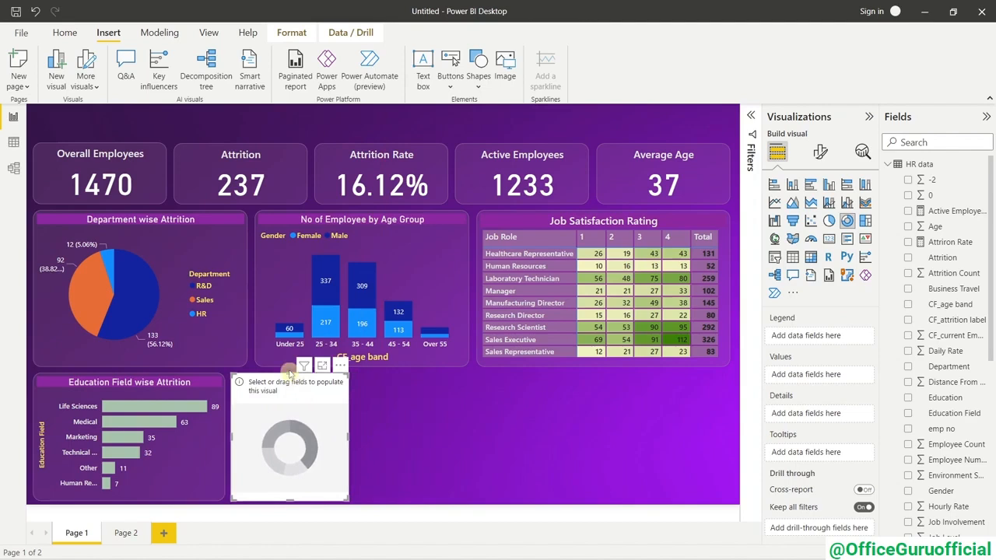
drag(286, 374, 287, 393)
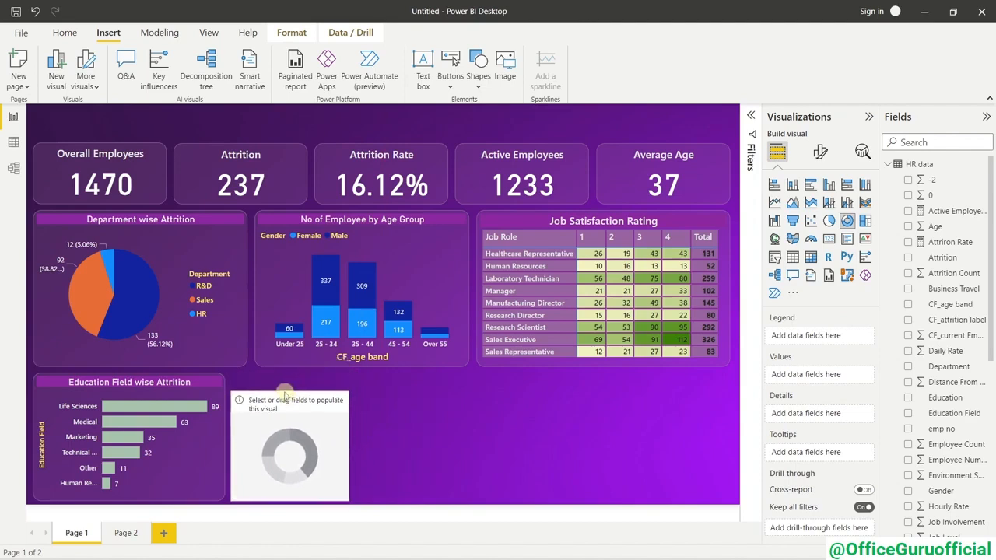
click(406, 419)
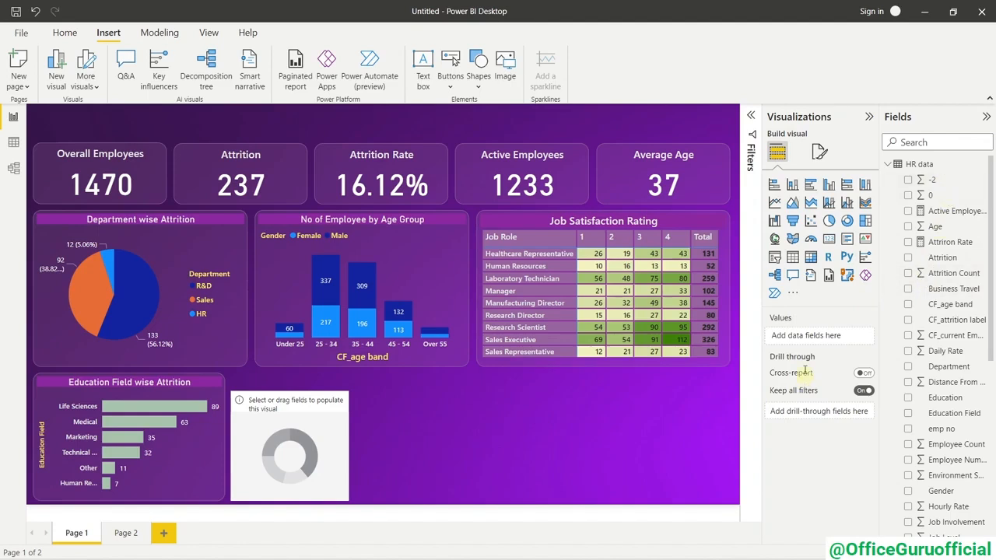
Assign Gender as the donut chart's legend and Attrition Count as its values.
click(338, 442)
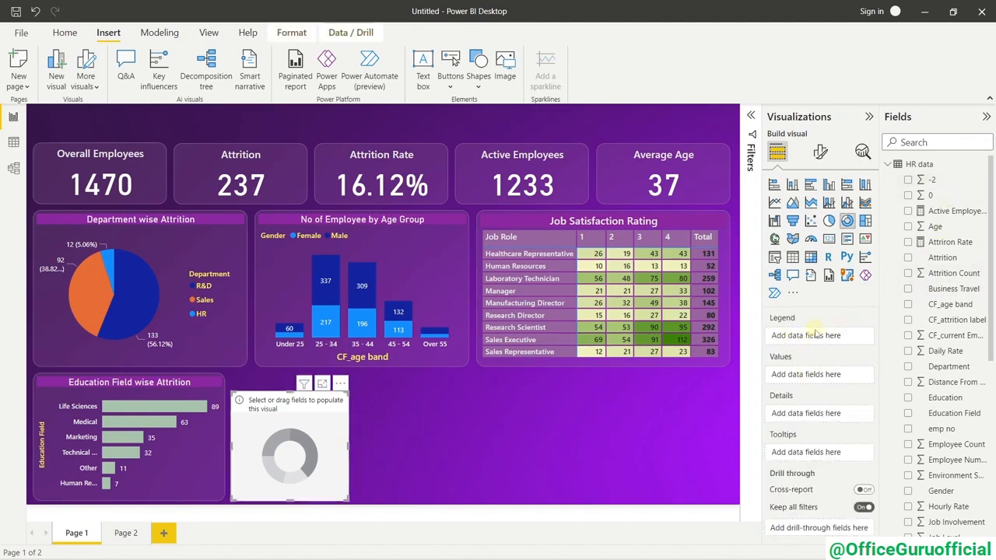
scroll(948, 268, down, 3)
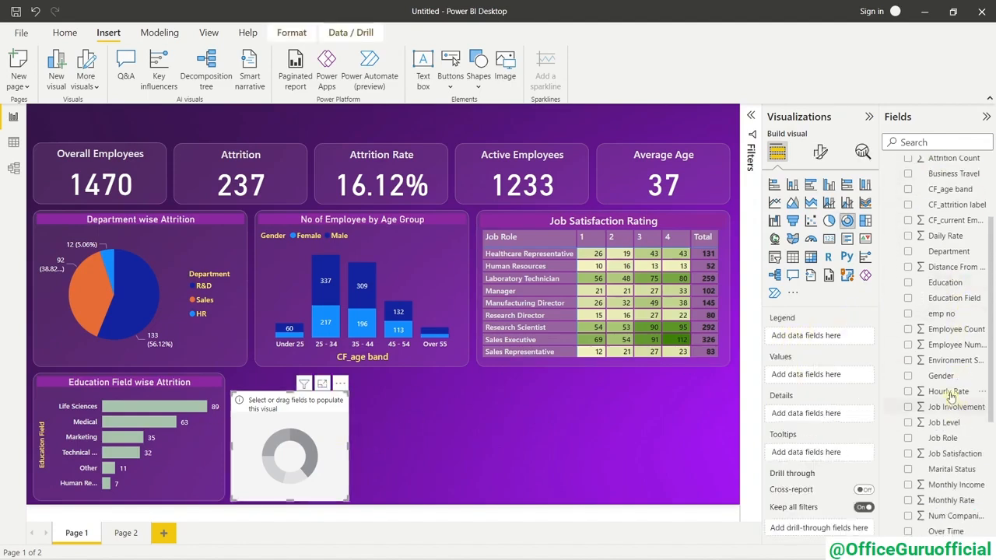
drag(942, 376, 830, 336)
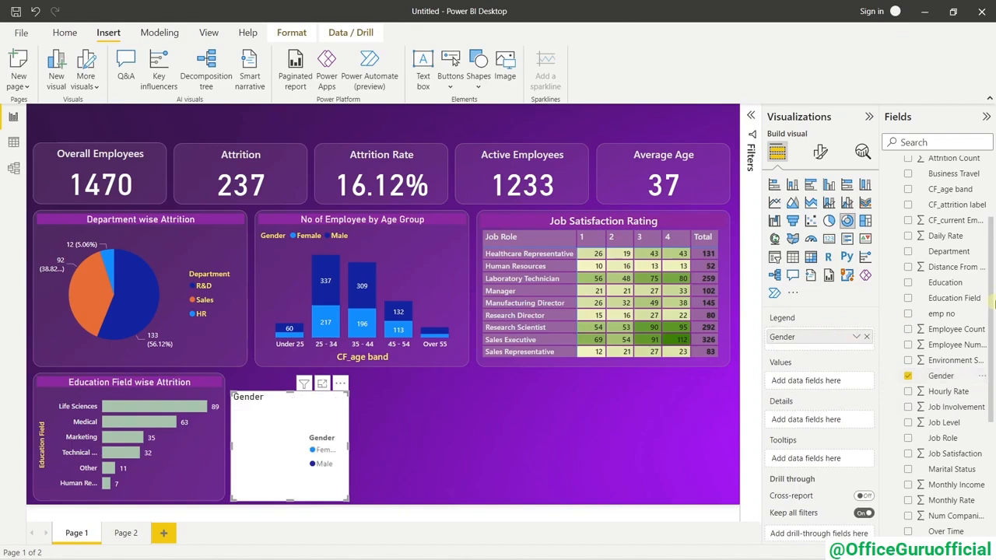
scroll(937, 324, up, 3)
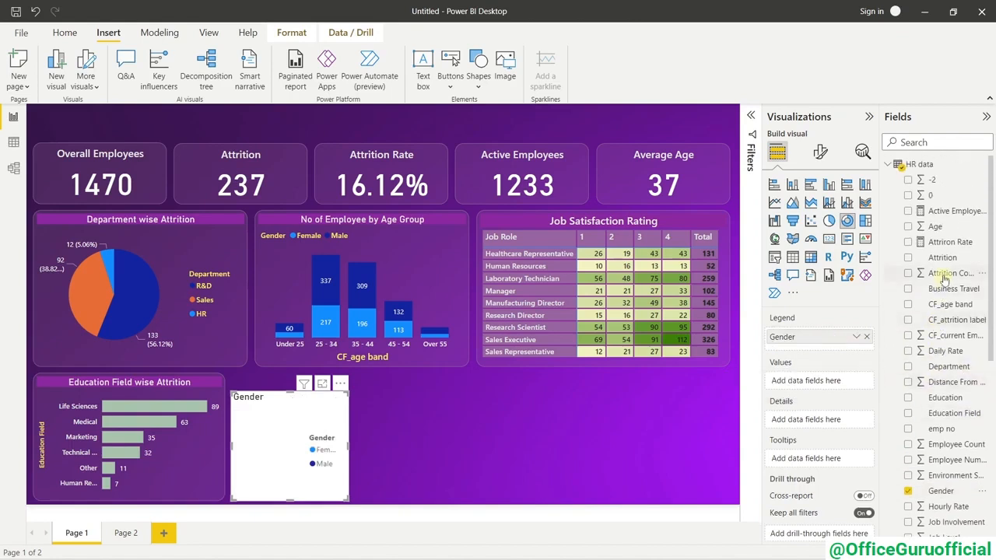
drag(945, 273, 821, 385)
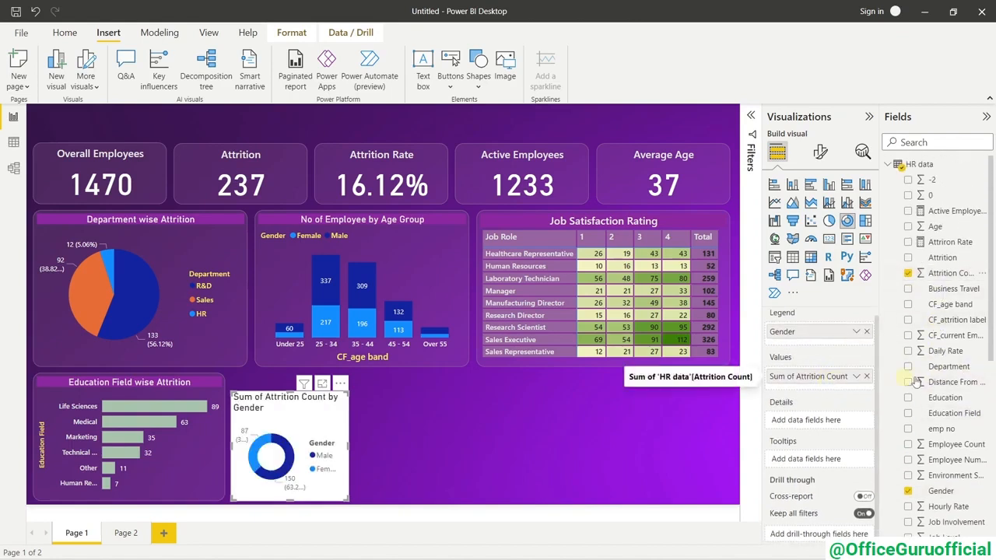
Add CF_age band to the donut chart's details.
scroll(937, 382, down, 3)
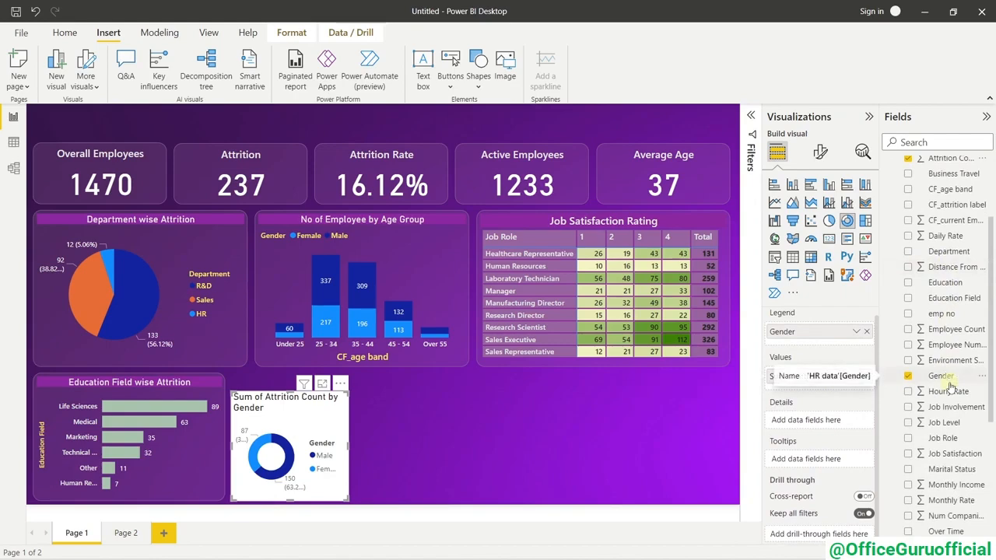
scroll(946, 381, up, 2)
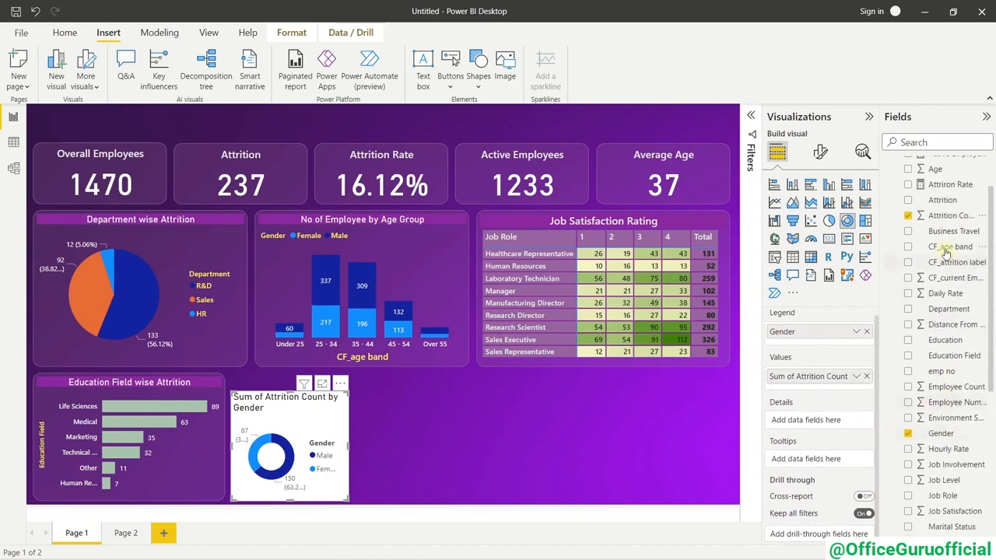
drag(938, 247, 826, 422)
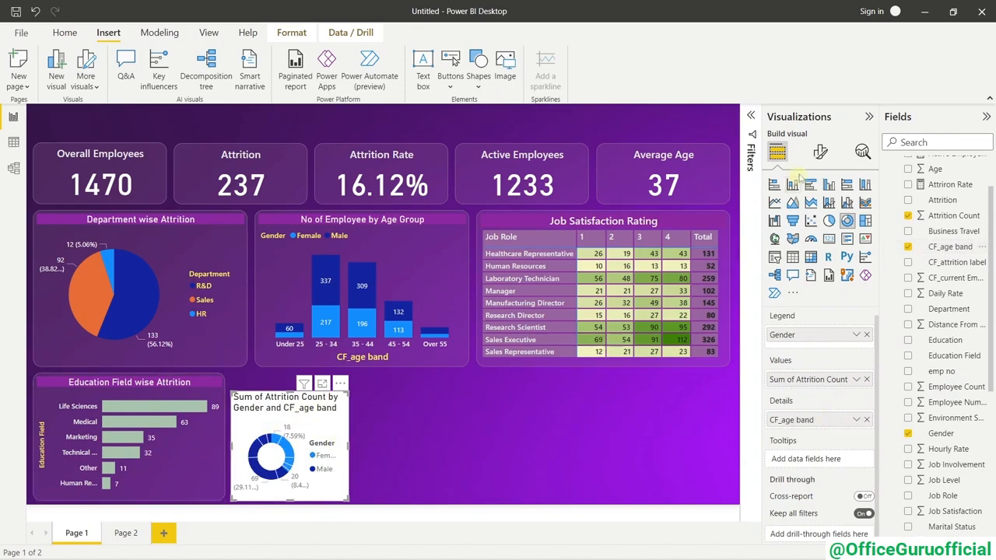
Change the donut chart's title to "Under 25" and centre it horizontally.
click(820, 151)
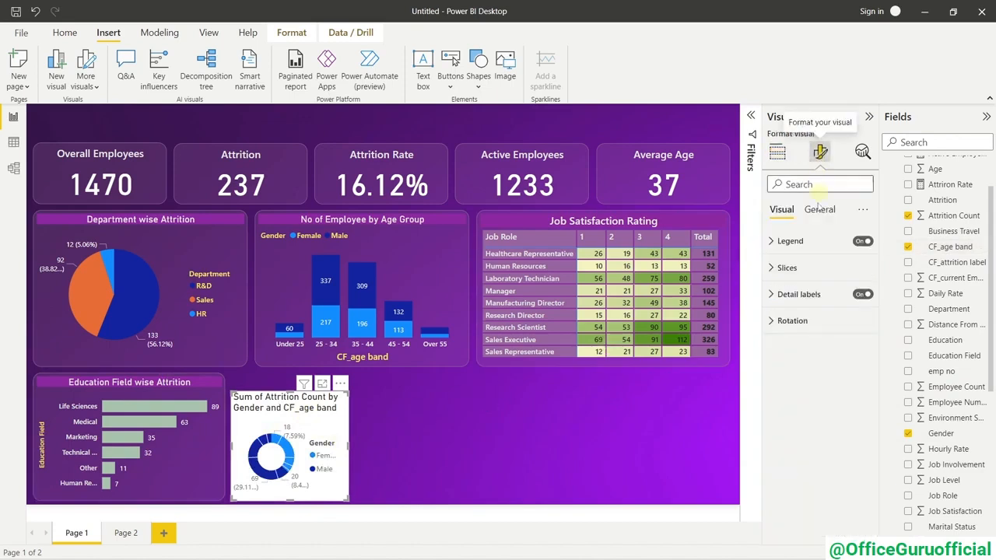
click(792, 240)
click(798, 237)
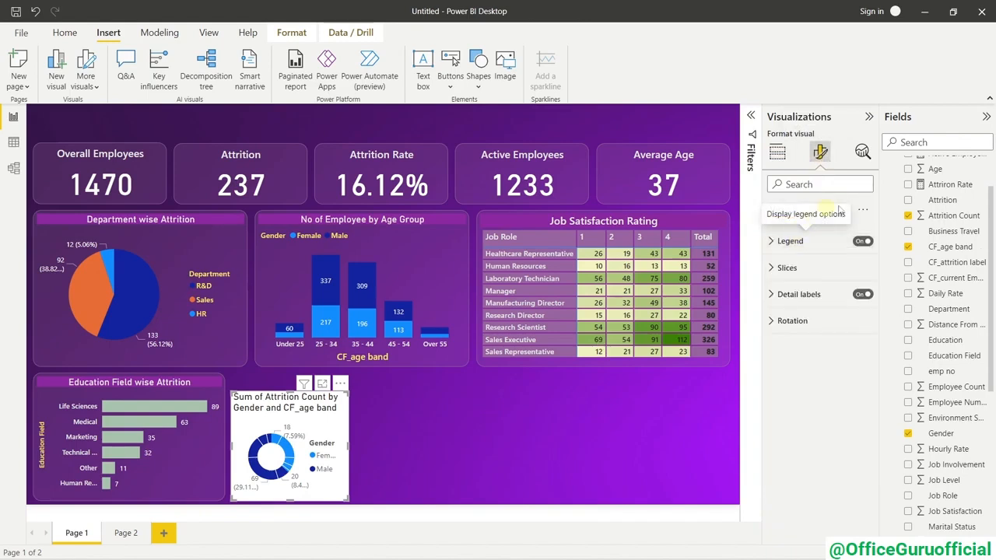
click(819, 209)
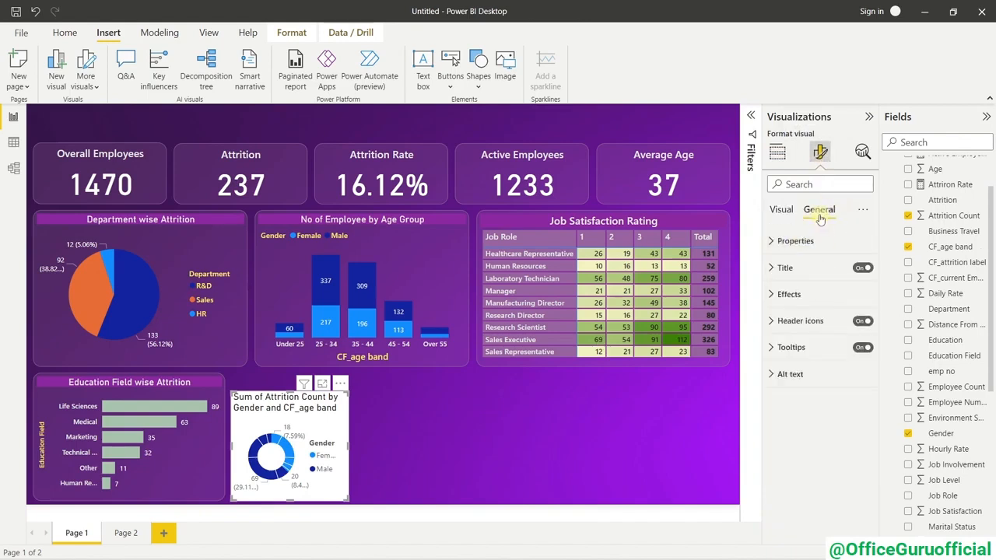
click(785, 267)
click(808, 304)
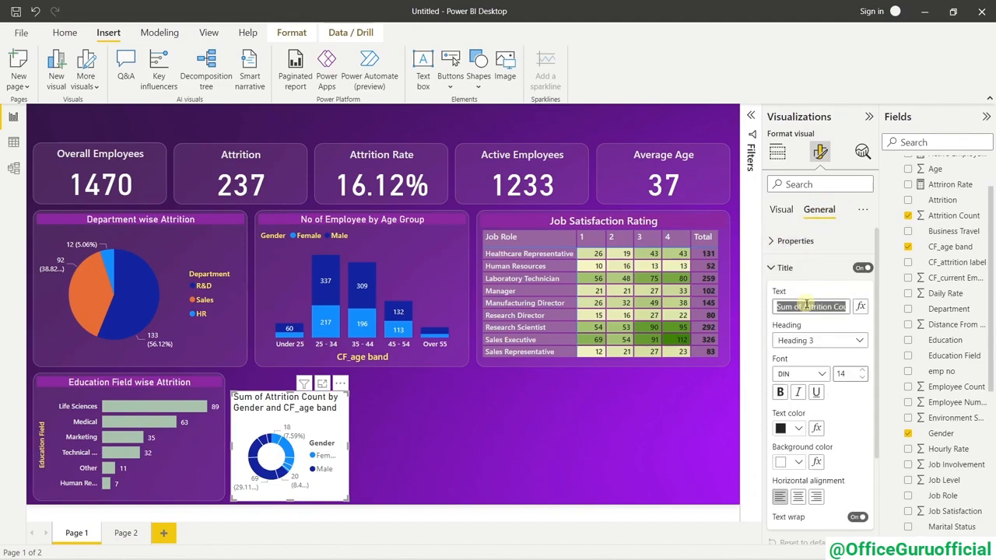
text(Under 25)
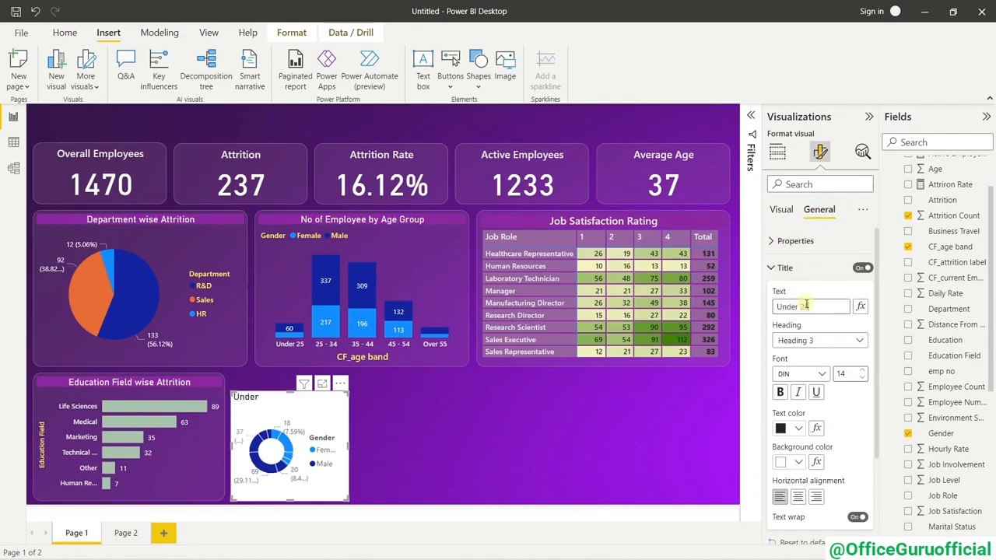
click(797, 496)
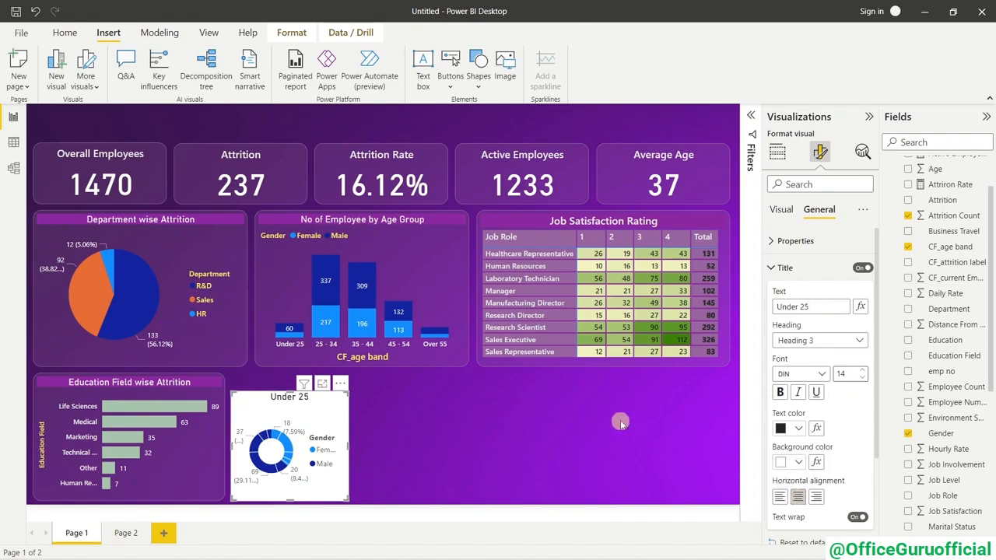
click(652, 411)
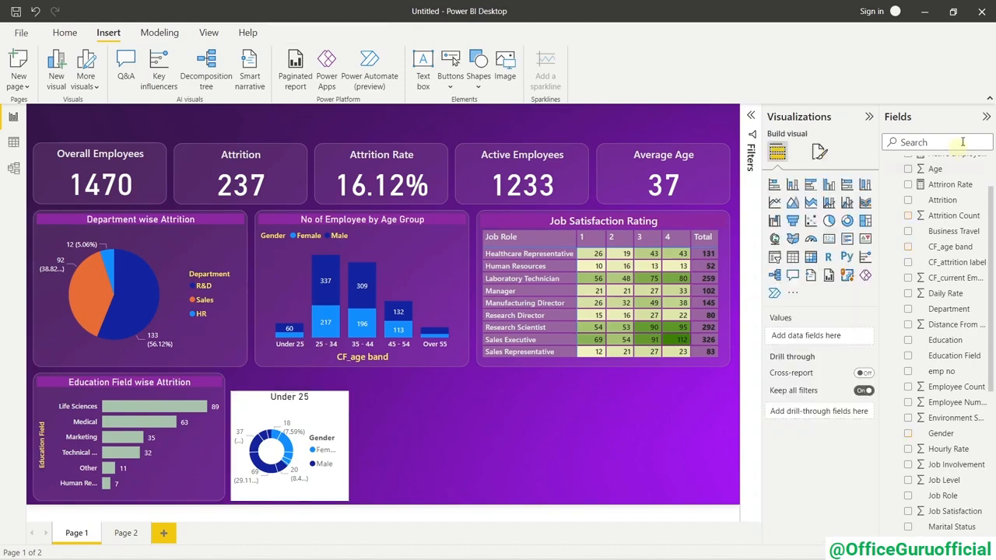
Filter the donut chart by CF_age band so that only the Under 25 group is included.
click(986, 116)
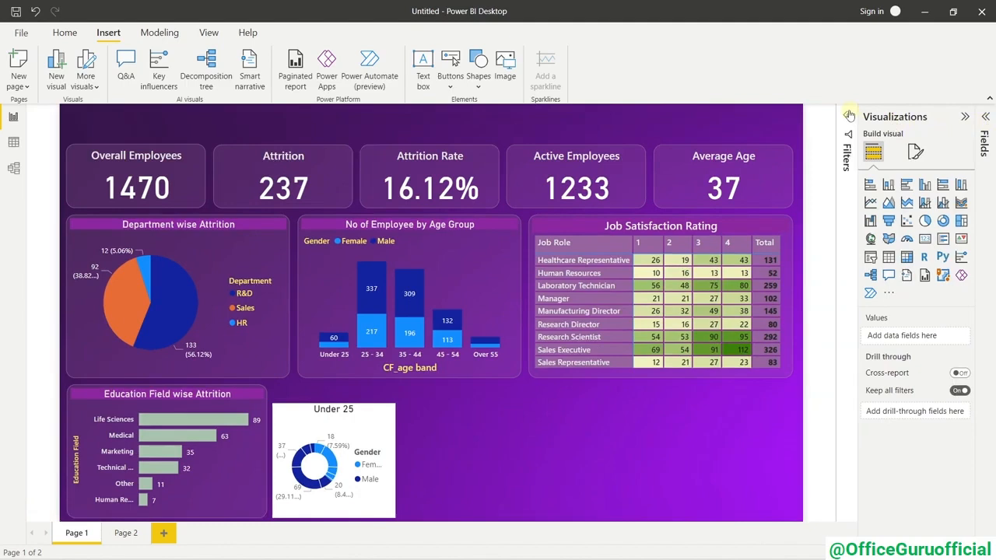
click(849, 117)
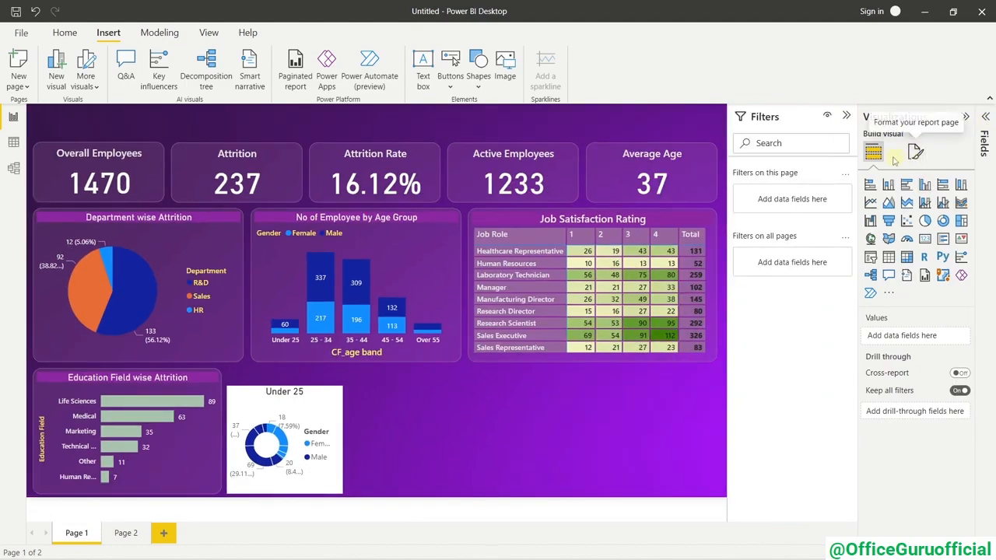
click(321, 413)
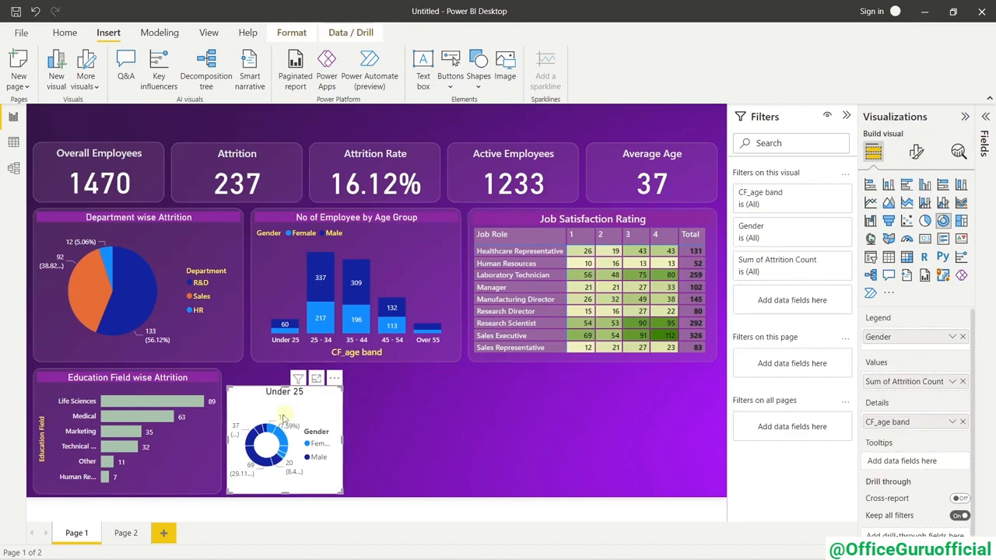
click(775, 193)
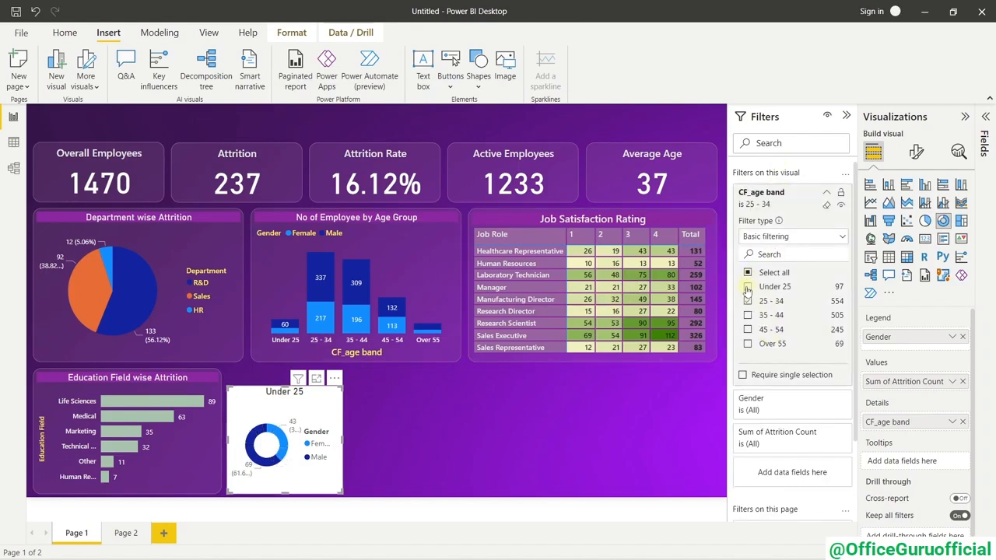
click(748, 287)
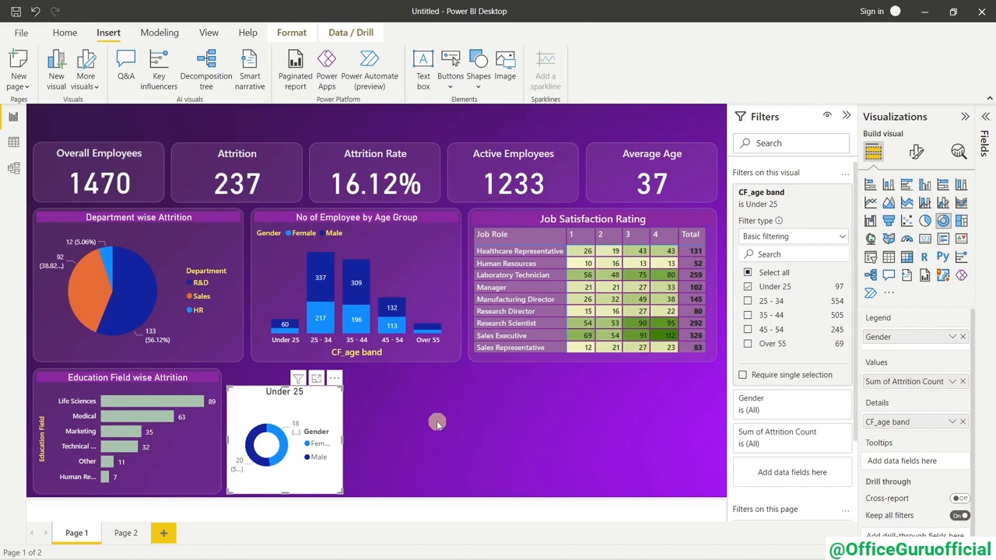
Turn off the Under 25 donut chart's legend and set its rotation to 30 degrees.
click(915, 151)
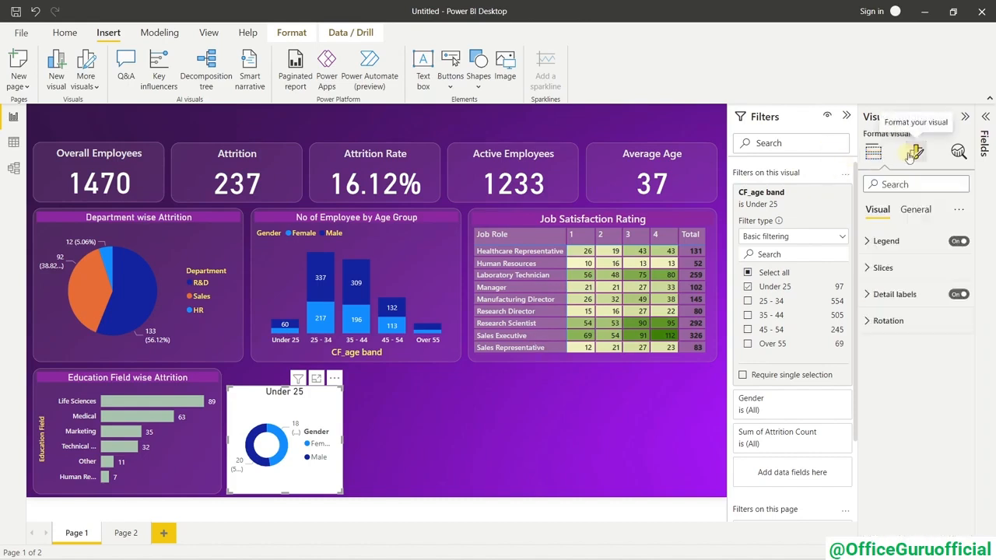
click(958, 242)
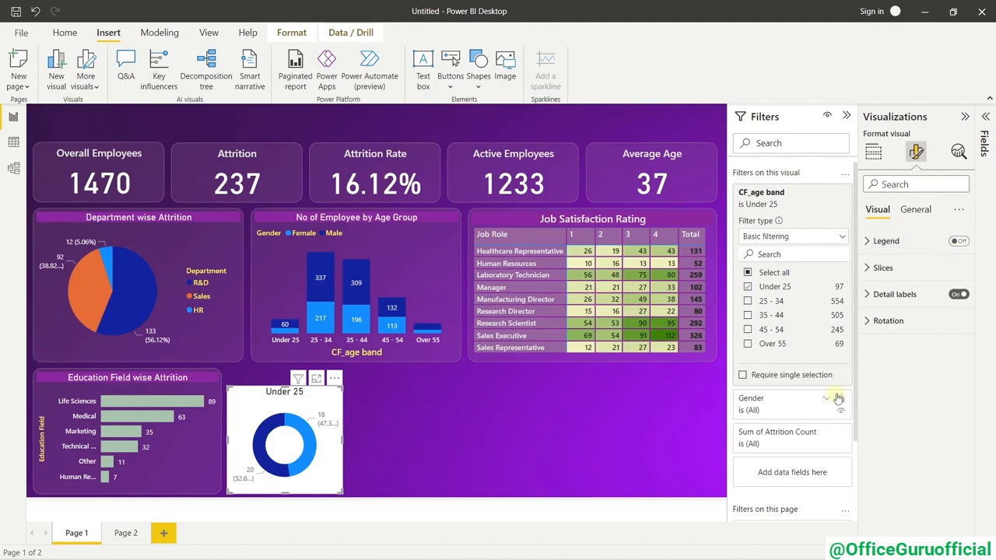
click(886, 322)
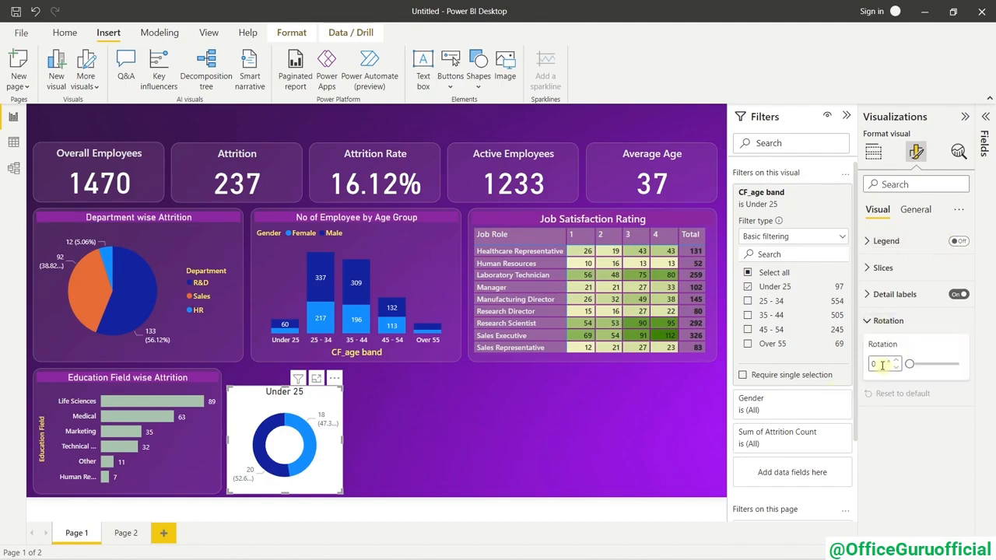
text(50)
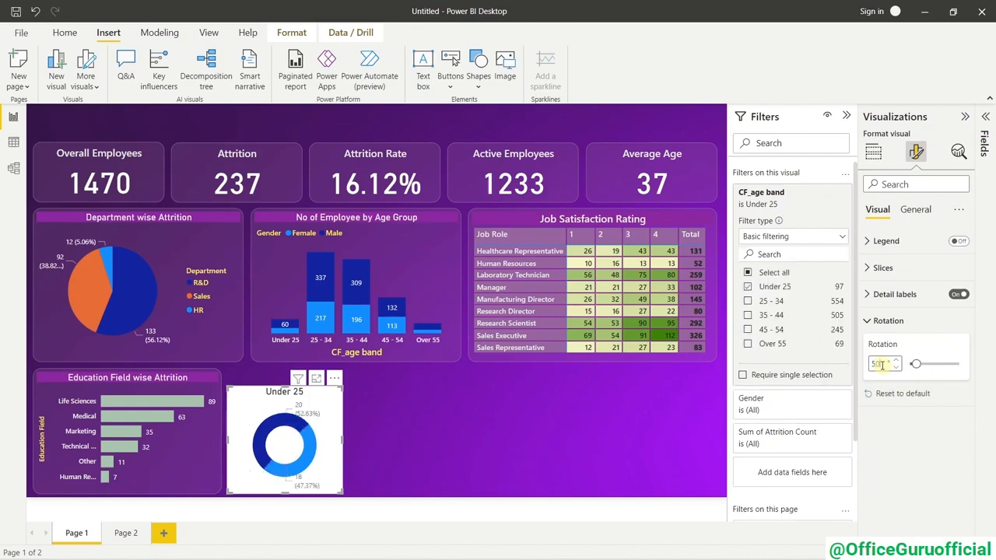
key(BackSpace)
key(BackSpace)
text(30)
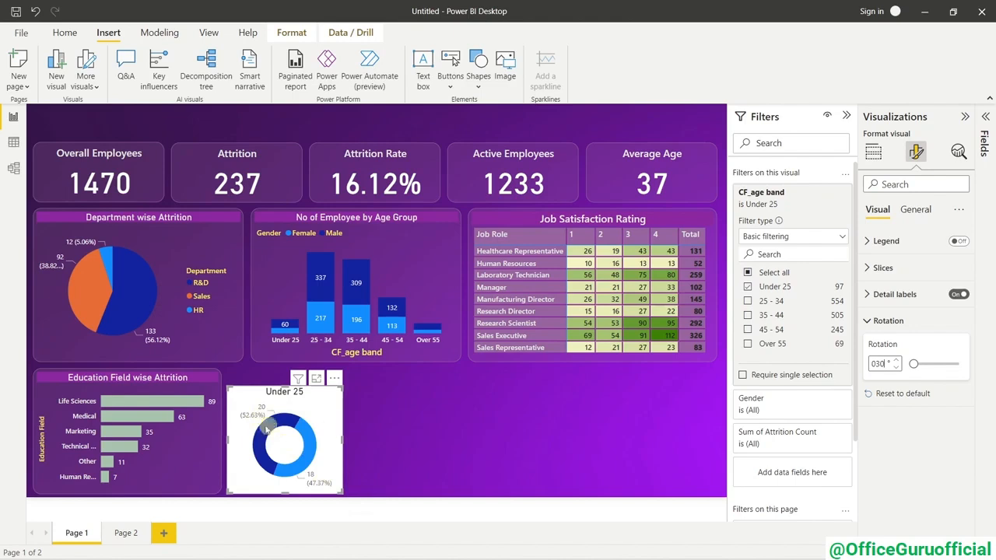
click(376, 441)
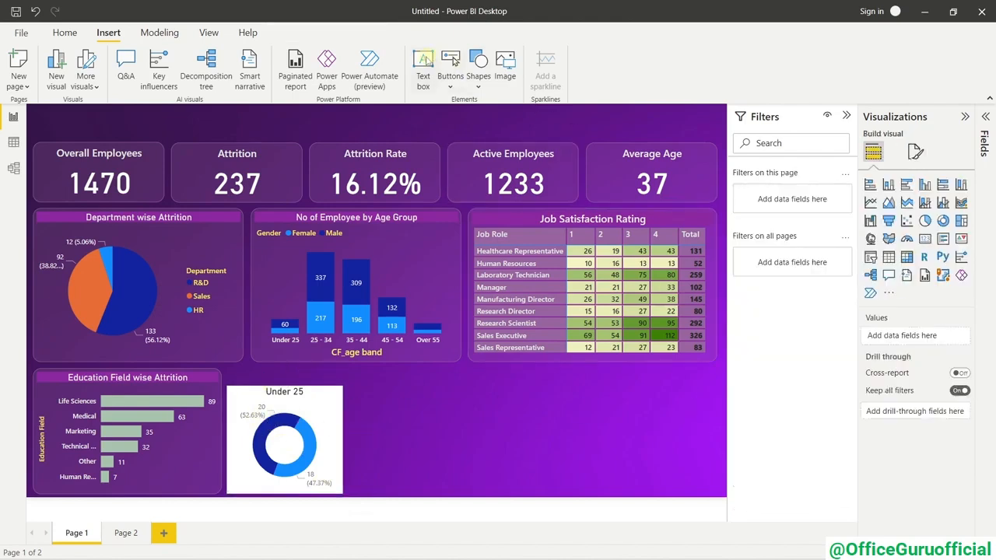
Insert a text box and shape it into a thin strip above the donut chart, reaching the Job Satisfaction Rating table's outer edge.
click(422, 68)
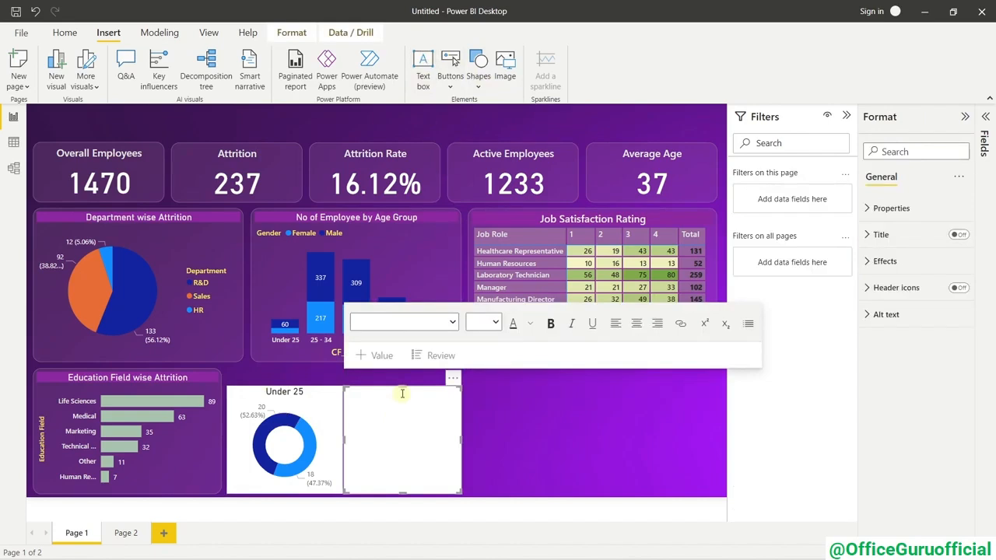
drag(382, 389, 264, 376)
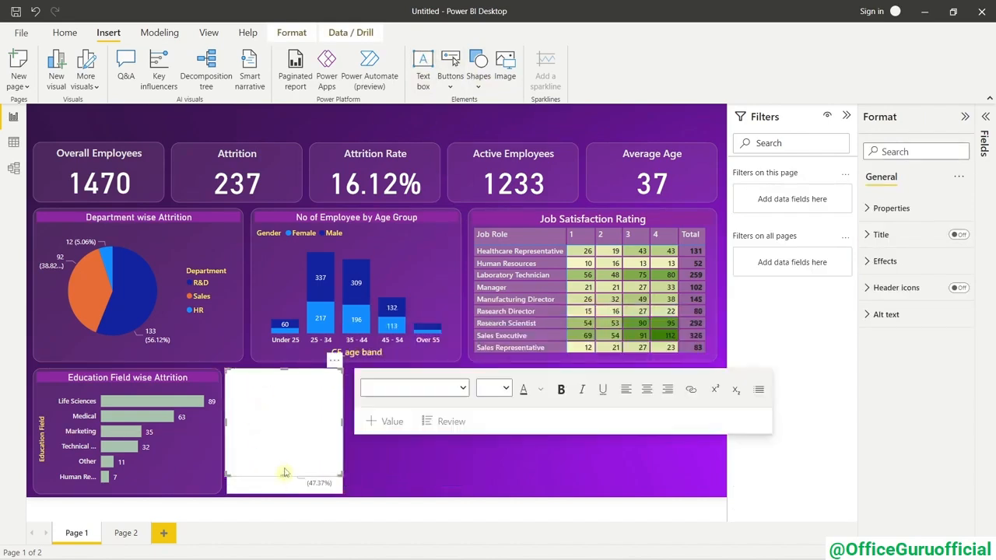
drag(285, 472, 712, 382)
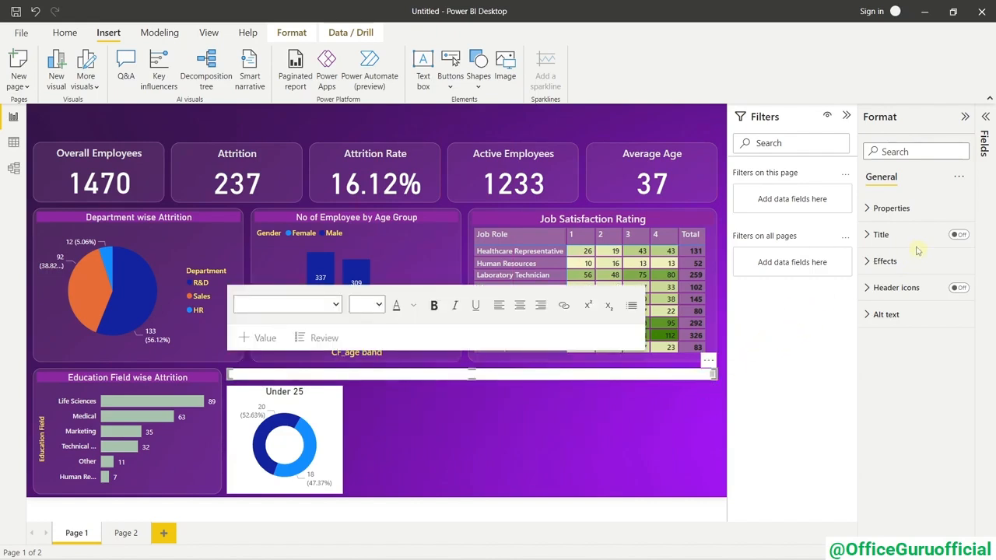
Enable the text box's title and enter "Attrition Rate by Gender for Different Age Grups" as its text.
click(897, 235)
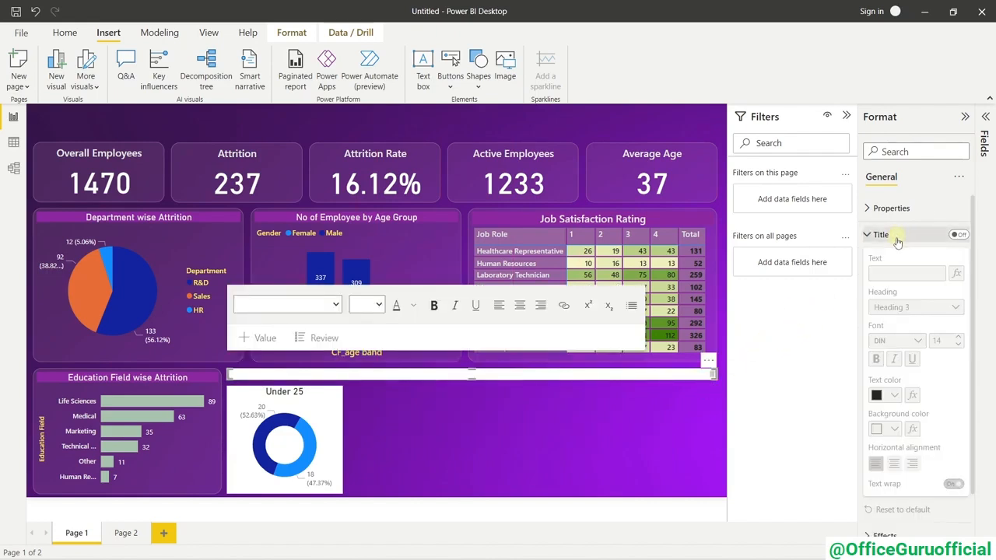
click(959, 235)
click(885, 270)
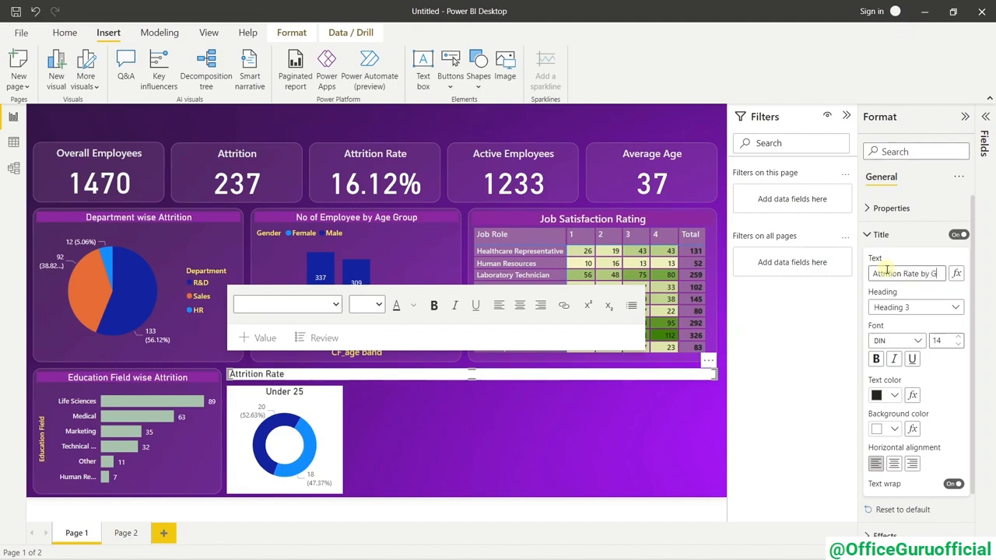
text(ender fo)
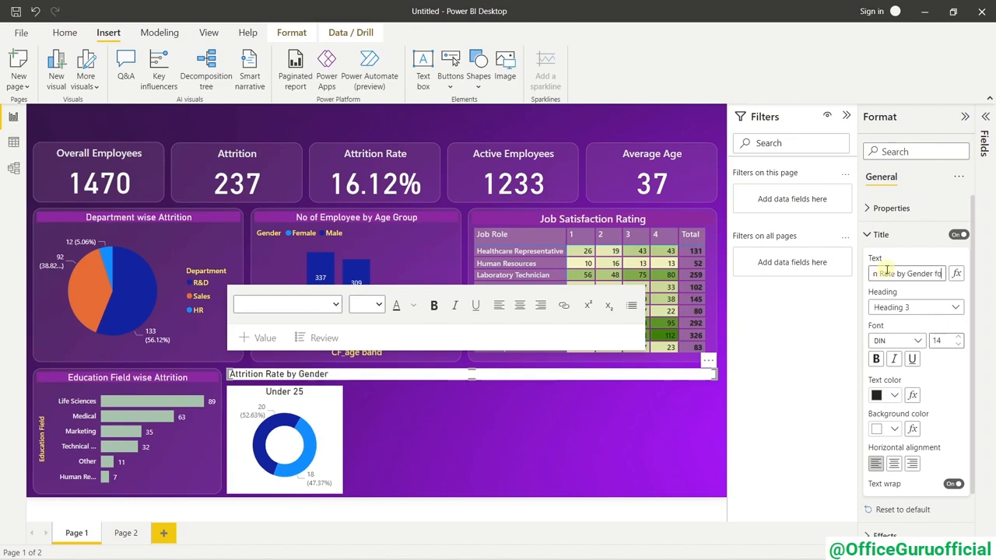
text(r Different Age)
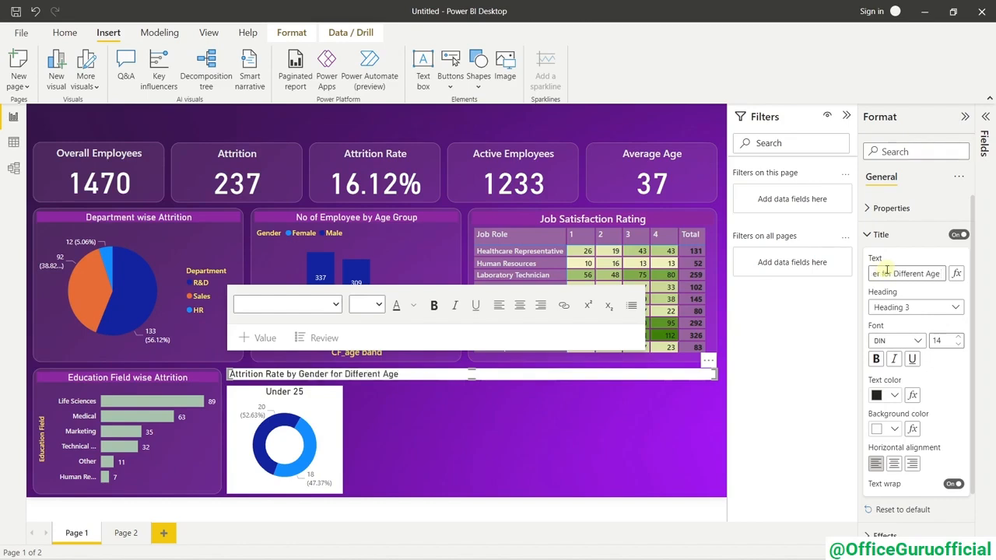
text( Grups)
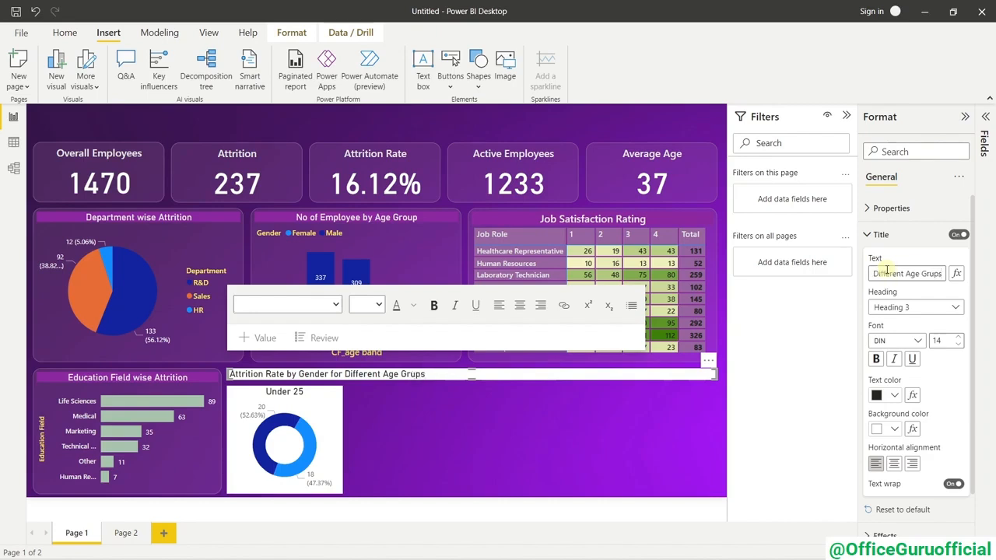
Format the text box's title with font size 12, centred alignment and the recently used purple background.
click(940, 343)
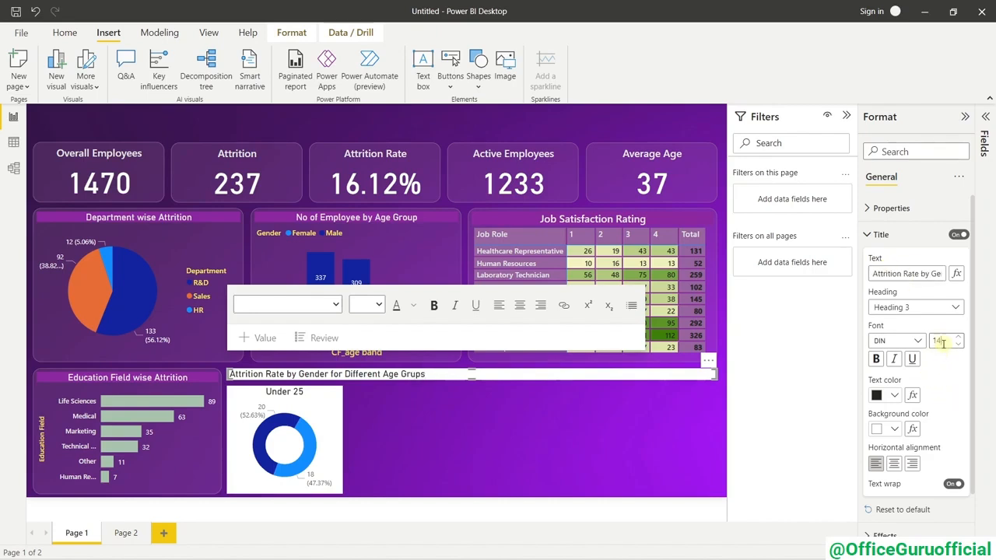
text(12)
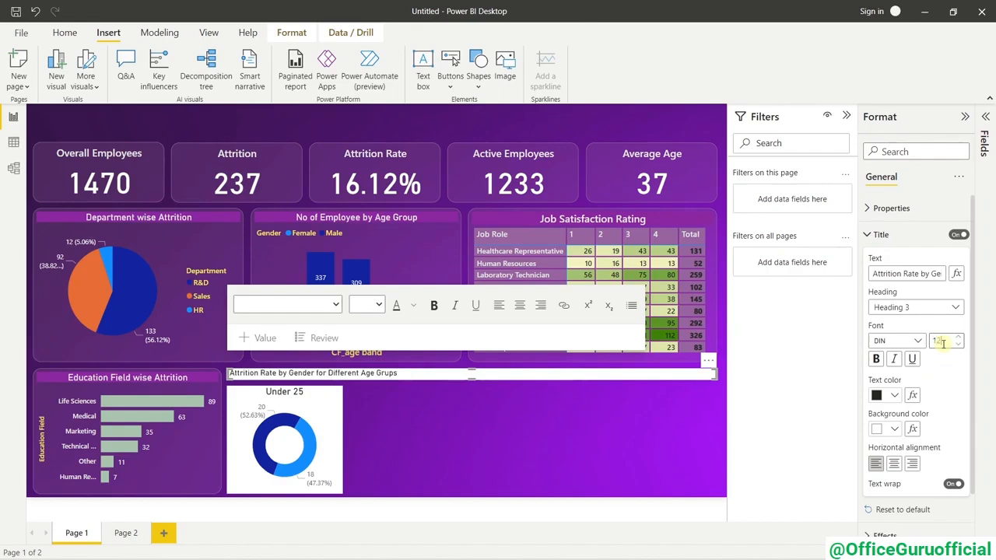
click(894, 463)
click(894, 429)
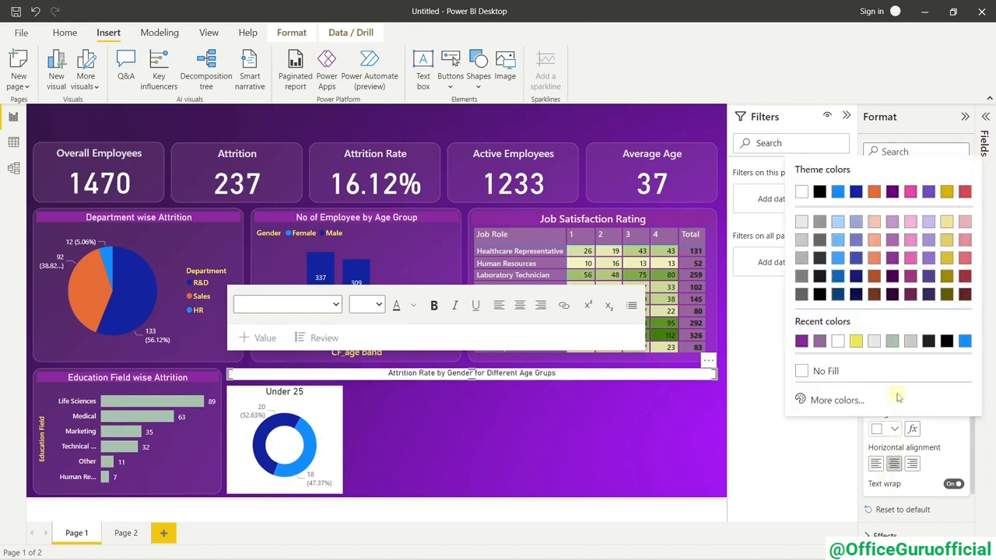
click(802, 342)
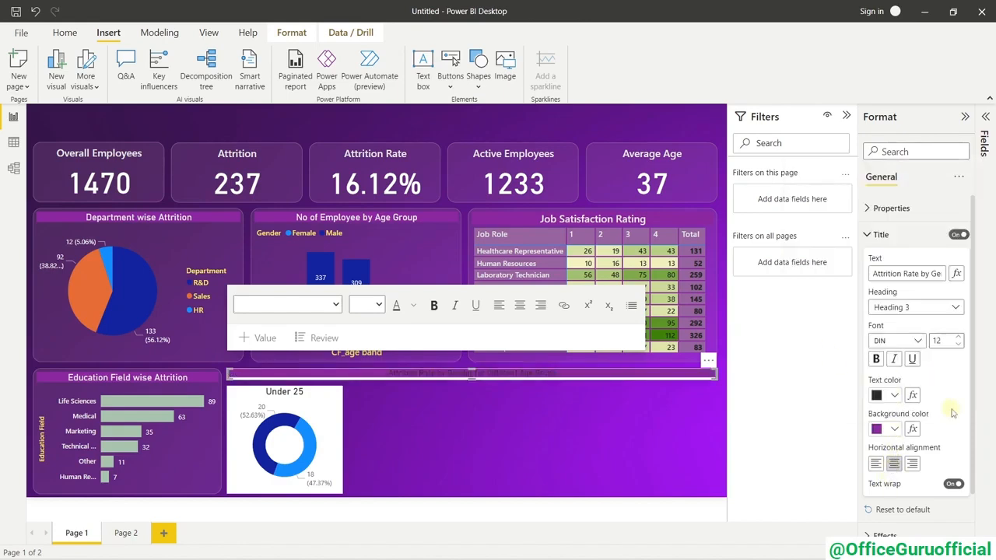
Fine-tune the lower edge of the title text box above the donut chart and leave the box selected.
click(473, 377)
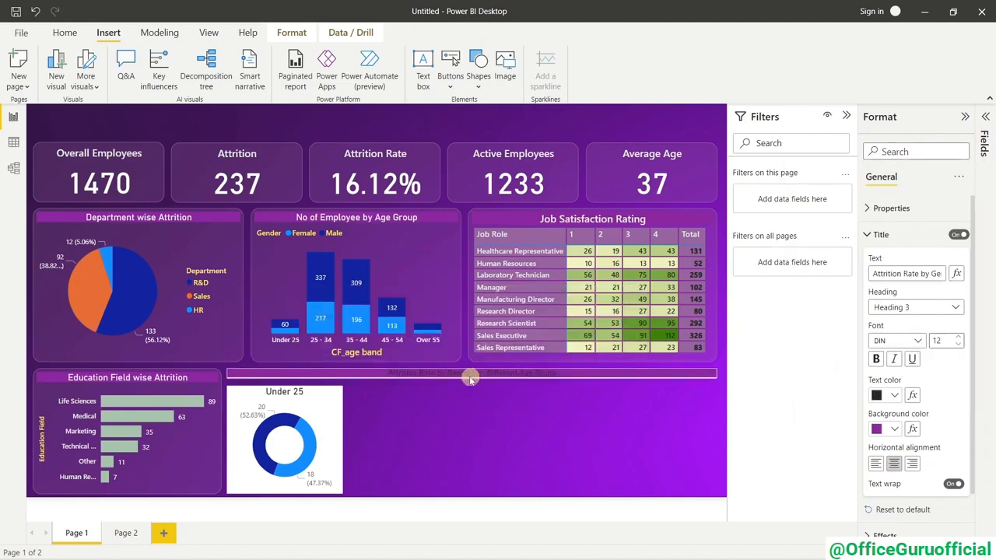
click(476, 376)
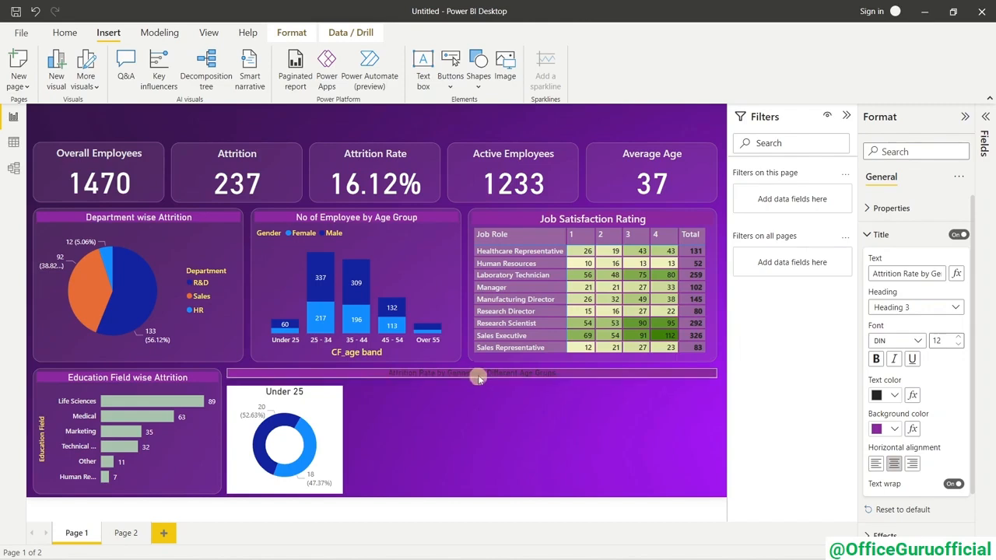
click(510, 435)
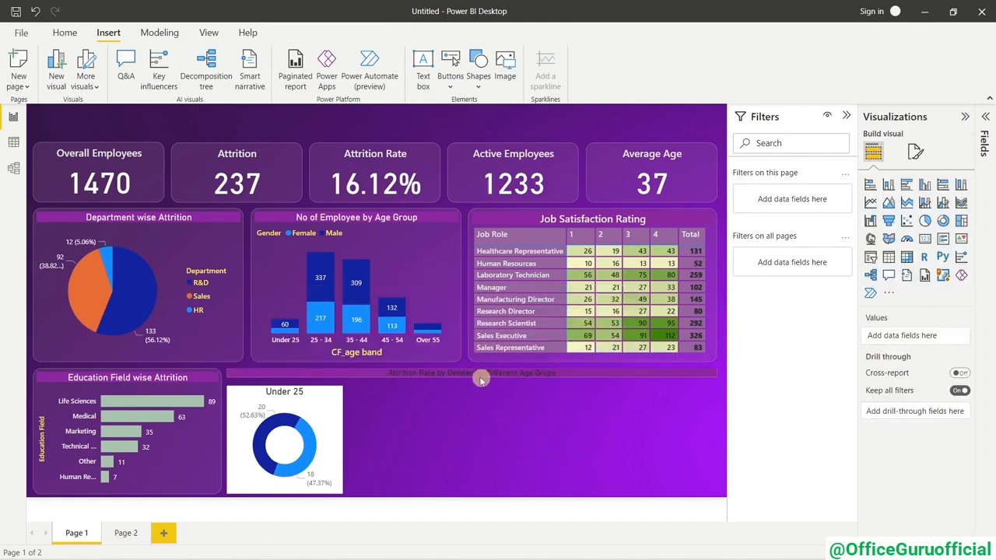
click(478, 377)
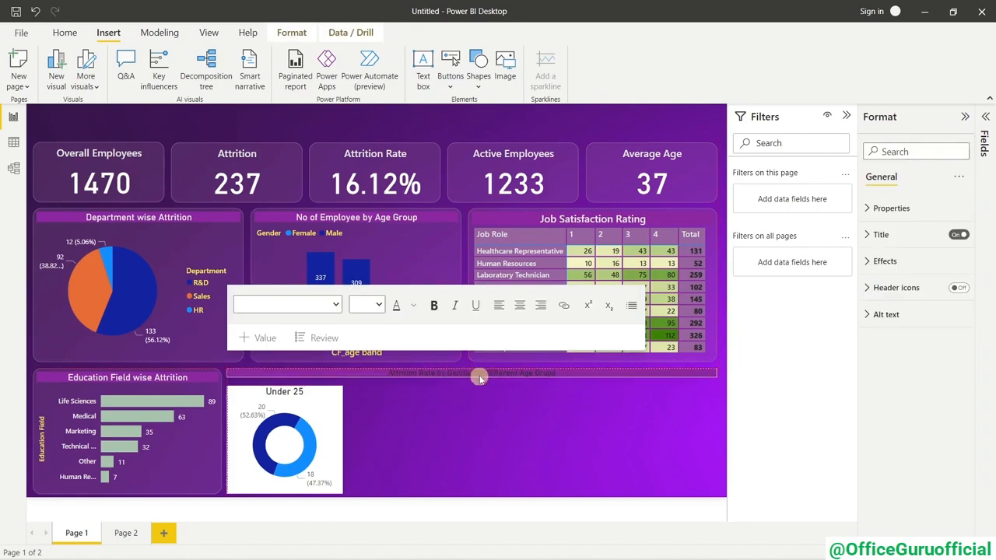
click(583, 444)
click(526, 372)
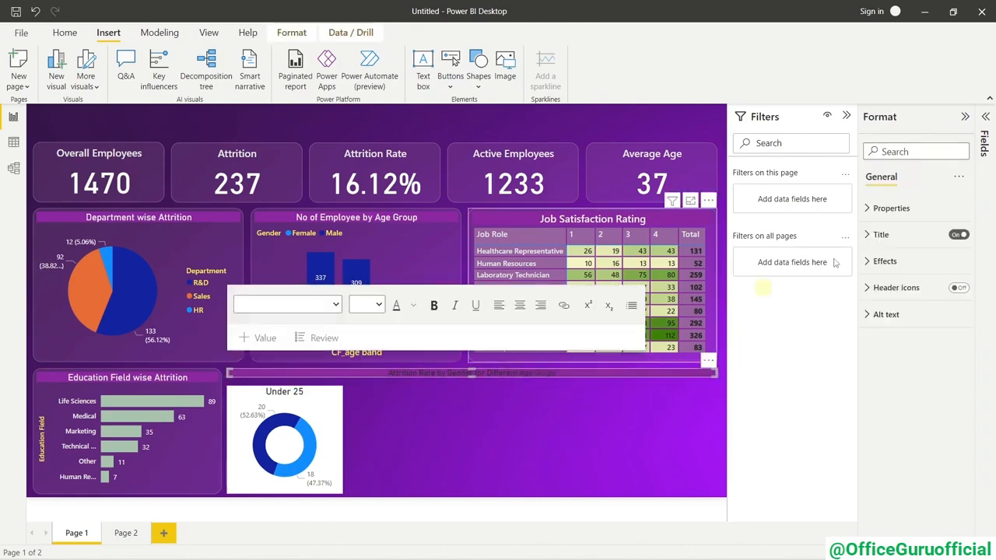
Set the title strip's text colour to the recently used white and deselect the strip.
click(881, 234)
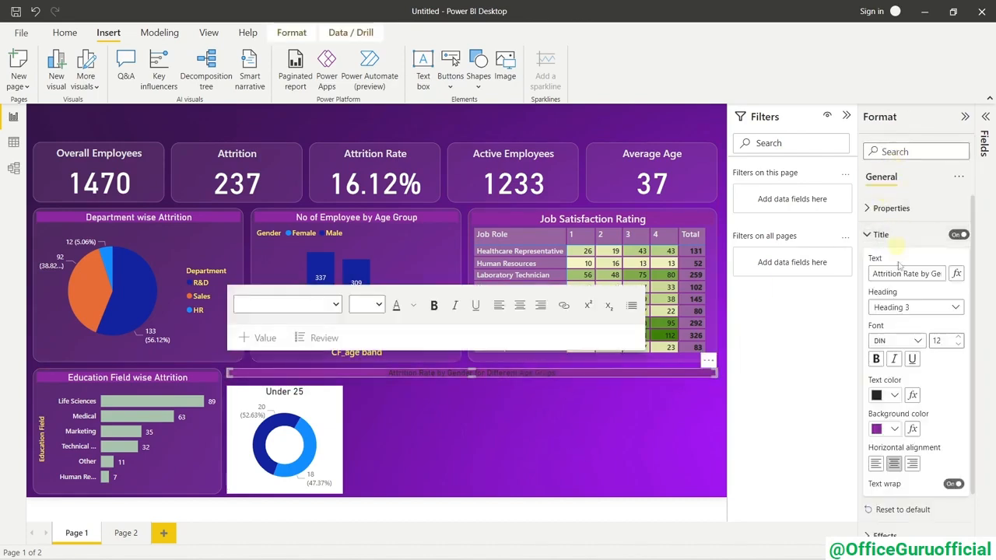
click(894, 395)
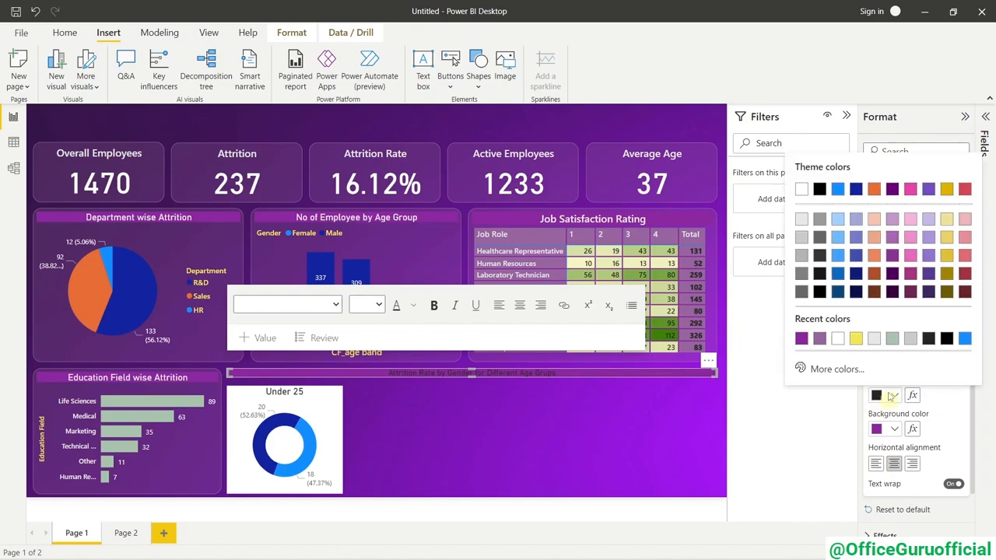
click(837, 339)
click(576, 457)
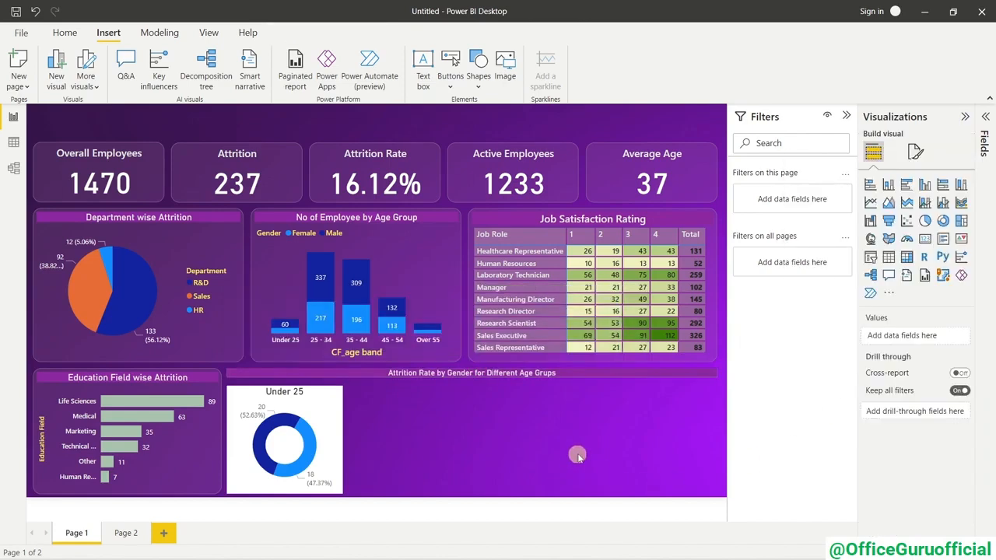
Stretch the Under 25 donut chart's upper edge to meet the title strip.
click(286, 389)
drag(288, 383, 288, 386)
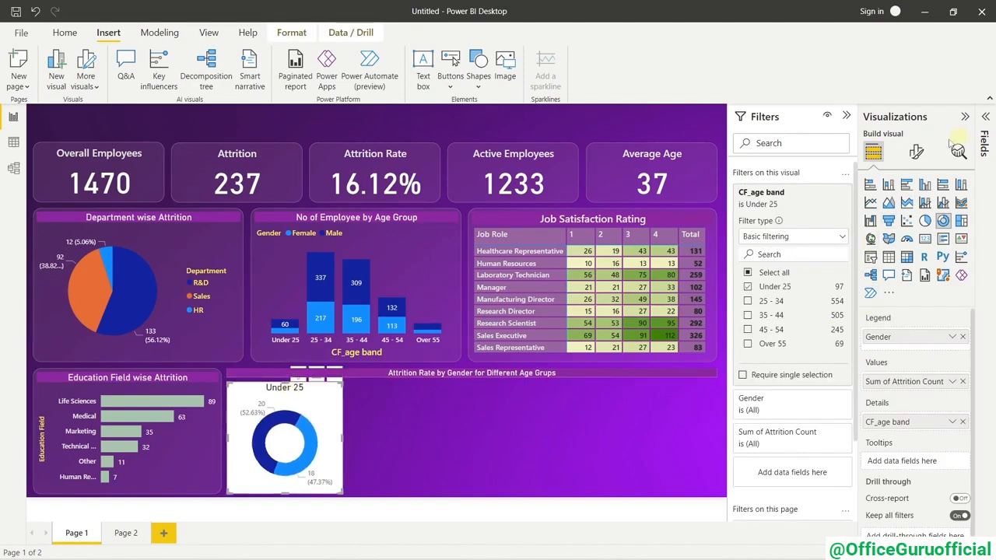
click(916, 152)
click(495, 417)
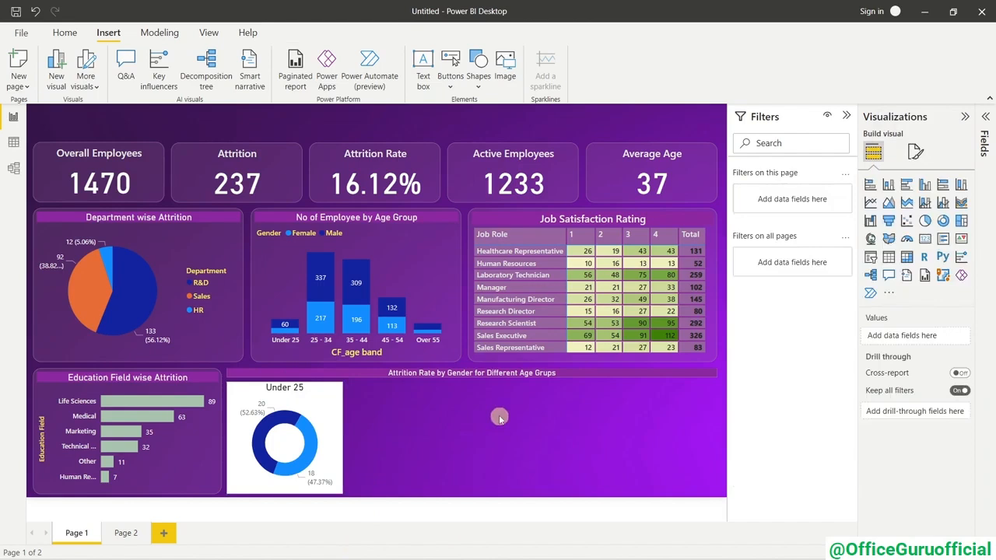
Check the title strip's width in its size properties.
click(699, 373)
click(715, 410)
click(337, 373)
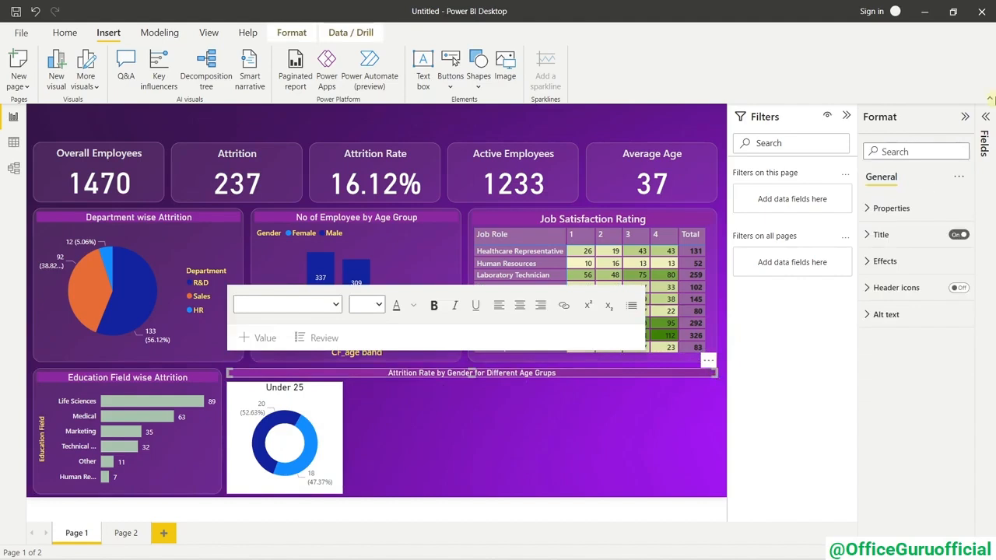
double_click(883, 301)
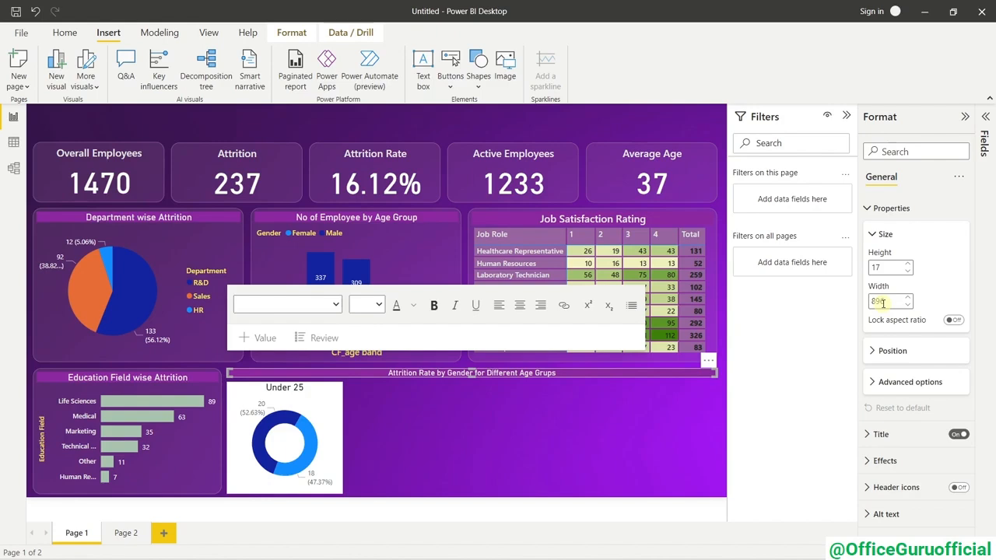
click(425, 477)
Set the Under 25 donut chart's width to 179.
click(338, 421)
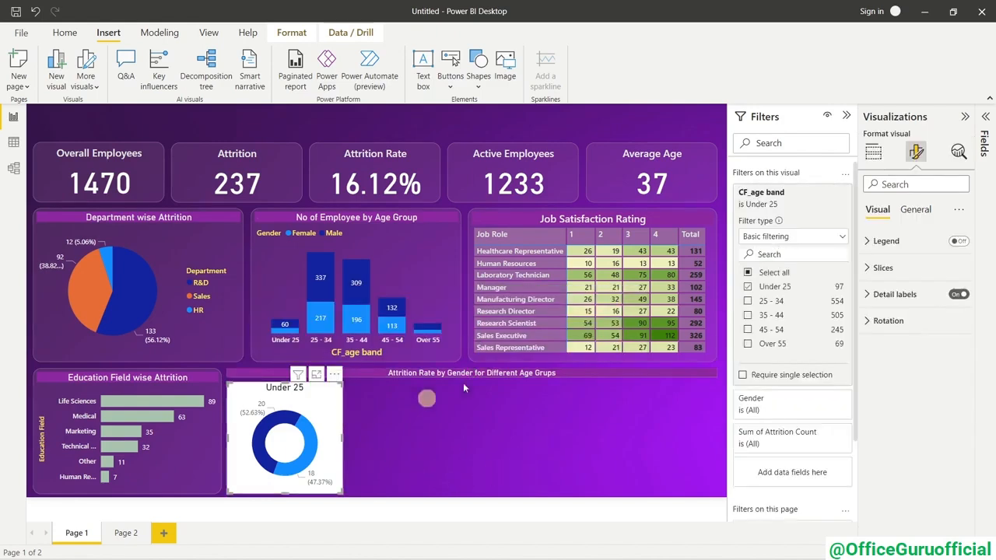
click(911, 211)
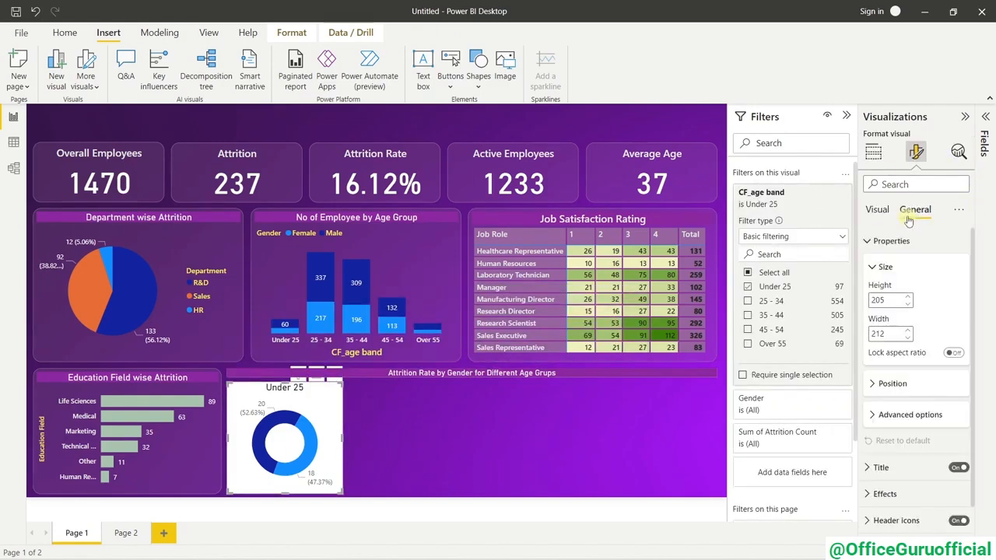
click(893, 332)
text(179)
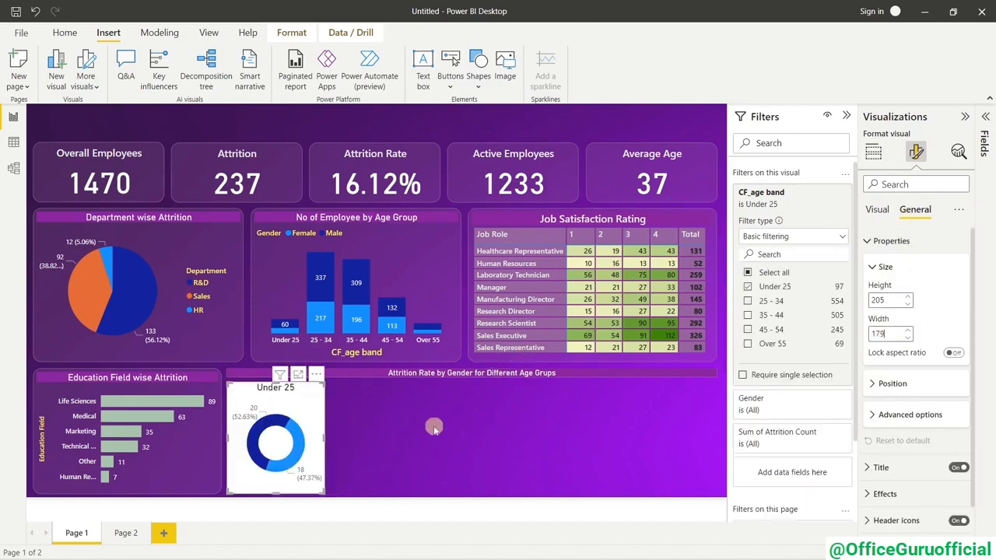
click(437, 427)
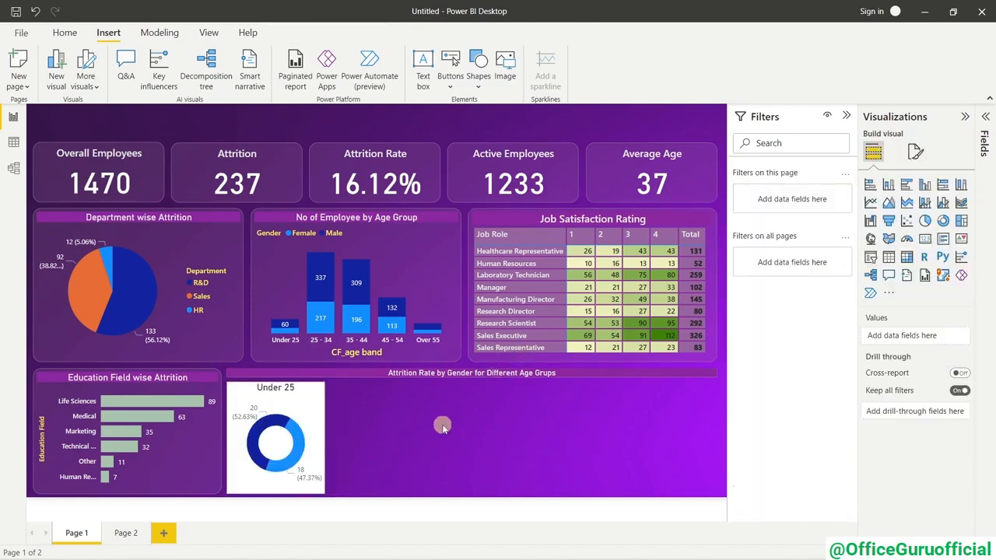
Duplicate the Under 25 donut chart twice and place the copies side by side beneath the title strip.
click(315, 413)
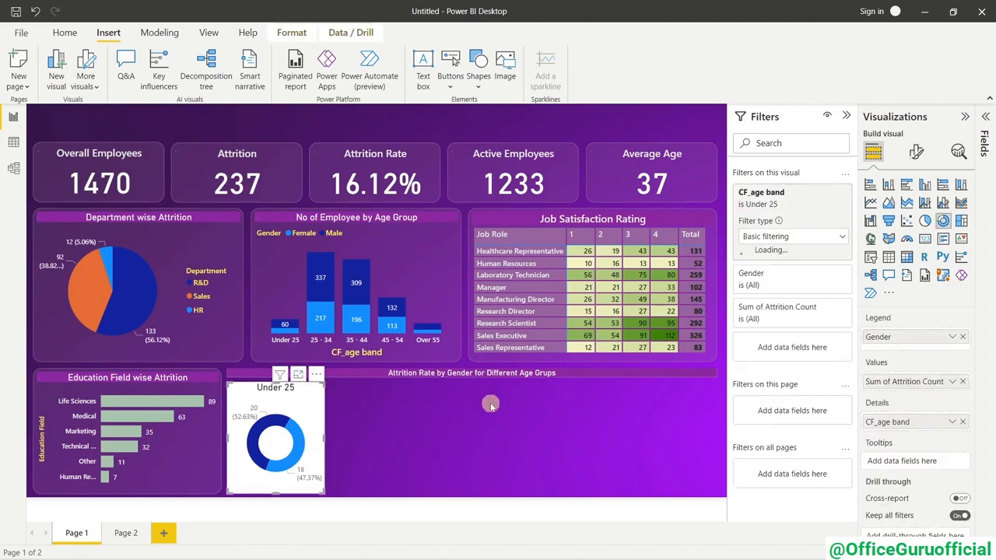
key(ctrl+c)
key(ctrl+v)
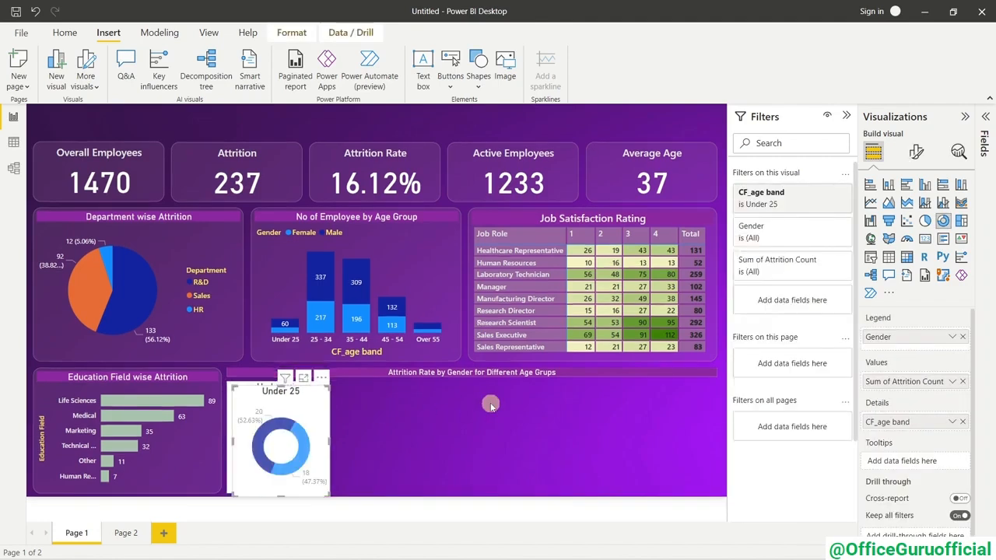
drag(317, 406, 414, 408)
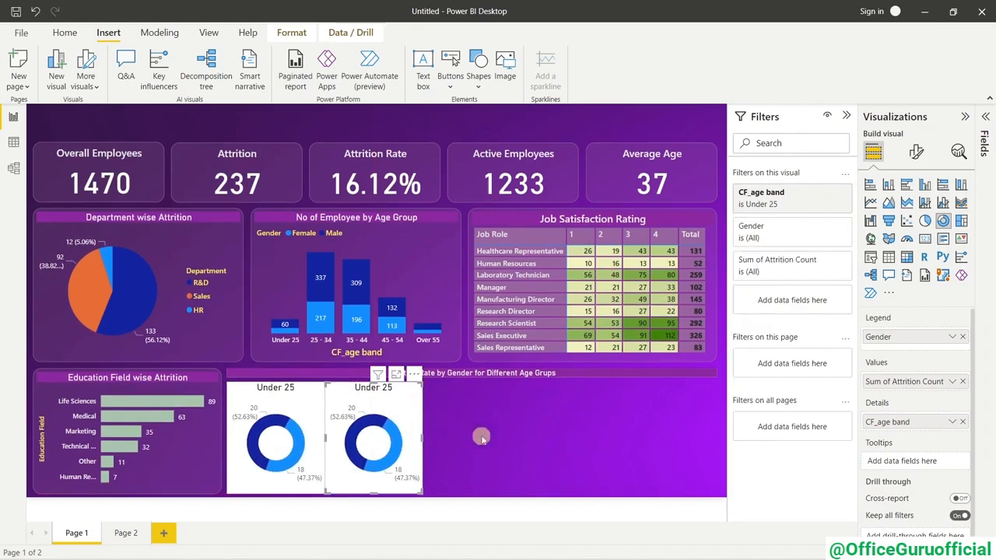
key(ctrl+c)
key(ctrl+v)
drag(413, 413, 504, 411)
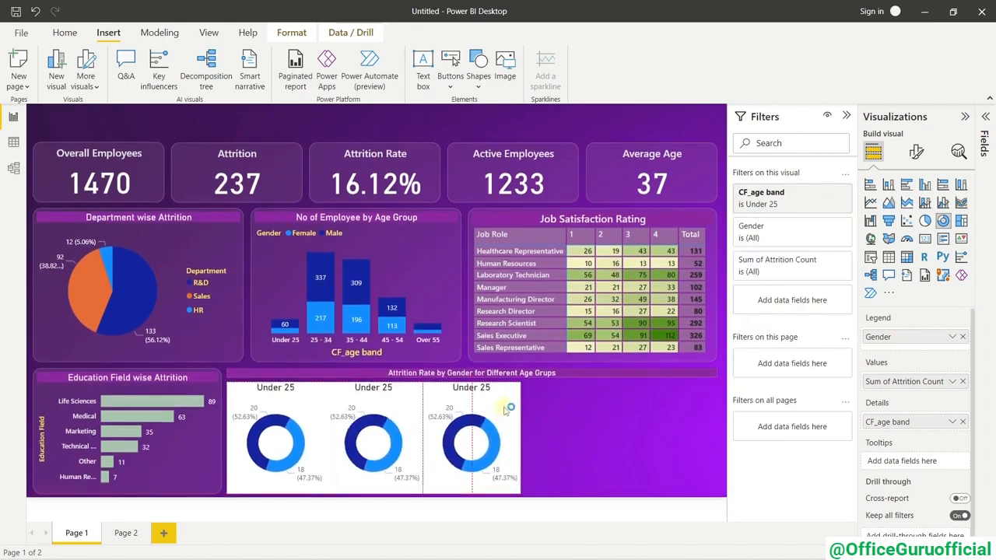
click(568, 426)
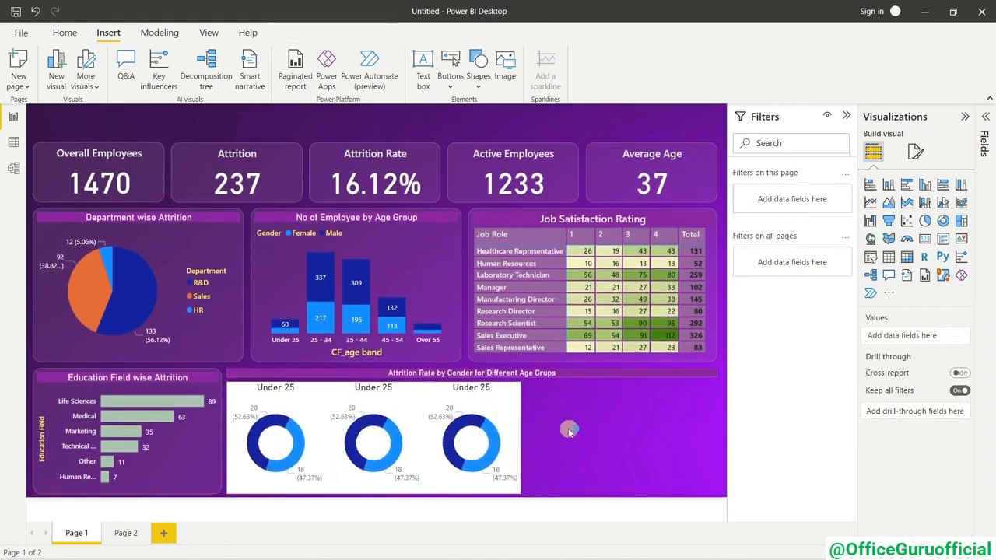
Add two more copies of the donut chart to complete a row of five beneath the title strip.
click(517, 420)
key(ctrl+c)
key(ctrl+v)
drag(518, 420, 707, 416)
click(633, 421)
key(ctrl+c)
key(ctrl+v)
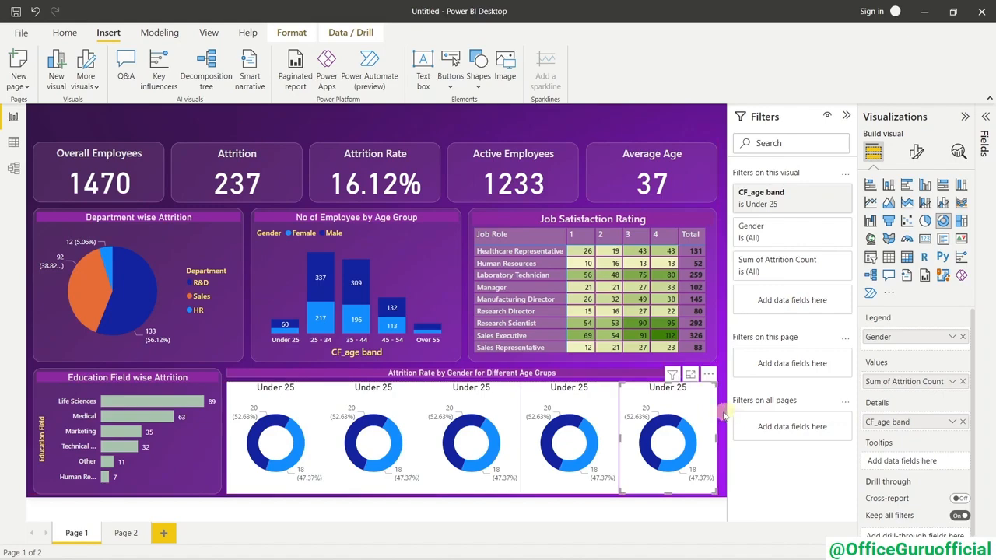
Fine-tune the positions of the last two donut charts so the row fits within the title strip's end.
click(721, 416)
click(690, 422)
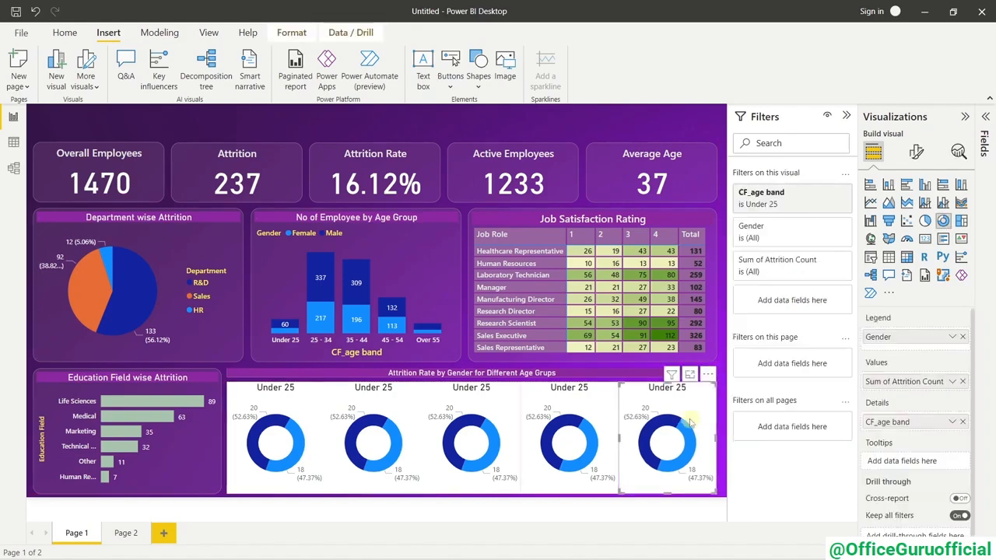
click(714, 417)
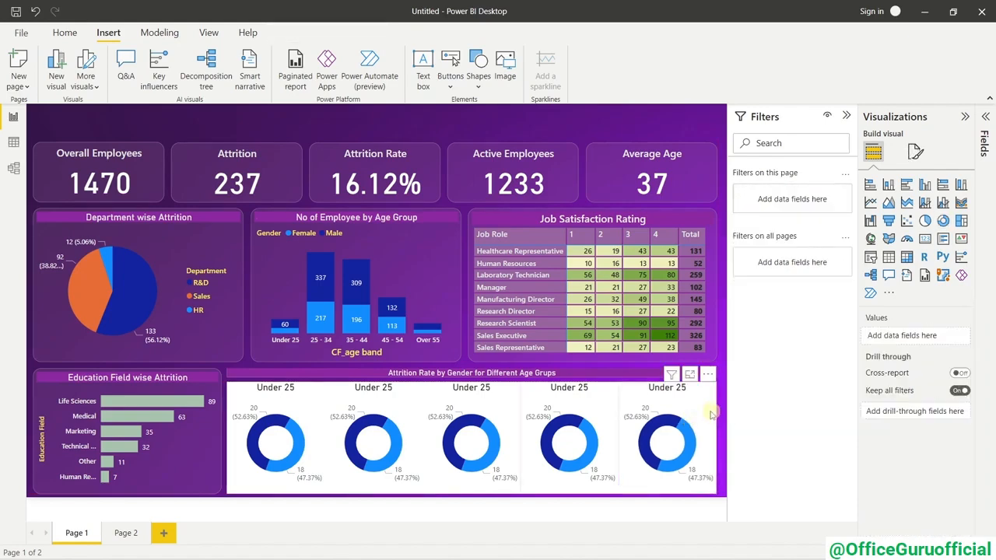
click(710, 417)
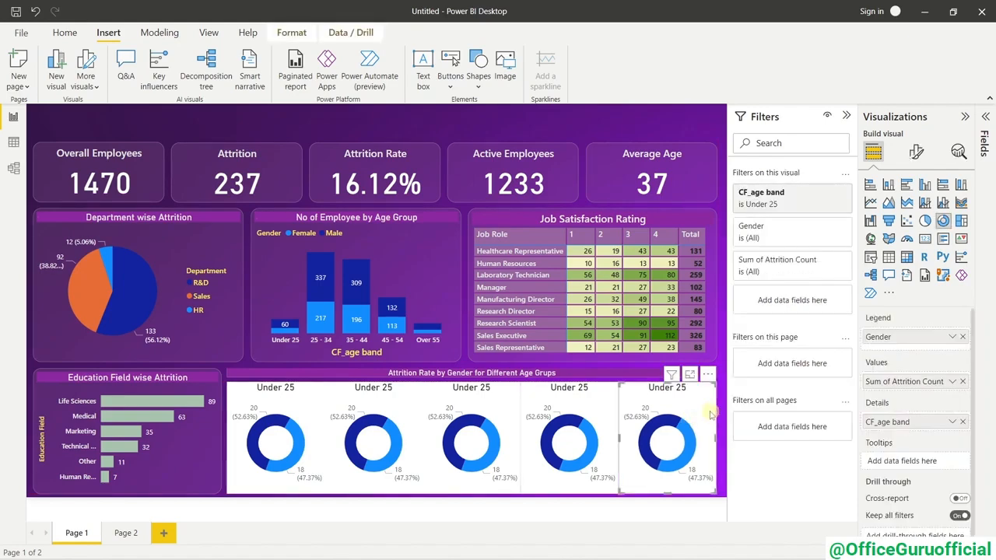
click(582, 420)
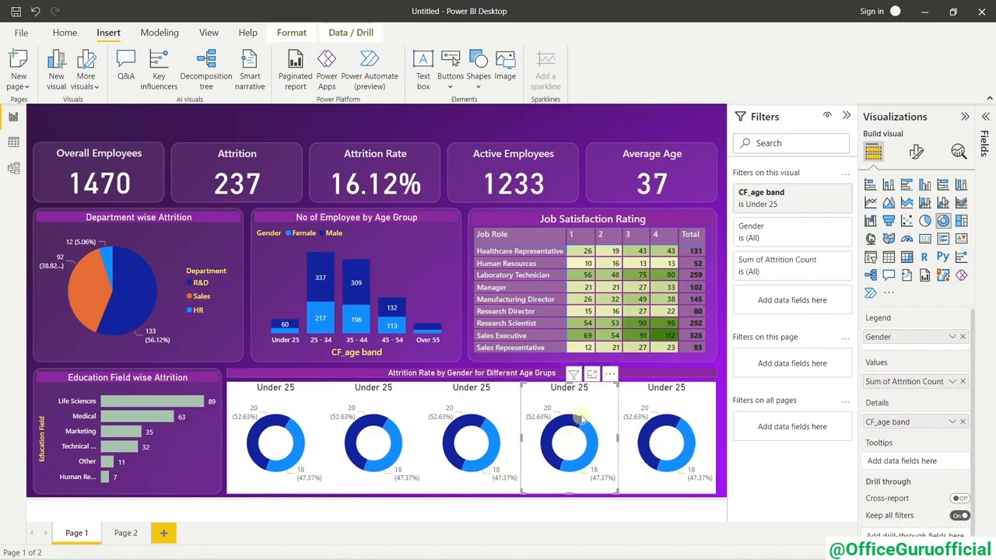
click(719, 414)
click(705, 410)
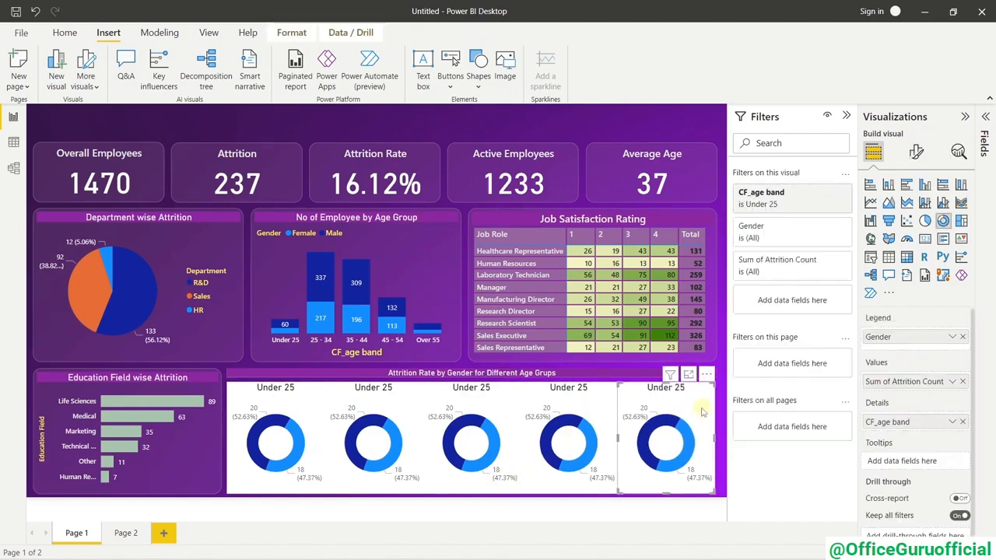
click(722, 411)
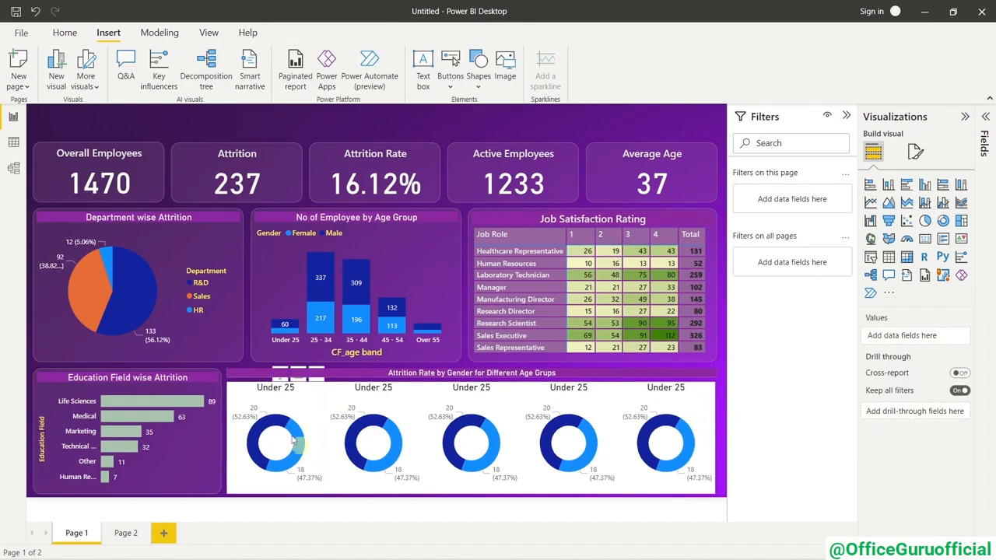
Change the second donut chart's CF_age band filter from Under 25 to 25 - 34.
click(296, 405)
click(381, 403)
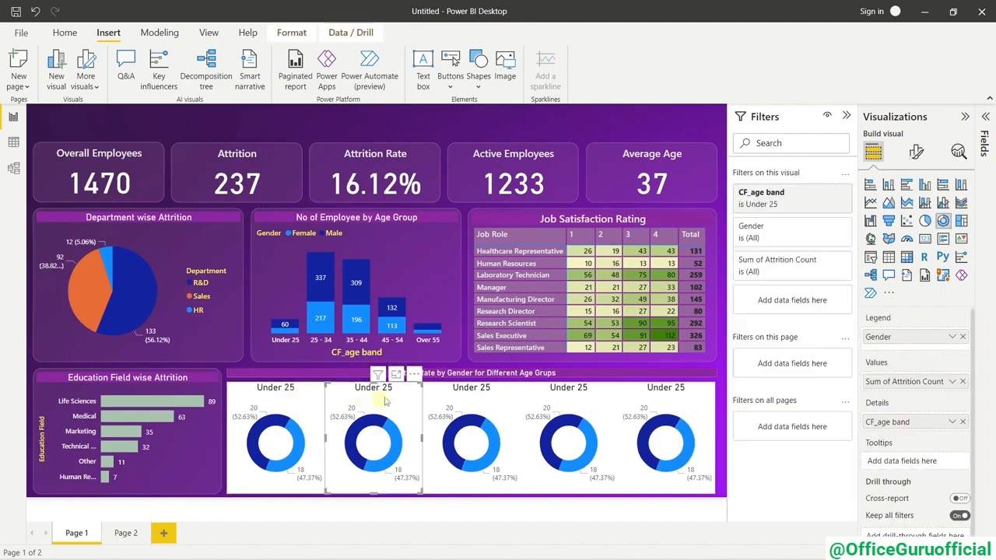
click(782, 204)
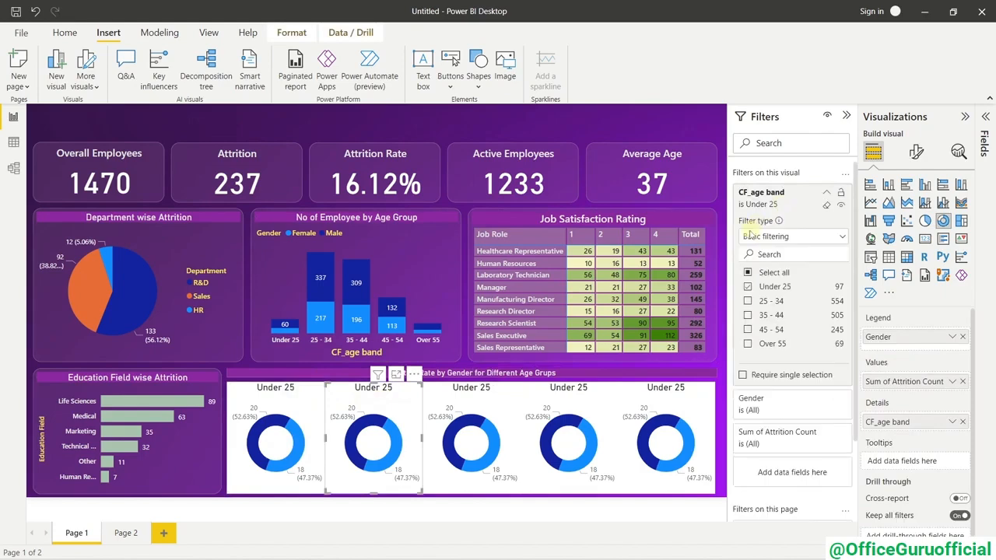
click(748, 287)
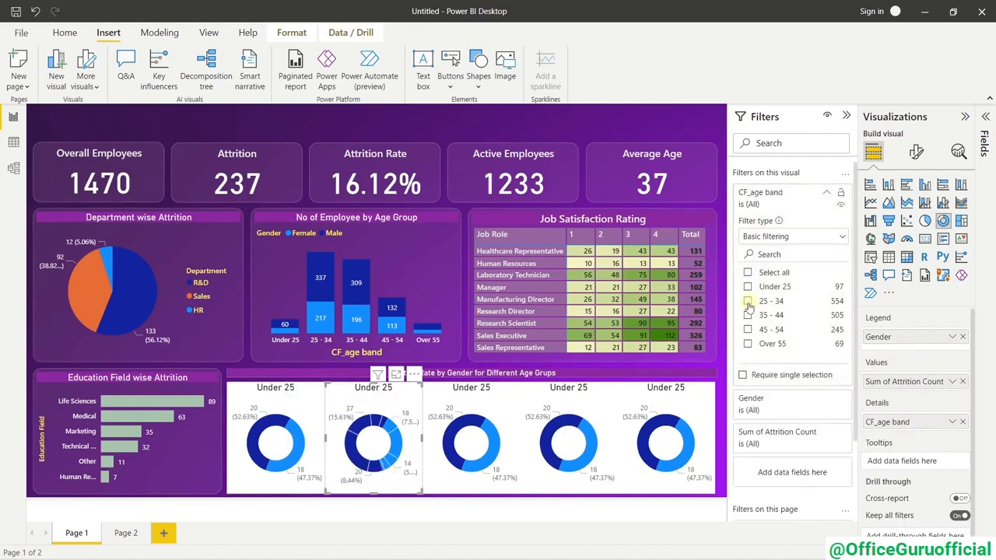
click(748, 301)
Open the third donut chart's CF_age band filter options.
click(507, 411)
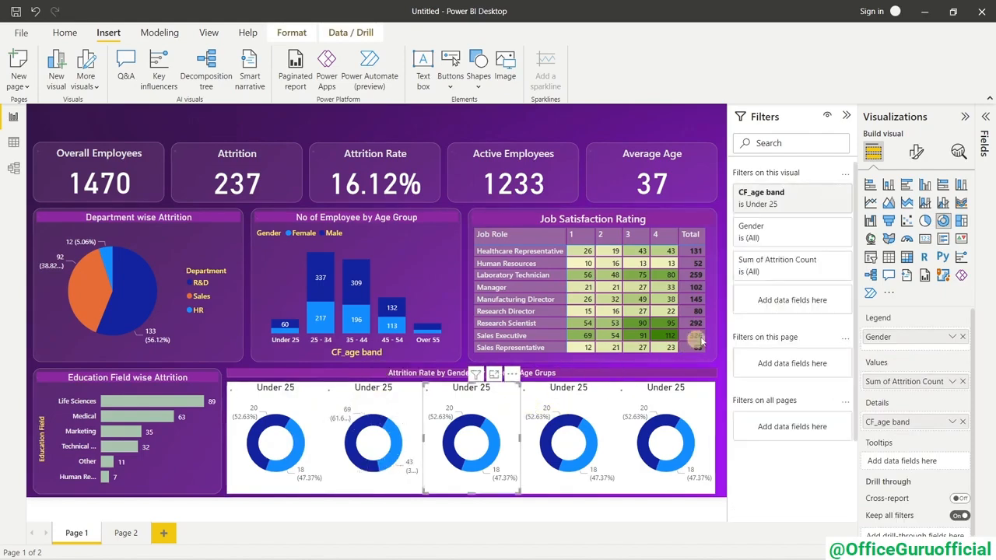
click(758, 233)
click(767, 204)
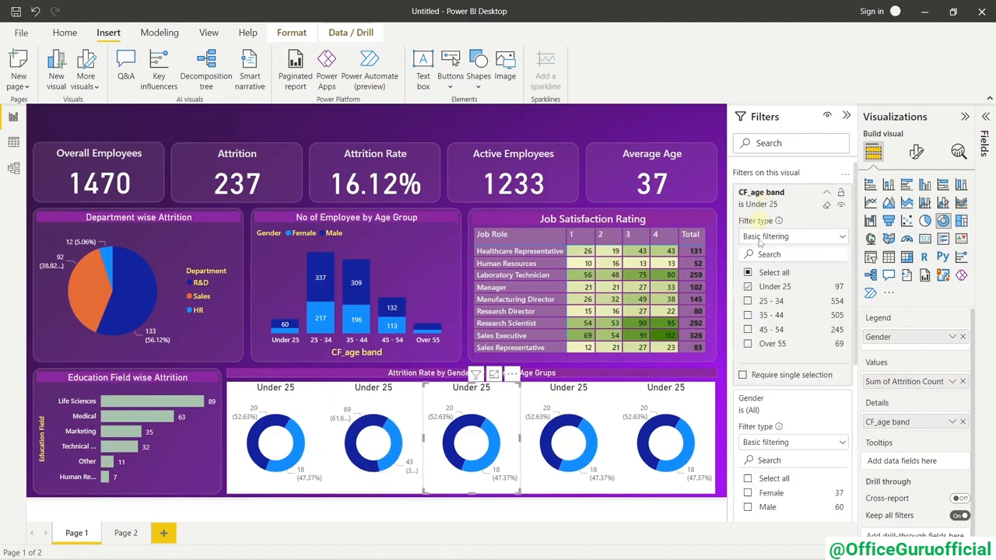
Filter the third donut chart's CF_age band to only 35 - 44 and the fourth donut's to only 45 - 54.
click(748, 287)
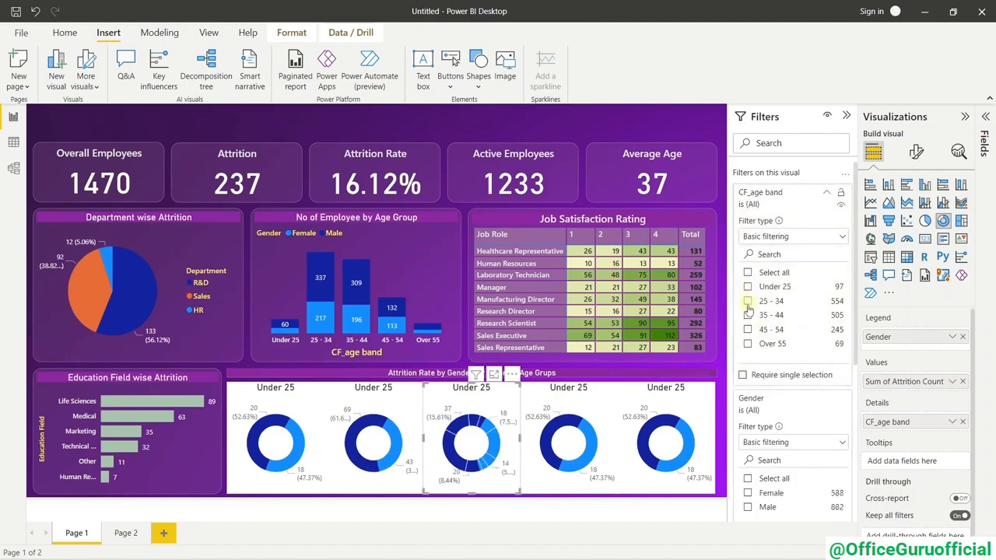
click(748, 315)
click(579, 409)
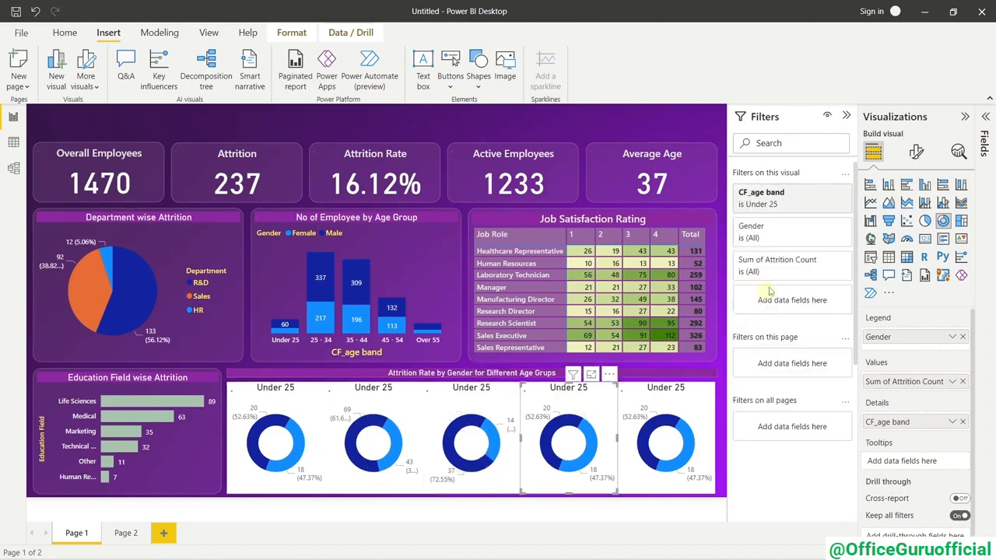
click(769, 204)
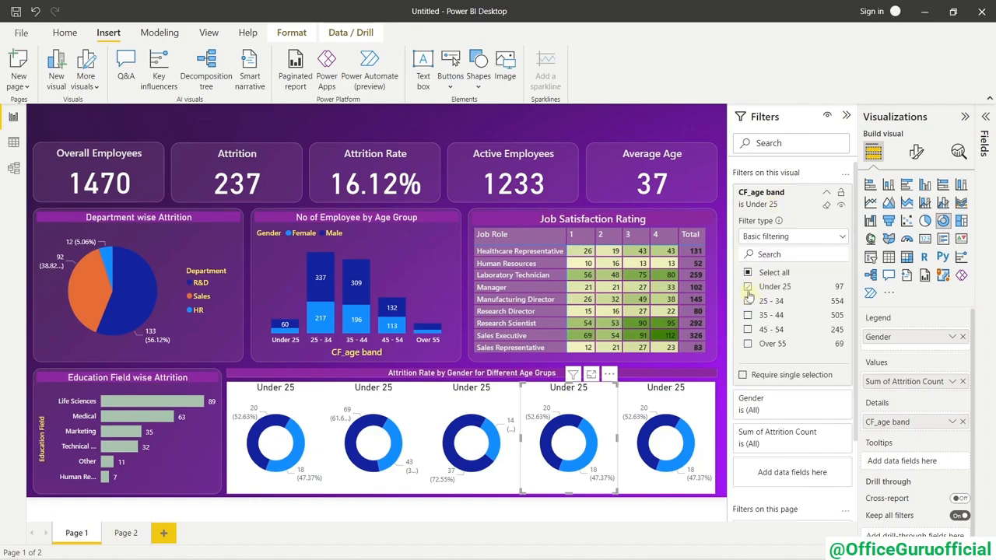
click(747, 287)
click(747, 329)
Filter the fifth donut chart's CF_age band to only Over 55, replacing the Under 25 selection, and deselect the chart.
click(710, 394)
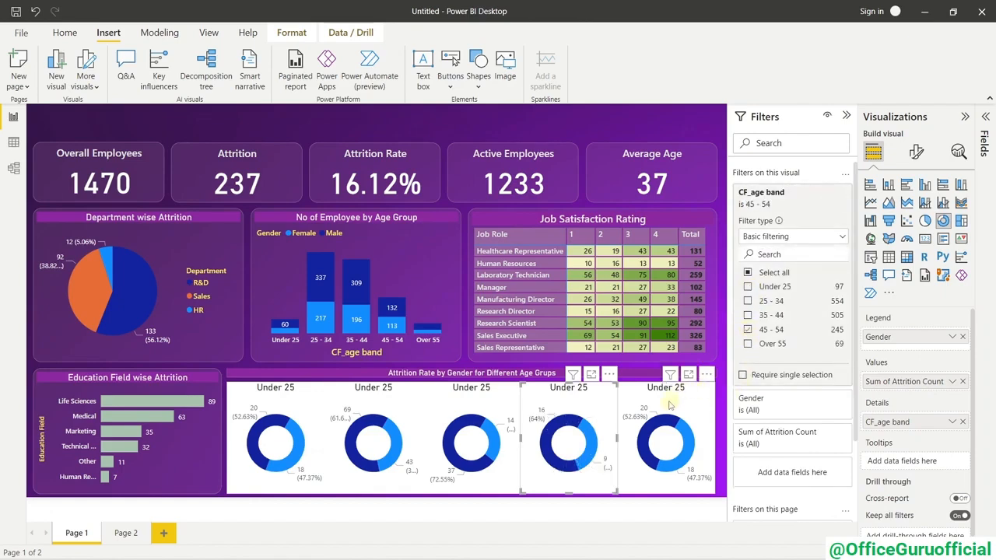
click(763, 204)
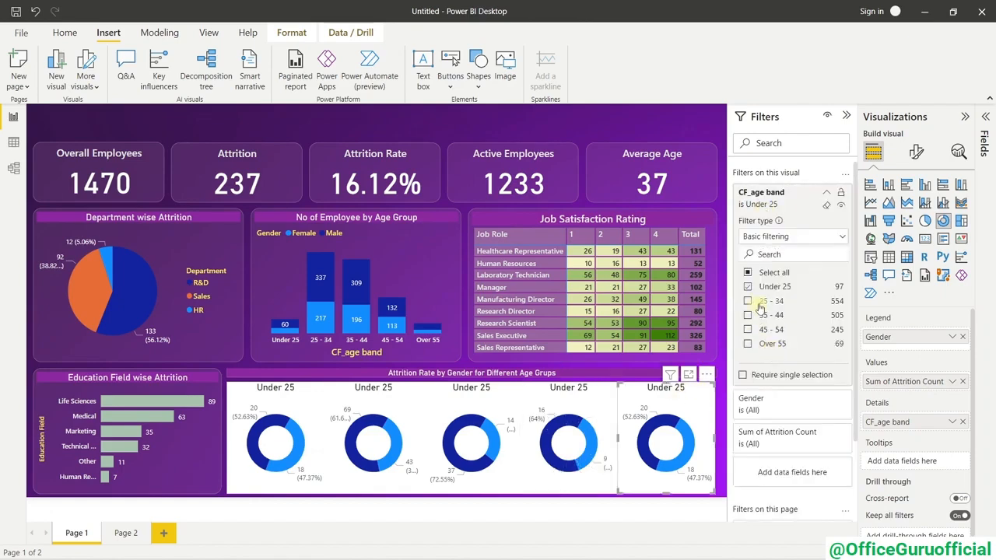
click(747, 343)
click(748, 287)
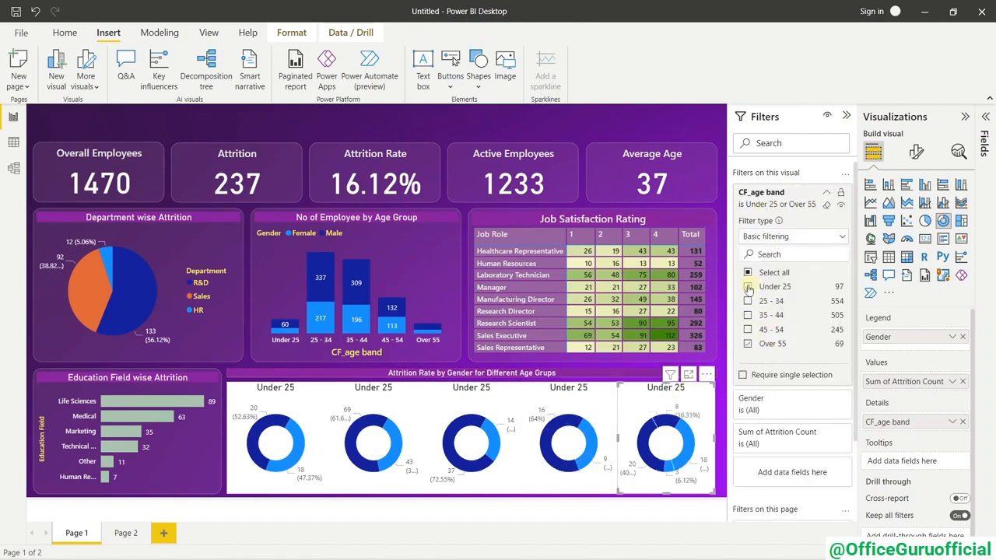
click(628, 513)
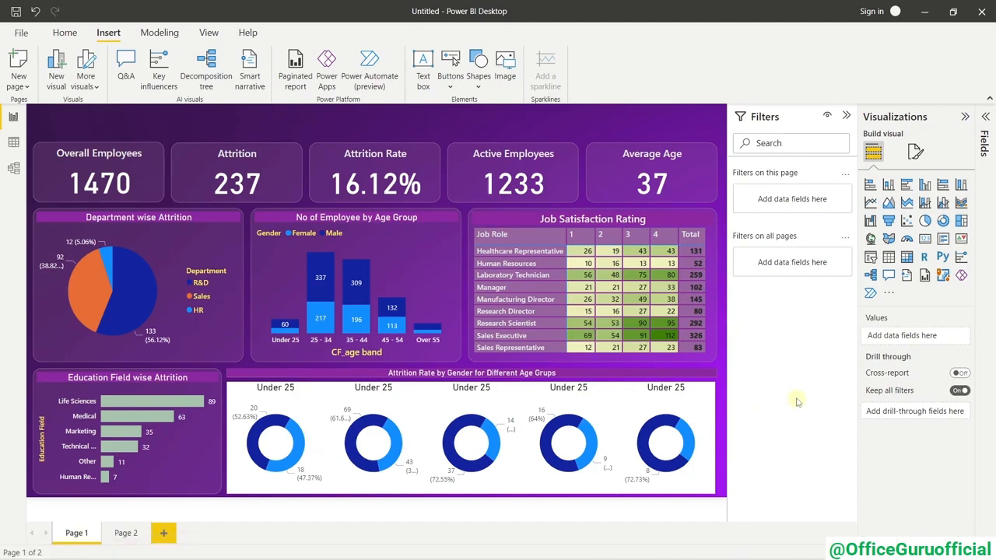
Give all five donut charts a muted purple background from the recent colors with 75% transparency.
click(289, 407)
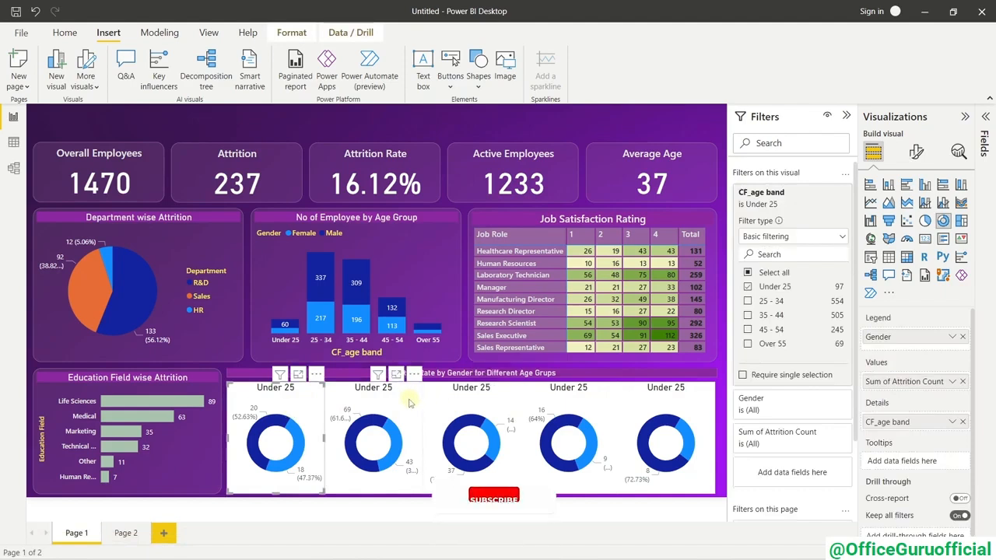
ctrl+click(409, 403)
ctrl+click(463, 403)
ctrl+click(596, 409)
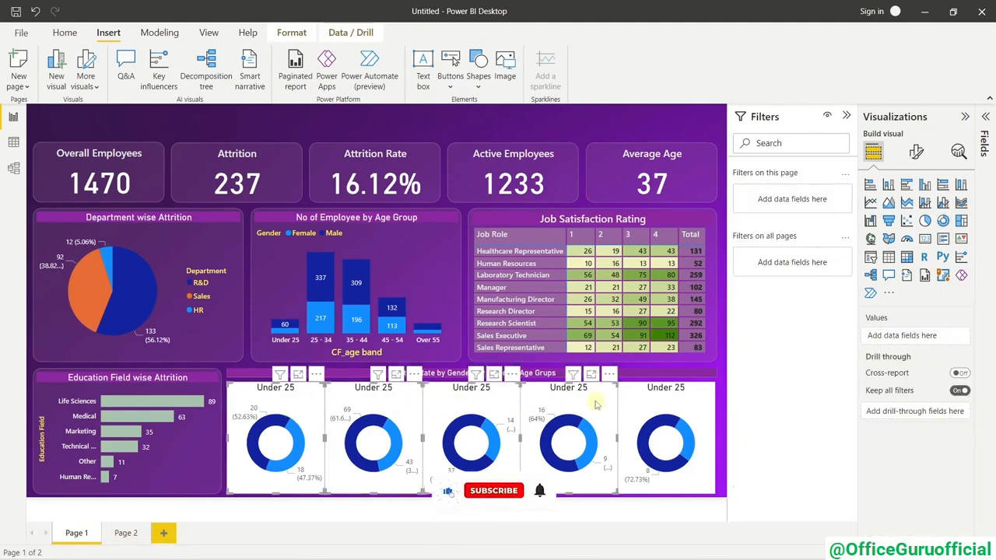
ctrl+click(653, 406)
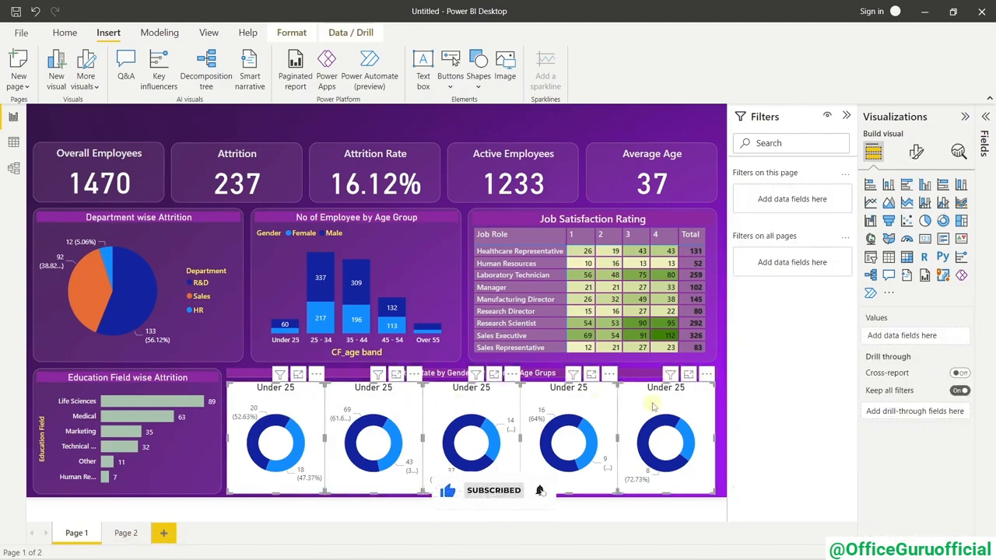
click(920, 151)
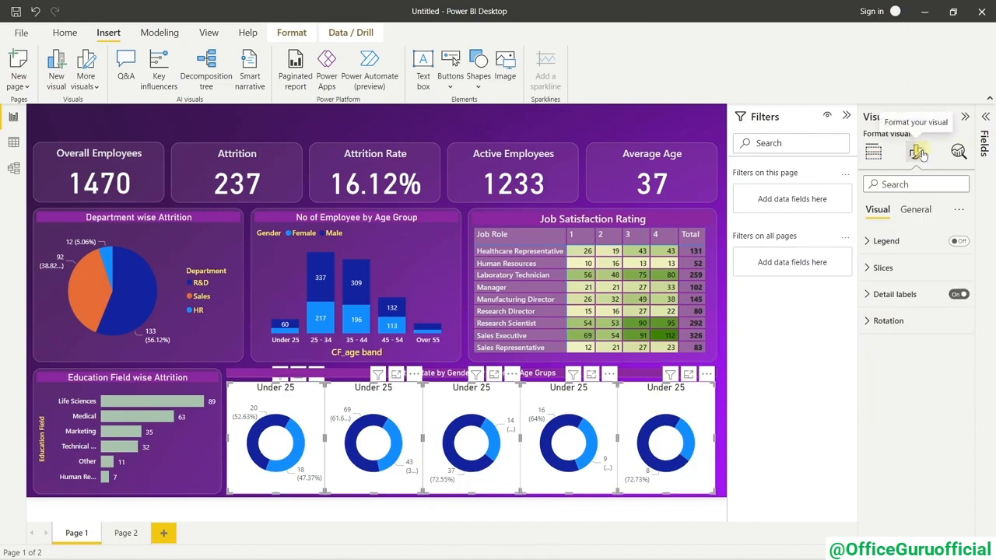
click(883, 268)
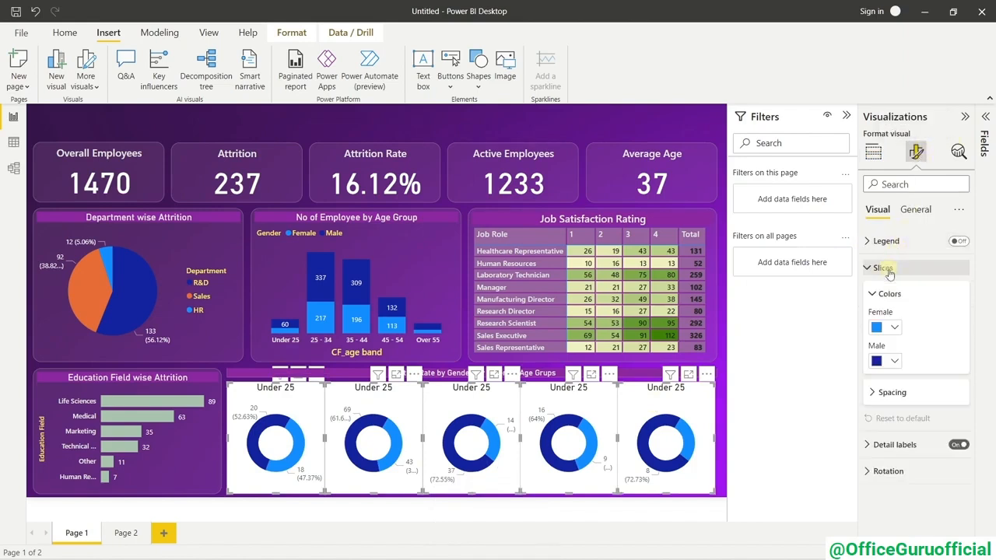
click(906, 210)
click(885, 294)
click(888, 321)
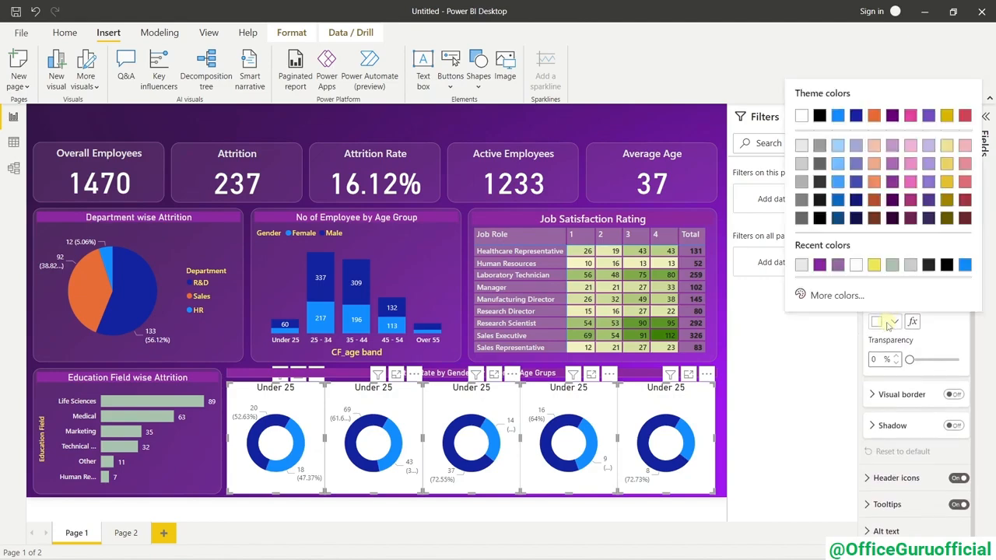
click(837, 264)
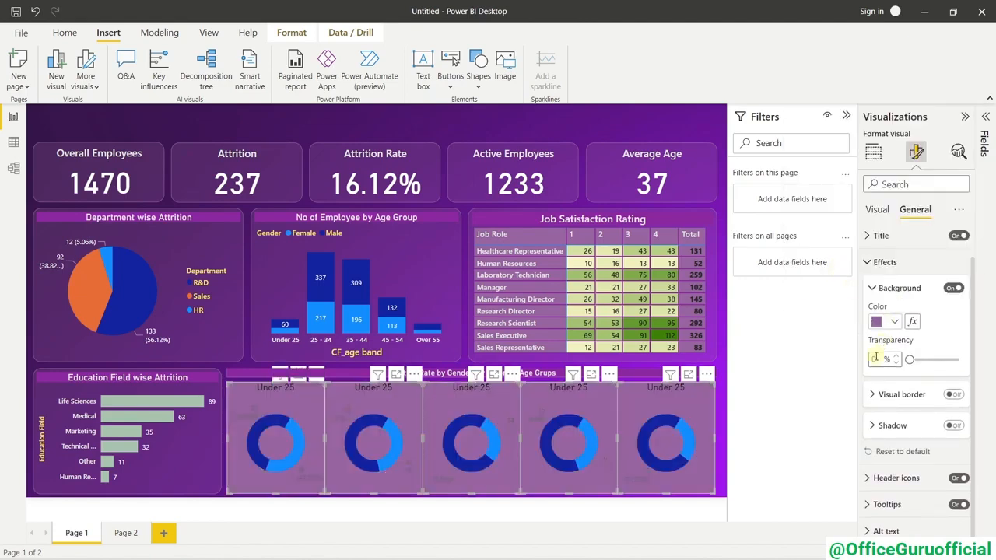
text(7)
text(0)
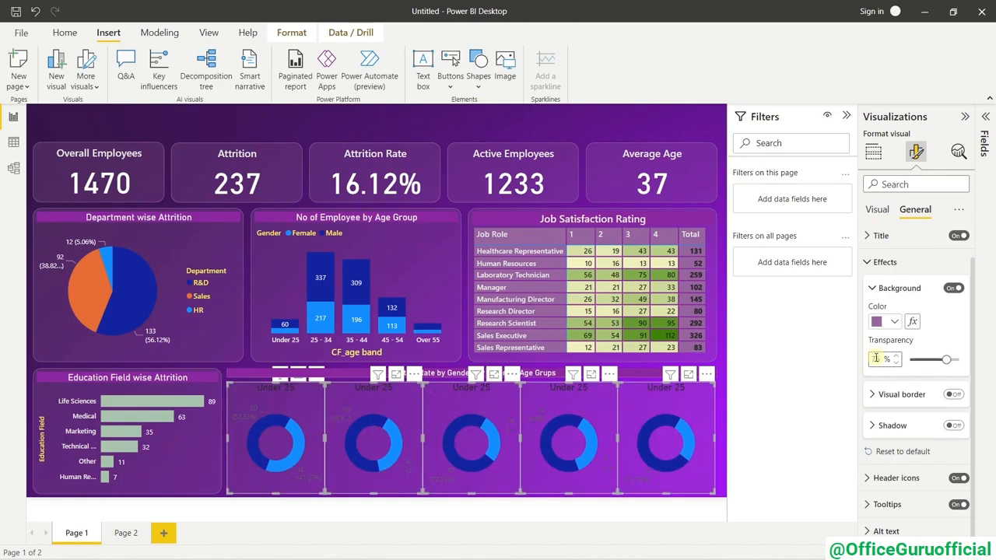
Turn on the visual border for the five donut charts with 15 px rounded corners.
click(903, 394)
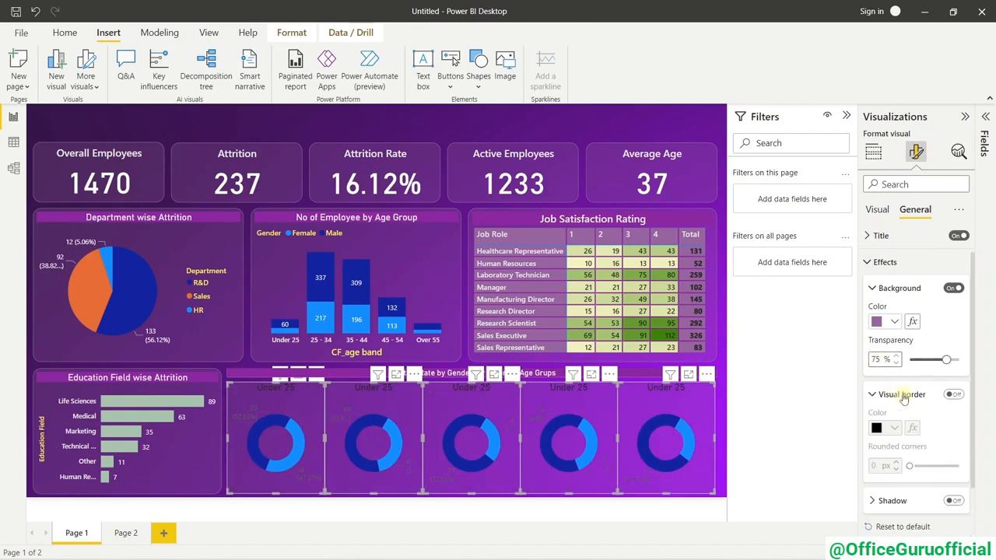
click(954, 395)
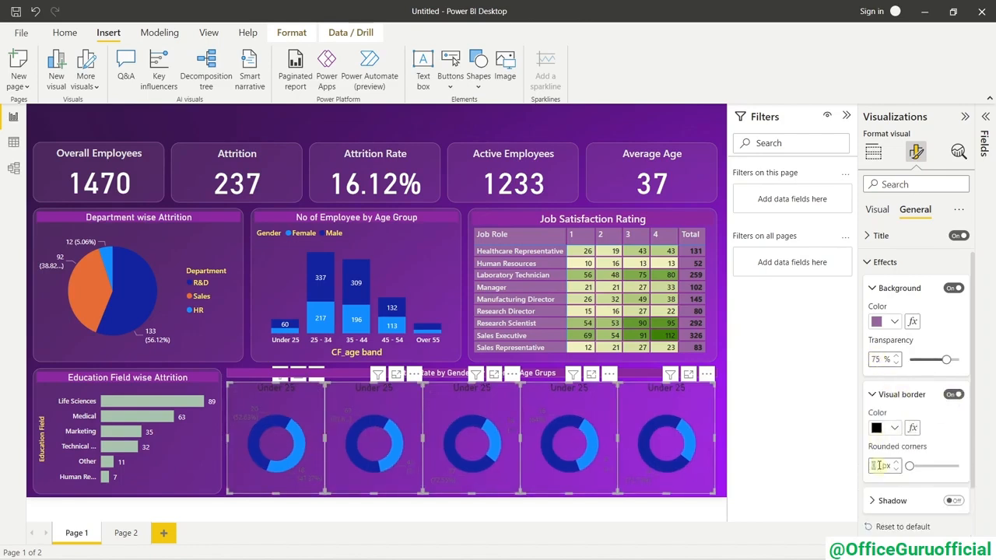
text(10)
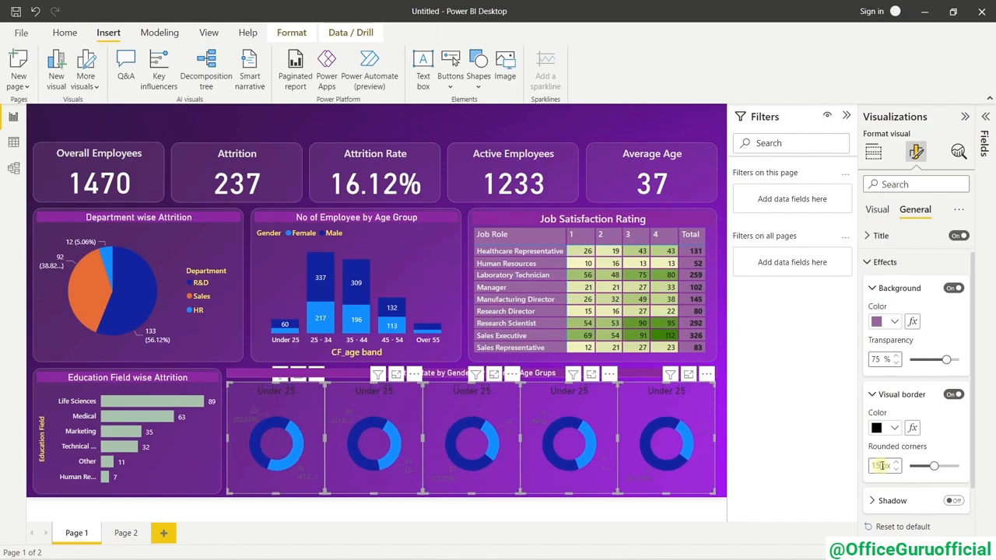
Set the detail label values of the five donut charts to the Segoe UI Semibold font in white.
click(877, 209)
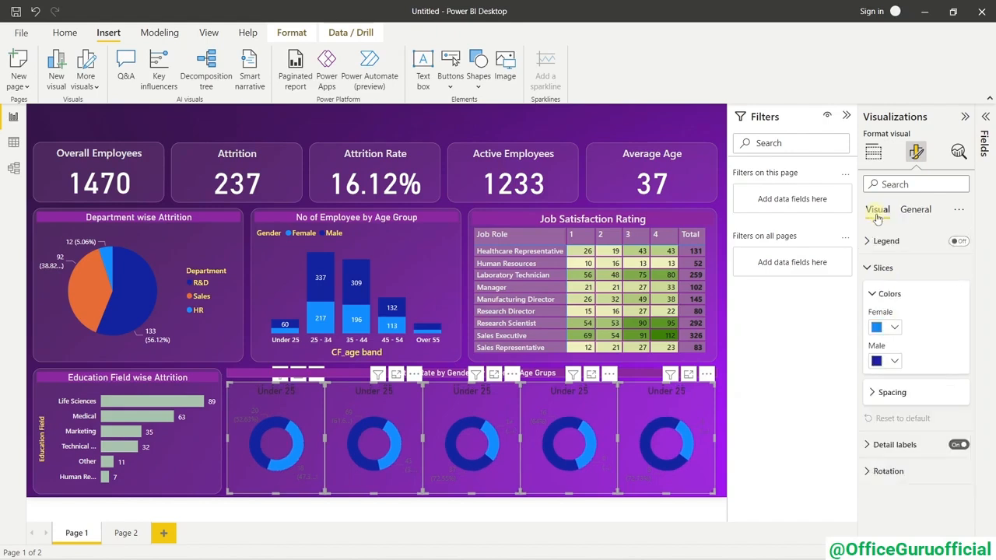
click(884, 268)
click(891, 294)
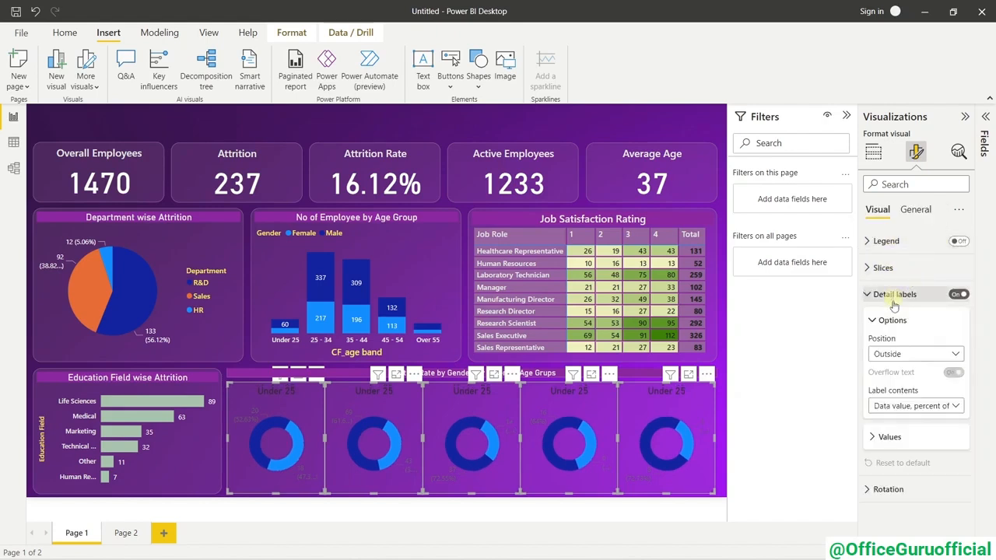
click(878, 436)
scroll(885, 441, down, 3)
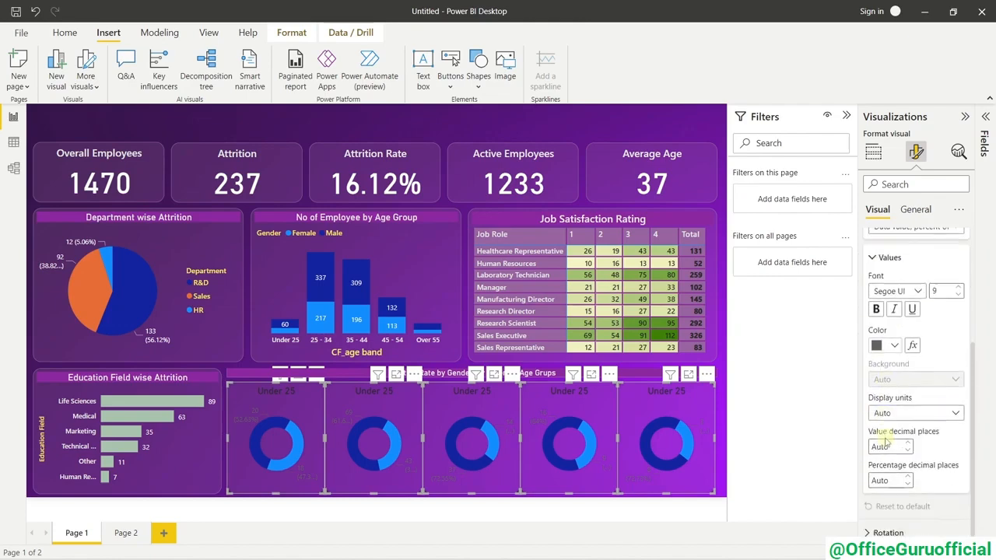
click(898, 292)
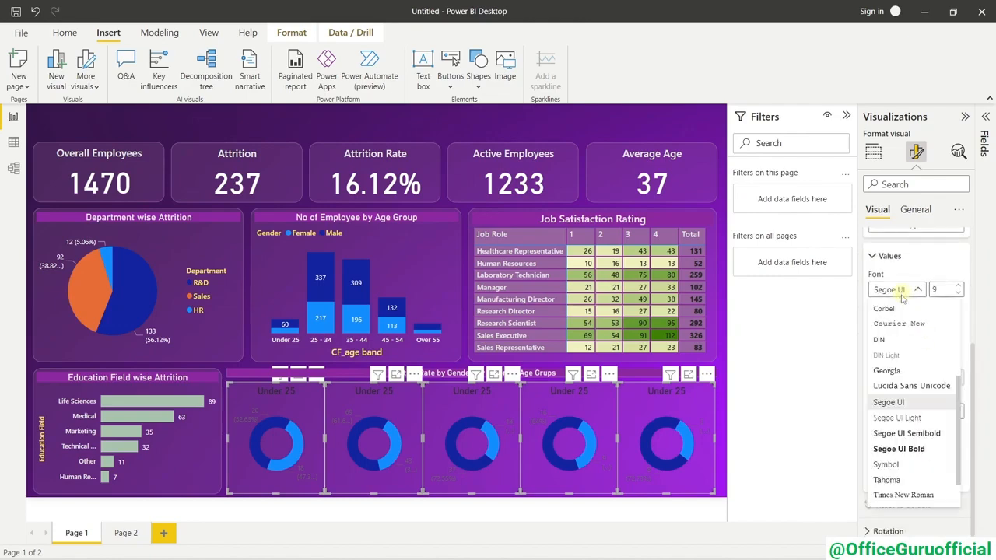
click(907, 435)
click(879, 345)
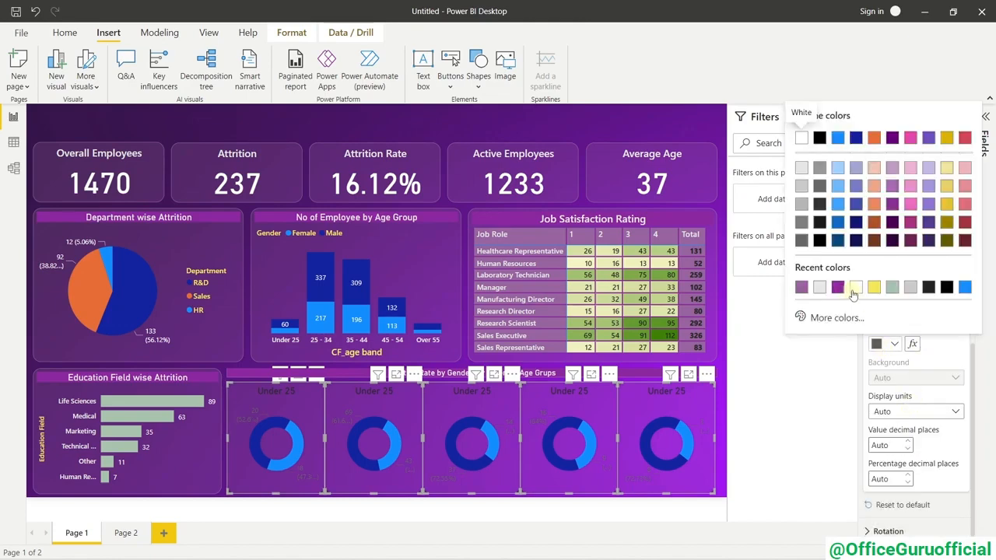
click(855, 289)
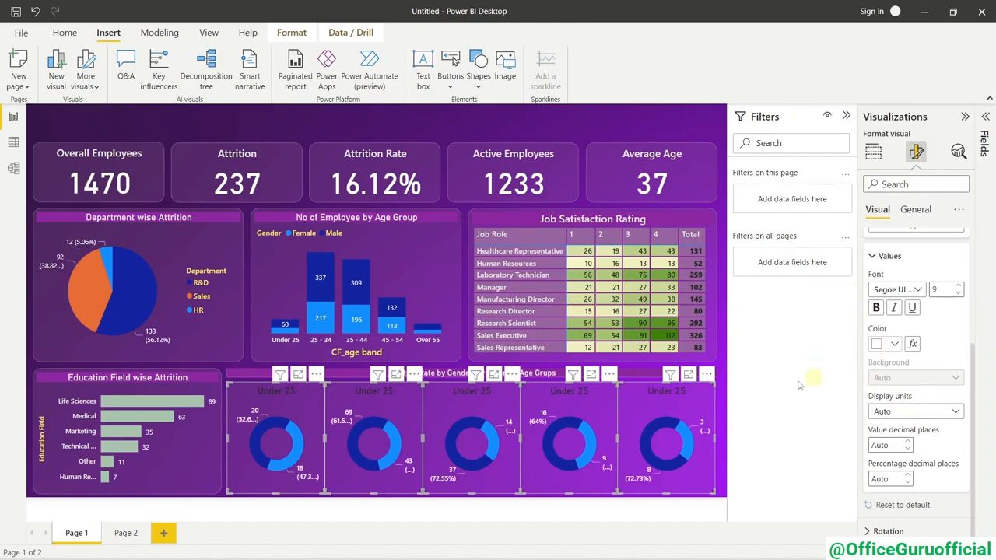
Format the titles of the five donut charts with yellow text on a purple background, using the recent colors.
click(916, 210)
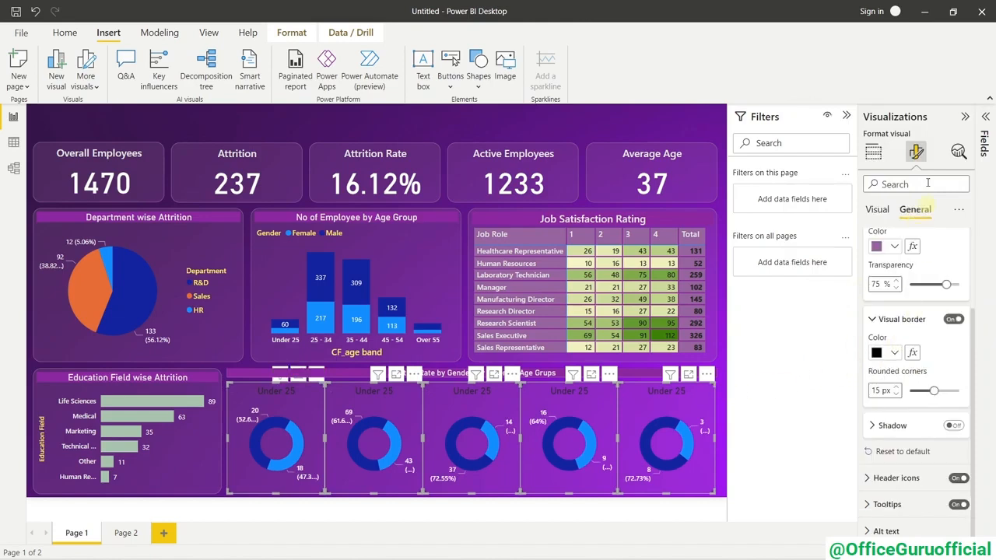
scroll(930, 315, up, 2)
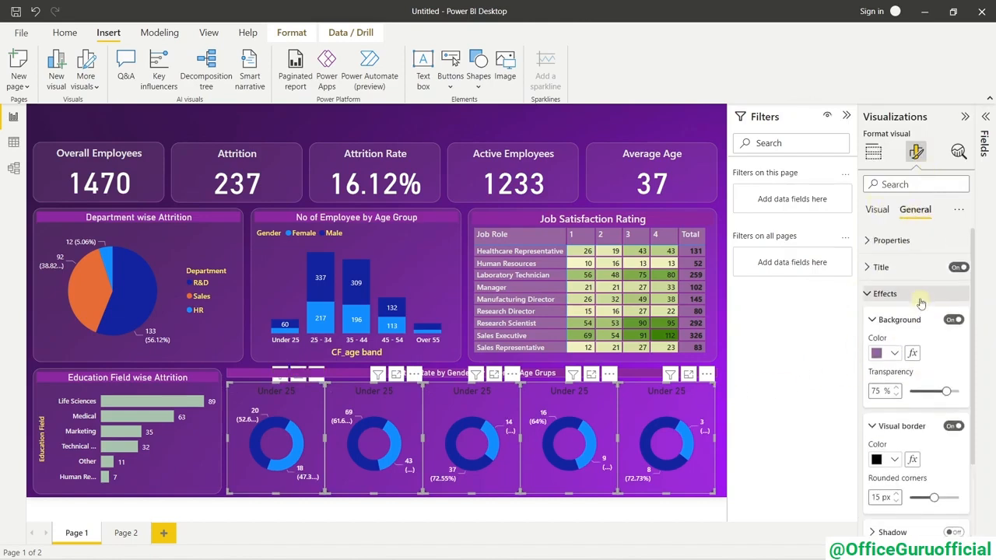
click(880, 268)
scroll(888, 299, down, 2)
click(883, 333)
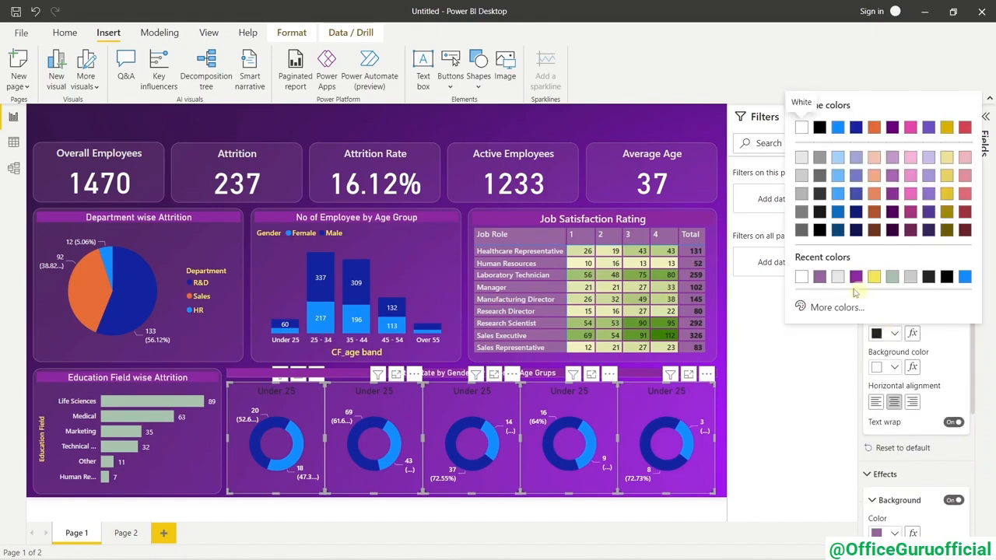
click(874, 277)
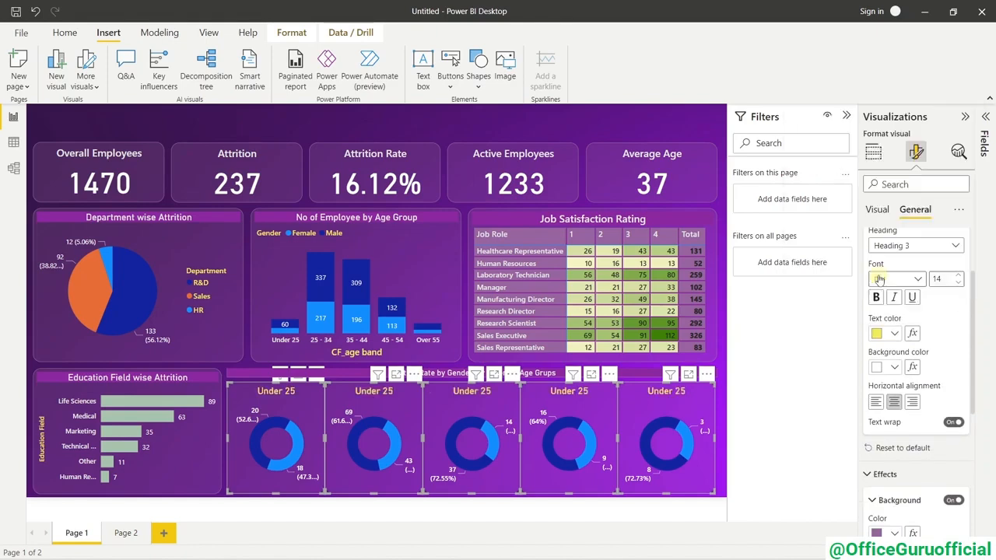
click(893, 368)
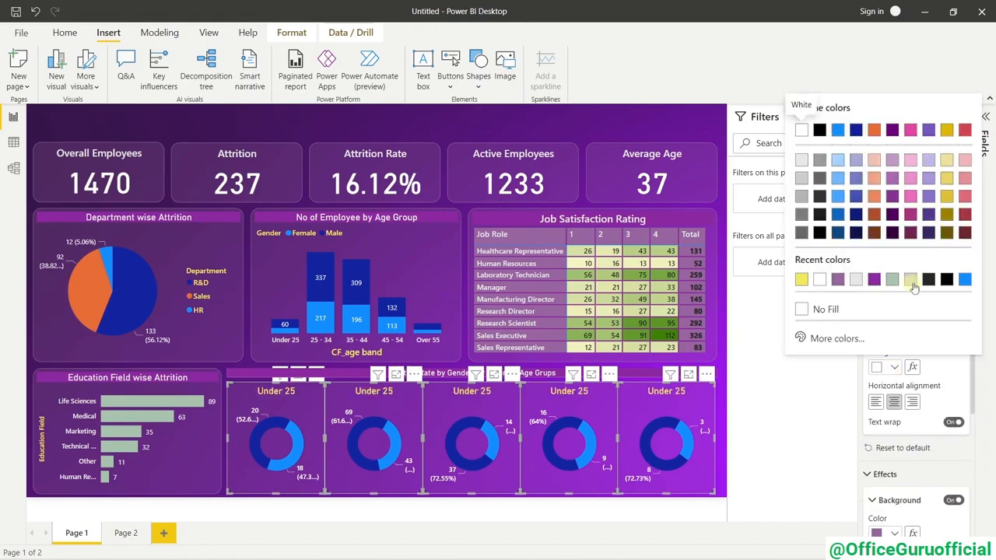
click(874, 279)
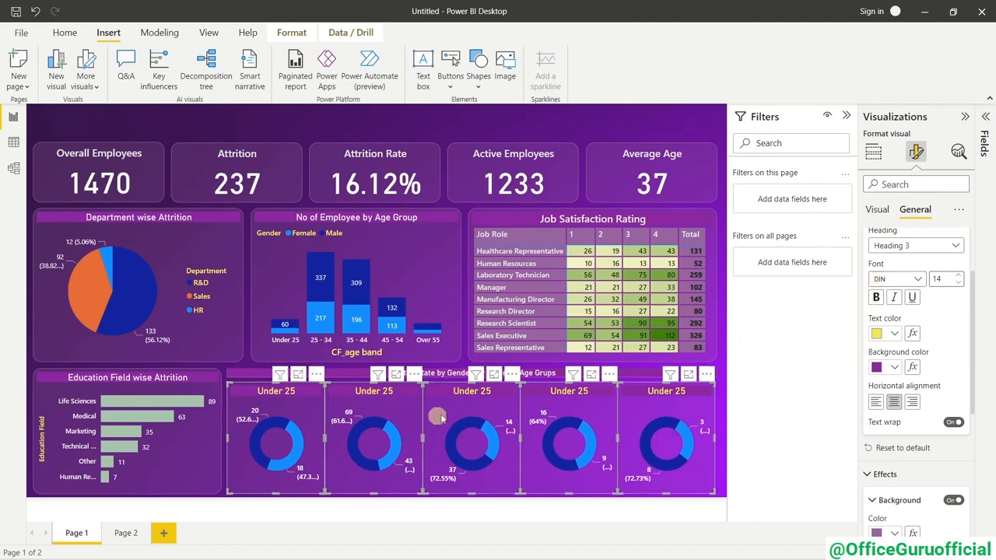
Select all five donut charts together and turn off their visual border.
click(381, 410)
ctrl+click(301, 412)
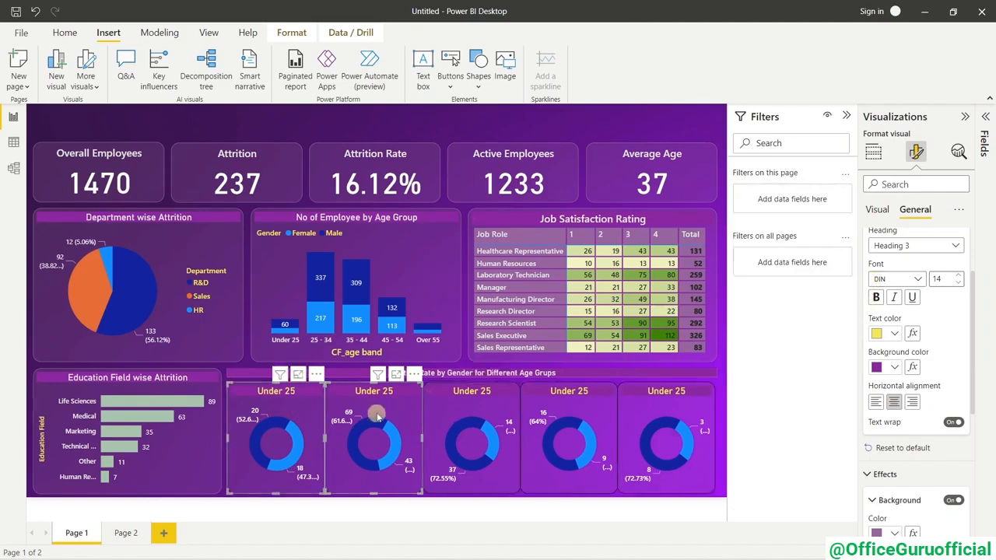
ctrl+click(476, 414)
ctrl+click(574, 412)
ctrl+click(656, 414)
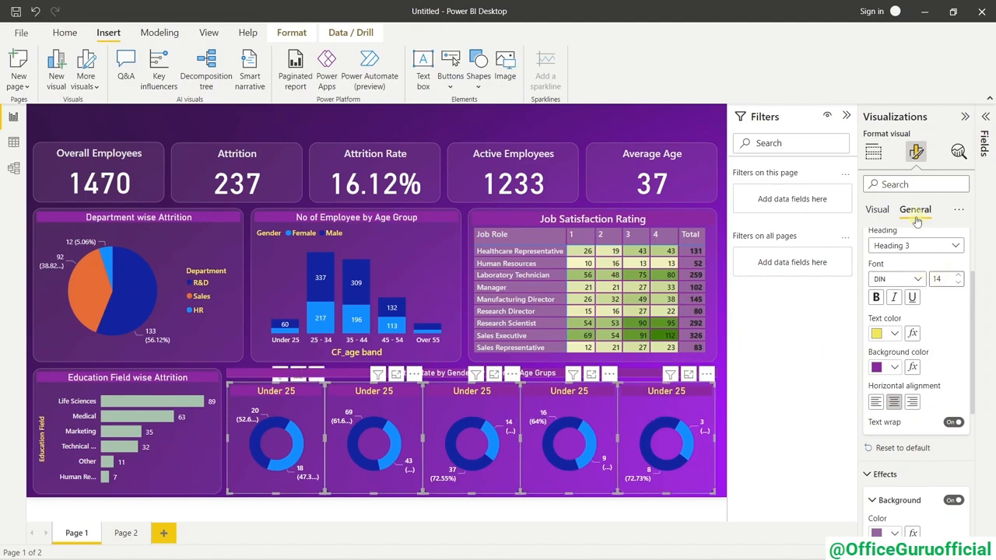
click(878, 210)
scroll(922, 405, down, 4)
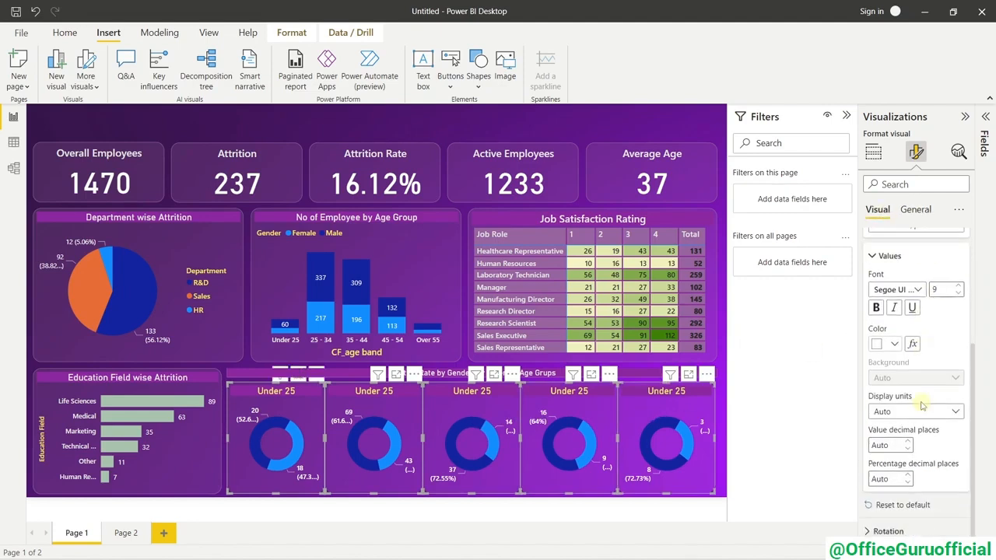
scroll(910, 374, up, 4)
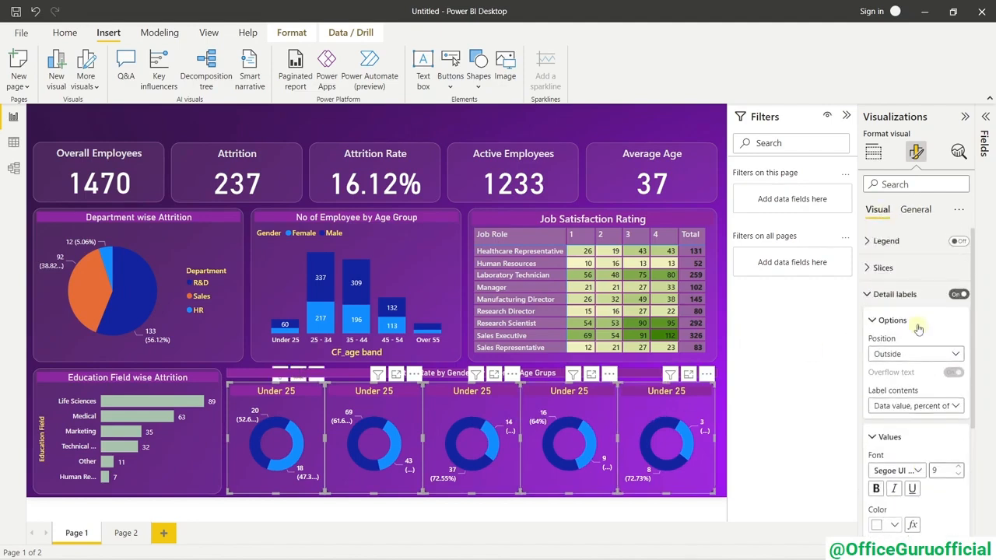
click(917, 210)
scroll(939, 367, down, 5)
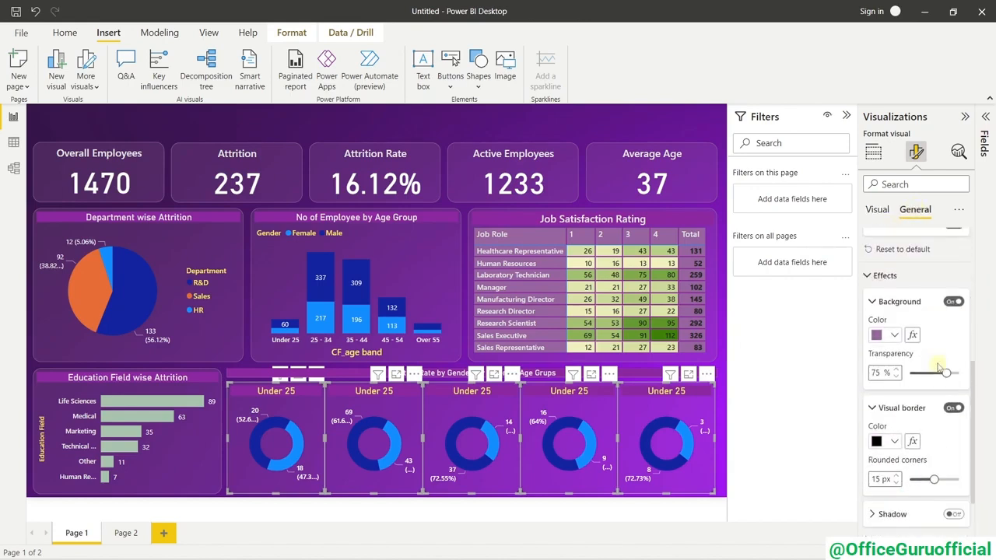
scroll(940, 367, down, 1)
click(953, 368)
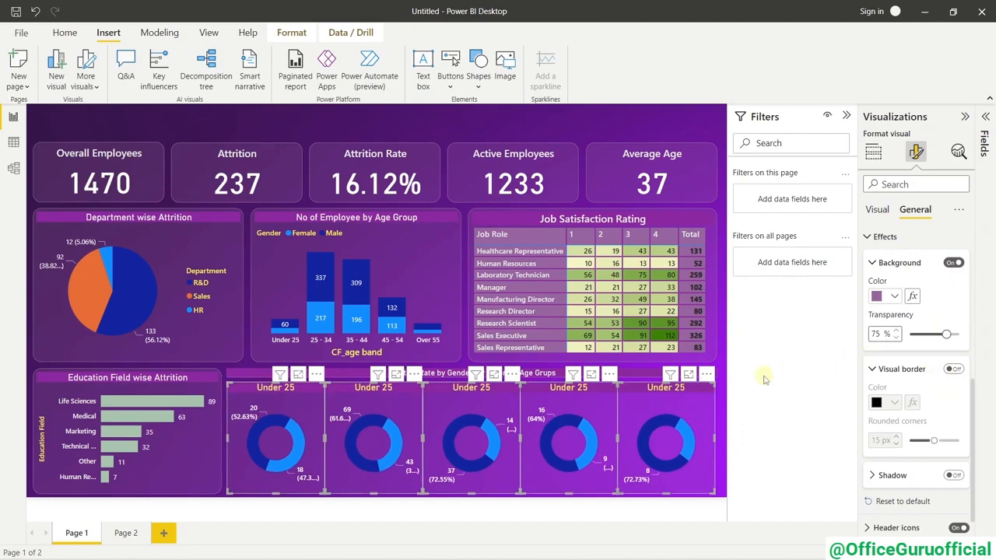
Set the Female slice color of the five donut charts to hex #E68F96.
scroll(918, 334, up, 5)
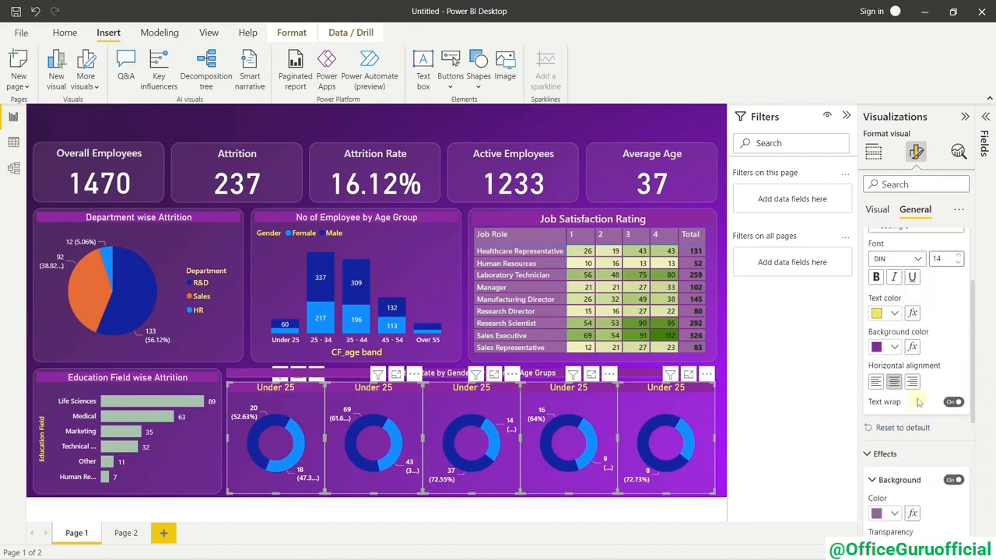
click(877, 212)
scroll(911, 342, down, 3)
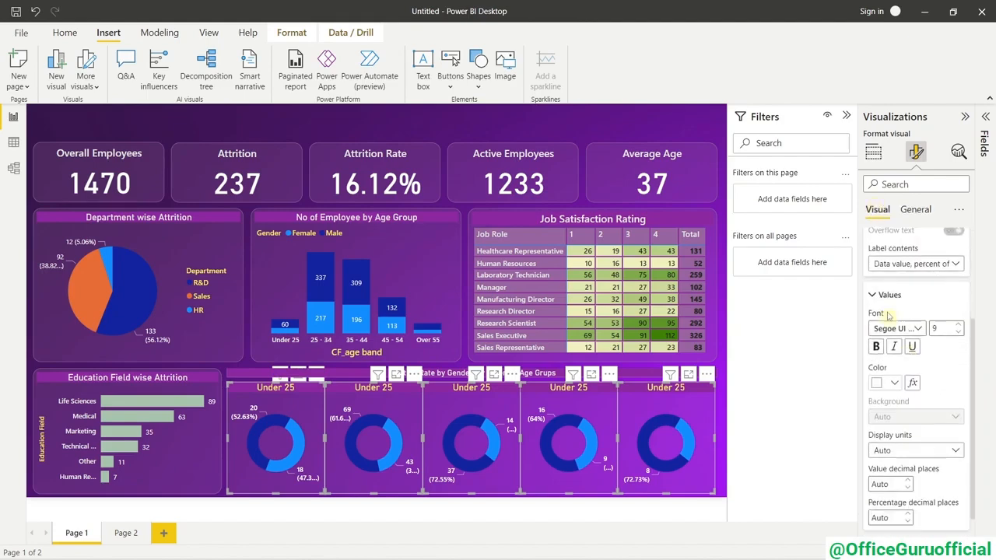
scroll(889, 315, up, 2)
click(868, 250)
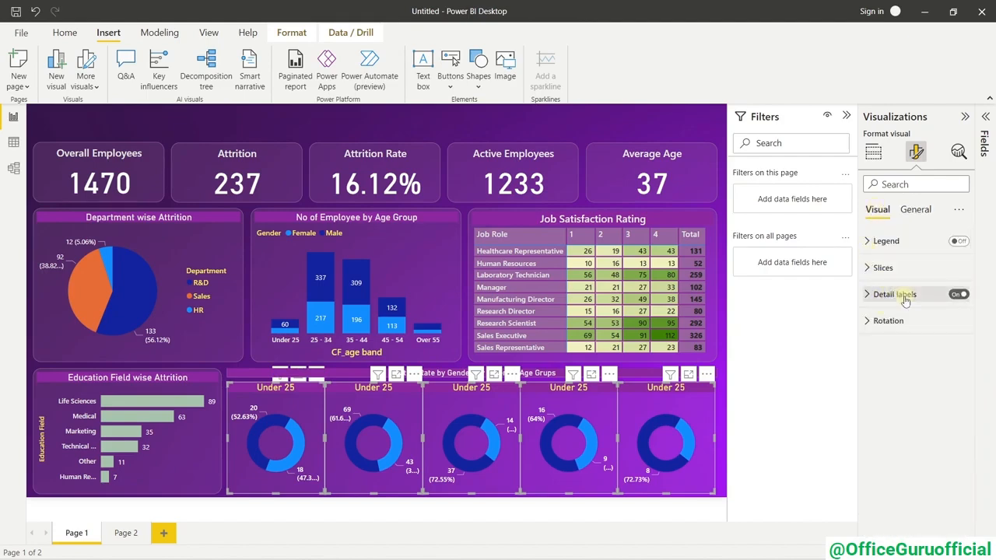
click(883, 268)
click(895, 327)
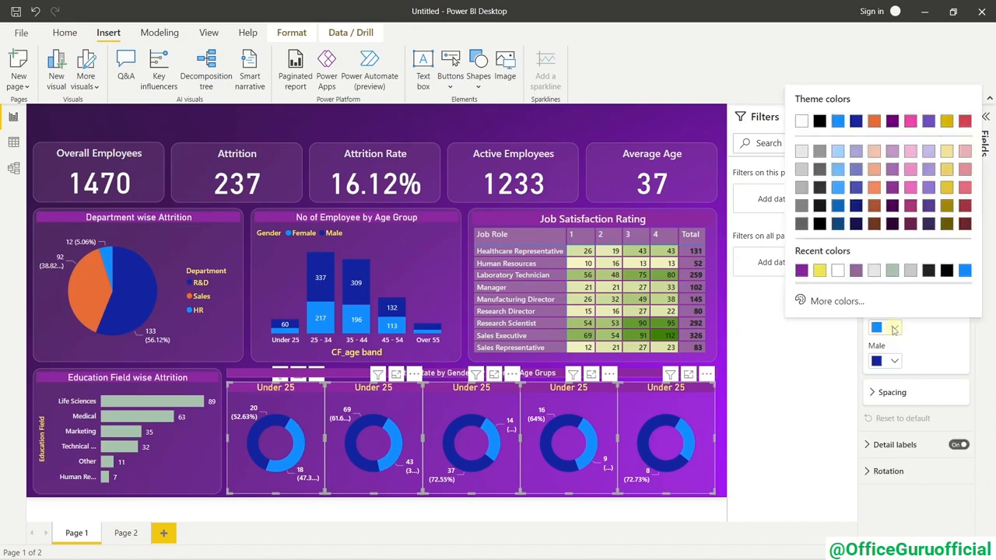
click(834, 299)
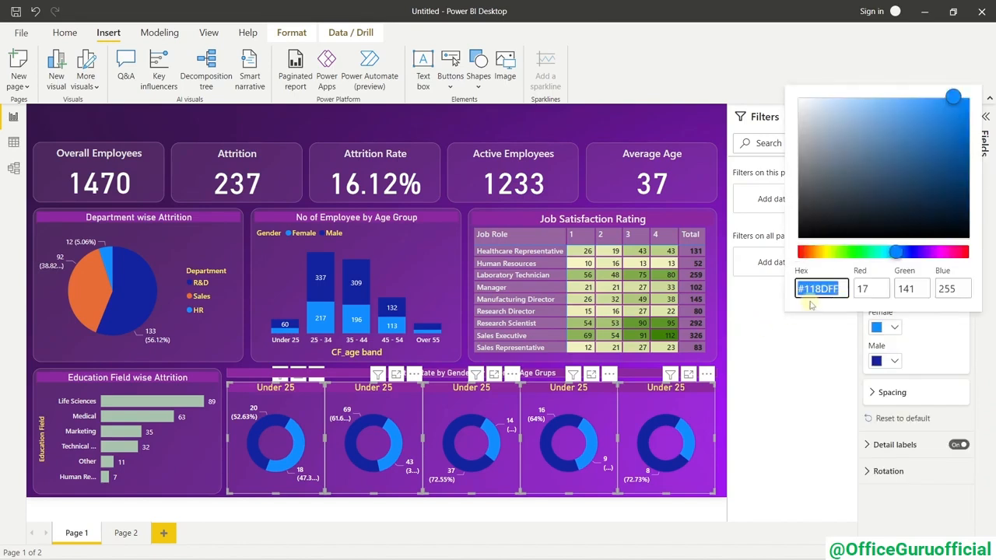
text(#E68)
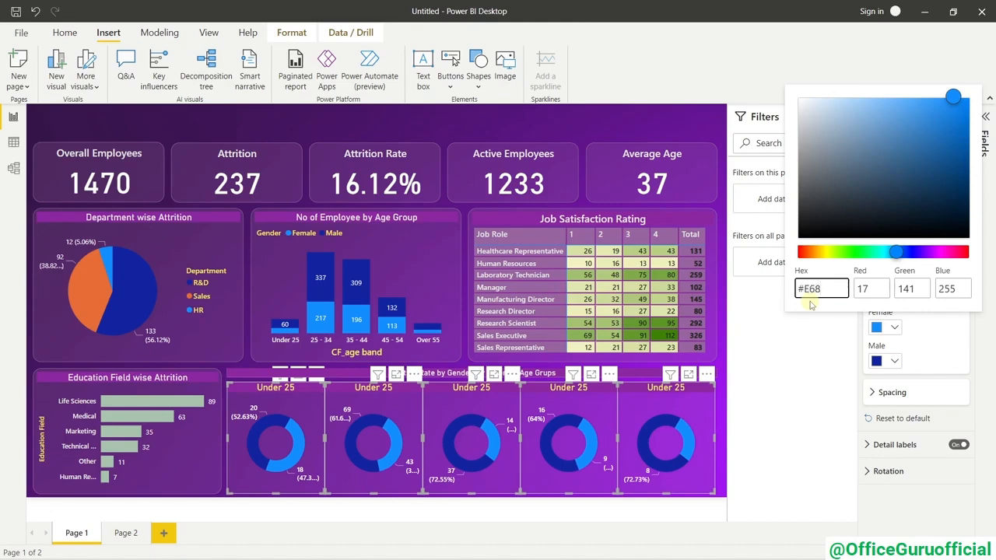
text(F96)
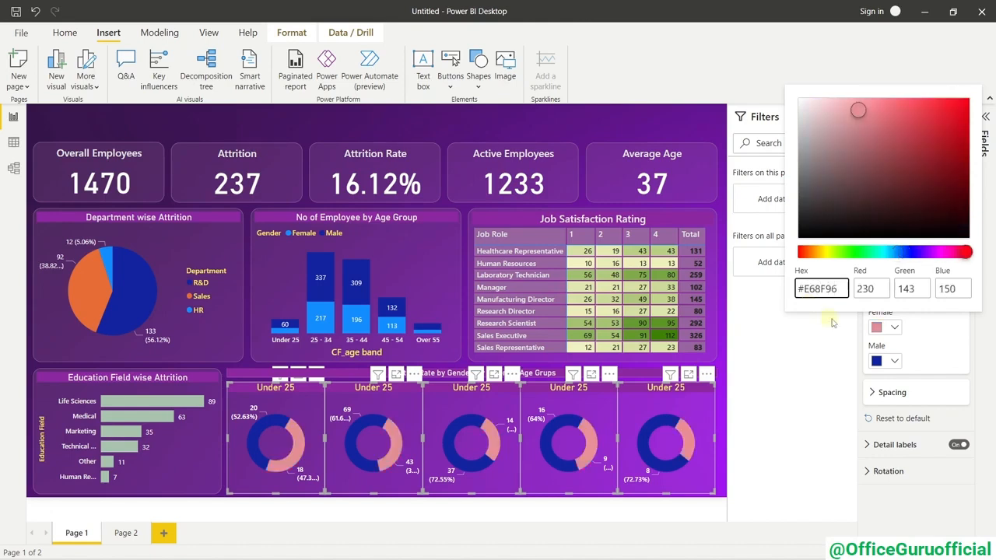
Set the Male slice color of the five donut charts to hex #0991E0.
click(885, 362)
click(831, 335)
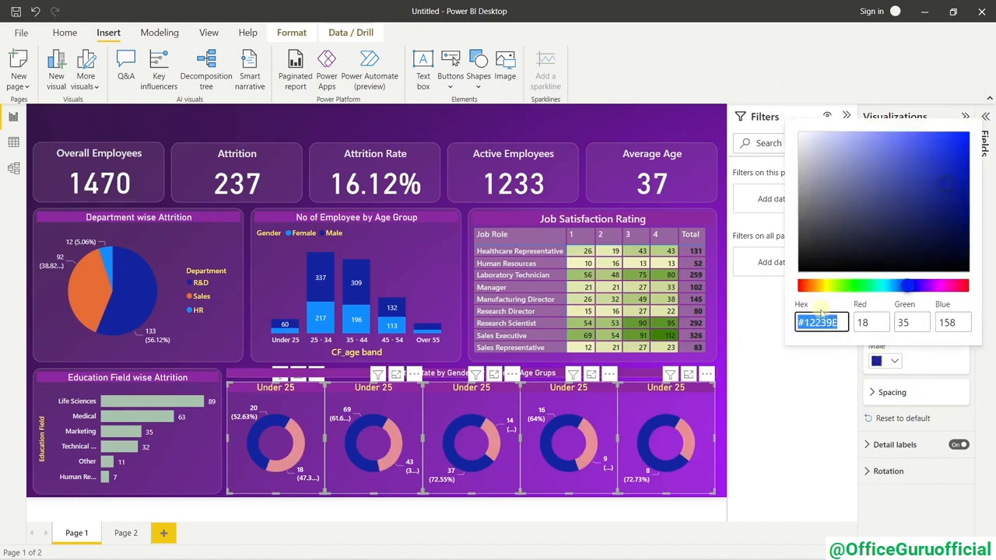
text(#09)
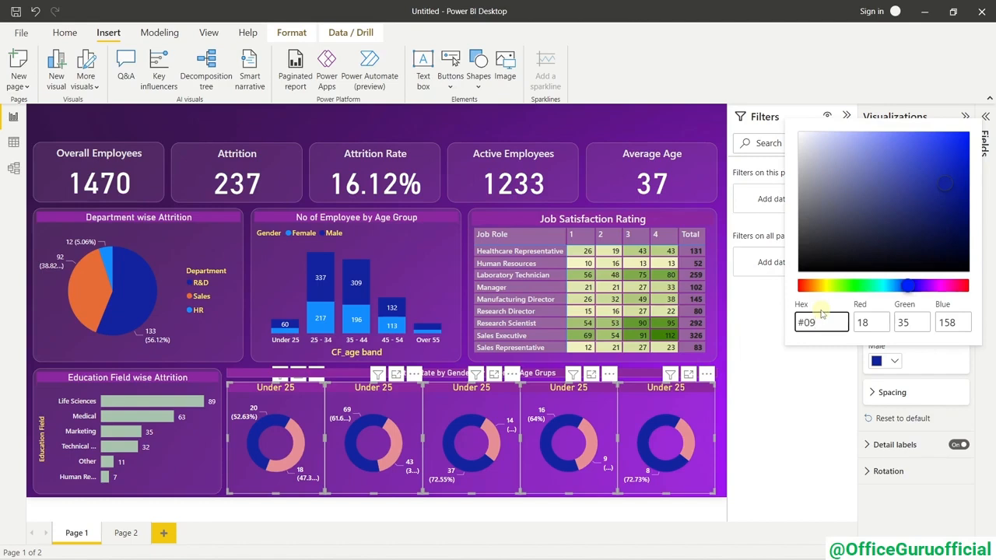
text(911E0)
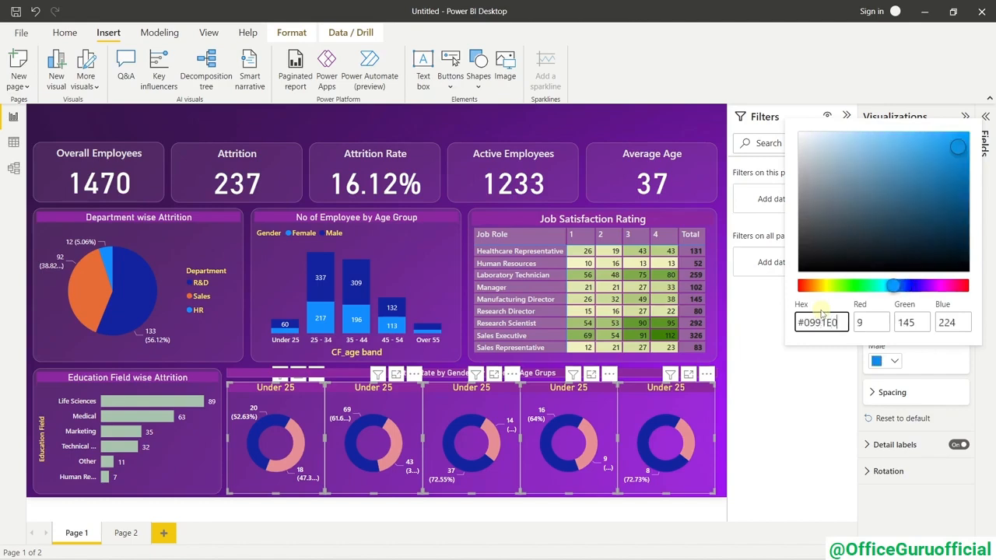
click(822, 376)
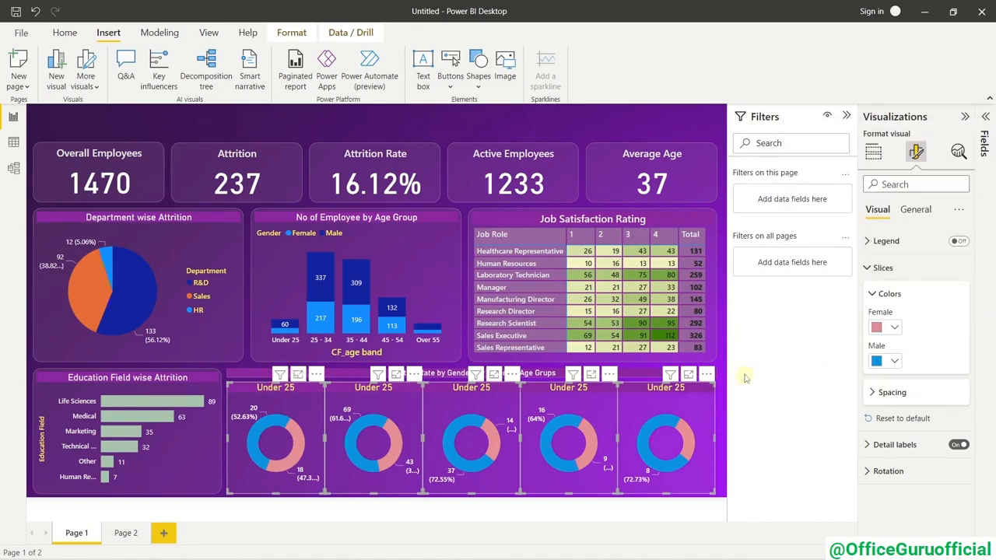
Rotate the slices of the 35 - 44 age band donut chart, trying 50 and 80 degrees before settling on 90.
click(421, 406)
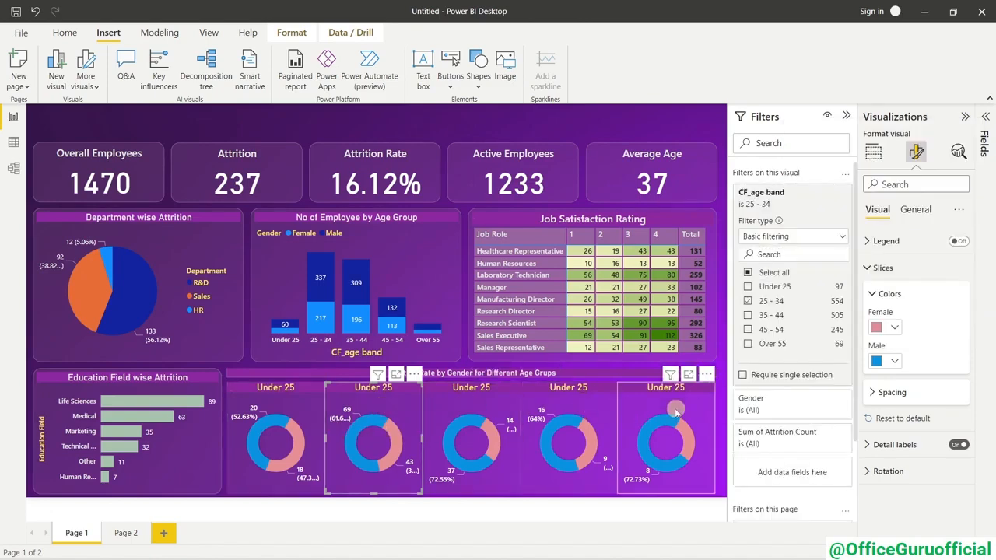
click(639, 410)
click(471, 413)
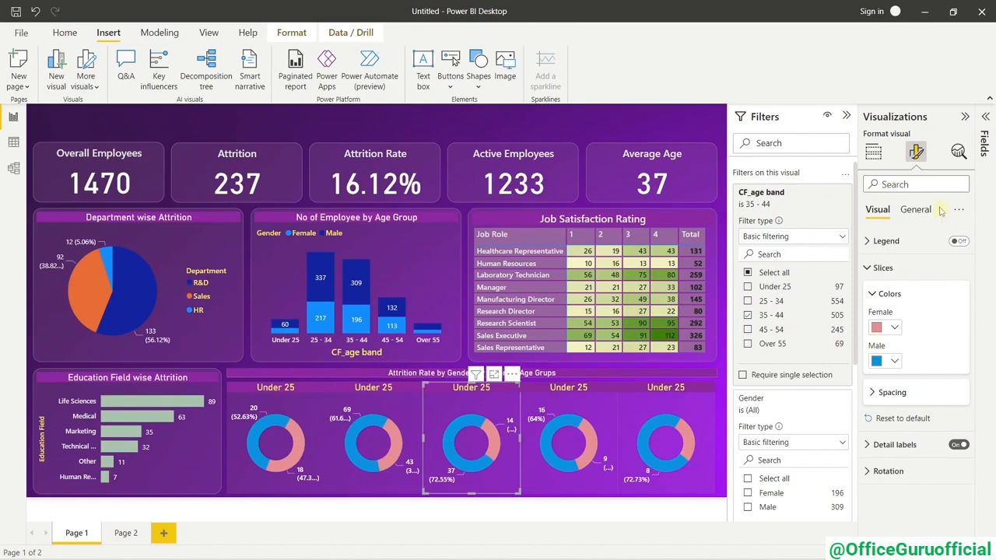
click(914, 211)
click(879, 210)
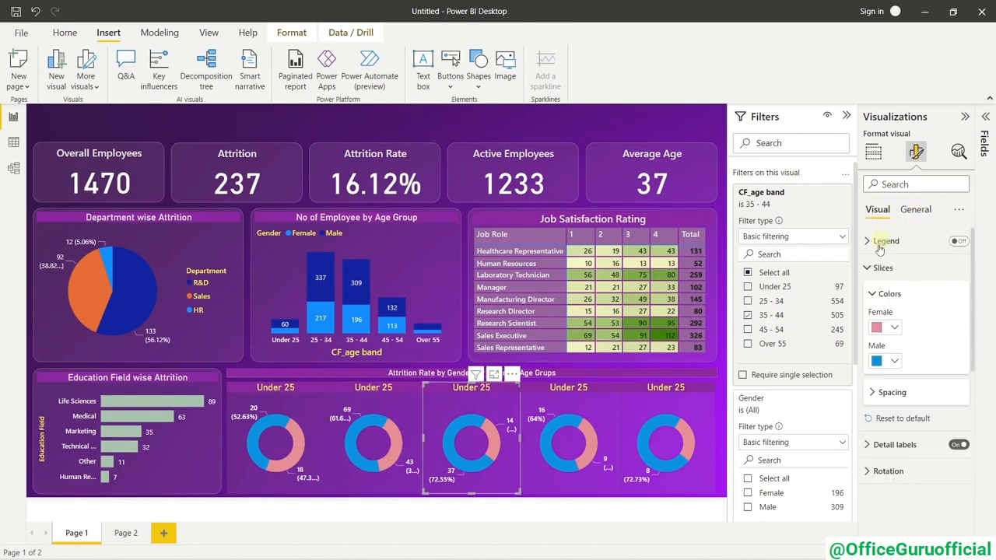
click(873, 267)
click(885, 320)
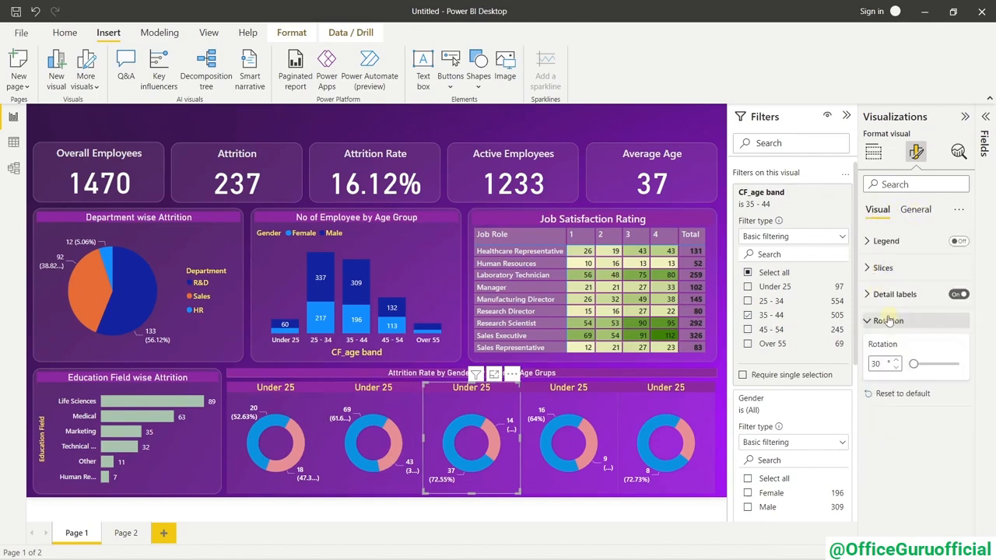
text(50)
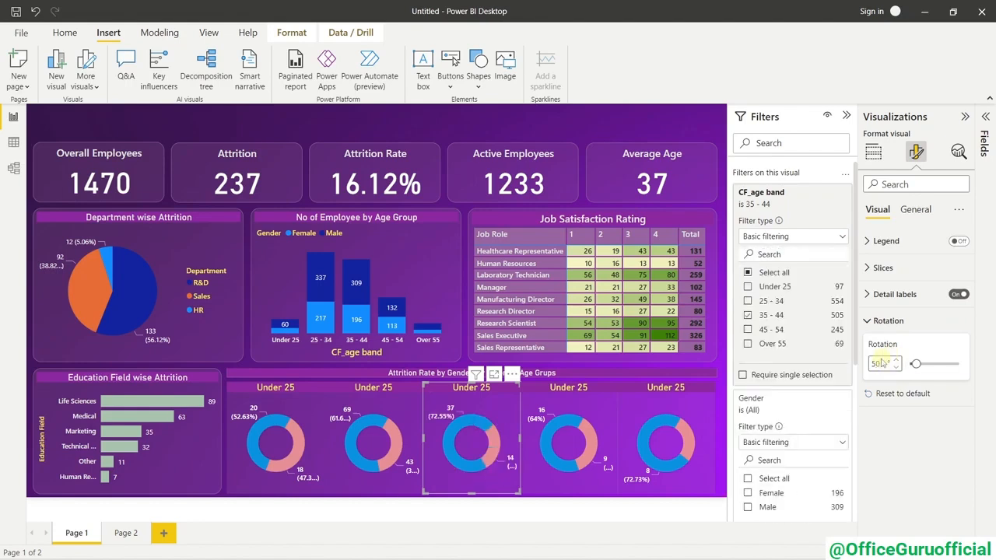
text(80)
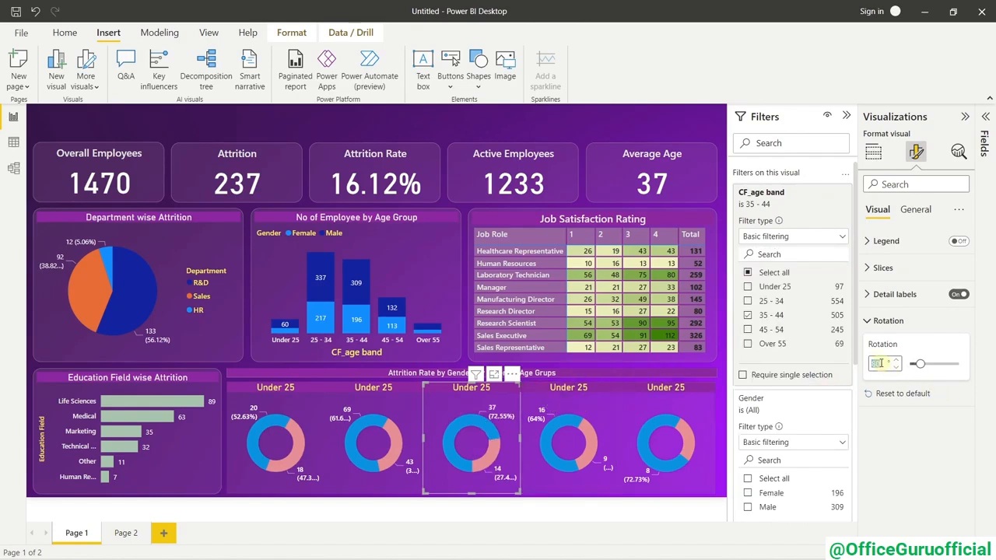
text(90)
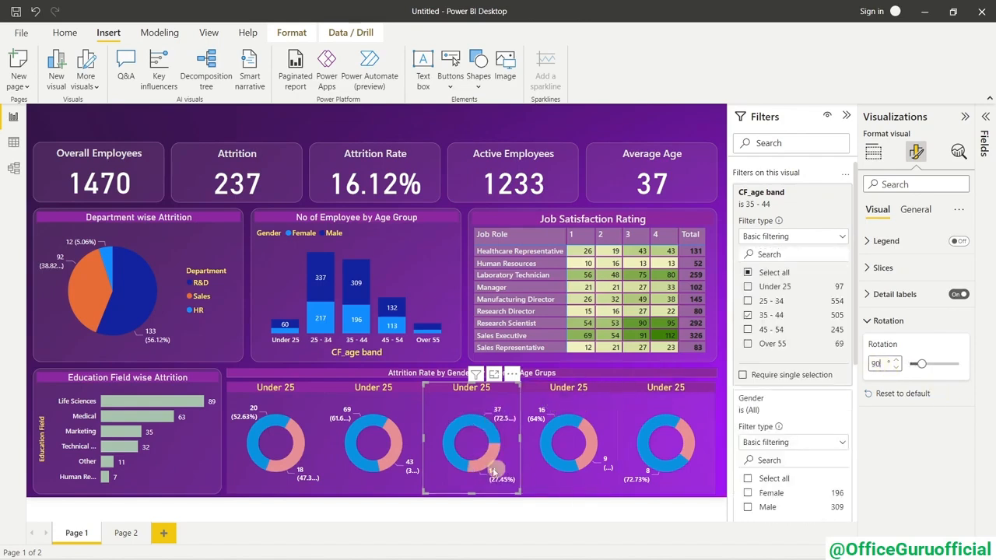
Set the slice rotation to 70 degrees for the 25 - 34 donut chart and 50 degrees for the 45 - 54 donut chart.
click(399, 411)
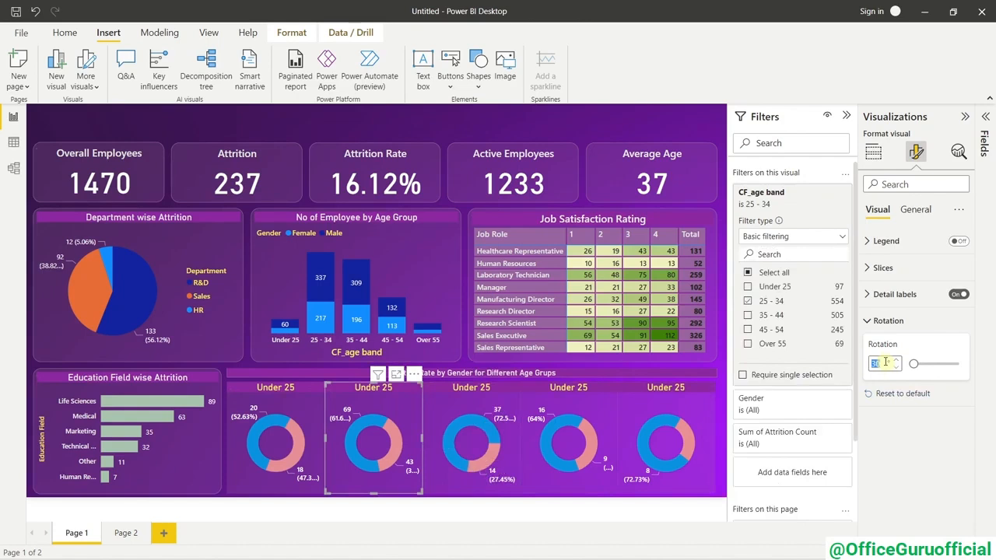
text(70)
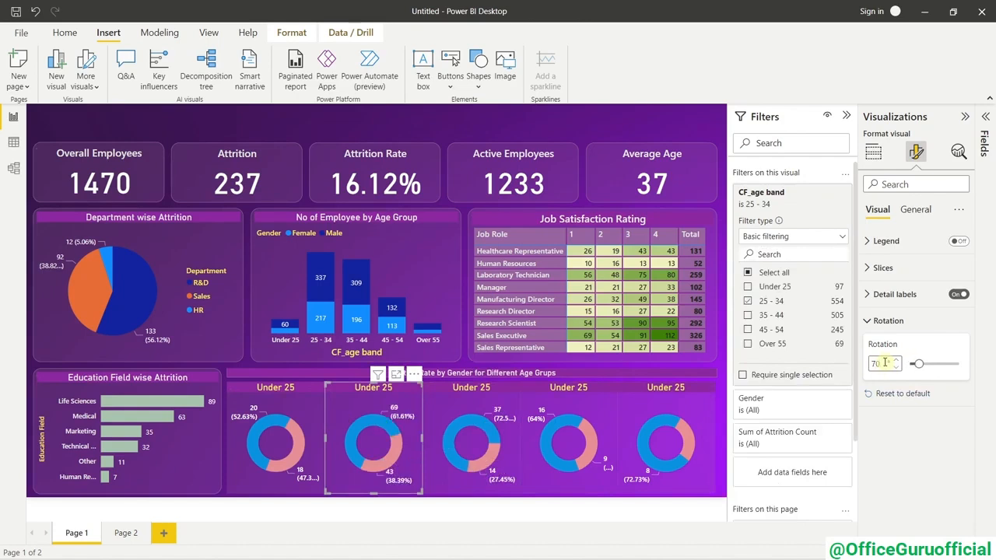
click(592, 443)
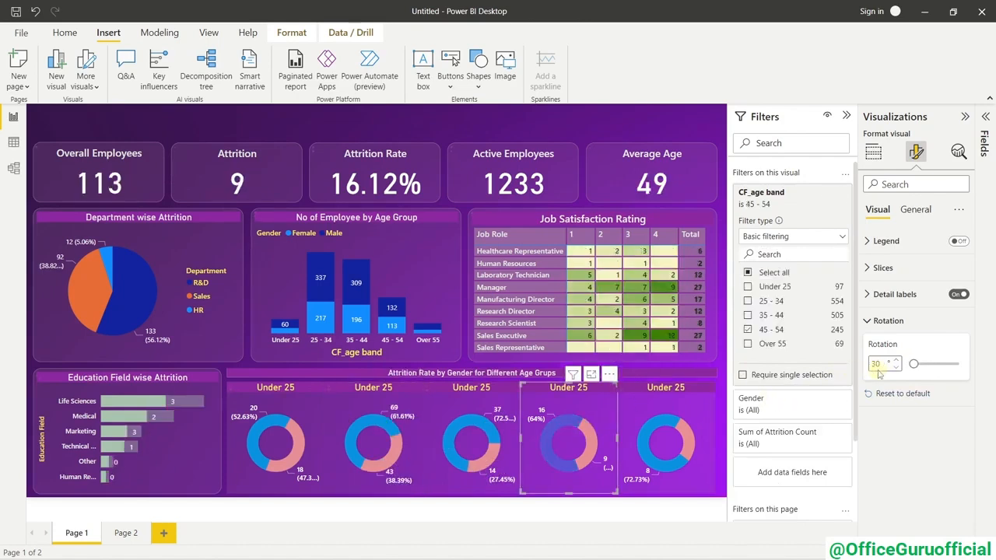
click(596, 439)
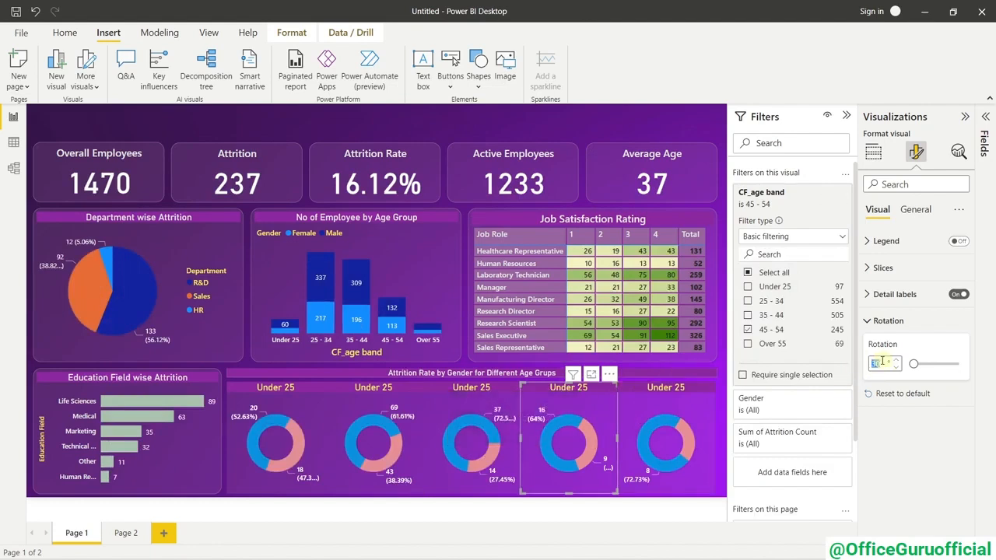
text(50)
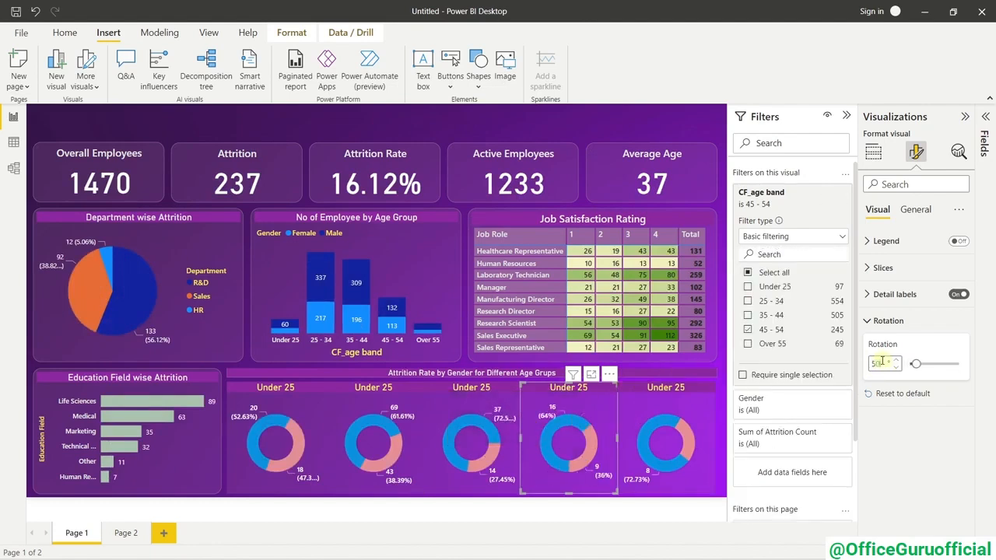
Rotate the slices of the Over 55 donut chart, trying 50, 90, 10 and 20 degrees before settling on 120.
click(667, 394)
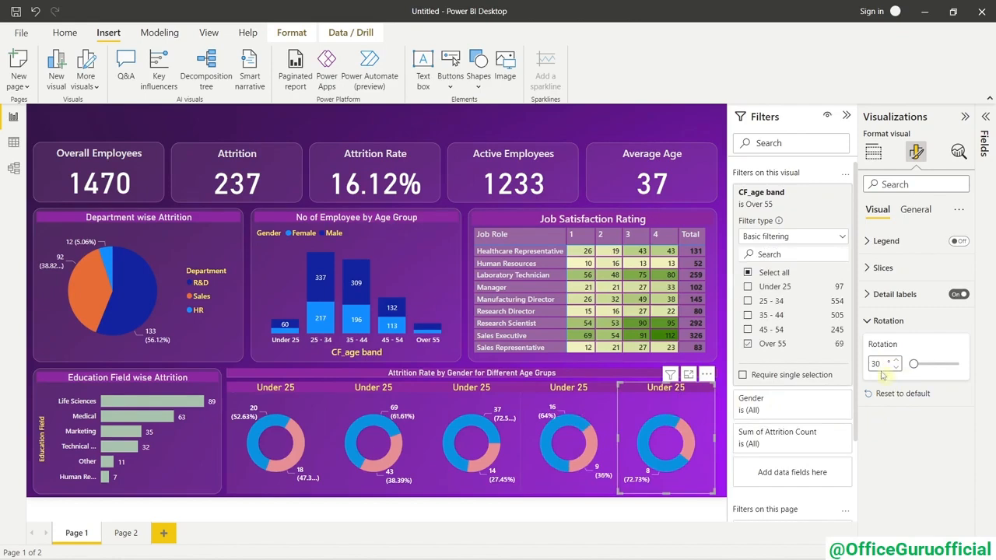
text(50)
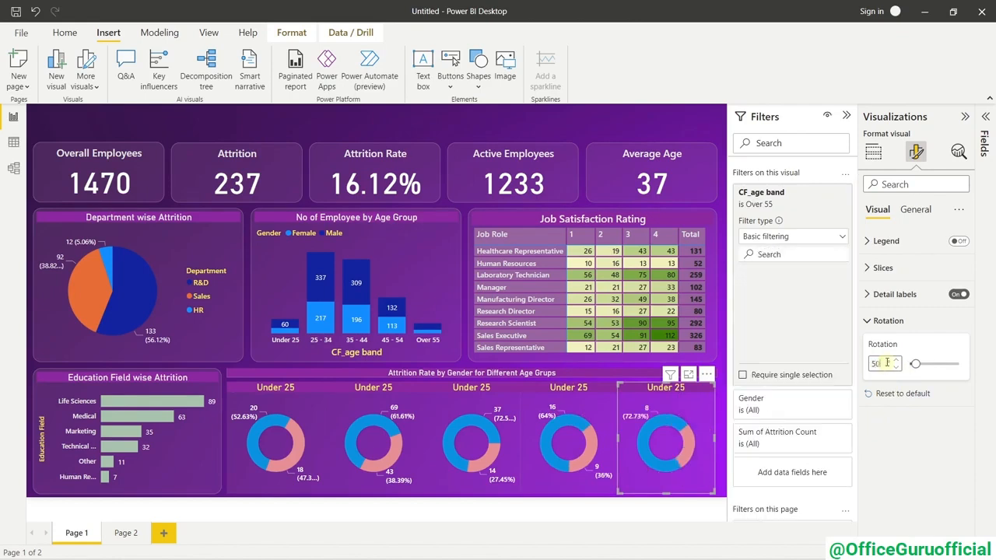
click(896, 370)
click(896, 369)
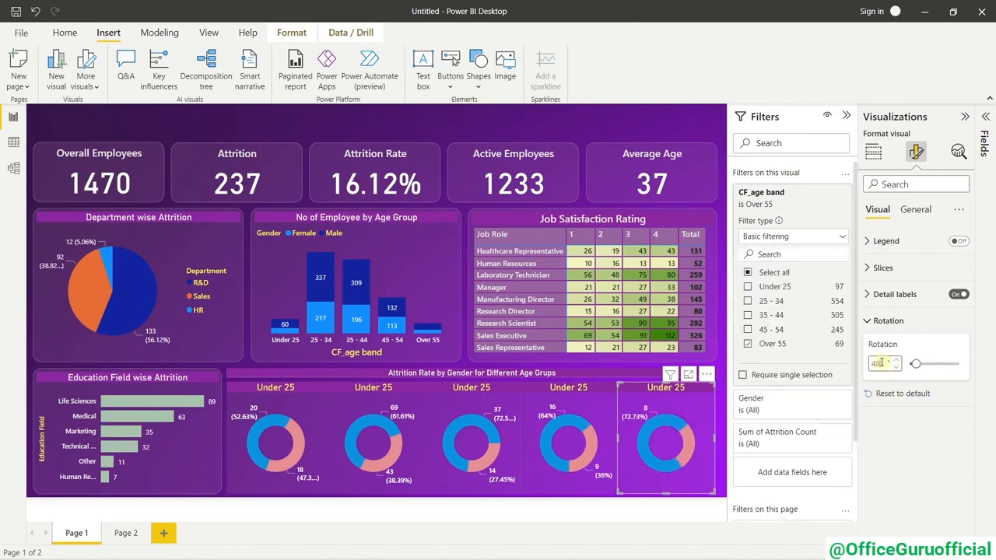
text(90)
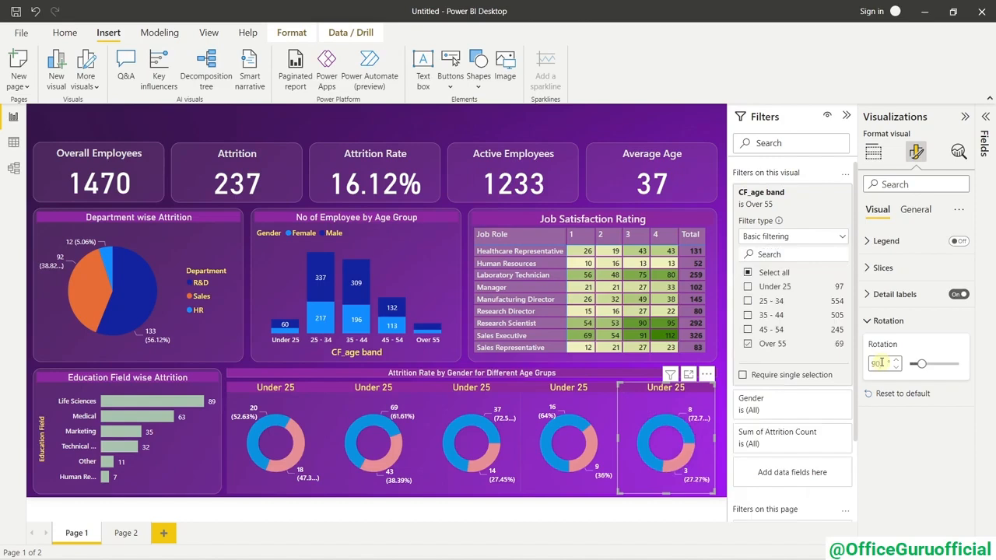
double_click(877, 364)
text(10)
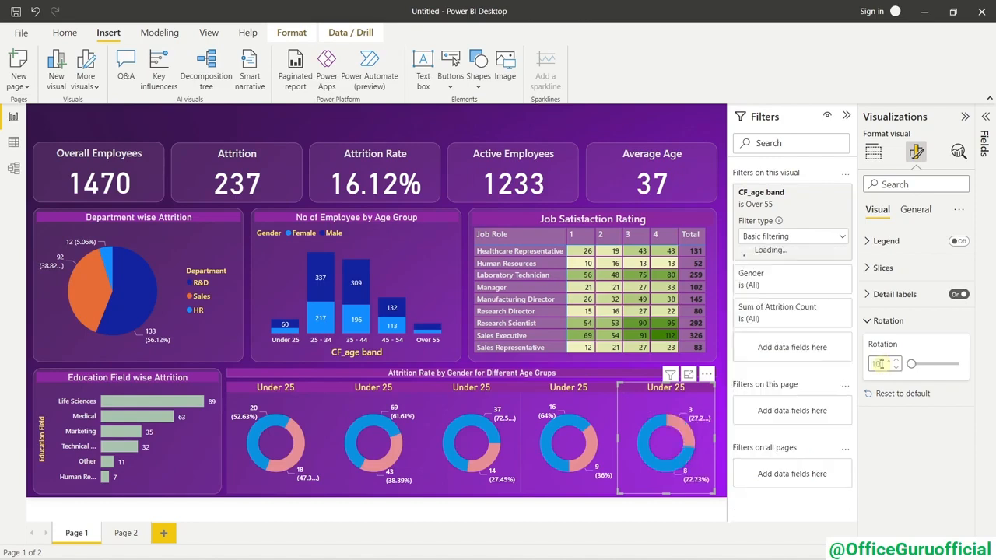
text(20)
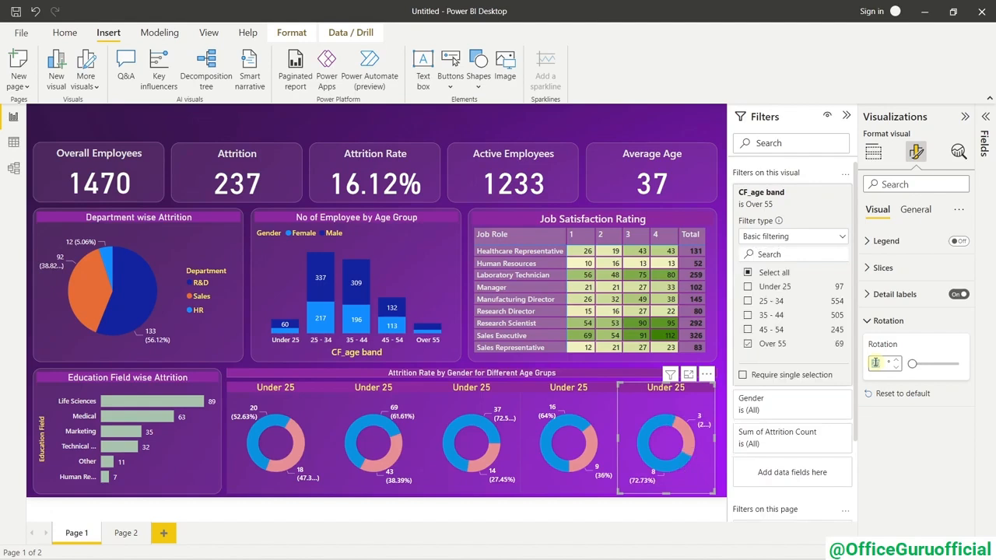
text(120)
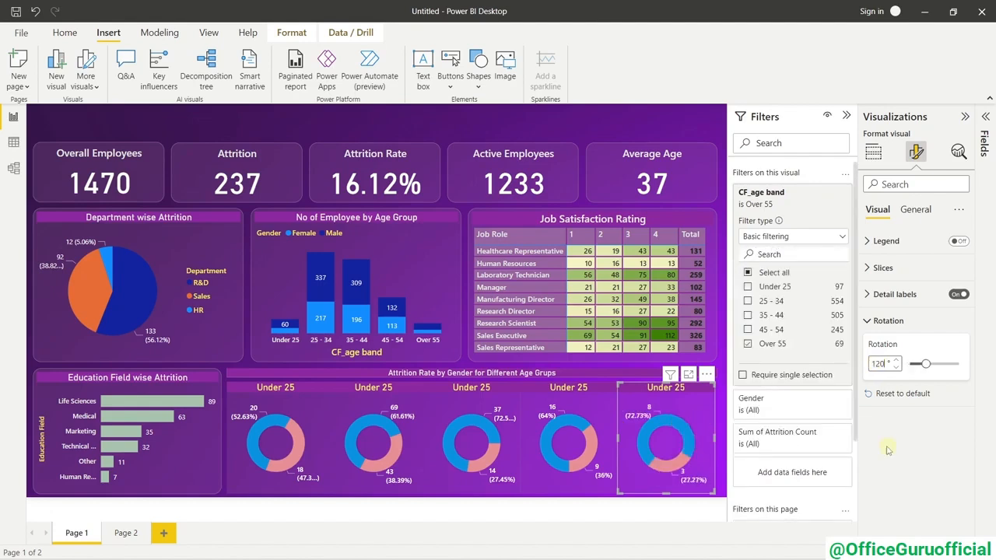
click(631, 520)
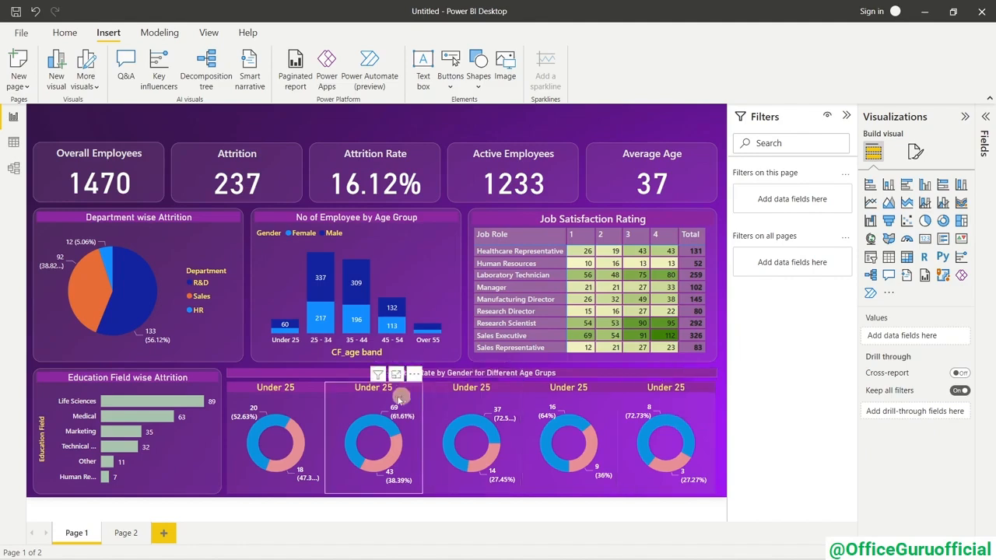
Open the title text of the donut chart filtered to the 25 - 34 age band for editing.
click(372, 388)
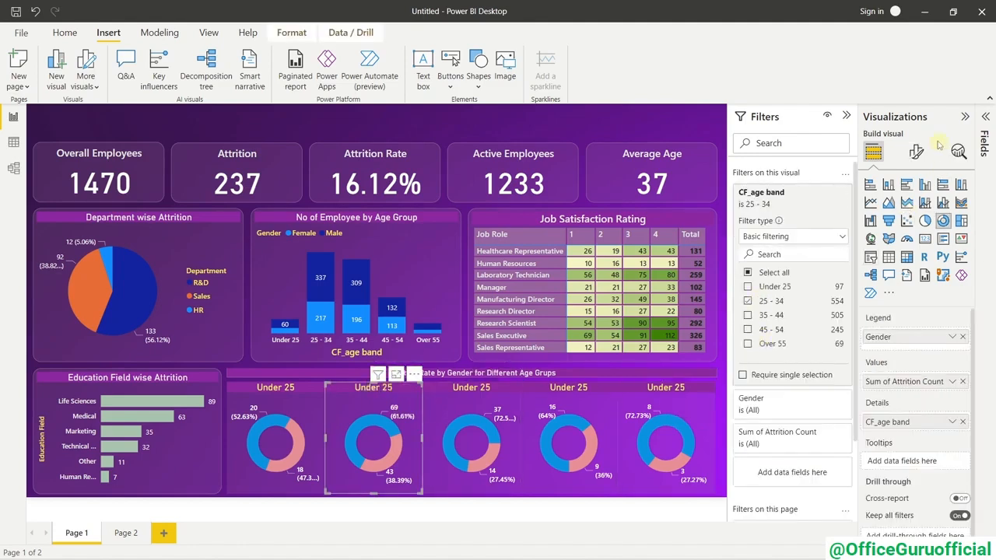
click(916, 151)
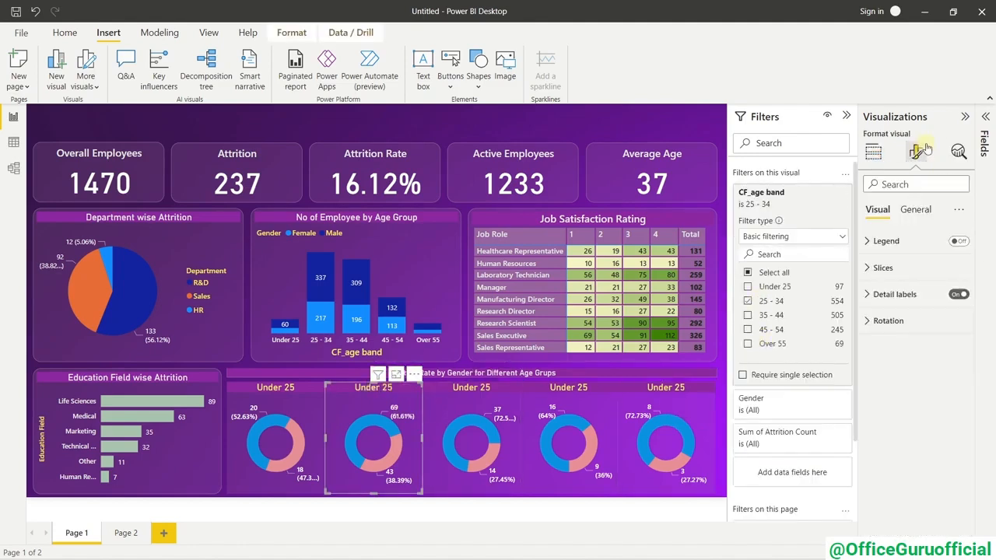
click(914, 209)
click(889, 268)
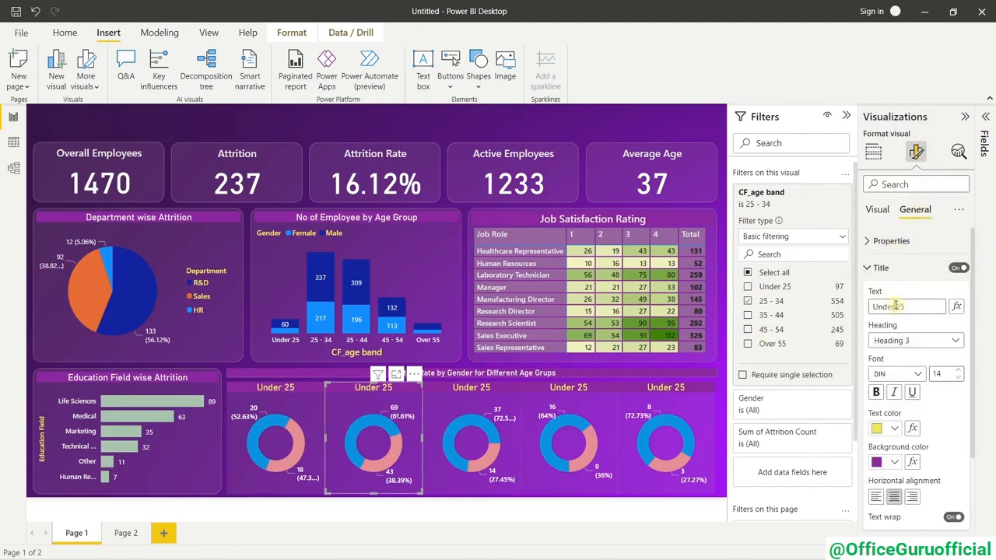
triple_click(897, 306)
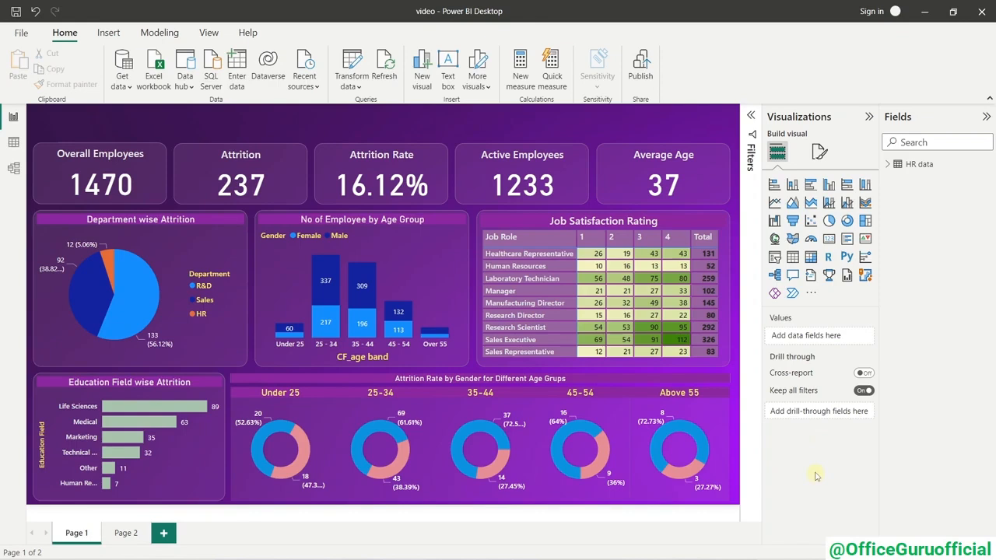
Insert a blank card visual about 115 wide by 114 high and place it over the age group column chart.
click(829, 239)
drag(84, 162, 186, 262)
drag(212, 301, 466, 289)
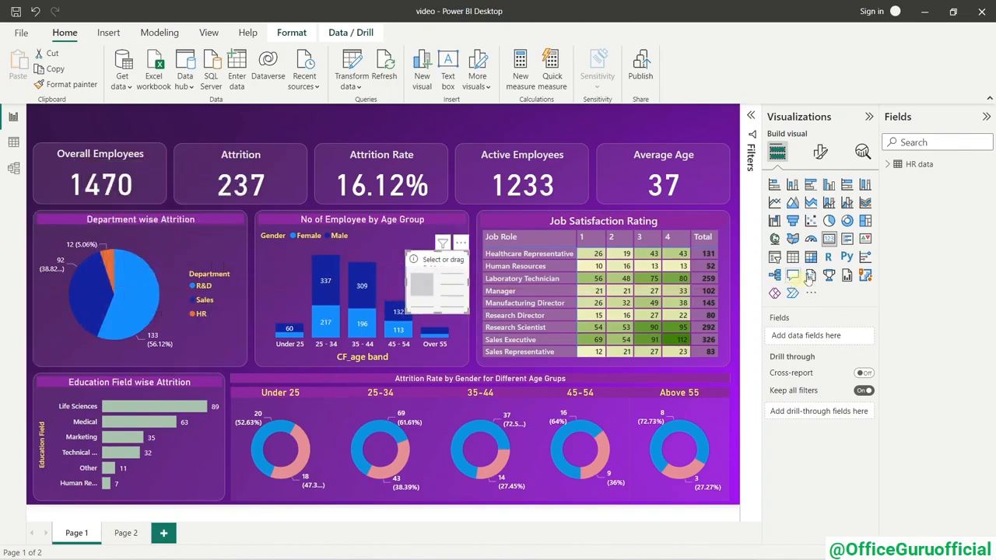
Add the Attrition Count field to the card and filter the card to the Under 25 value of CF_age band.
click(889, 169)
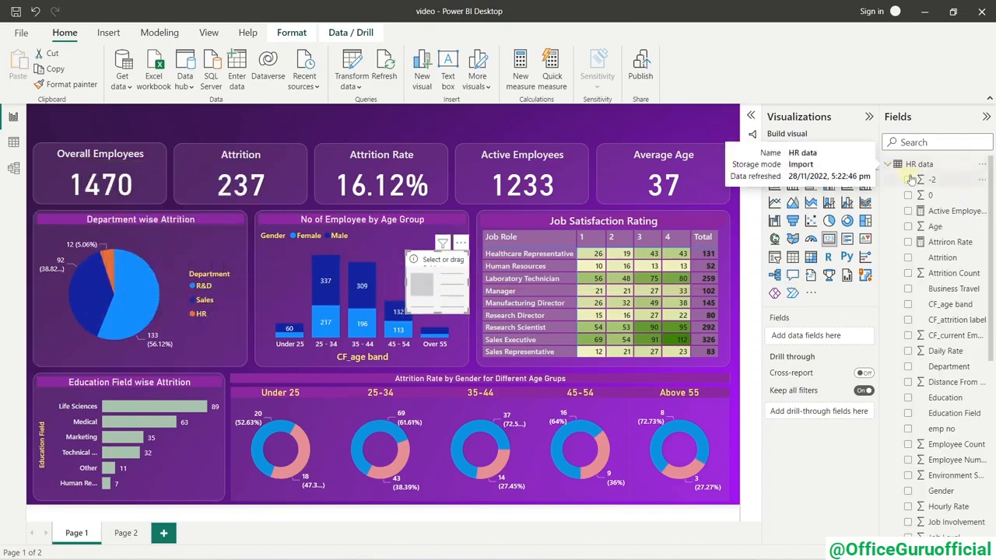
drag(965, 273, 826, 338)
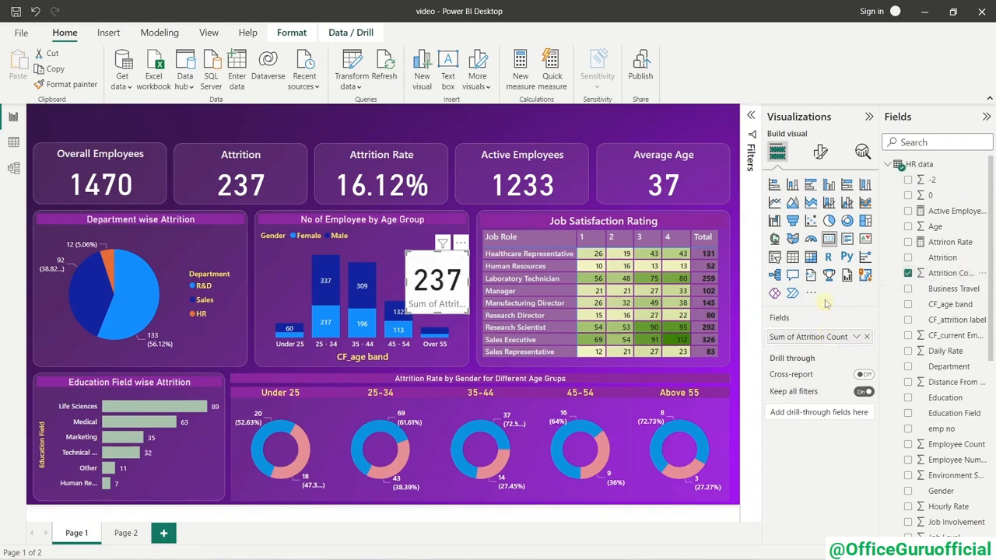
click(870, 116)
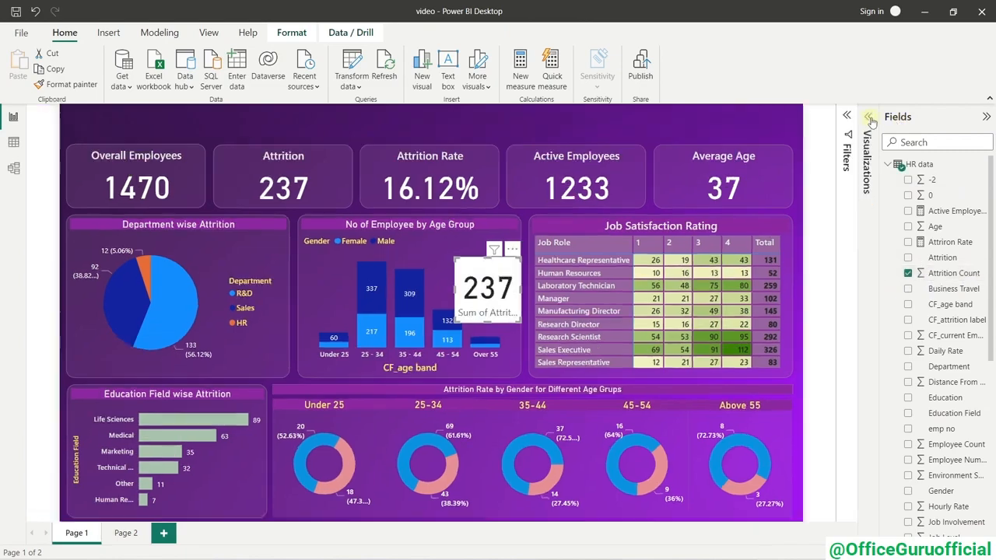
click(852, 117)
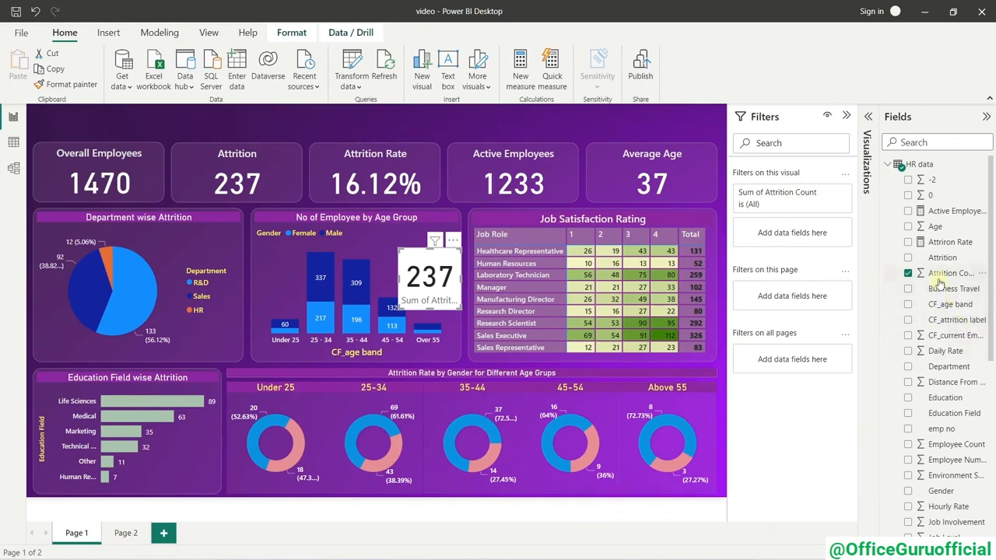
drag(950, 305, 798, 234)
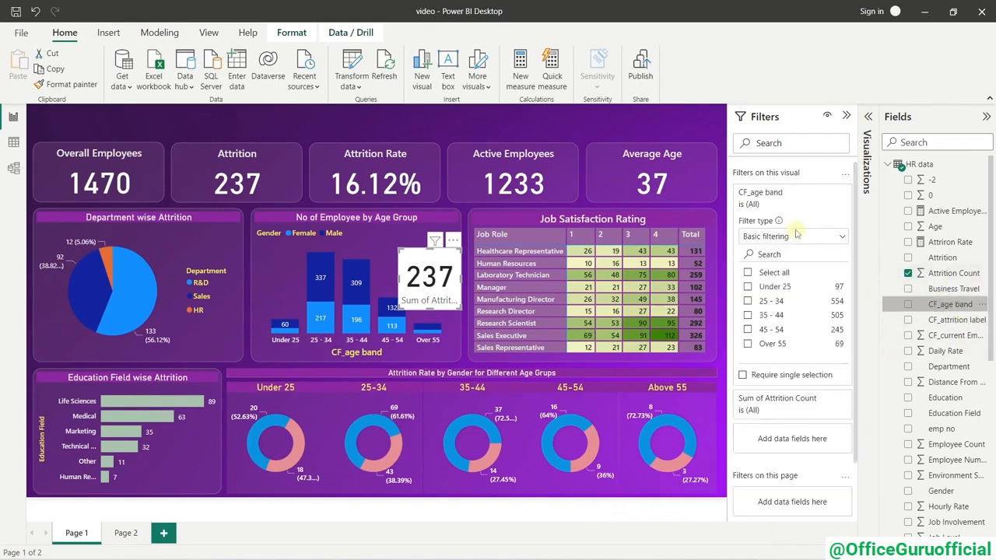
click(749, 287)
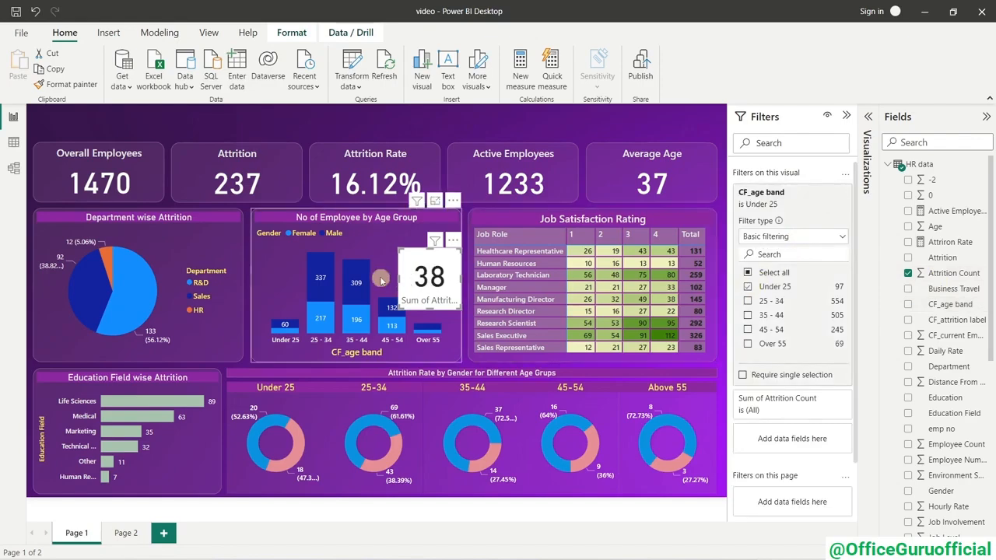
Turn off the category label of the Under 25 attrition card.
click(846, 116)
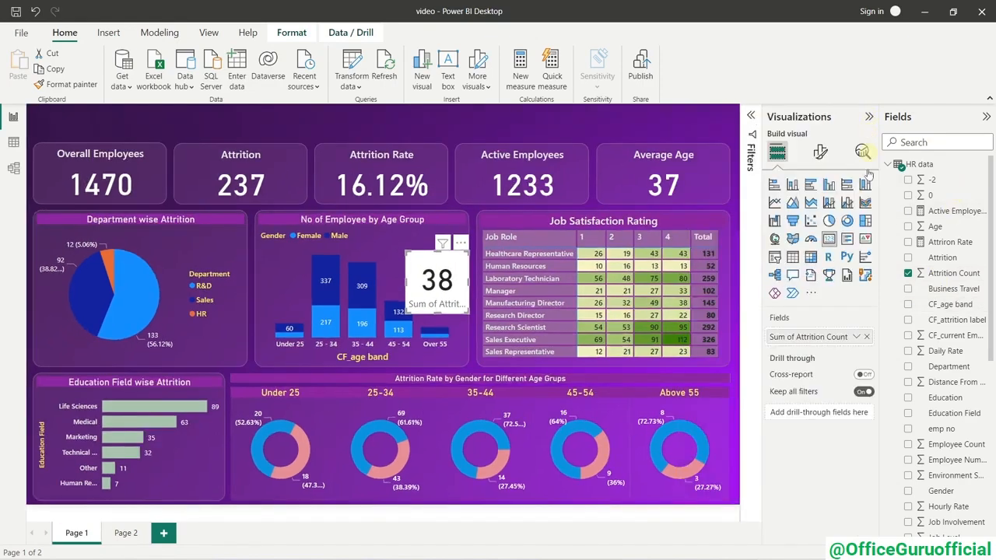
click(986, 116)
click(848, 118)
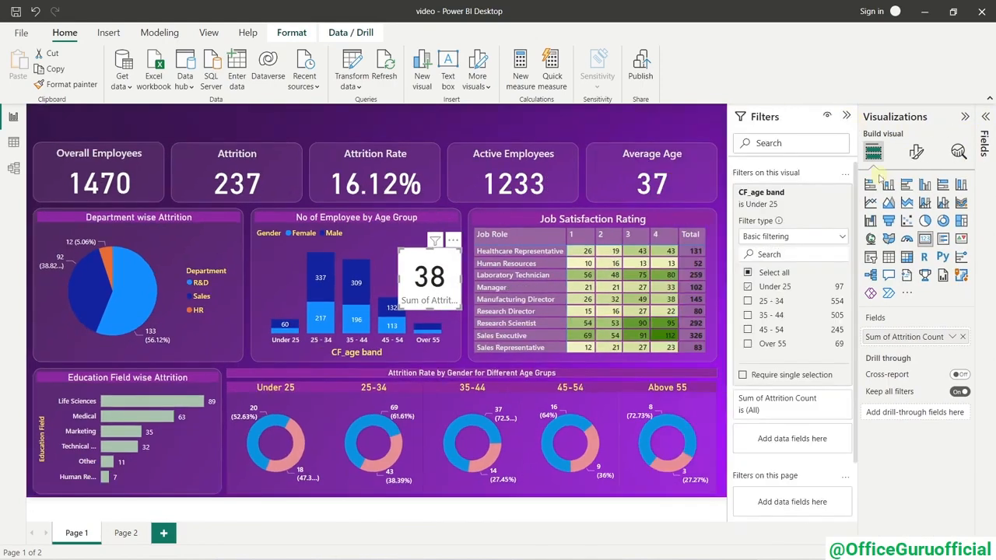
click(917, 153)
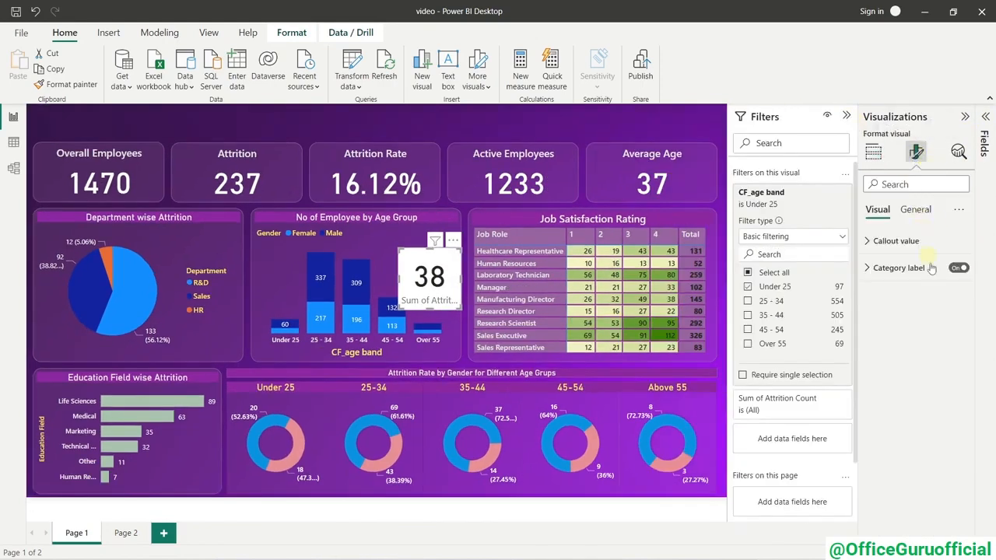
click(959, 267)
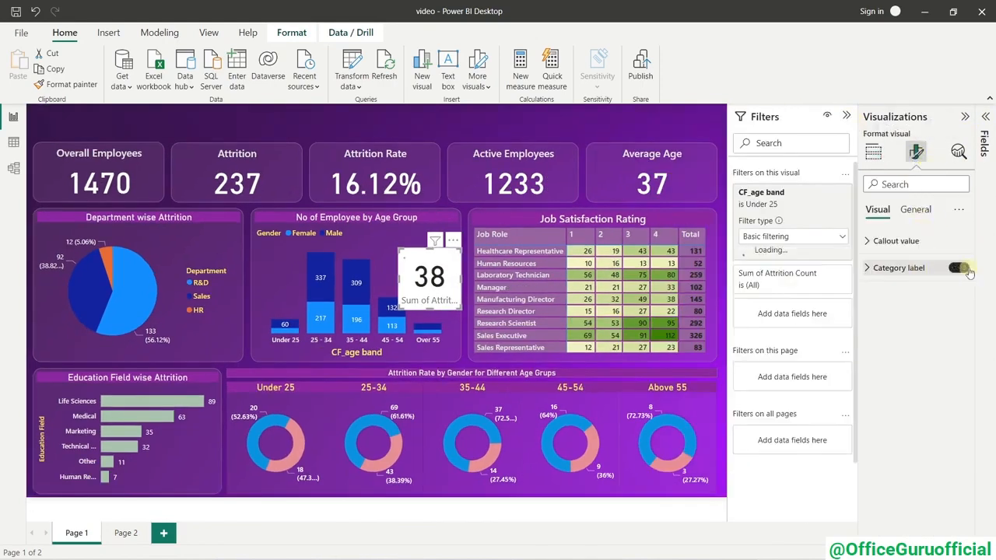
Give the card a background in the recent muted purple color with 75% transparency.
click(916, 209)
click(879, 241)
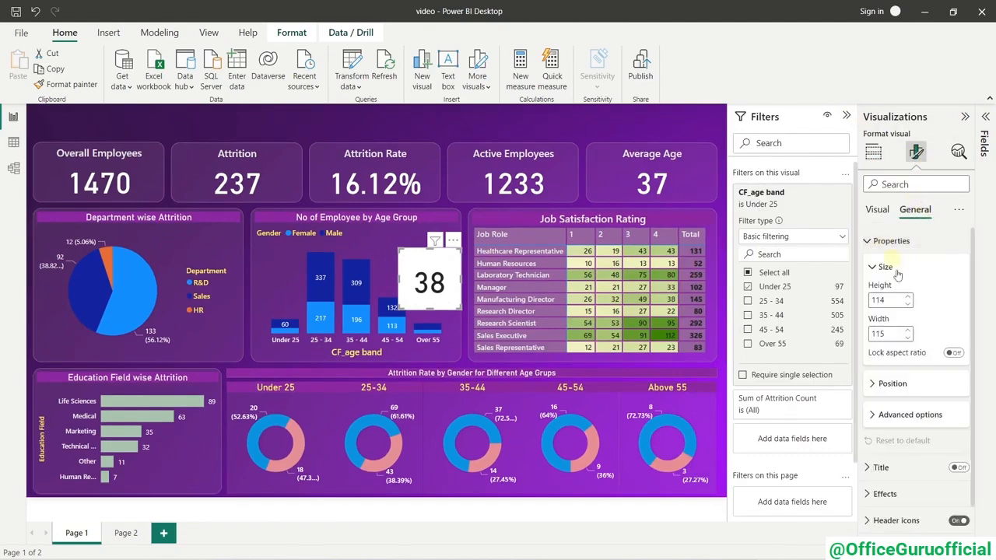
scroll(916, 330, down, 1)
click(884, 452)
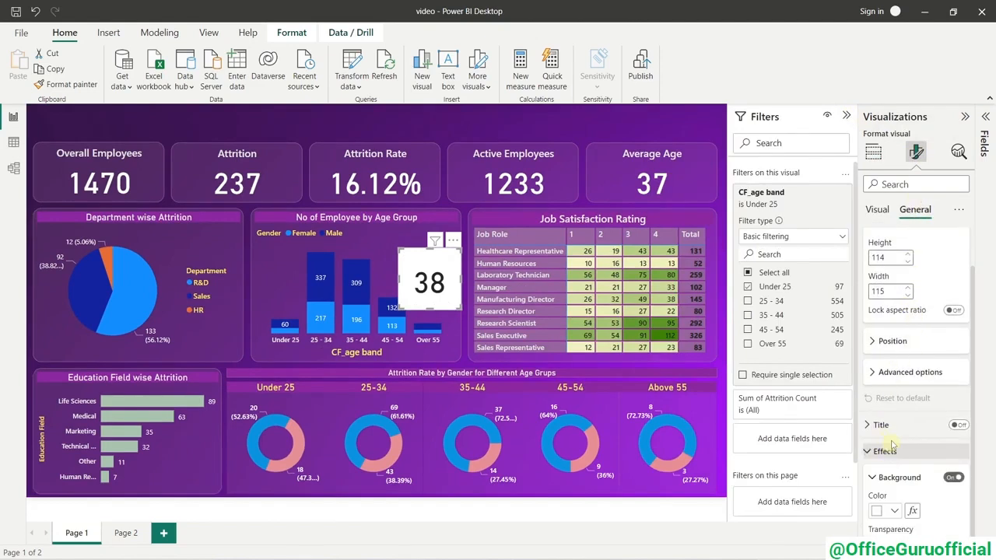
click(894, 322)
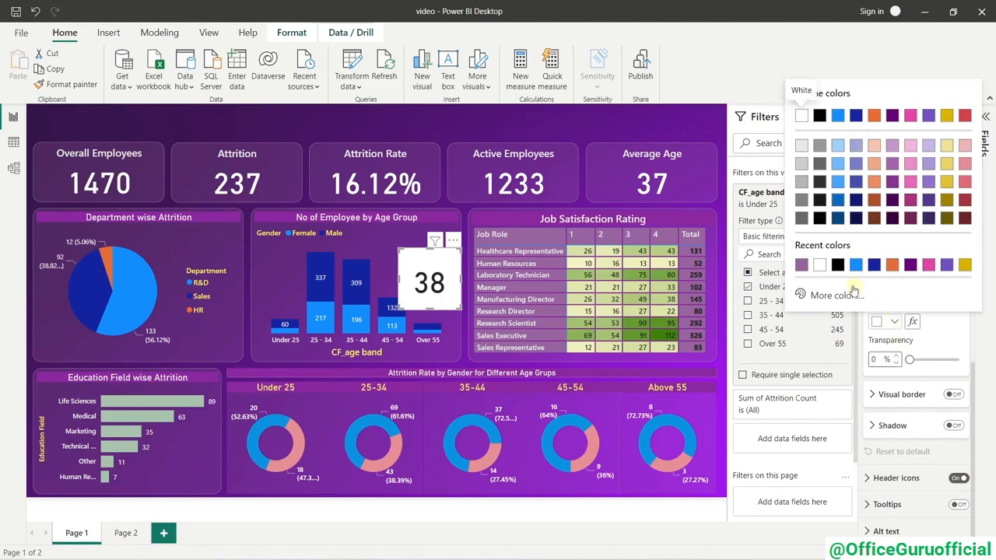
click(804, 265)
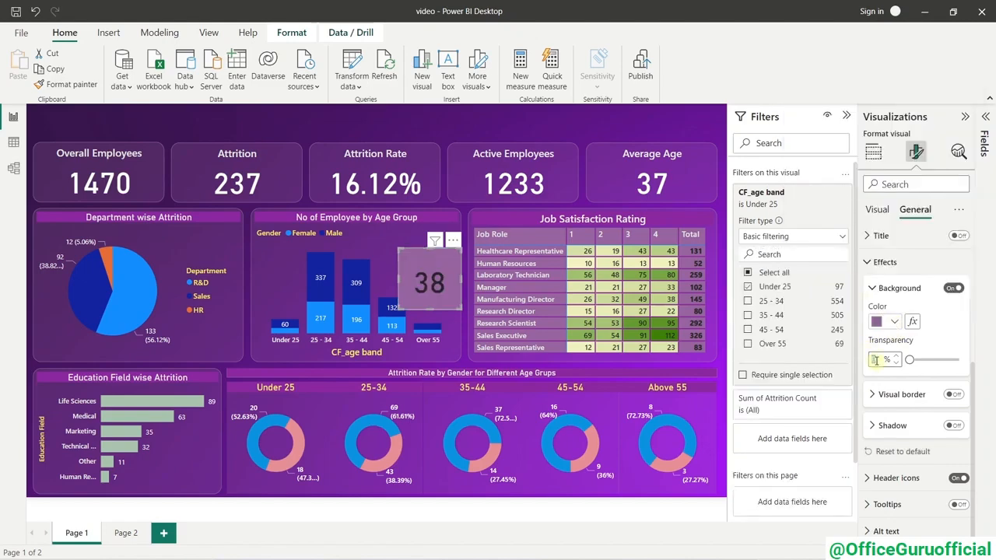
text(75)
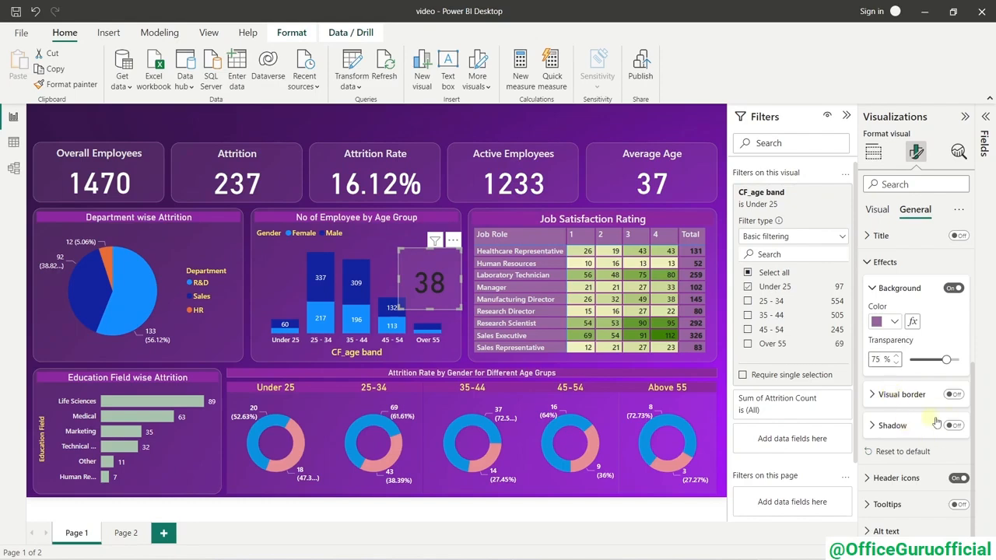
Set the card's callout value to font size 20 in Segoe UI Bold.
click(878, 210)
click(891, 242)
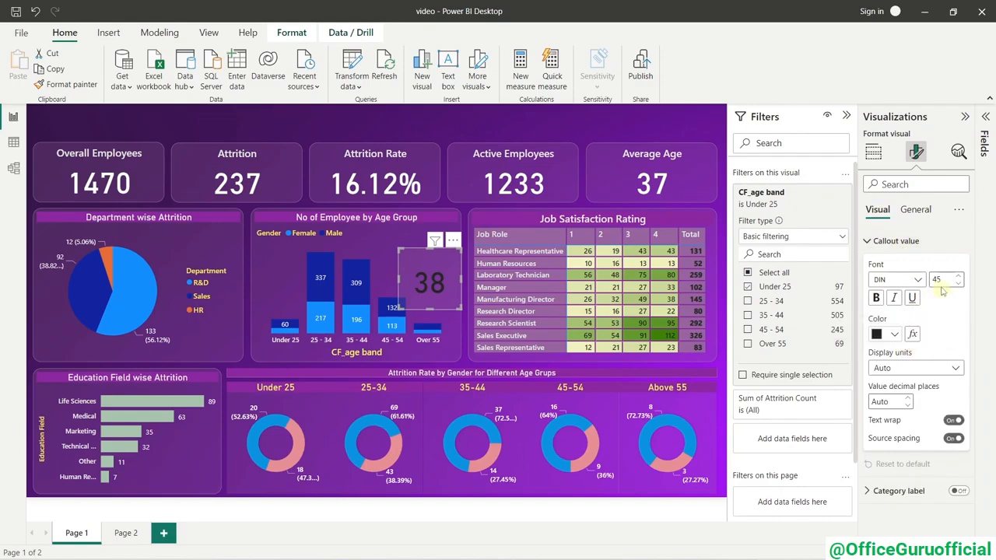
click(943, 280)
text(20)
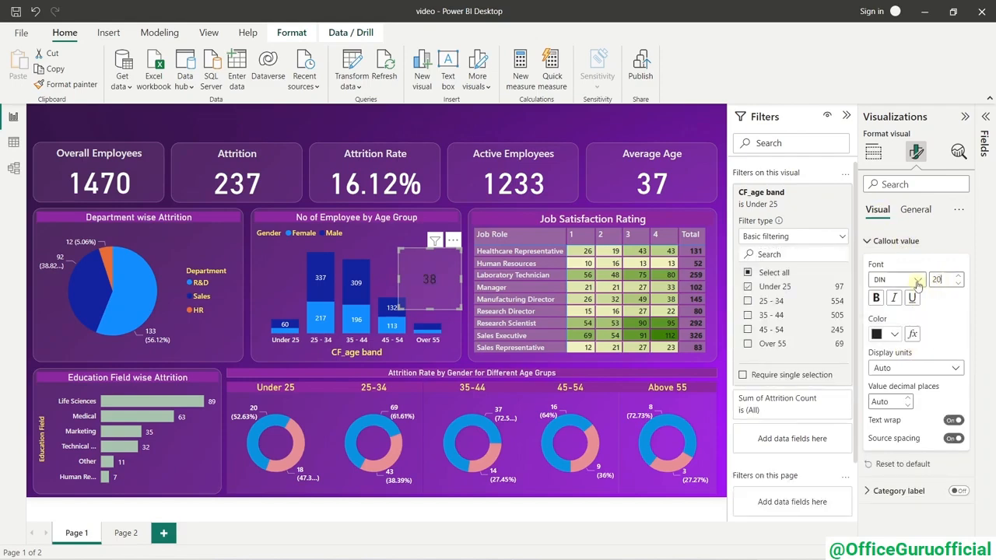
click(909, 280)
scroll(914, 389, down, 5)
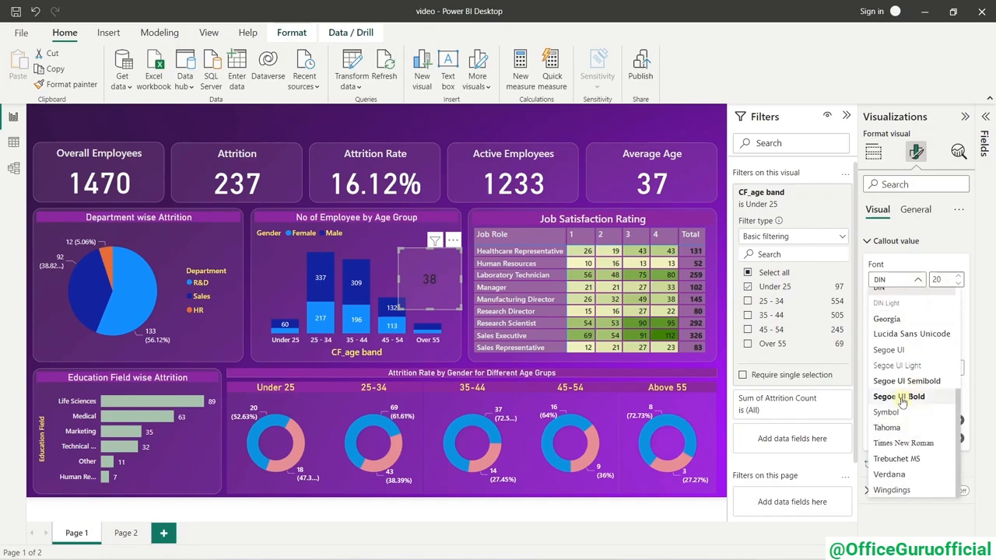
click(915, 398)
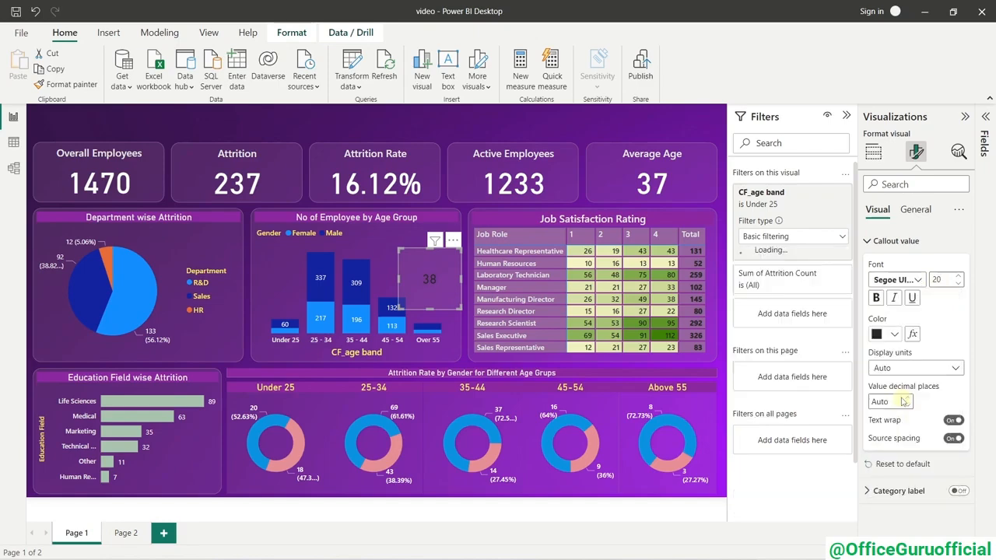
Set the card's callout value color to the custom yellow #E3F60D.
click(895, 334)
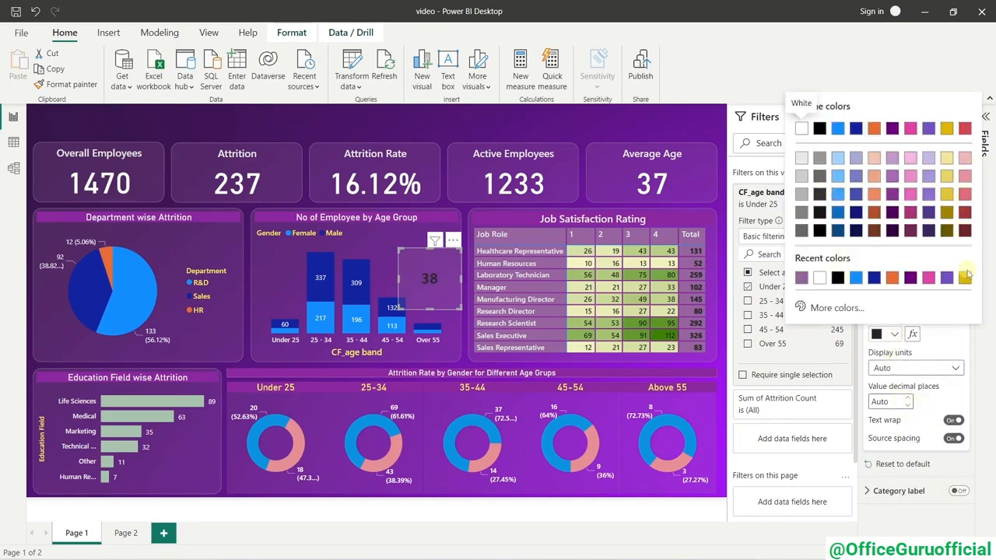
click(837, 309)
drag(843, 262, 828, 263)
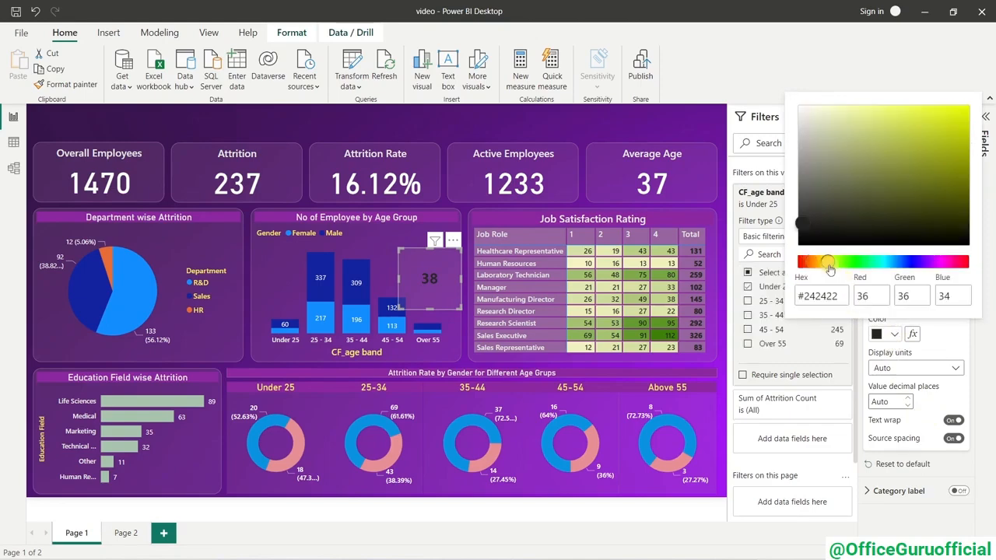
click(956, 110)
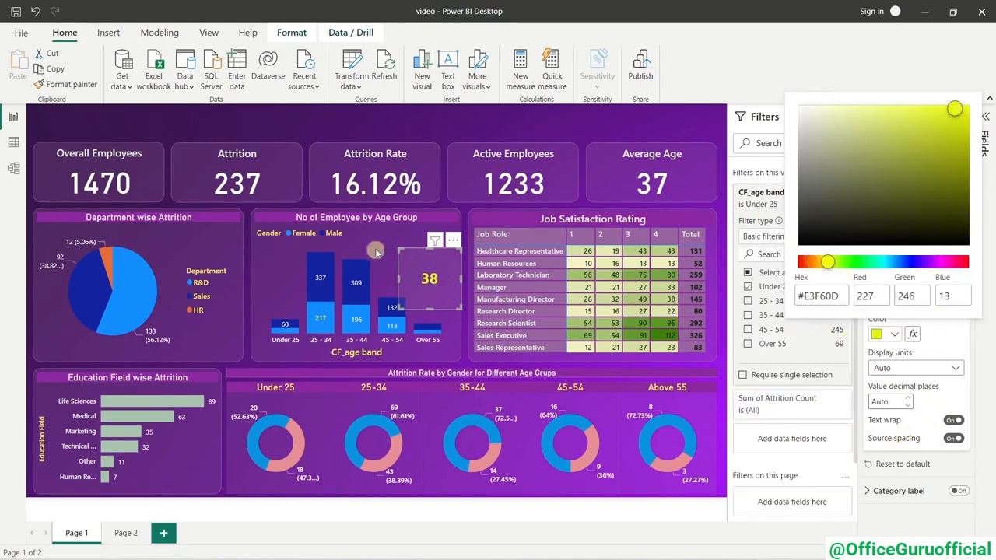
Shrink the Under 25 attrition card to fit its number and place it in the centre of the Under 25 donut.
click(397, 249)
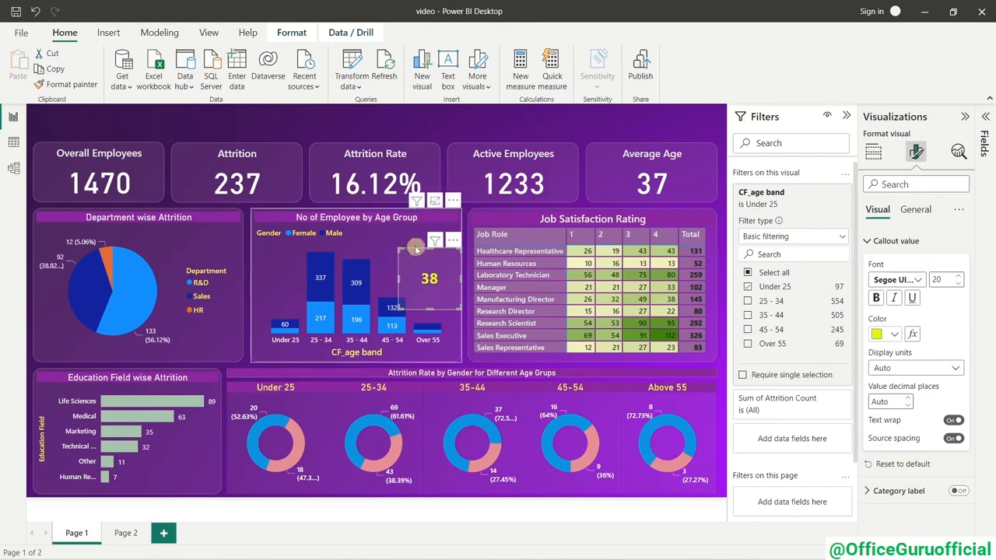
drag(399, 249, 436, 288)
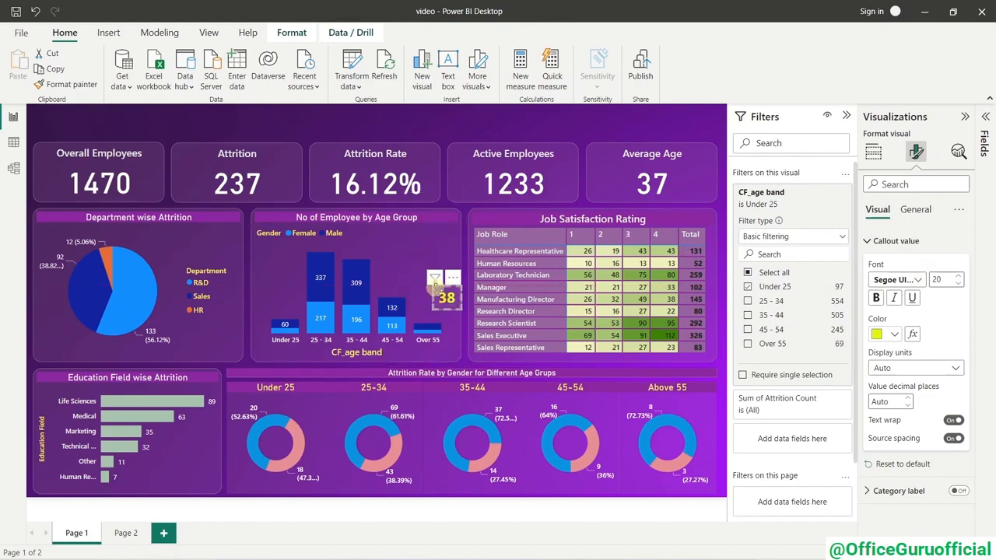
drag(421, 333, 284, 451)
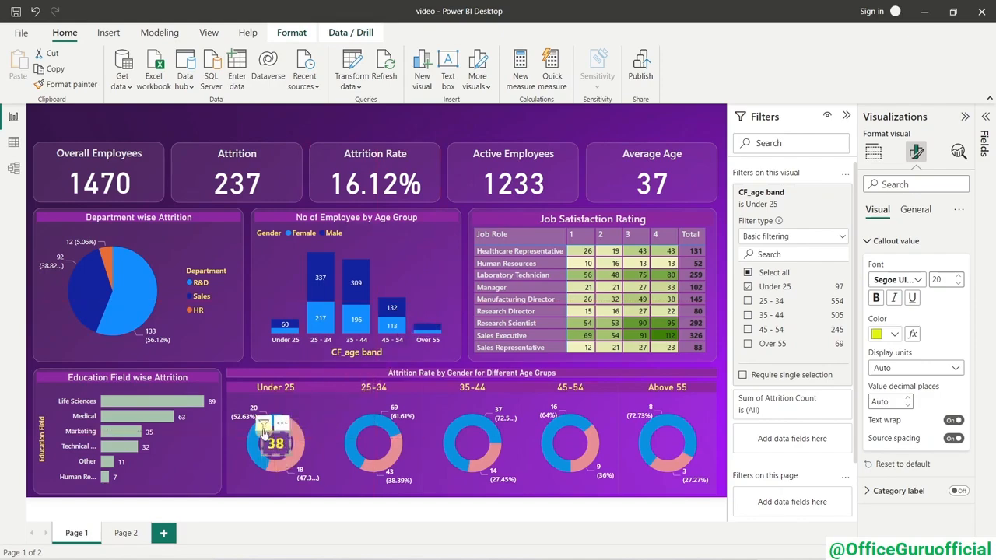
click(367, 479)
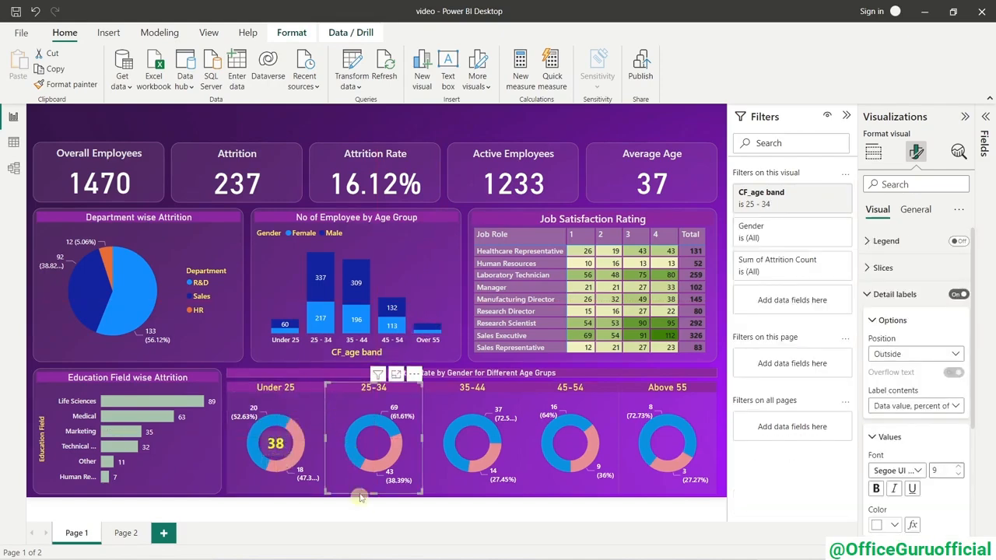
Duplicate the Under 25 attrition card and centre one copy in each of the 25-34, 35-44, 45-54 and Above 55 donuts.
click(284, 450)
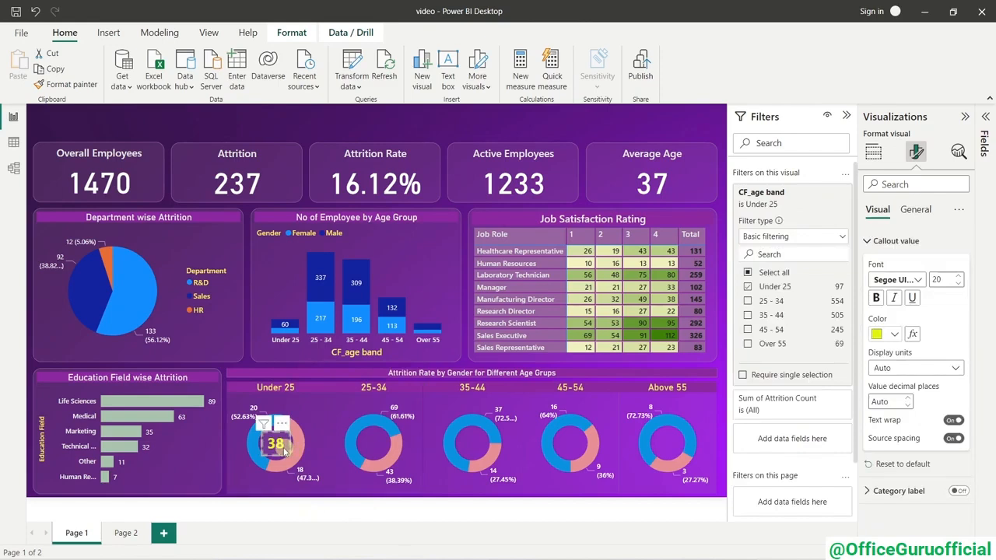
key(ctrl+c)
key(ctrl+v)
drag(284, 451, 379, 447)
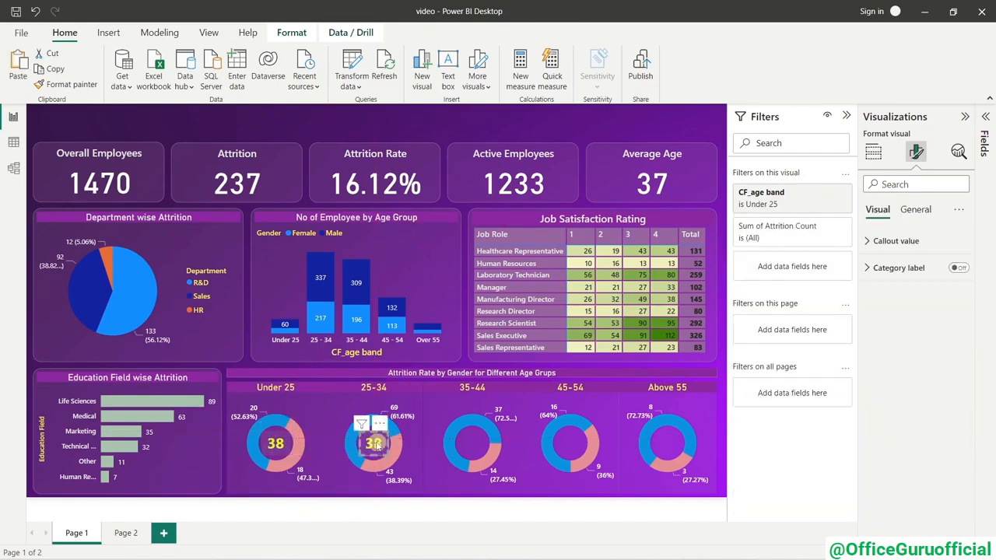
key(ctrl+v)
drag(269, 455, 468, 447)
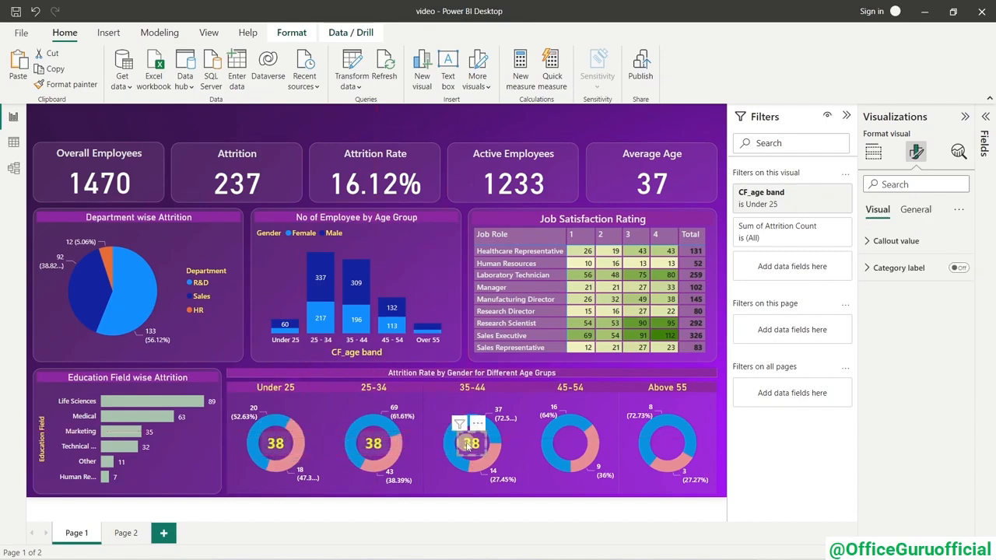
key(ctrl+v)
drag(289, 456, 572, 450)
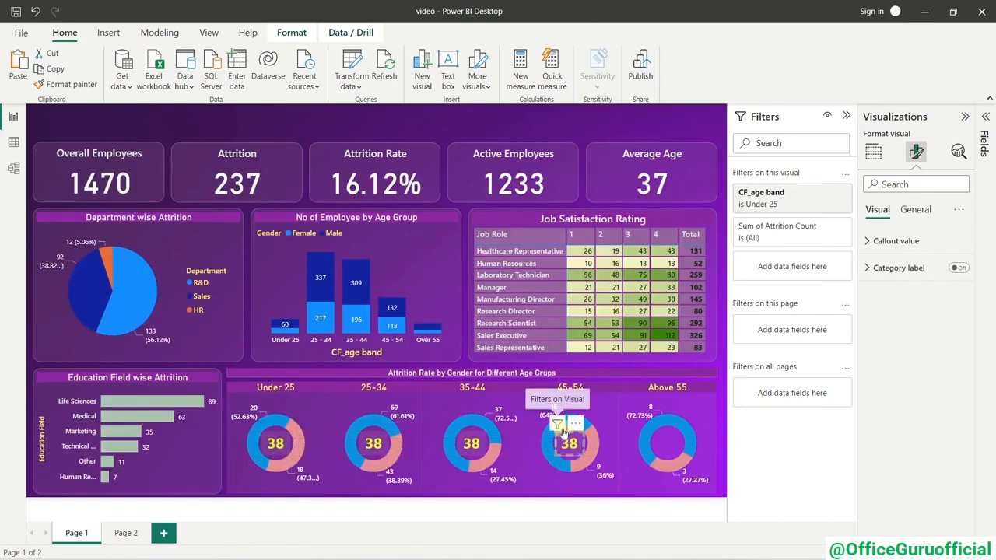
mouse_move(557, 424)
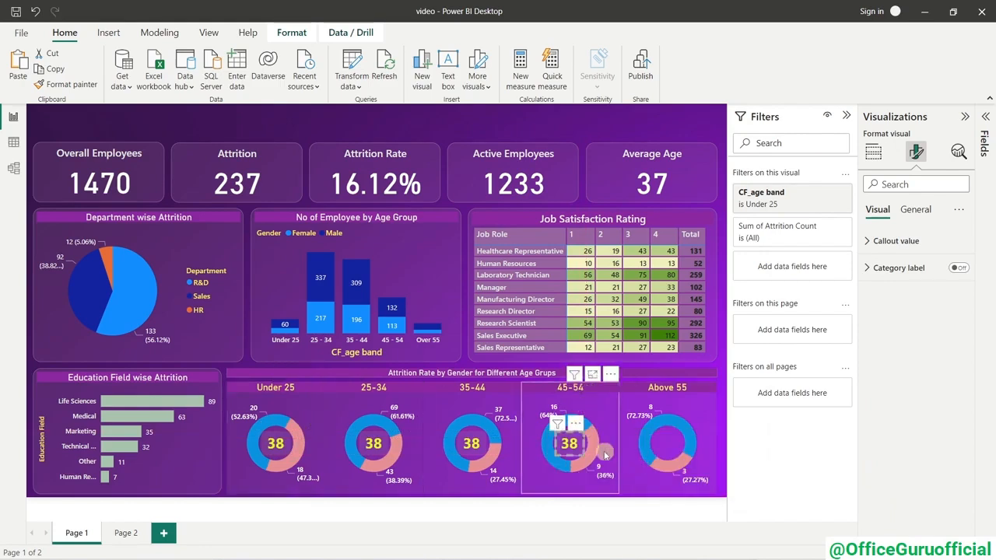
drag(570, 454, 668, 449)
key(ctrl+c)
key(ctrl+v)
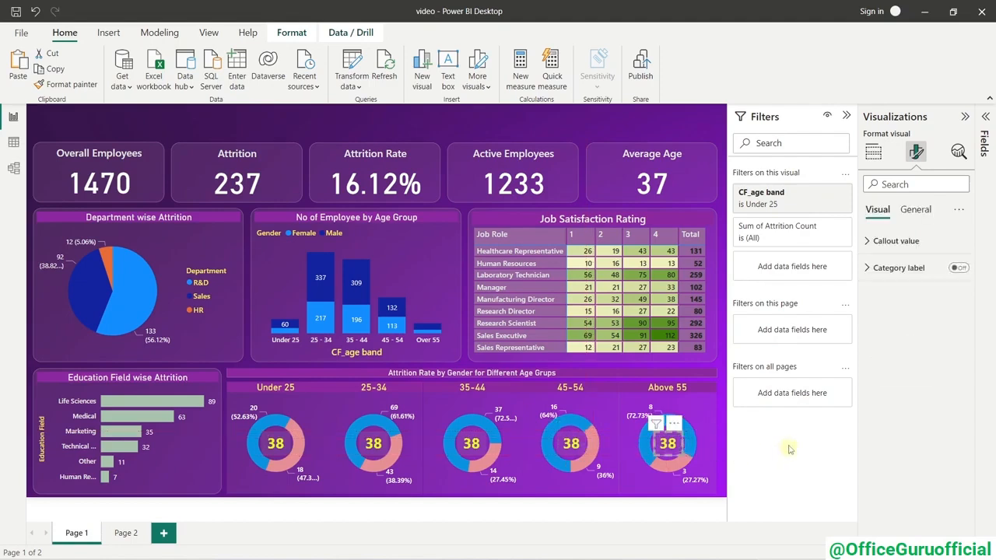
Change the CF_age band filter of the card in the 25-34 donut from Under 25 to only 25 - 34.
click(378, 447)
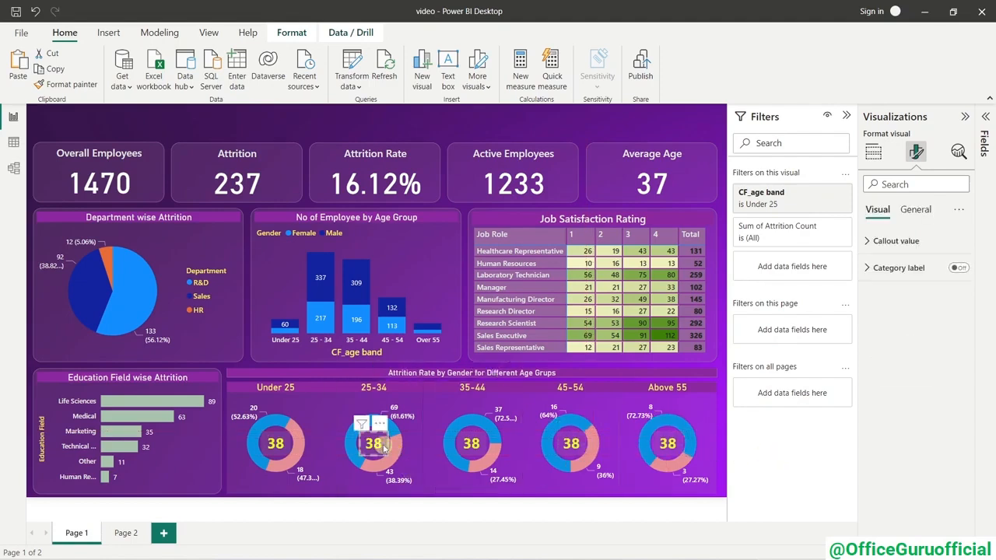
click(792, 214)
click(748, 287)
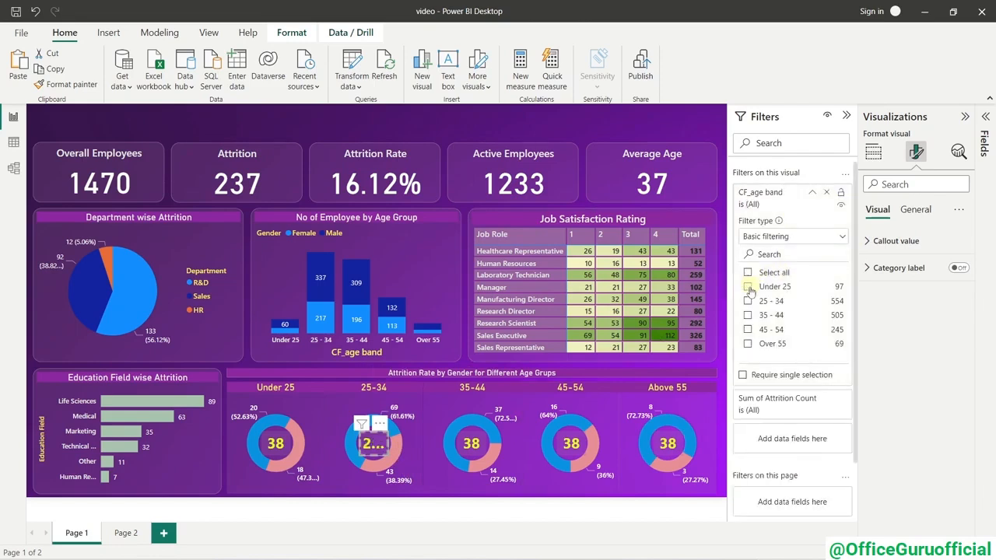
click(748, 301)
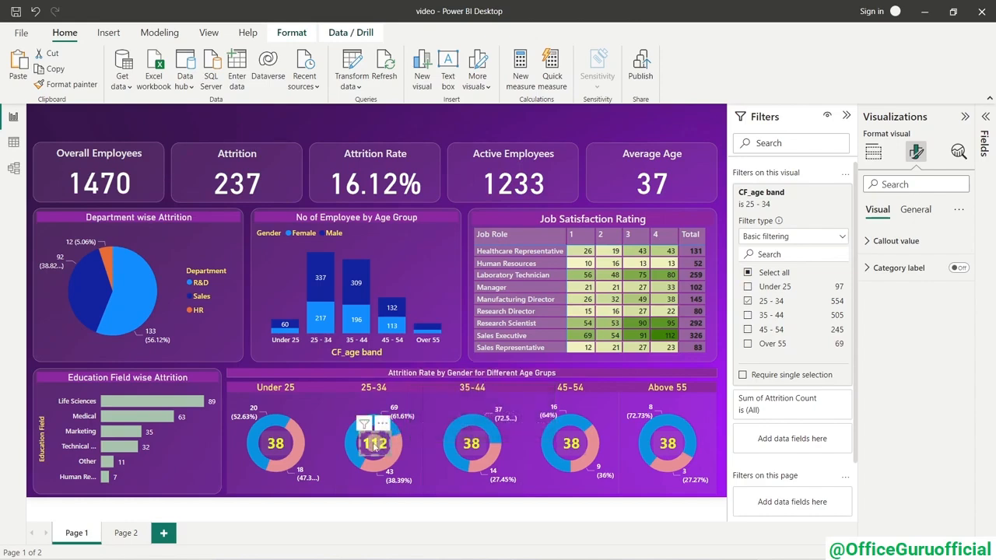
Filter the card in the 35-44 donut to only the 35 - 44 age band instead of Under 25.
click(475, 445)
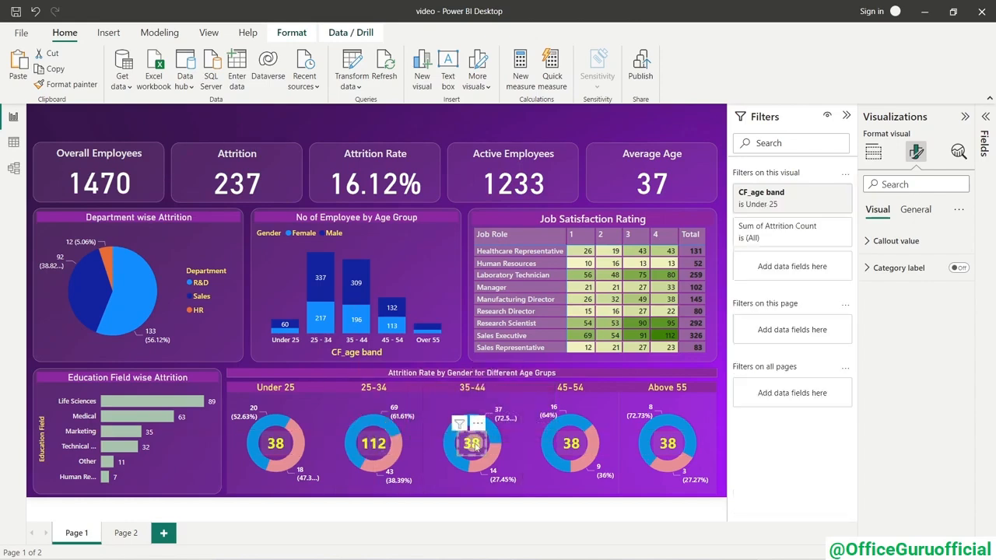
click(763, 201)
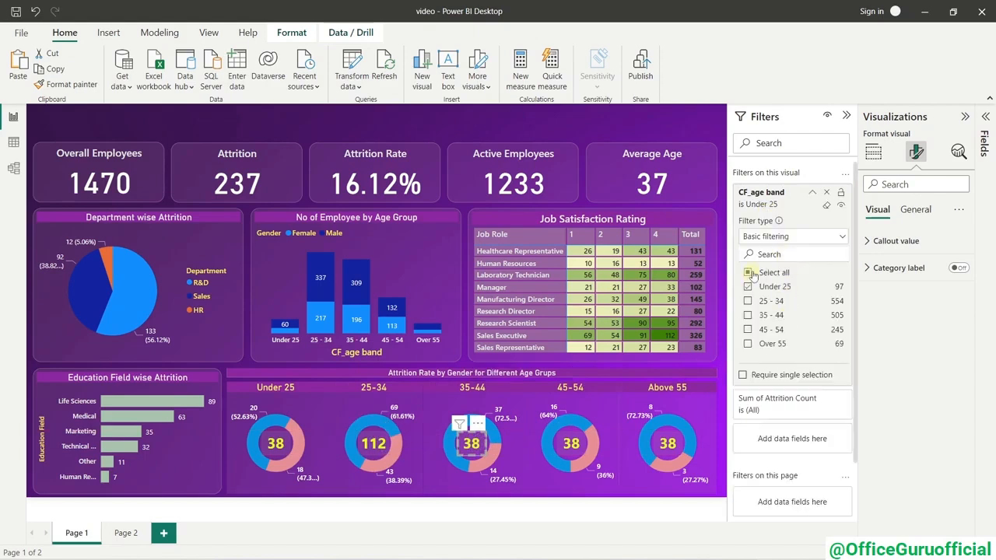
click(748, 288)
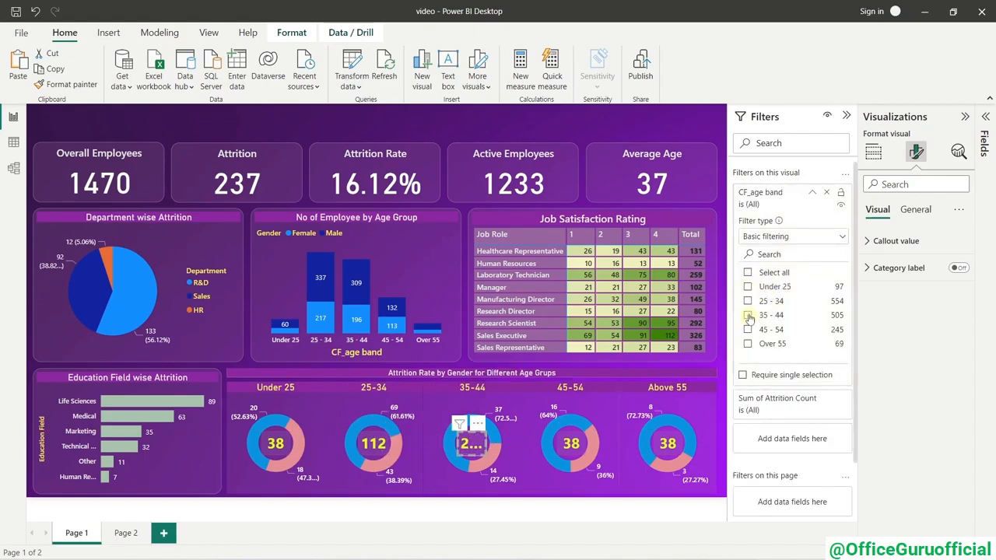
click(748, 316)
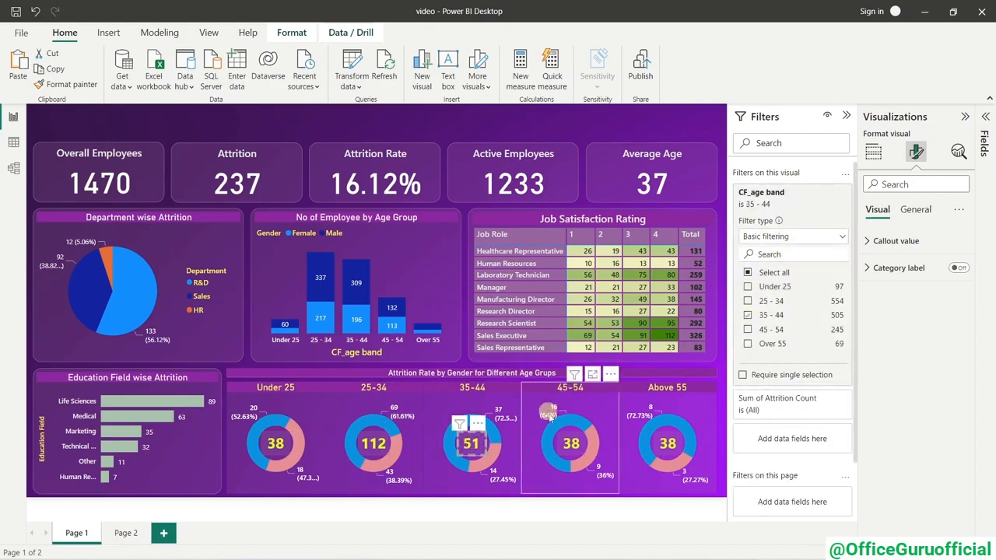
Filter the card in the 45-54 donut to only the 45 - 54 age band instead of Under 25.
click(568, 446)
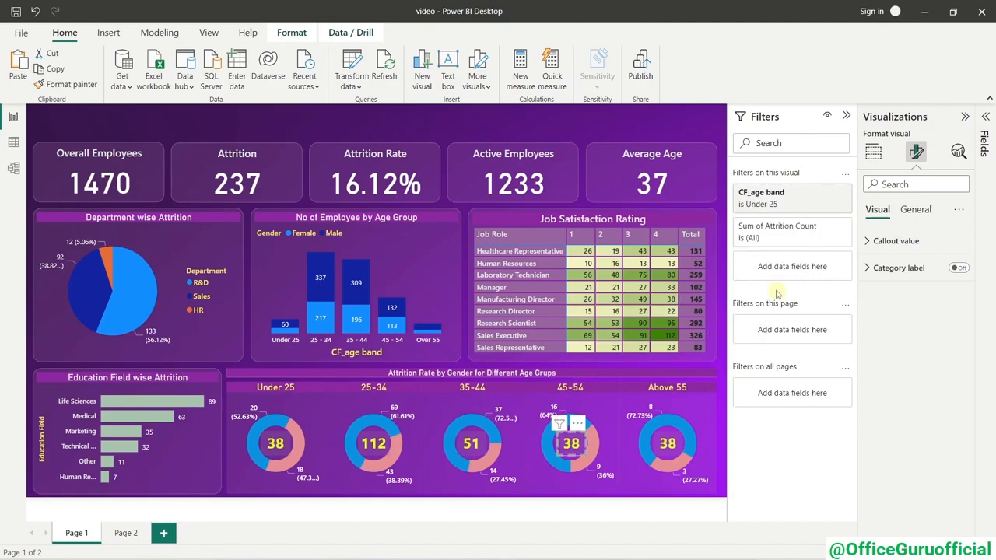
click(773, 236)
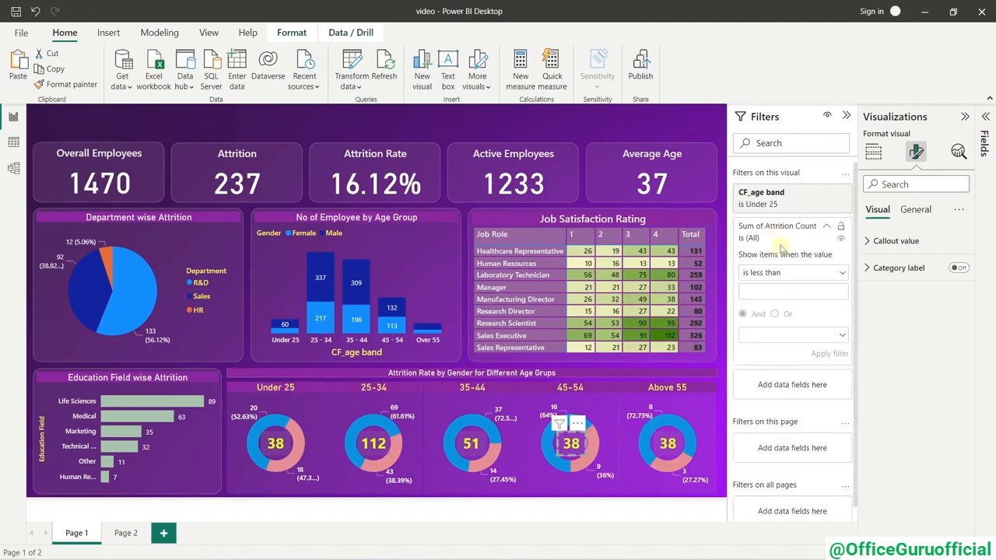
click(771, 206)
click(748, 286)
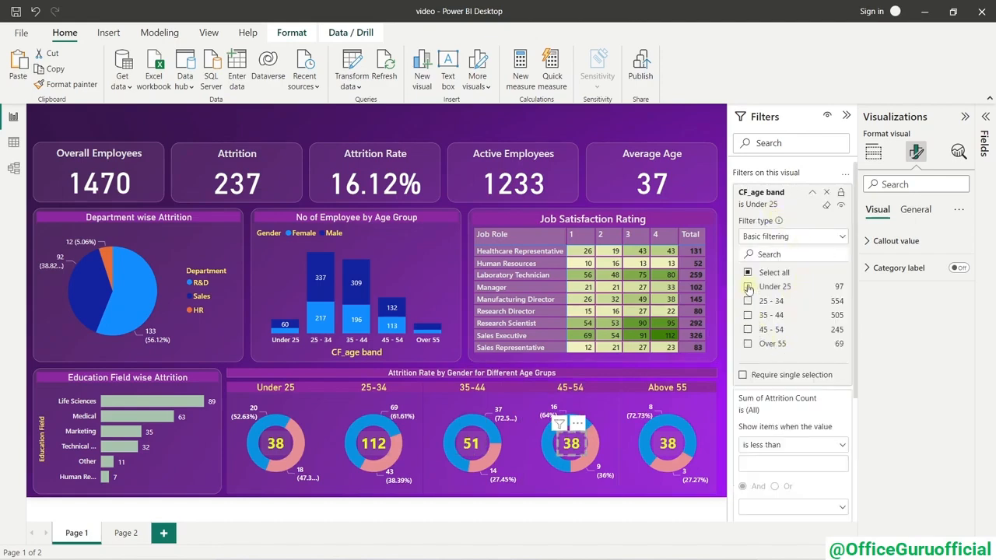
click(748, 330)
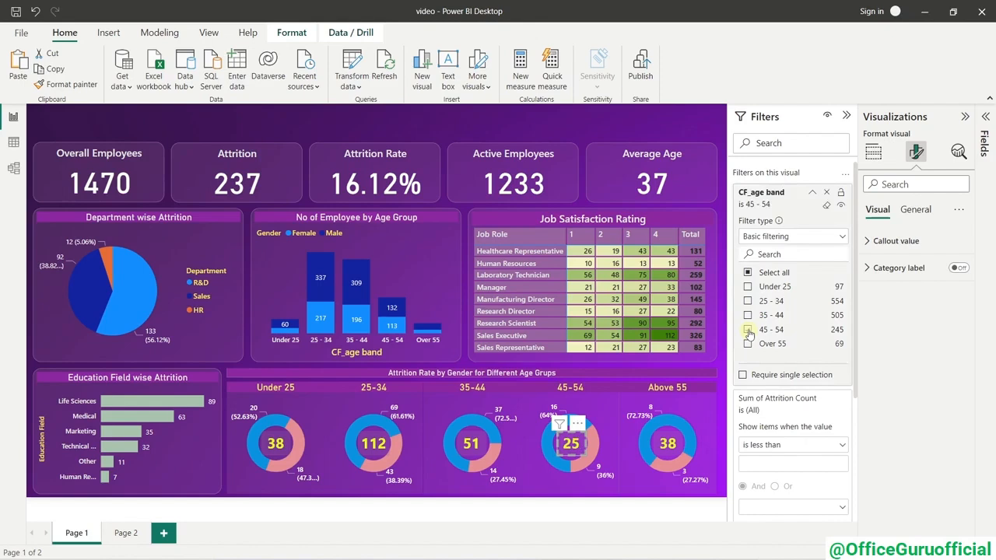
Filter the card in the Above 55 donut to only the Over 55 age band instead of Under 25.
click(668, 442)
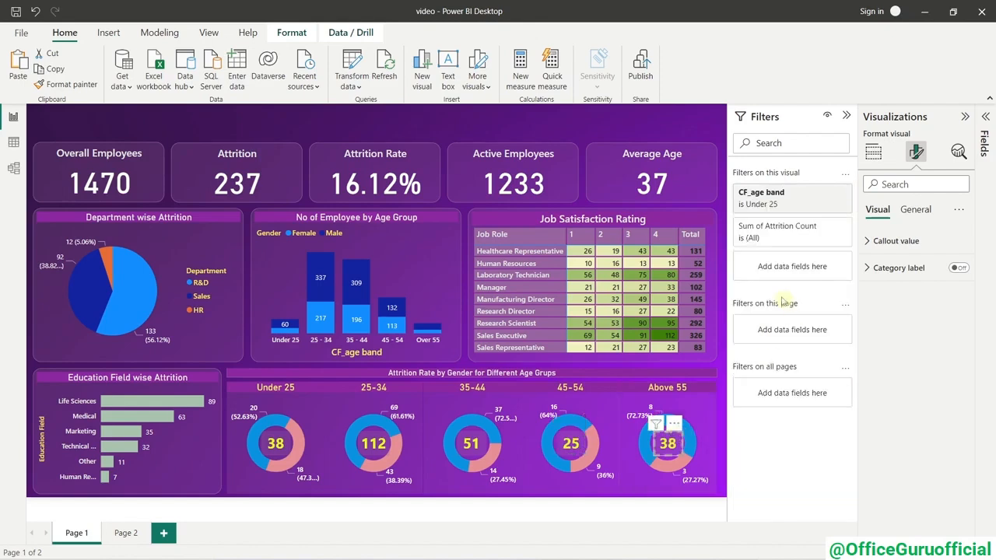
click(772, 199)
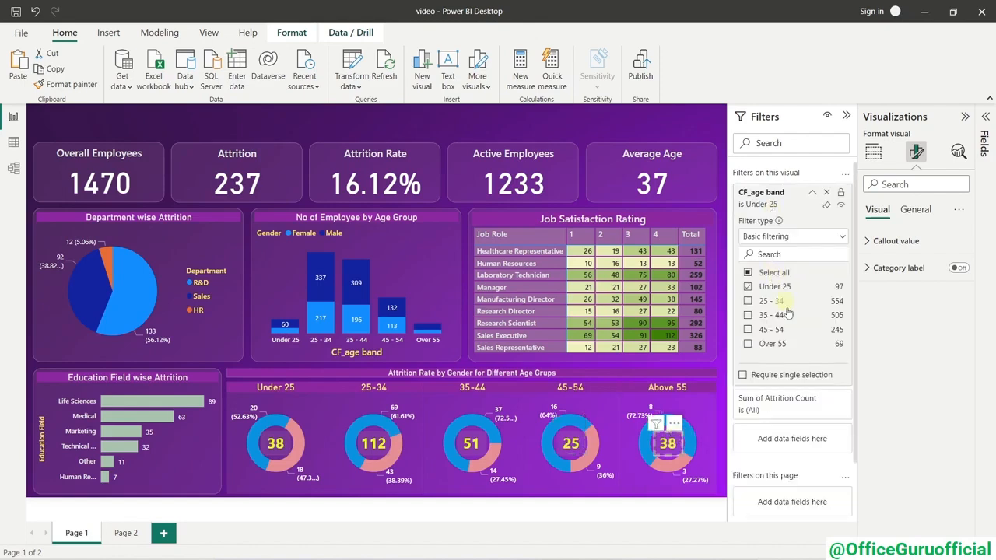
click(748, 343)
click(747, 286)
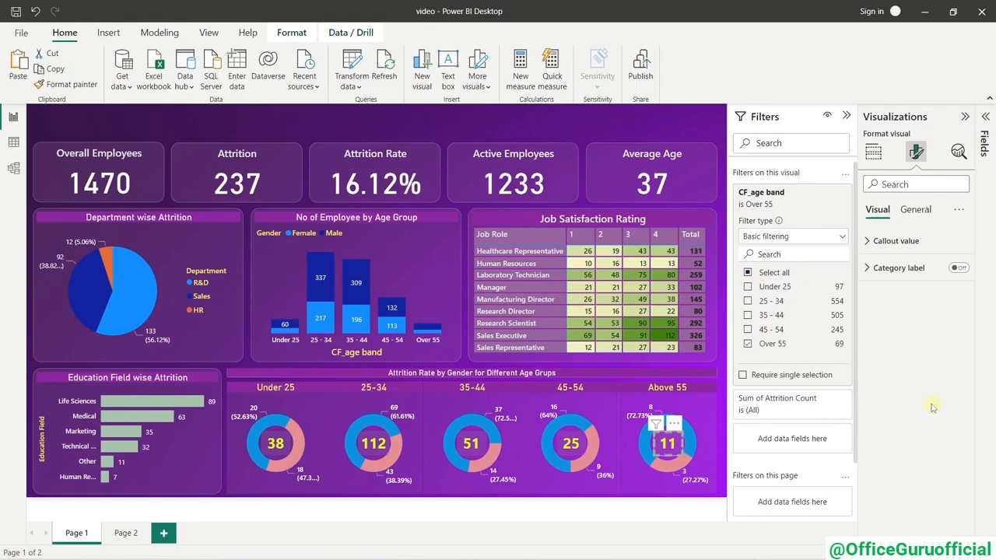
click(428, 509)
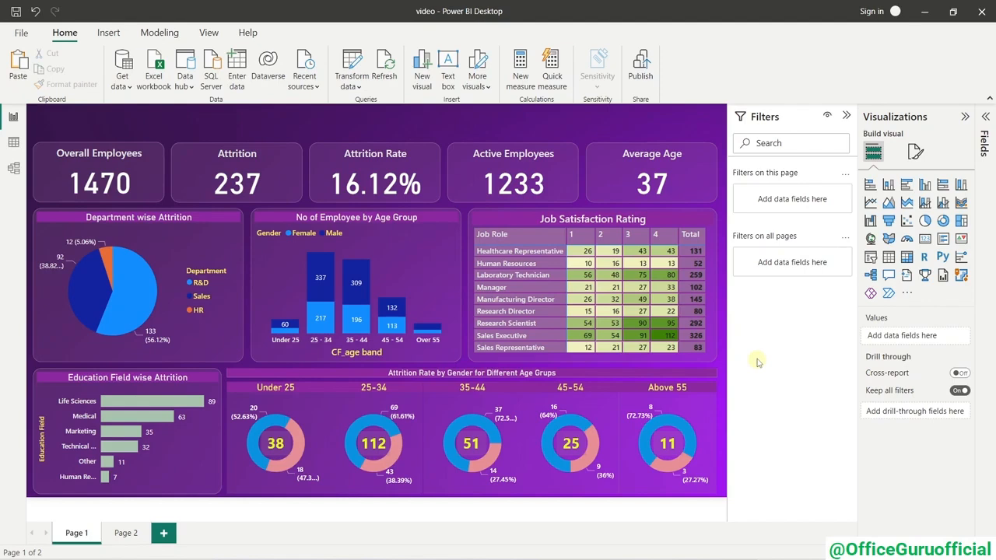
Collapse the Filters pane and set the Department wise Attrition chart's title font size to 12.
click(189, 245)
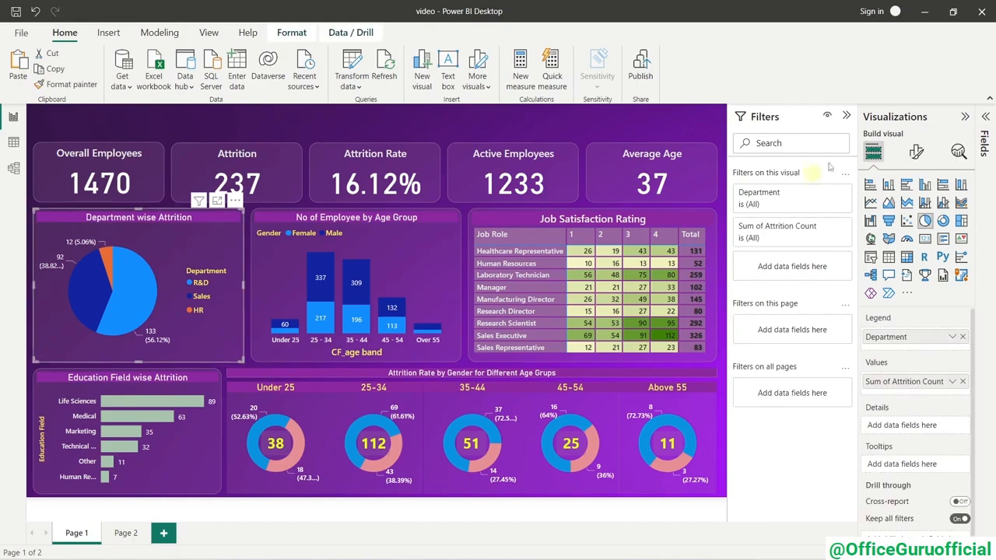
click(847, 116)
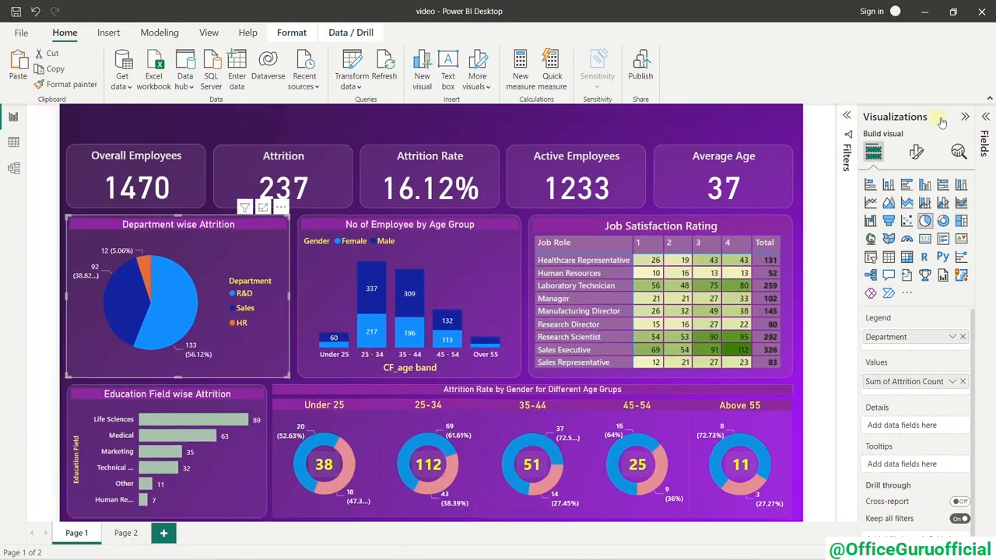
click(916, 152)
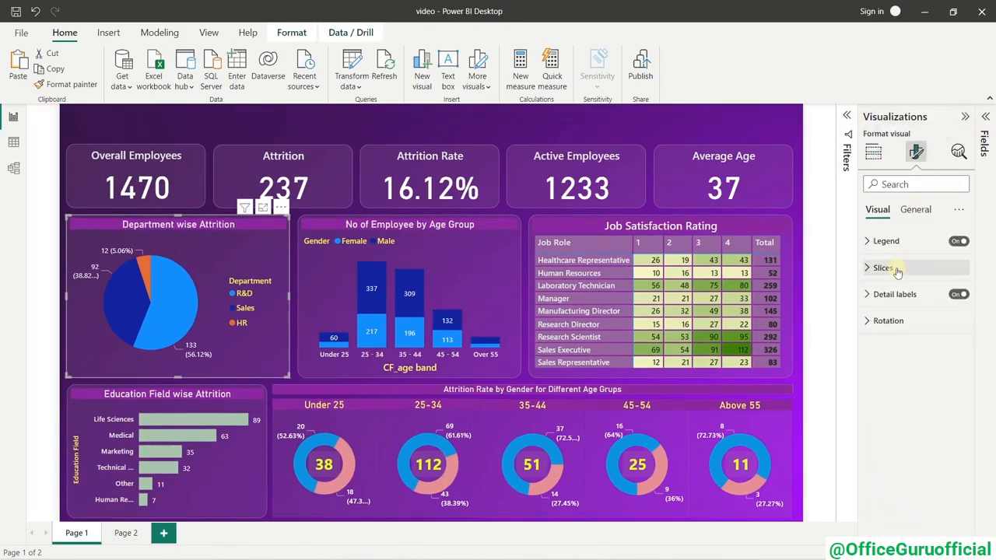
click(916, 210)
click(895, 298)
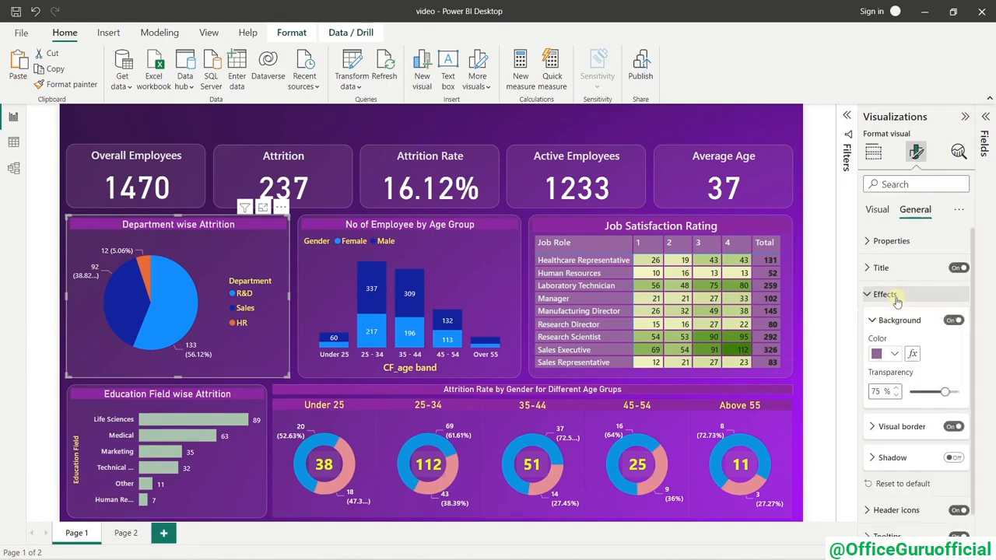
click(887, 295)
click(876, 268)
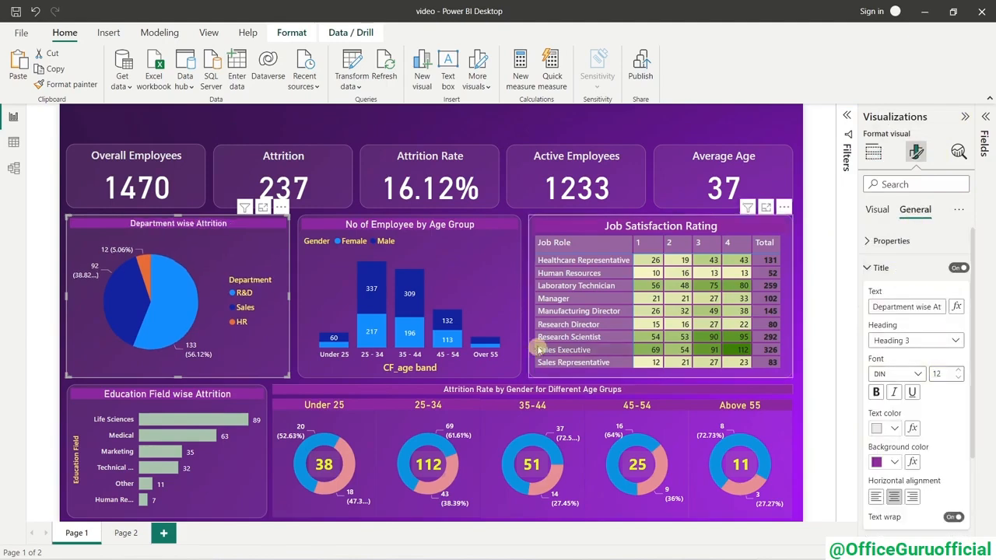
Set the title font size of the age group and education field charts to 12, and reduce the Job Satisfaction Rating title's font size.
click(428, 234)
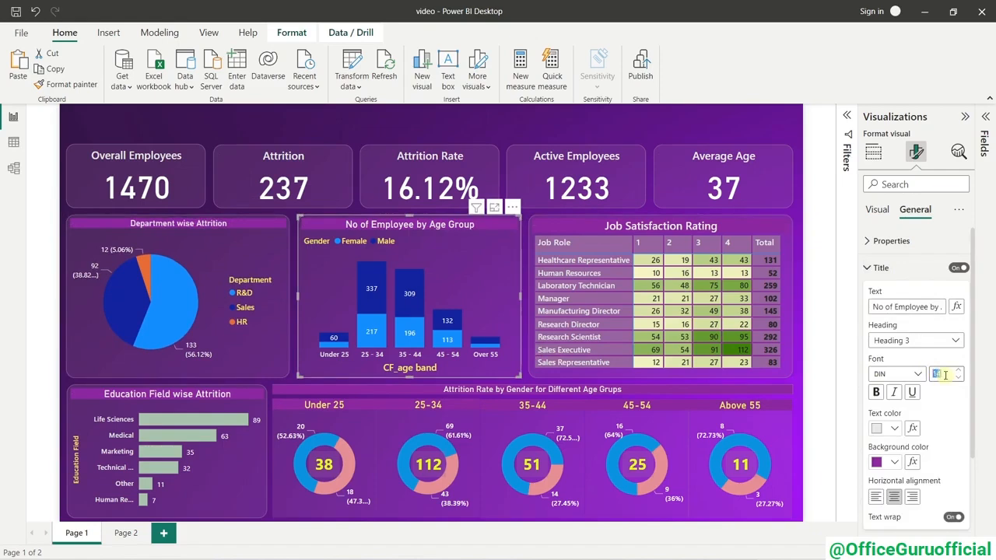
click(704, 222)
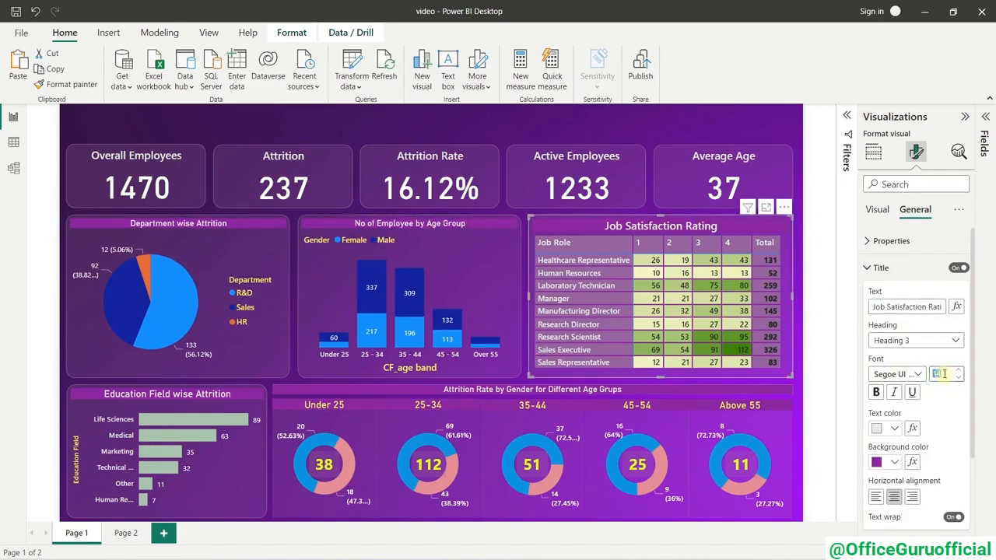
text(14)
key(Return)
click(195, 399)
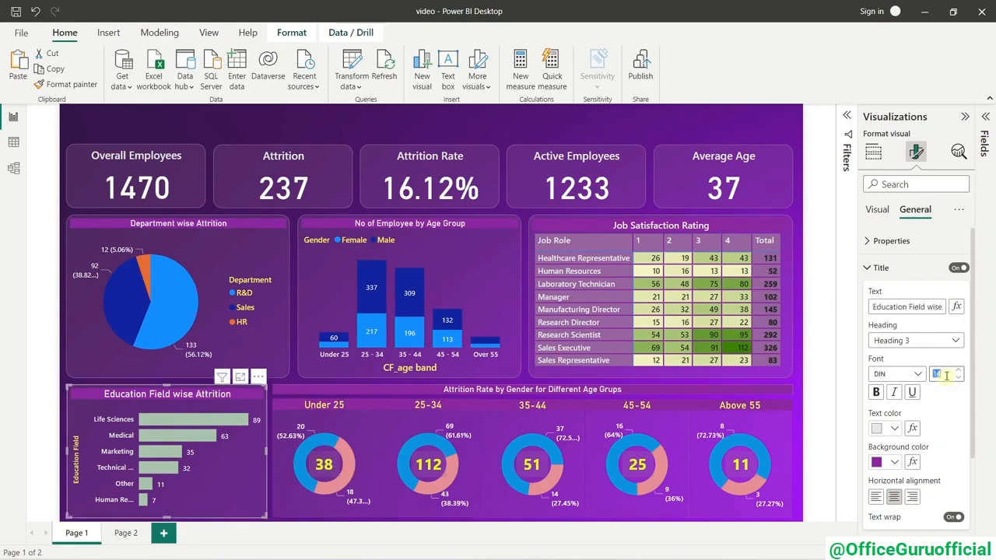
text(12)
click(813, 320)
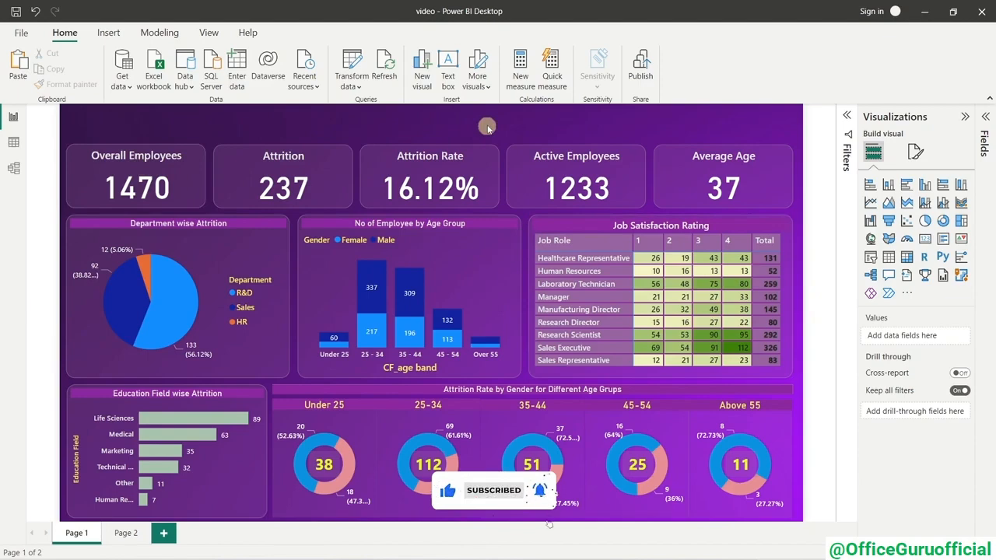
Insert a text box and shape it into a narrow heading strip above the Overall Employees and Attrition cards.
click(447, 70)
click(153, 185)
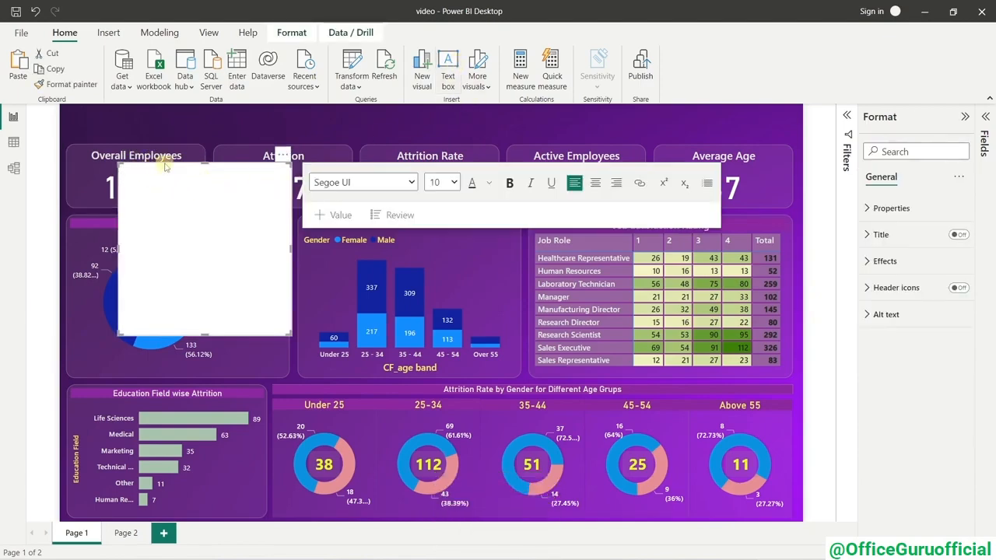
drag(153, 165, 119, 113)
drag(151, 283, 155, 139)
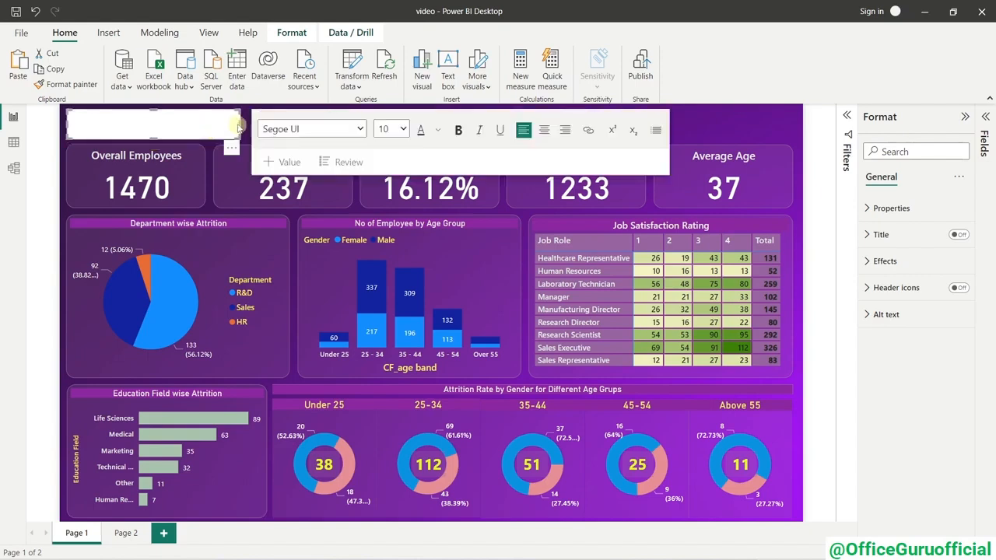
drag(241, 124, 409, 122)
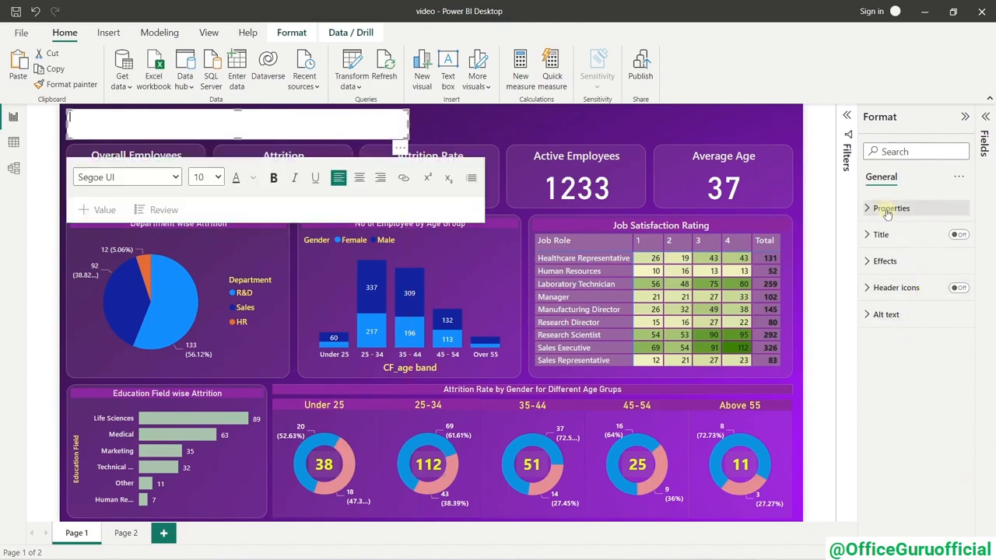
Turn on the text box's title and set its text to "HR ANALYTICS DASHBOARD".
click(958, 236)
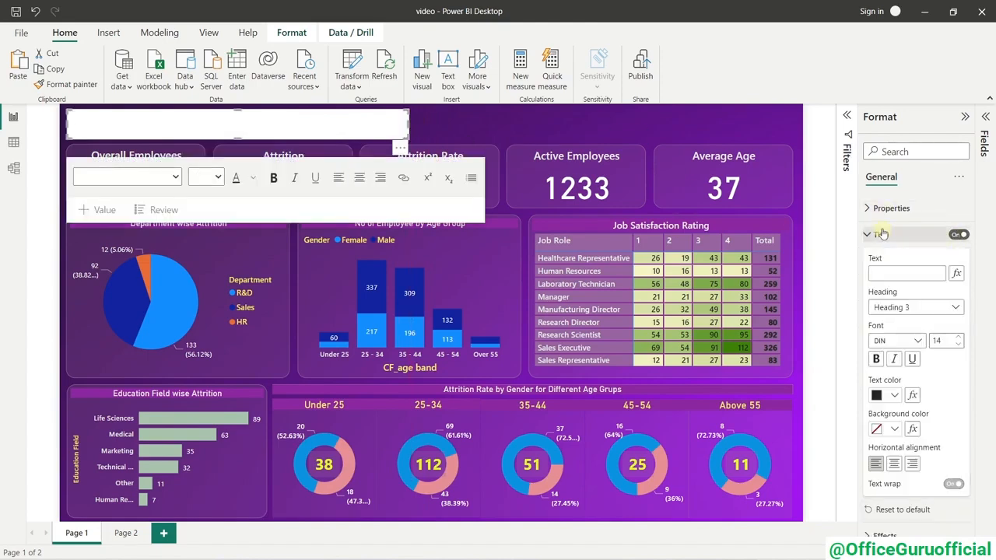
click(899, 271)
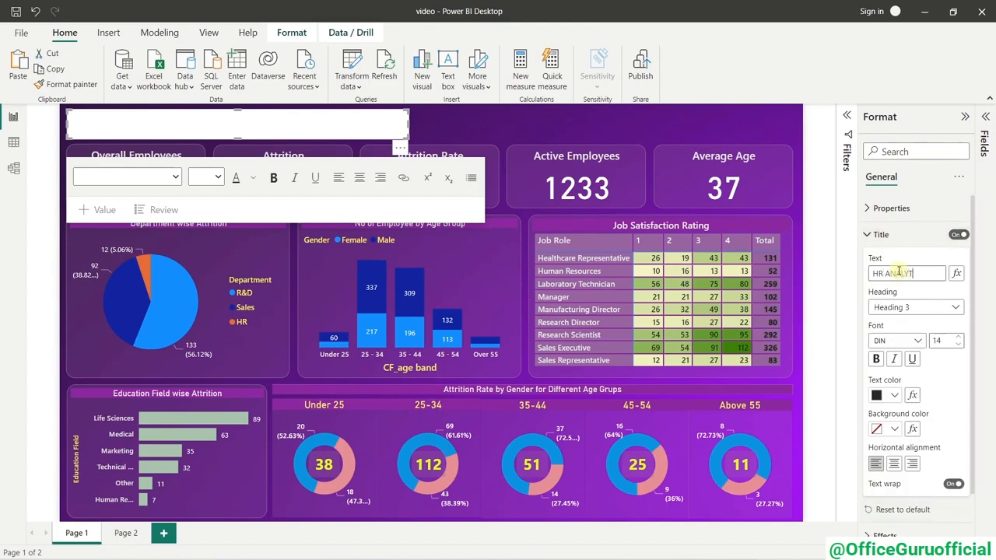
text(HR ANALYTIS DAS)
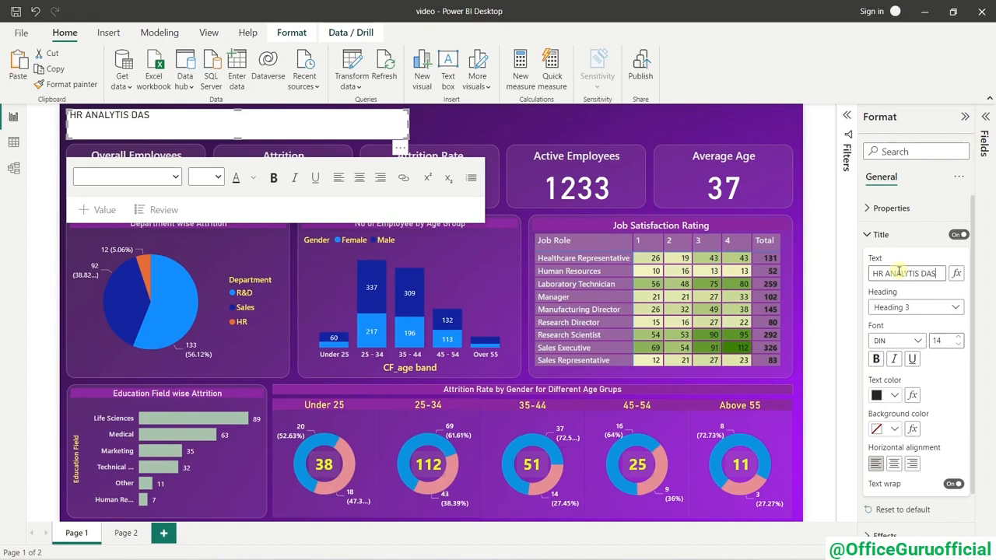
text(HBOARD)
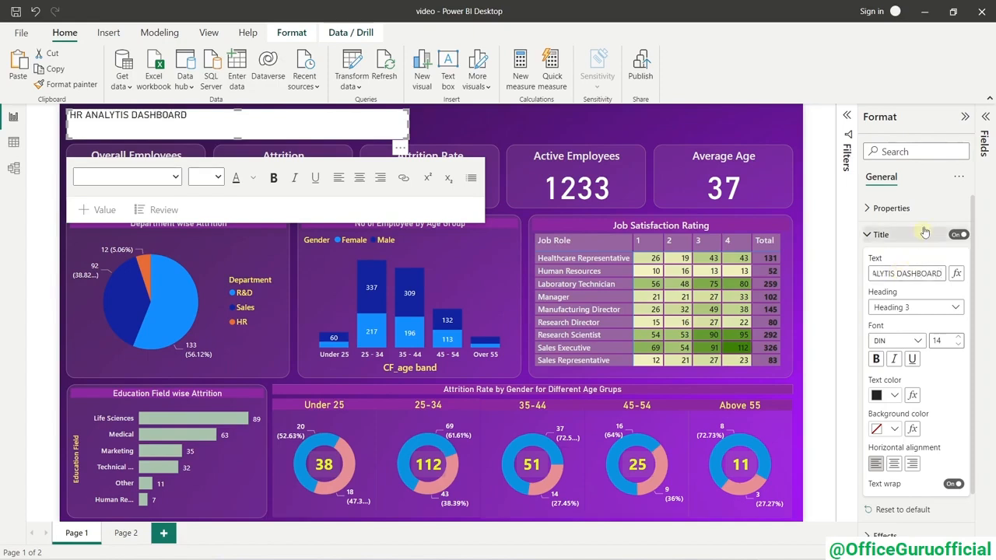
click(124, 118)
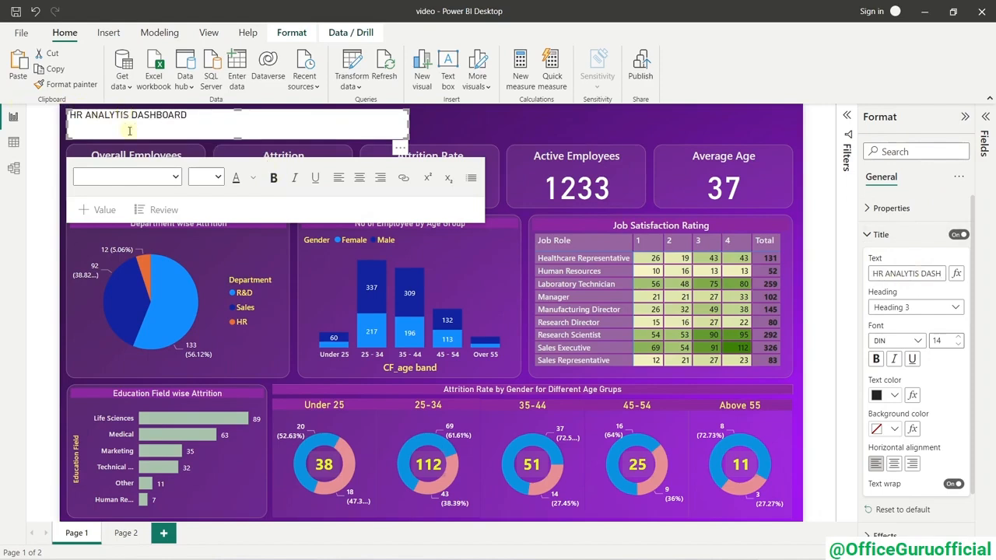
click(916, 274)
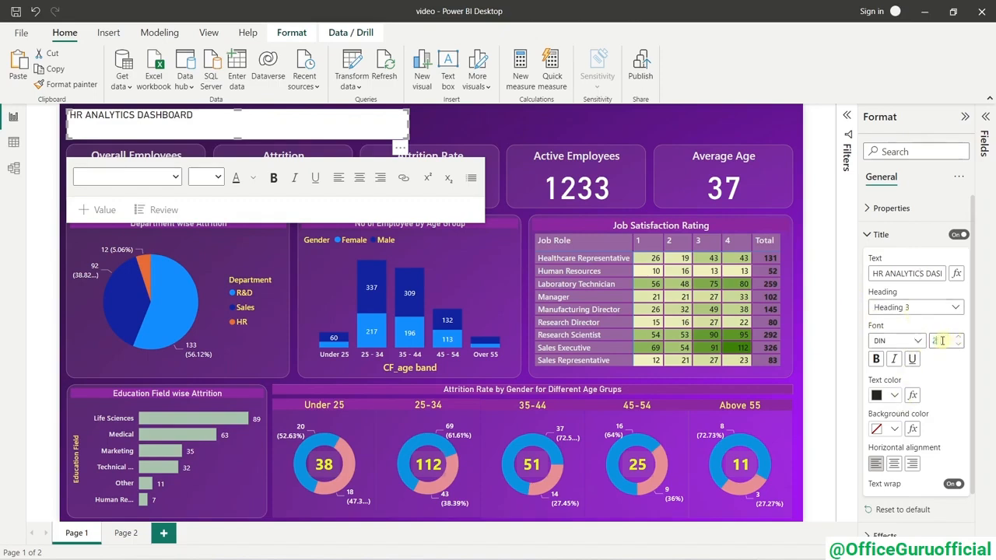
Make the dashboard heading bold at font size 35 and narrow its text box to fit the text.
text(0)
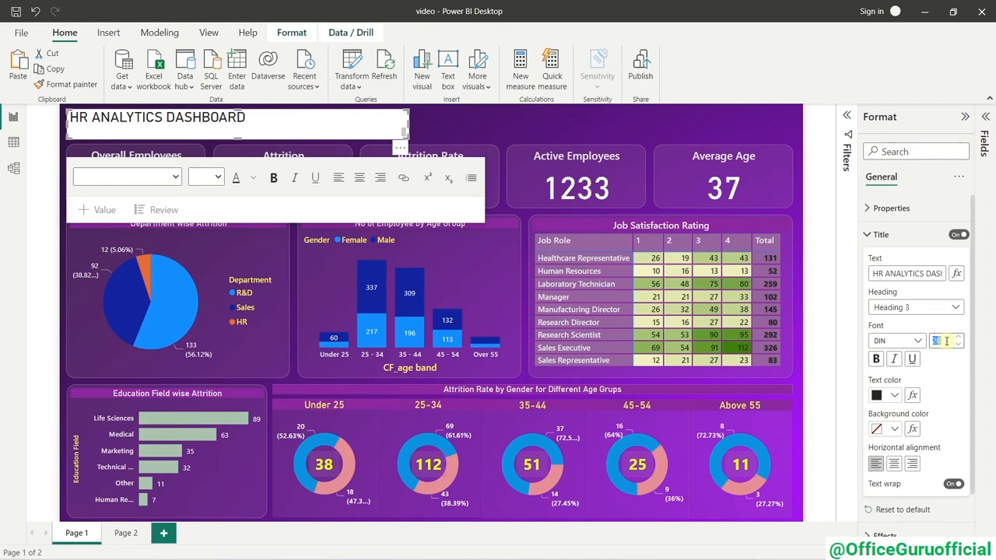
text(30)
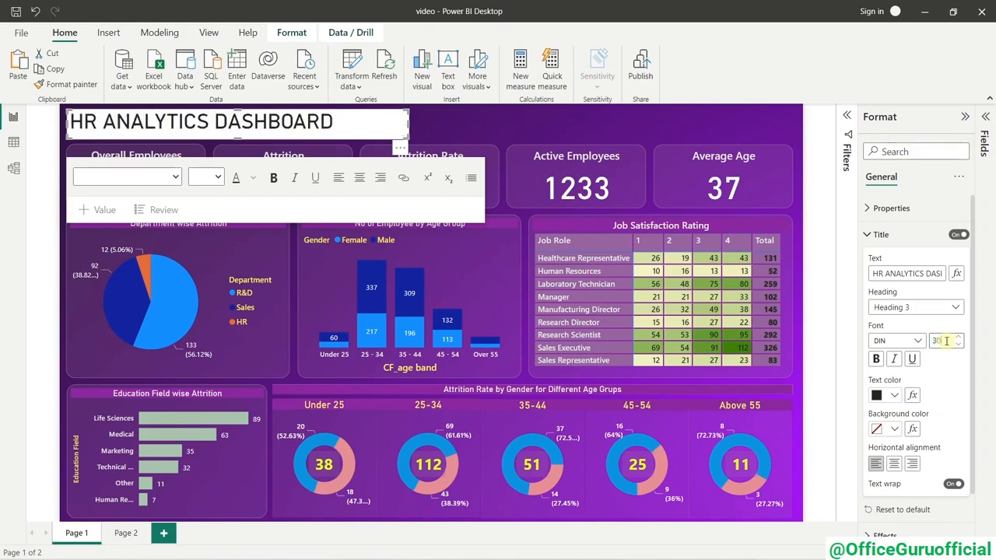
text(35)
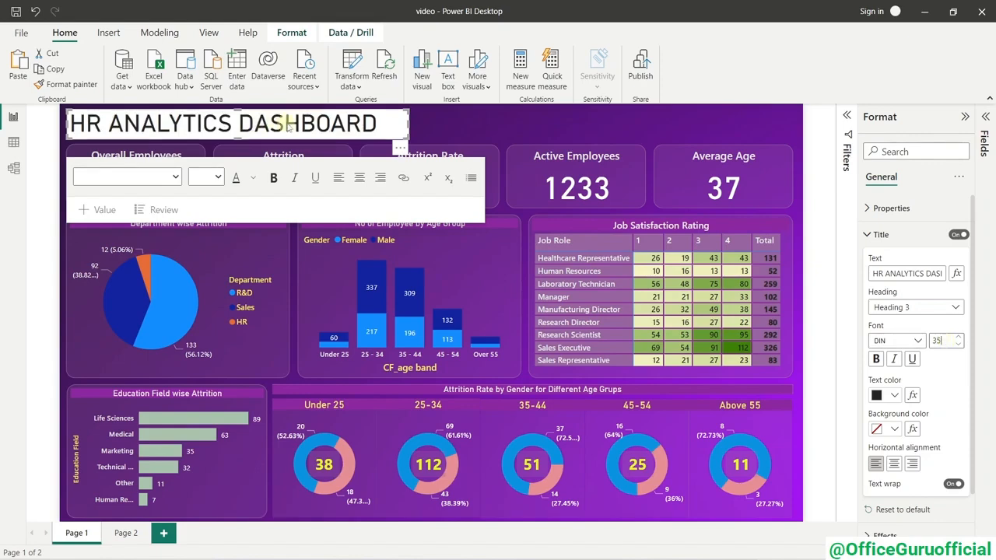
click(877, 359)
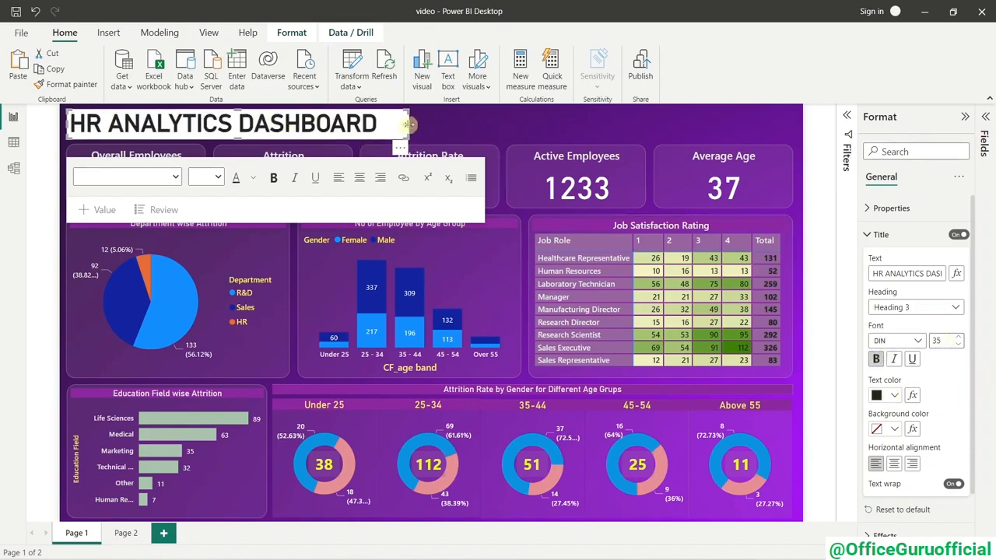
drag(407, 124, 383, 125)
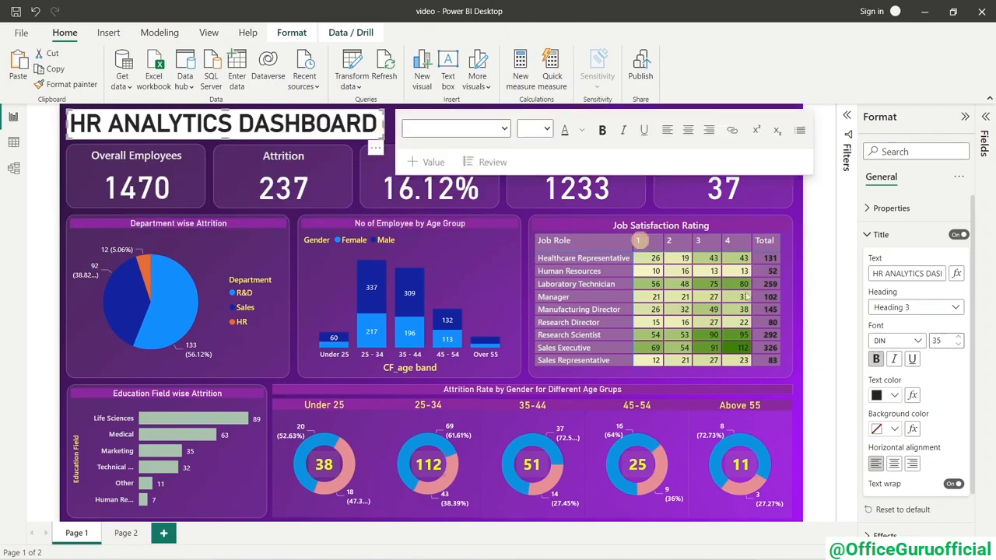
Give the heading's title a purple background and reduce the text box's height to fit it.
click(888, 431)
click(815, 345)
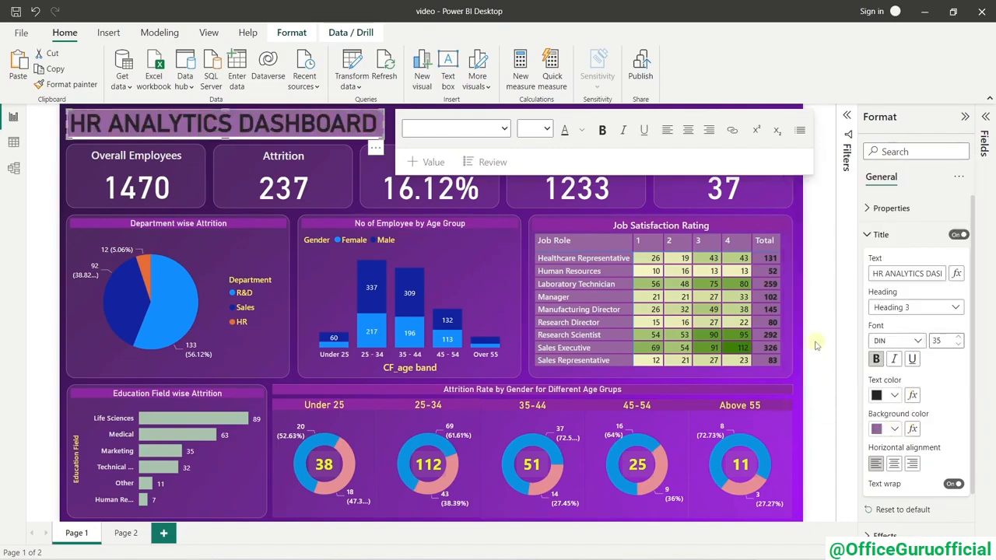
click(225, 134)
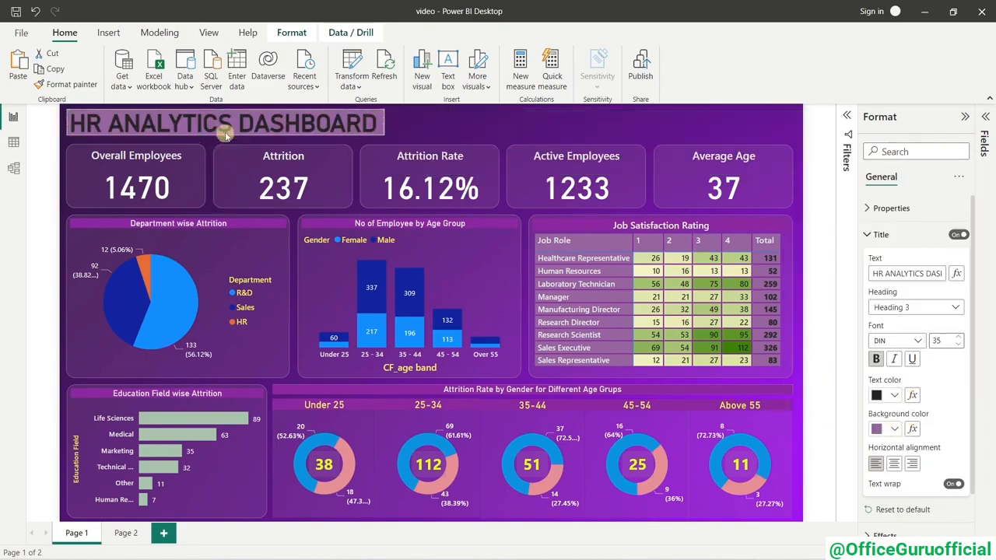
click(225, 135)
Center the dashboard heading horizontally within its text box.
scroll(926, 424, down, 1)
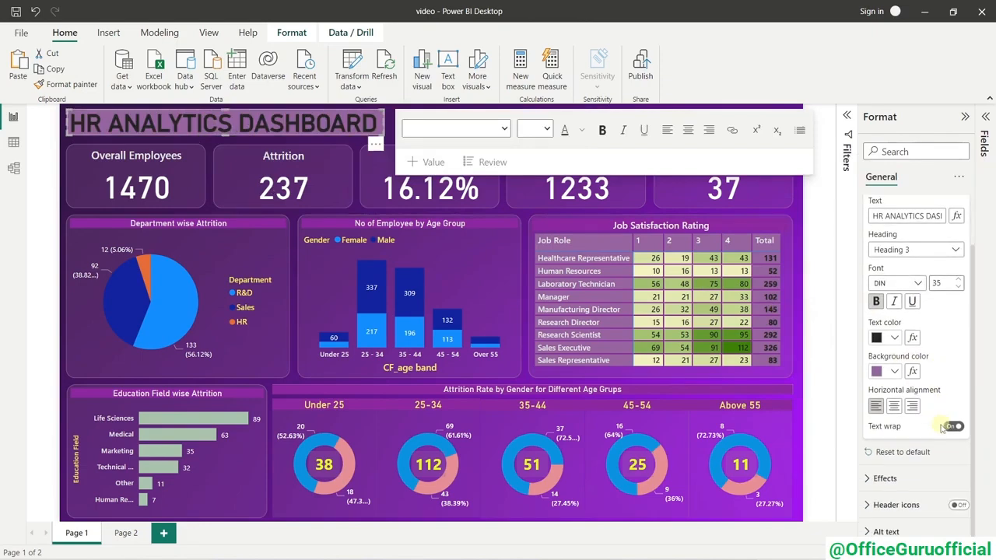
click(897, 407)
click(833, 288)
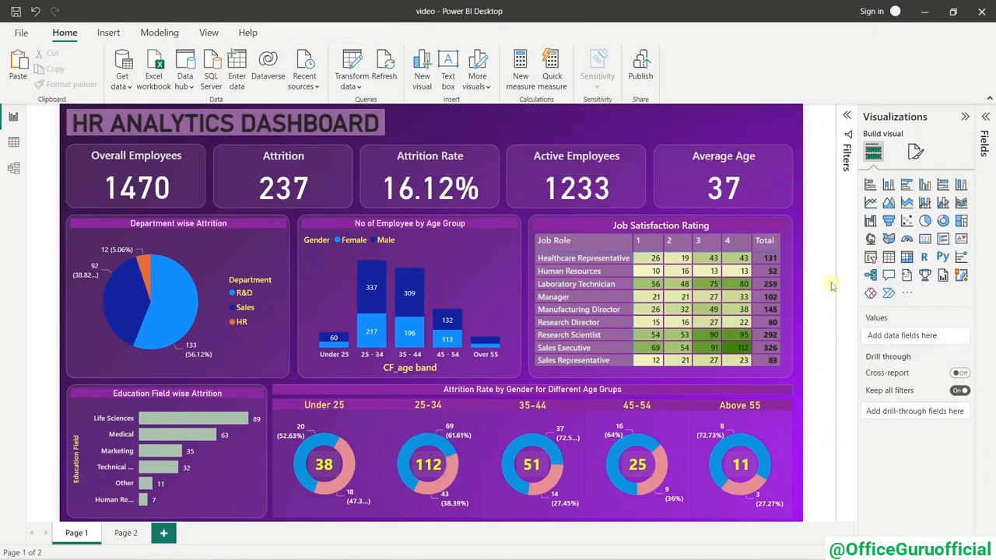
Set the dashboard heading's title text color to white.
click(372, 130)
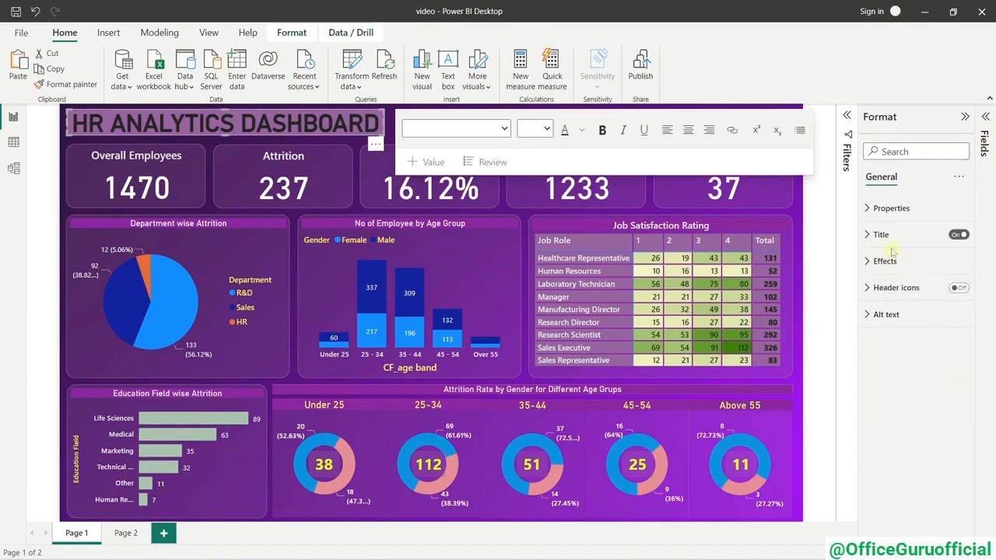
click(882, 235)
click(891, 210)
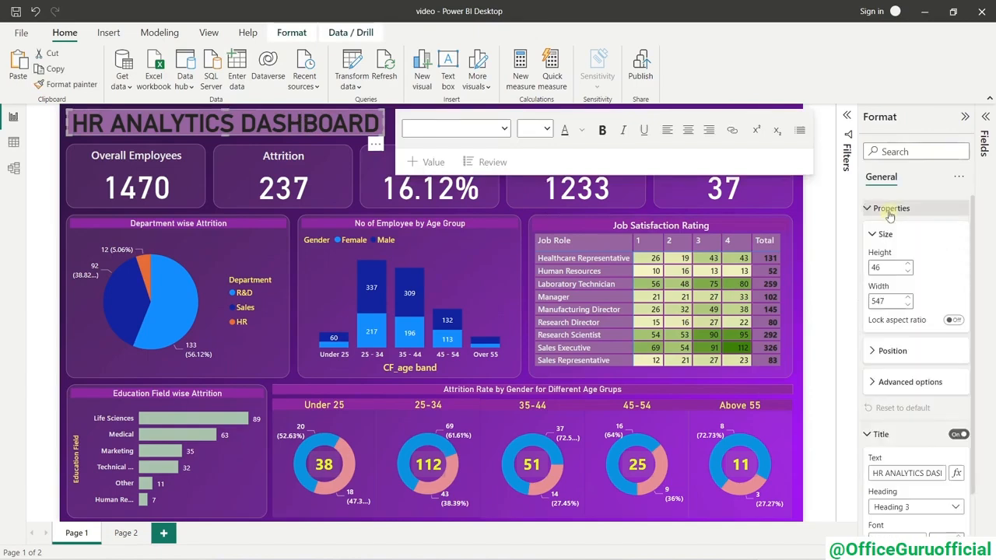
click(891, 210)
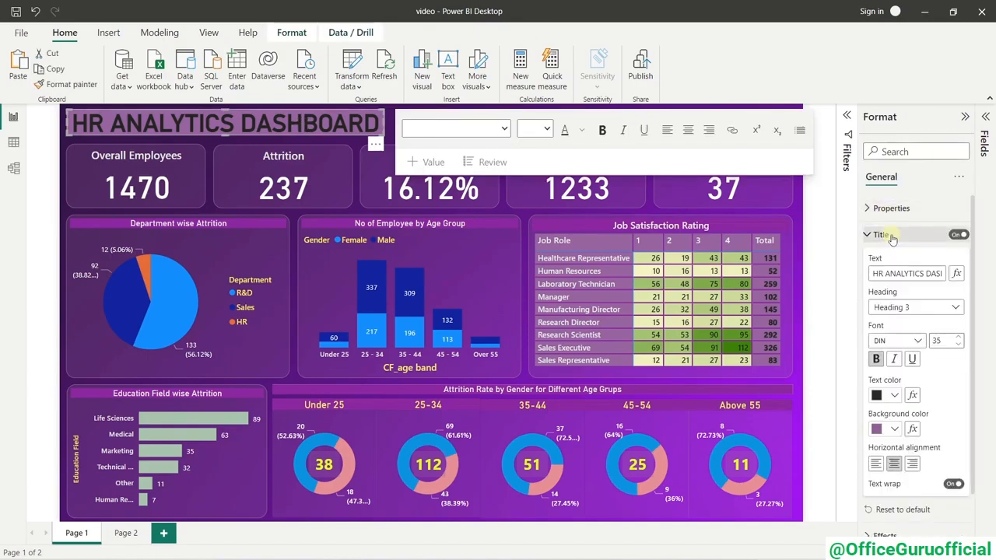
click(894, 396)
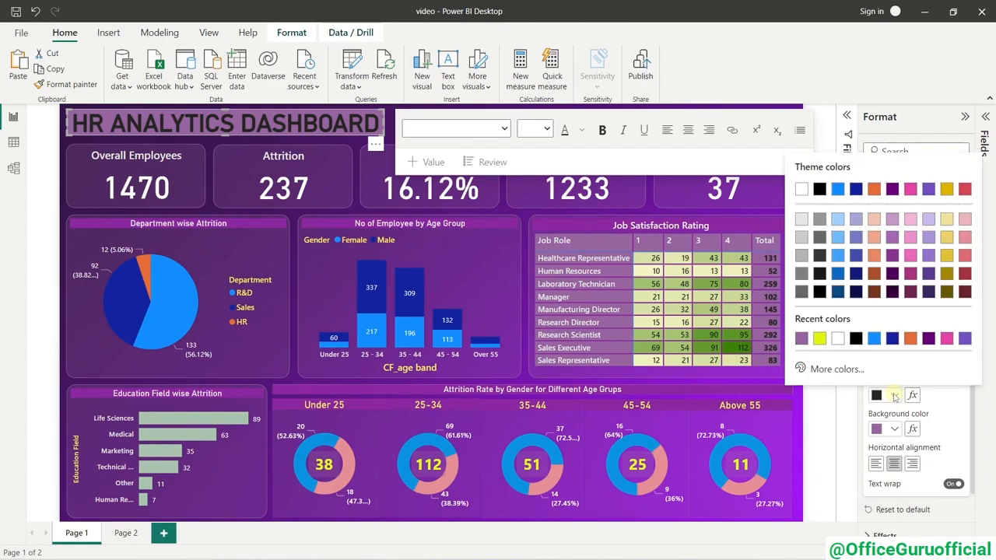
click(834, 339)
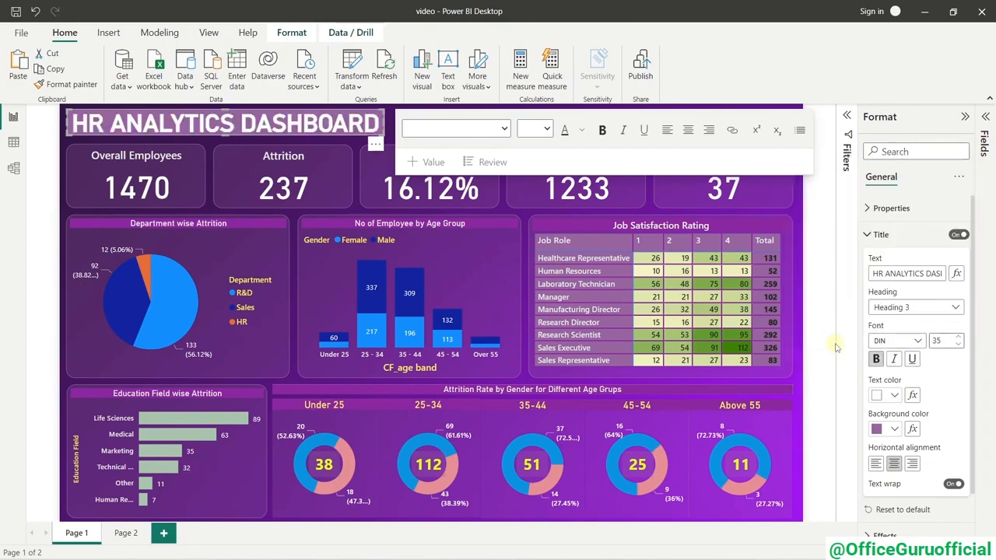
click(835, 348)
click(629, 154)
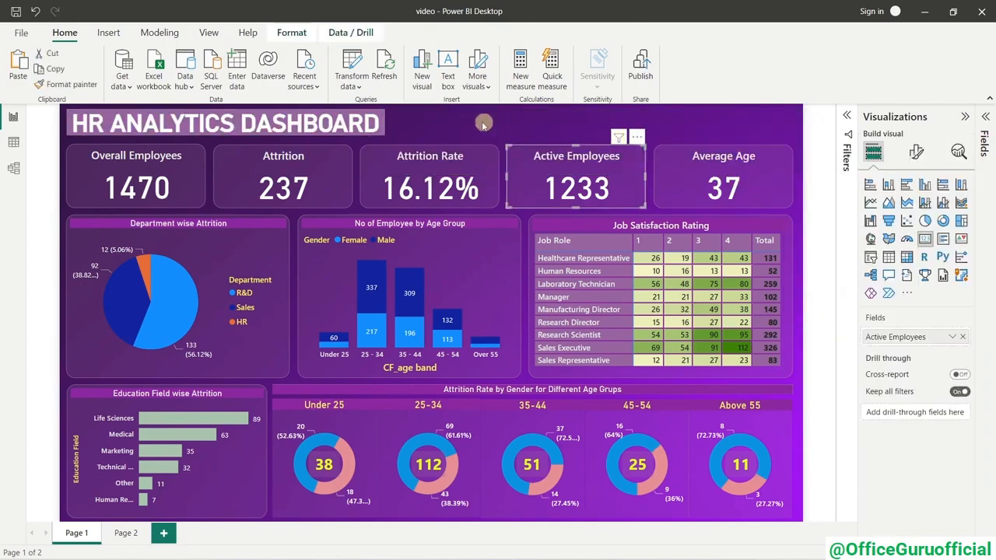
click(797, 248)
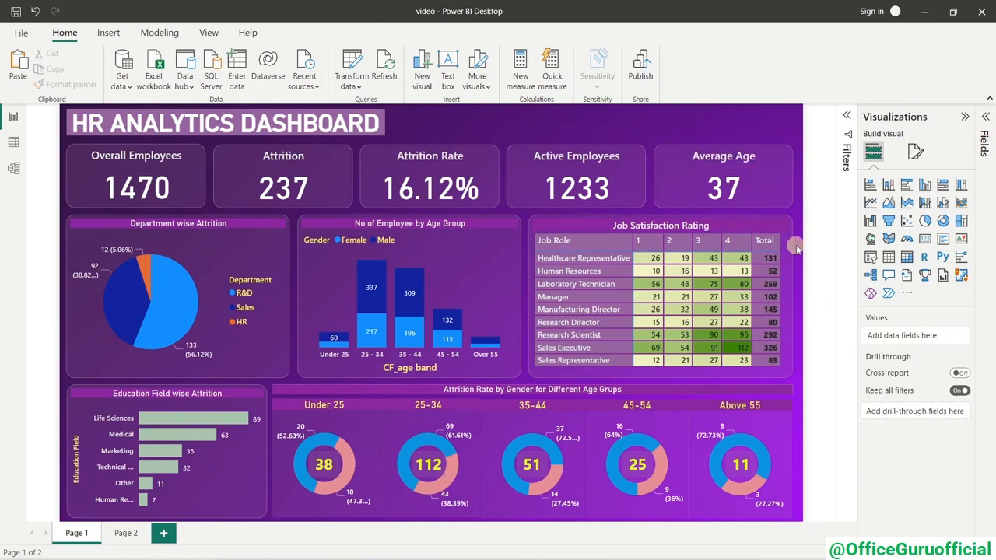
Set the background effect color of the heading text box to pink.
click(241, 123)
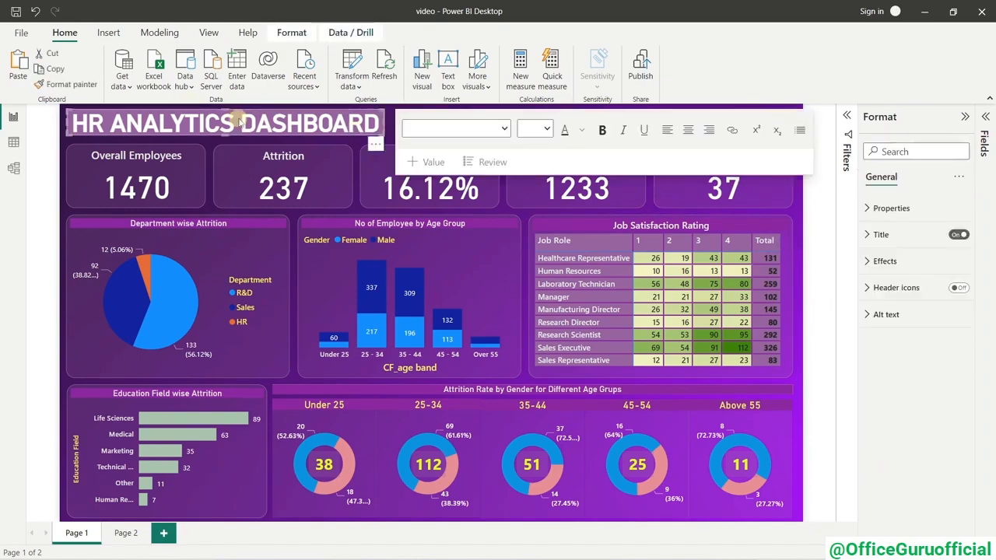
click(890, 209)
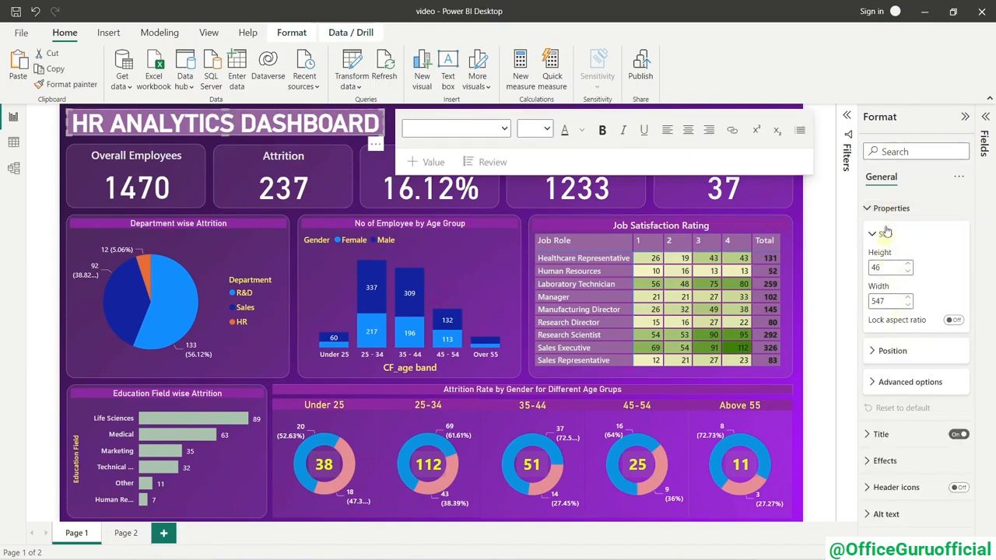
click(887, 209)
click(887, 263)
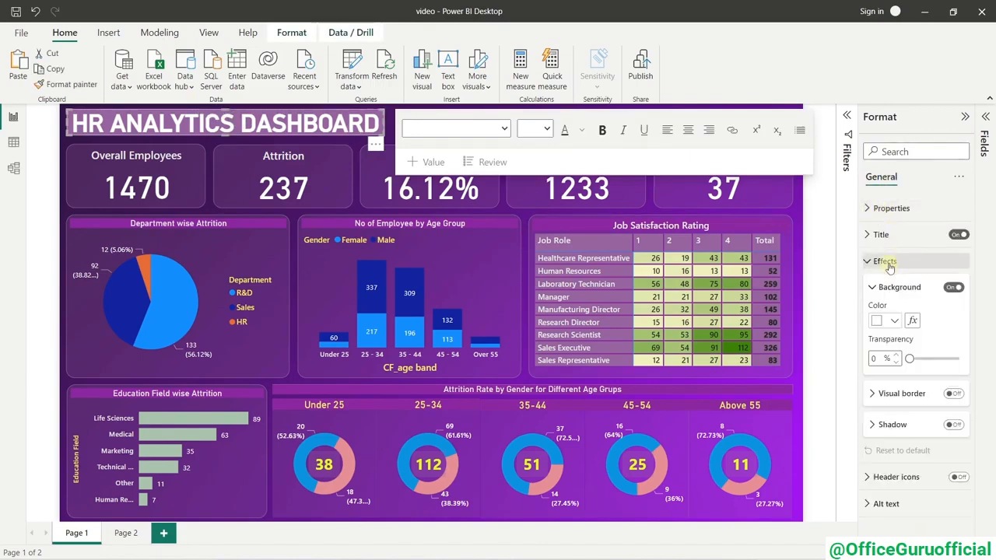
click(894, 323)
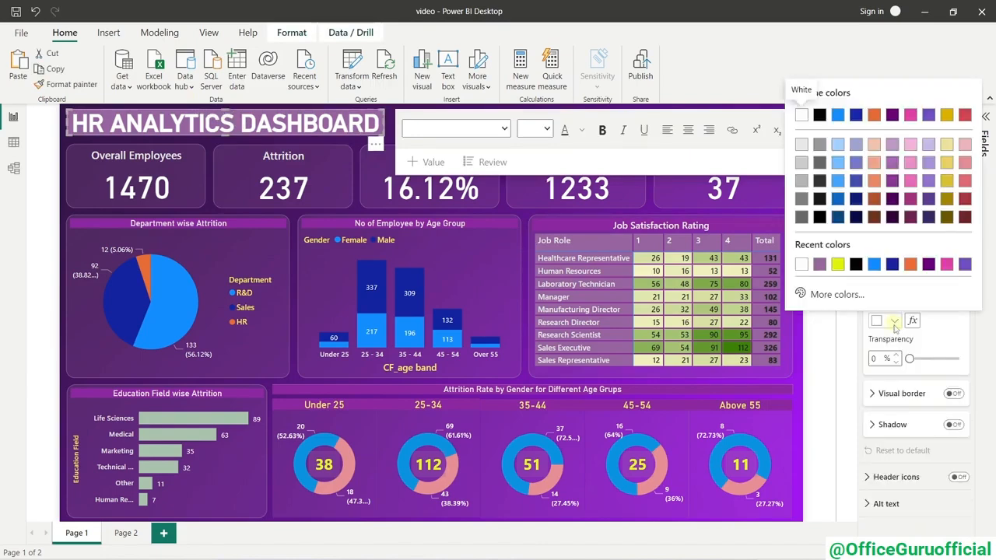
click(947, 266)
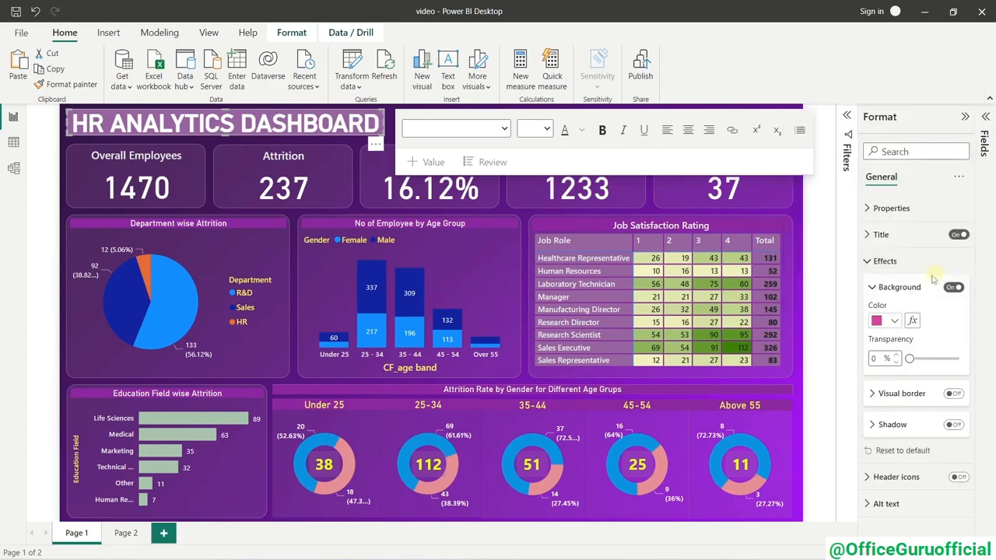
click(892, 325)
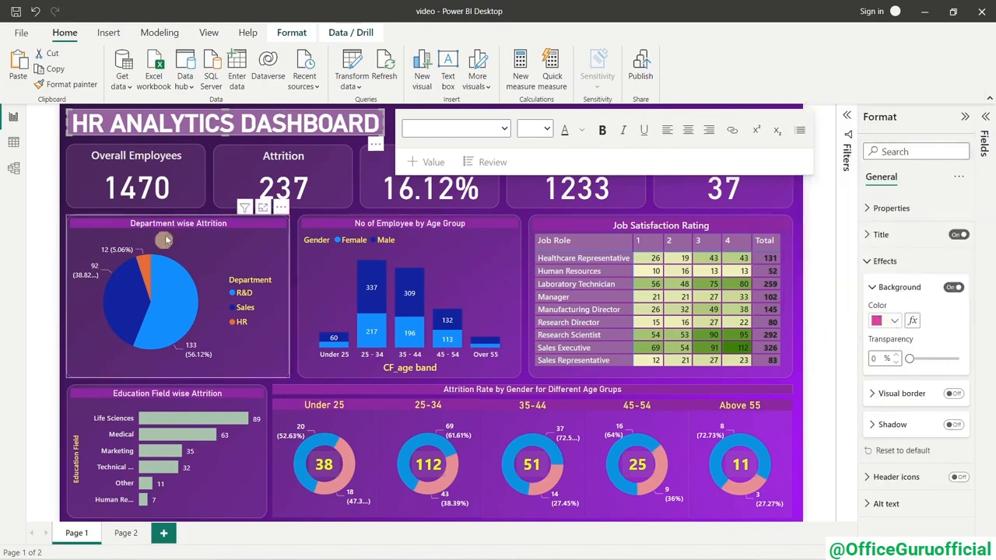
Examine the background color and transparency settings of the Department wise Attrition chart.
click(95, 191)
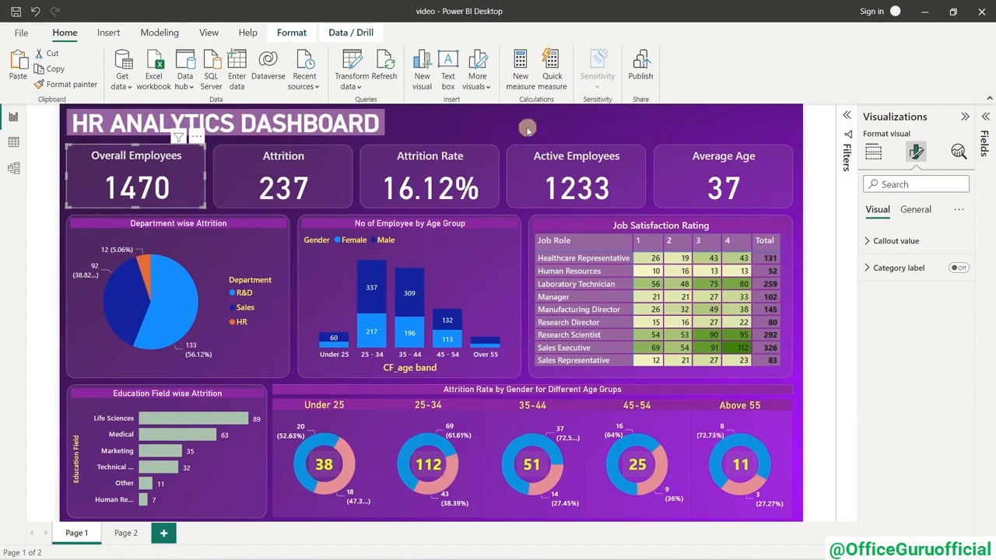
click(204, 233)
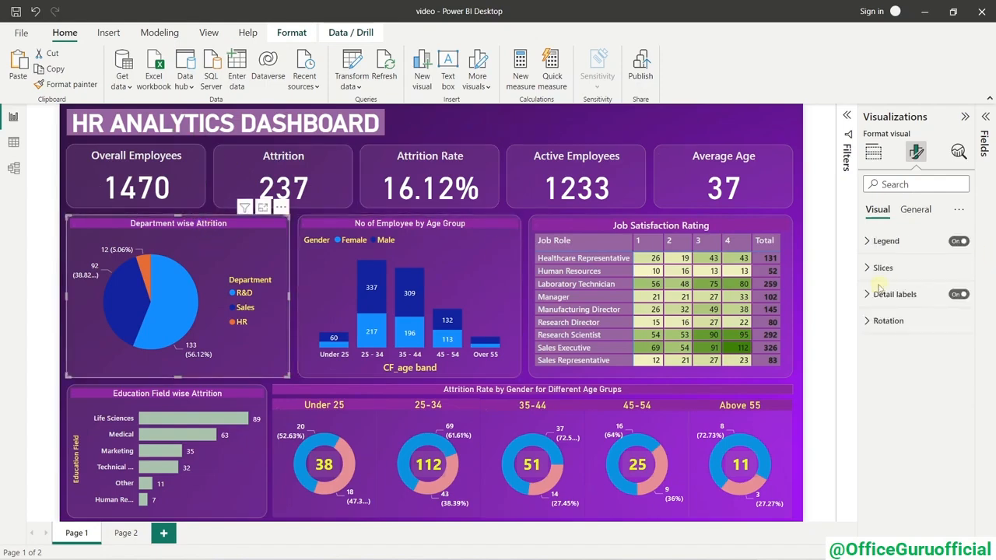
click(911, 210)
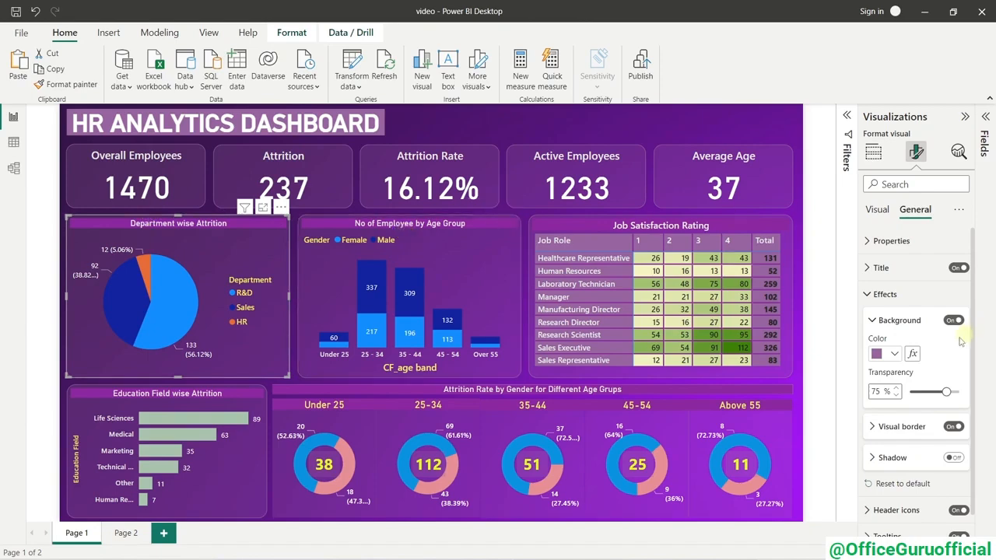
scroll(917, 355, down, 1)
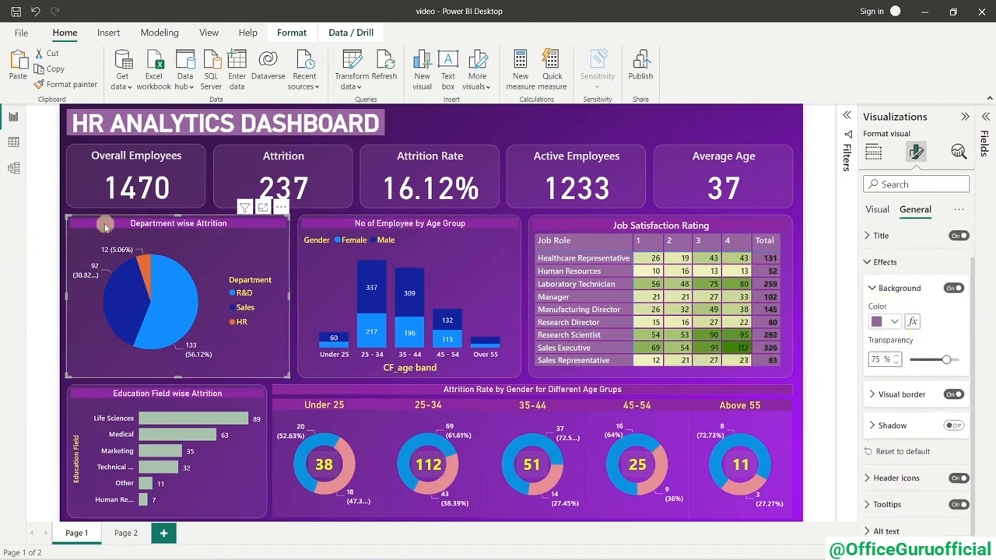
Reapply the purple title background color of the Department wise Attrition chart so it joins the recent colors.
click(895, 236)
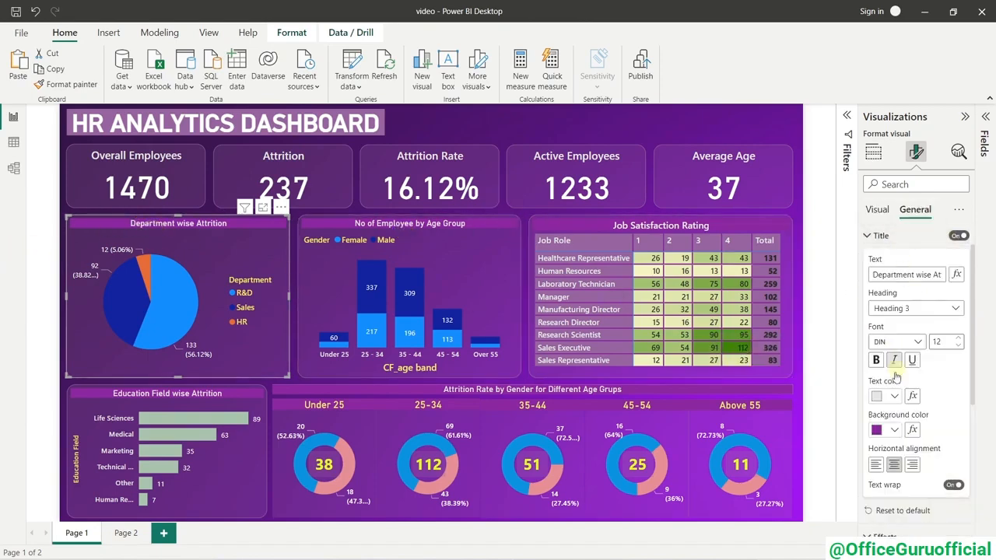
click(894, 430)
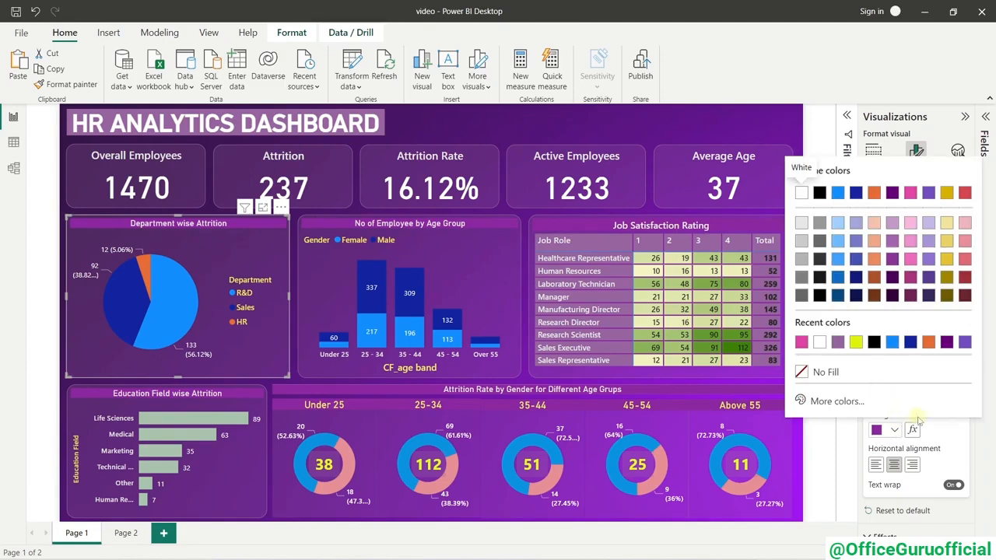
click(878, 431)
click(886, 438)
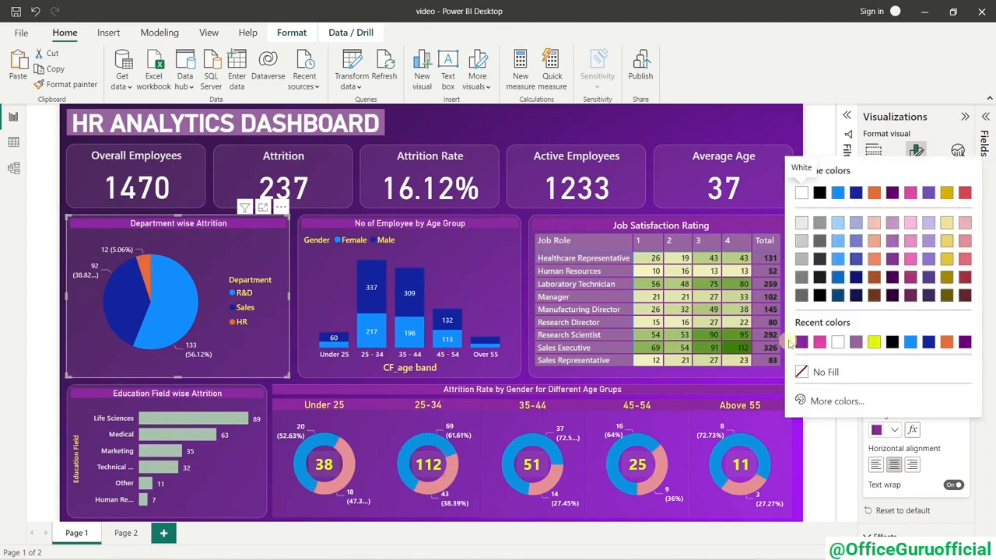
click(827, 450)
Set the dashboard heading's title background color to the recent purple used in the chart titles.
click(325, 125)
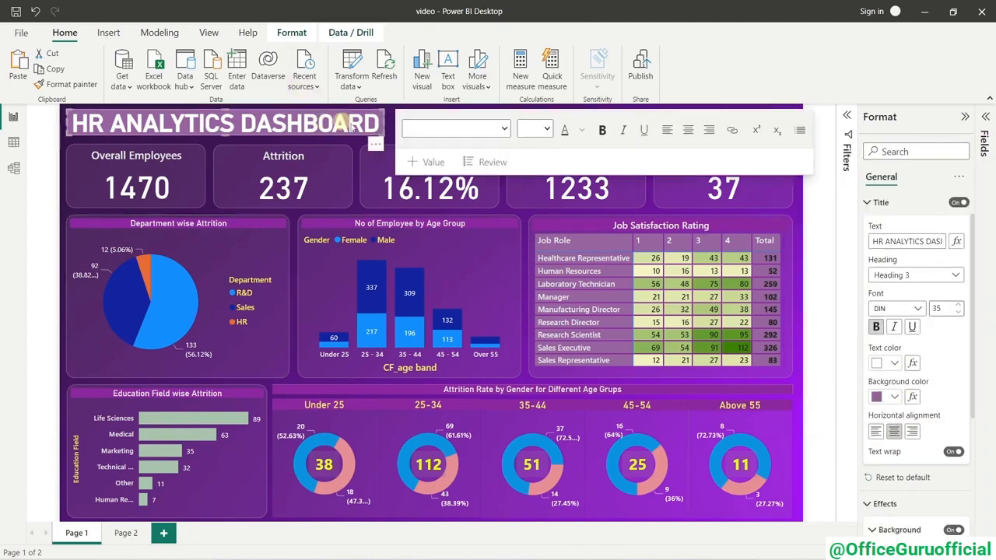
click(879, 398)
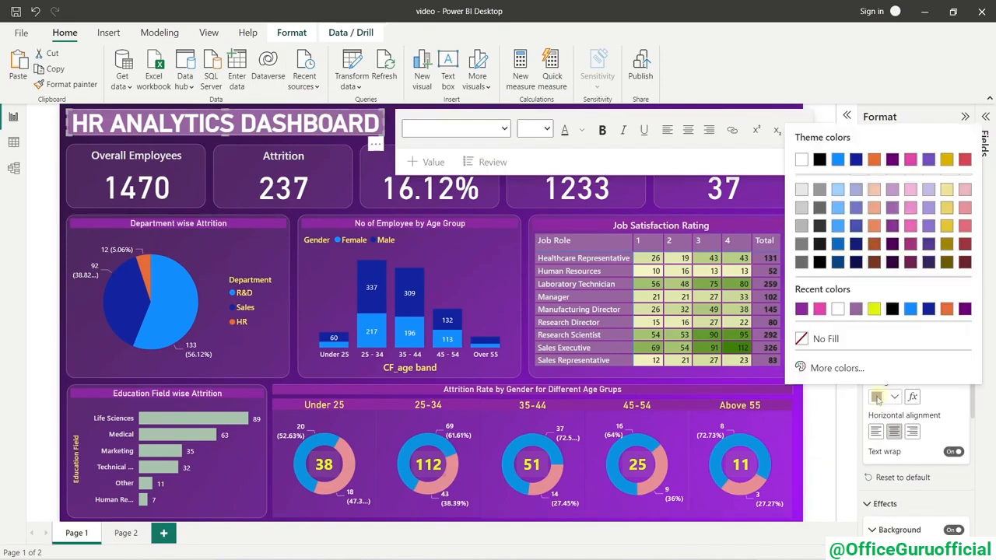
click(804, 311)
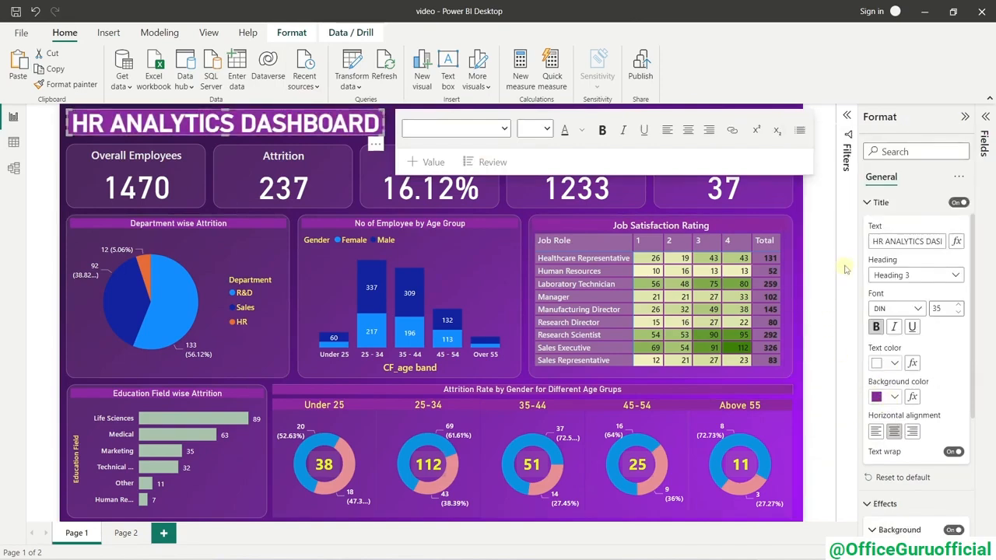
click(825, 218)
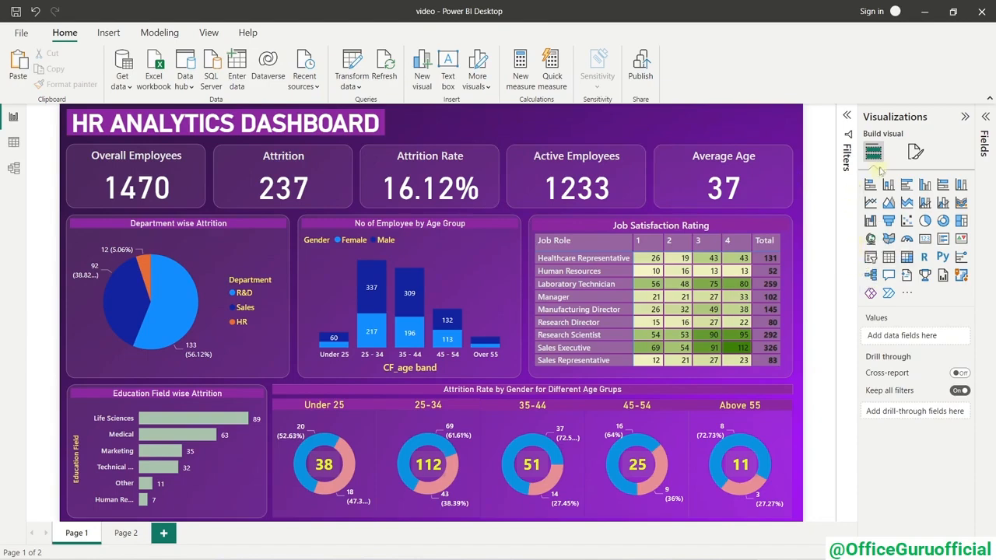
Add a slicer for the Education field to the report page.
click(870, 261)
drag(257, 209, 627, 216)
click(986, 120)
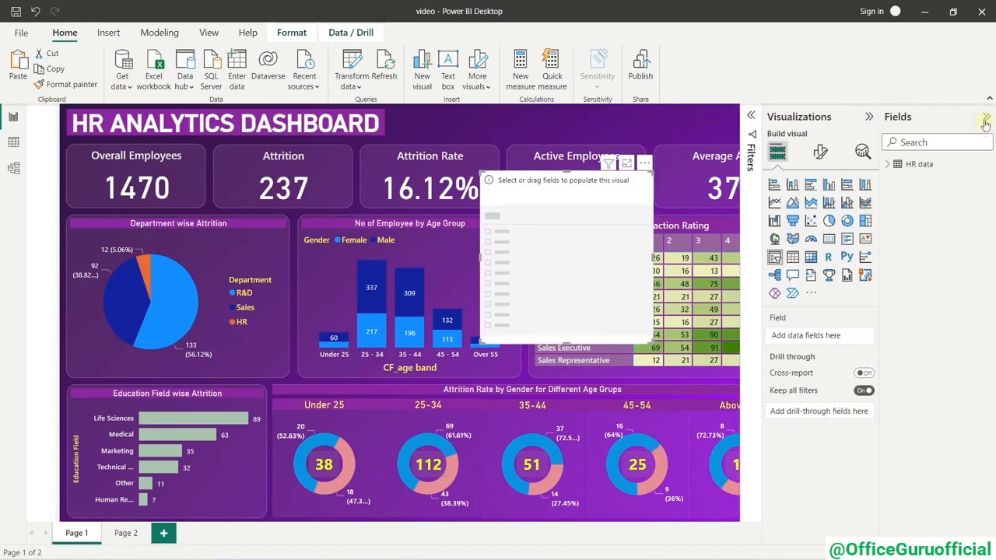
click(920, 142)
text(educ)
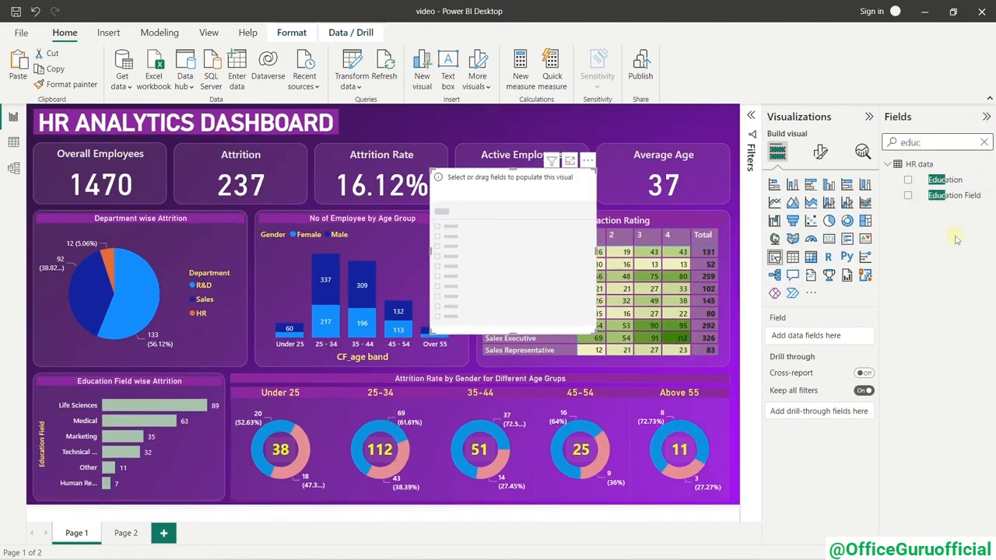
drag(945, 180, 498, 237)
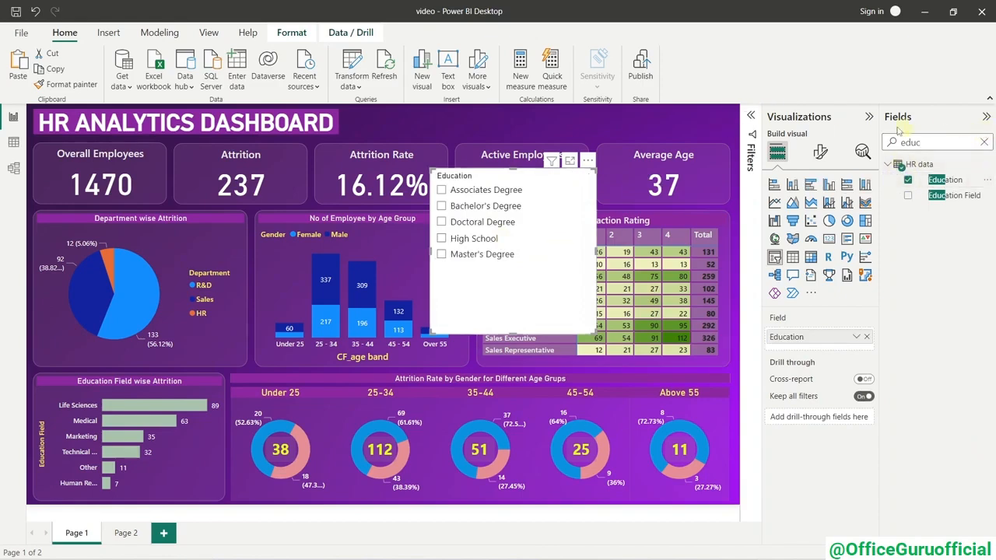
Set the Education slicer's orientation to Horizontal.
click(824, 153)
click(809, 241)
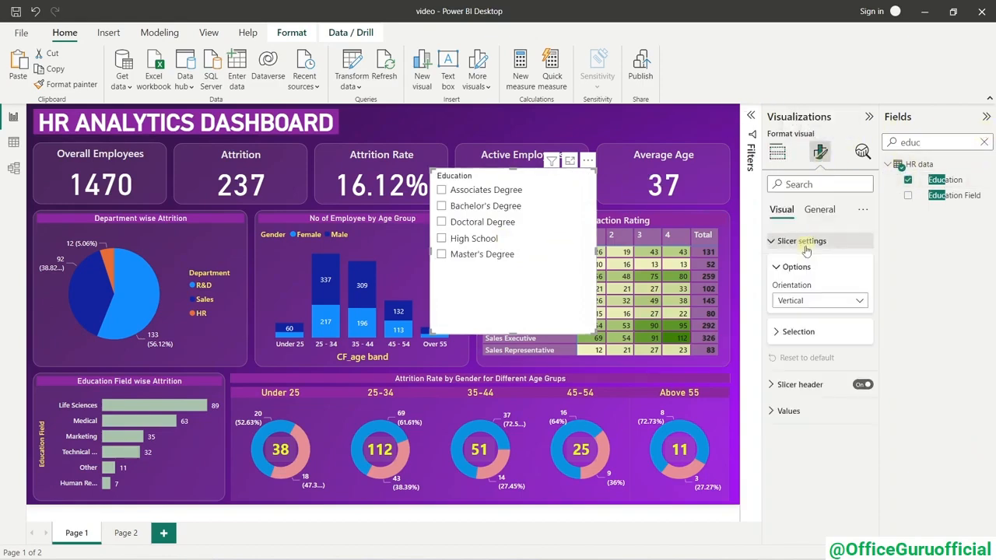
click(811, 301)
click(794, 329)
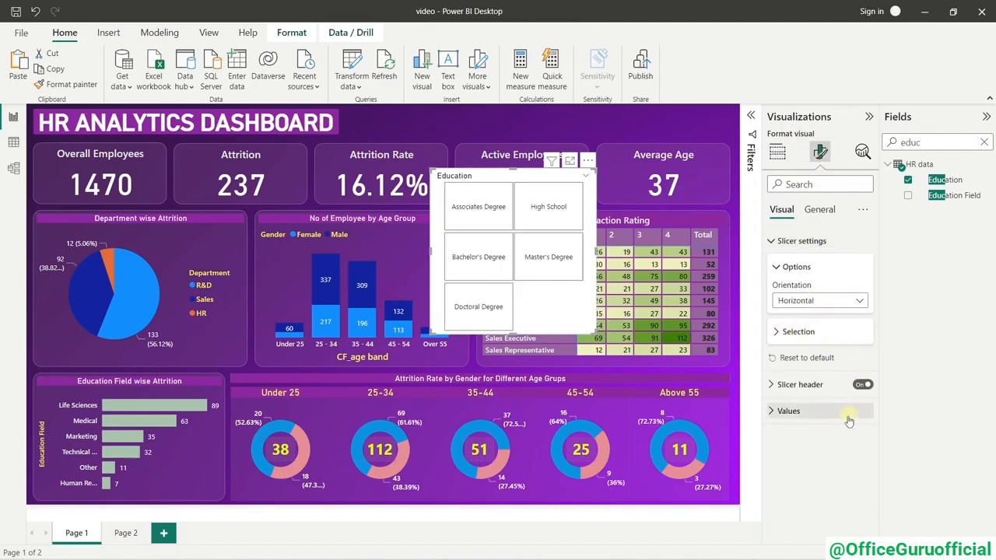
Turn off the Education slicer's header and fit it as a single row of five buttons beside the dashboard heading.
drag(514, 330, 514, 208)
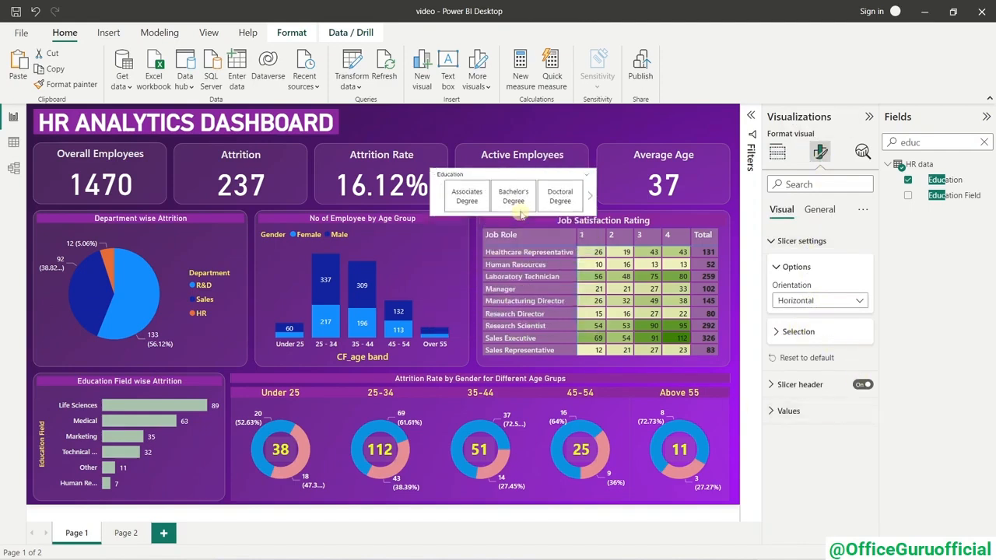
click(862, 385)
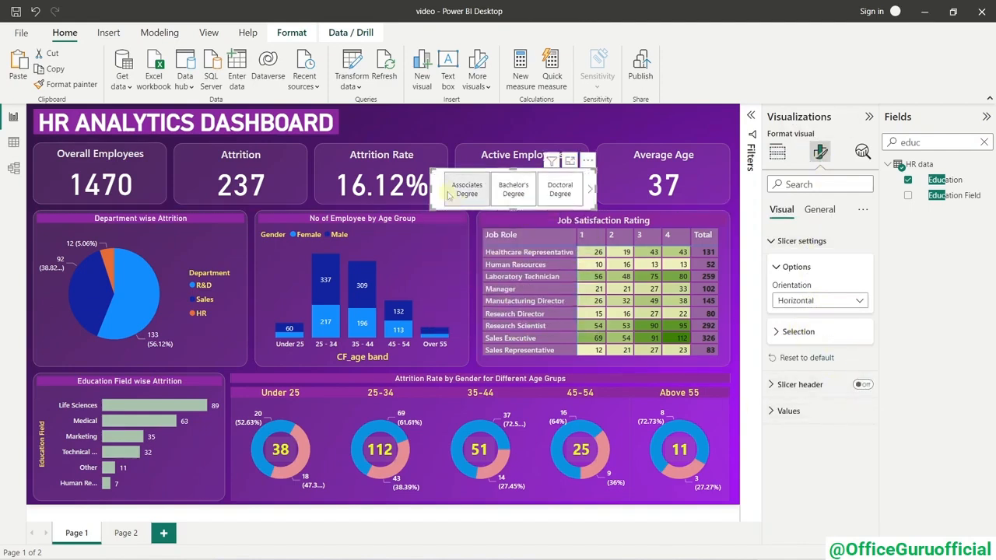
drag(513, 209, 435, 111)
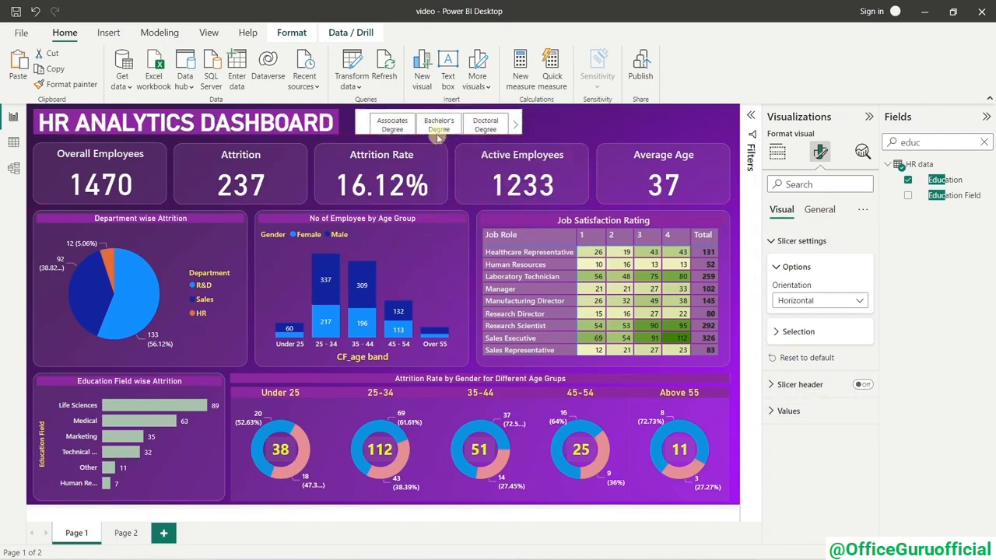
drag(521, 122, 730, 122)
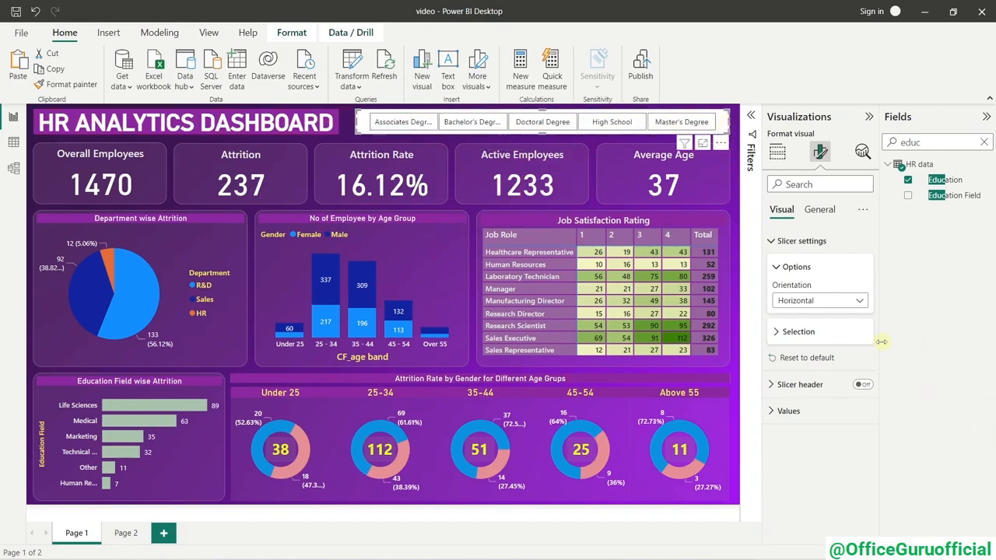
Set the Education slicer's background effect color to the same purple as the chart titles.
click(817, 208)
click(802, 290)
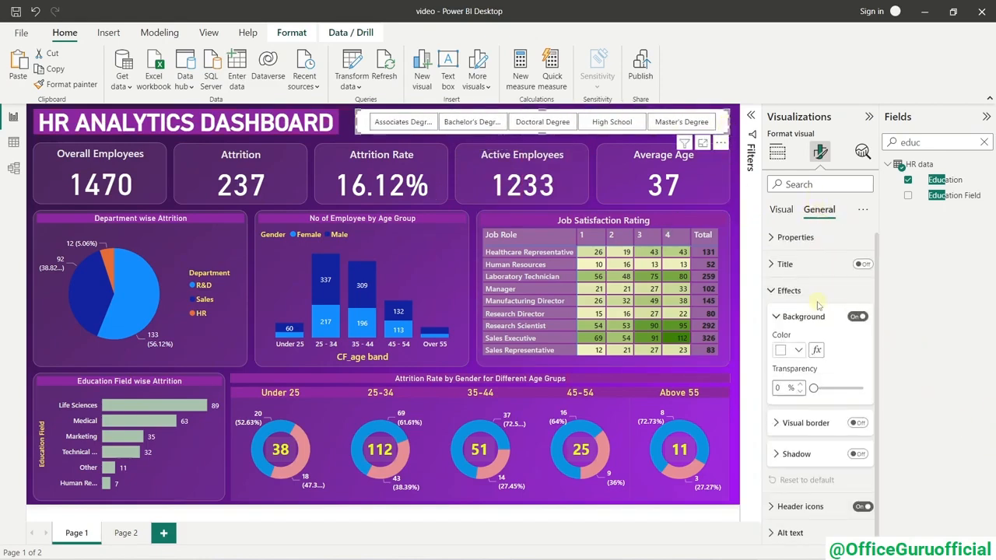
click(799, 348)
click(790, 294)
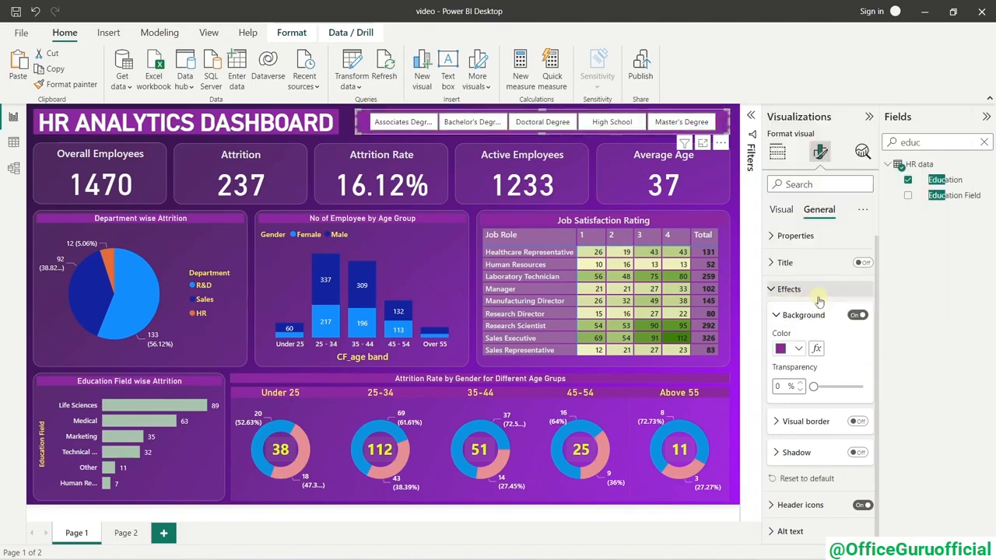
Set the font of the Education slicer's values to Segoe UI Semibold.
click(784, 210)
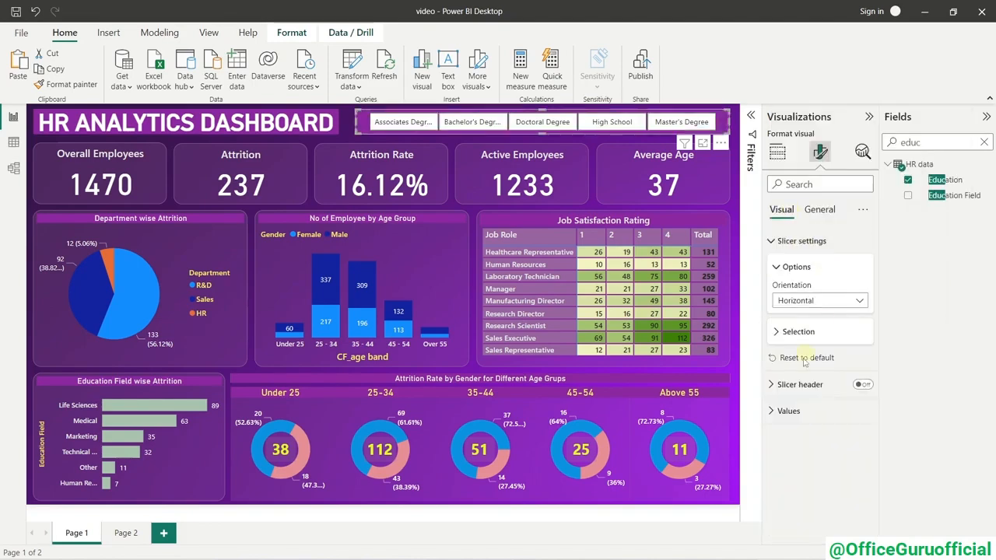
click(787, 411)
scroll(802, 413, down, 3)
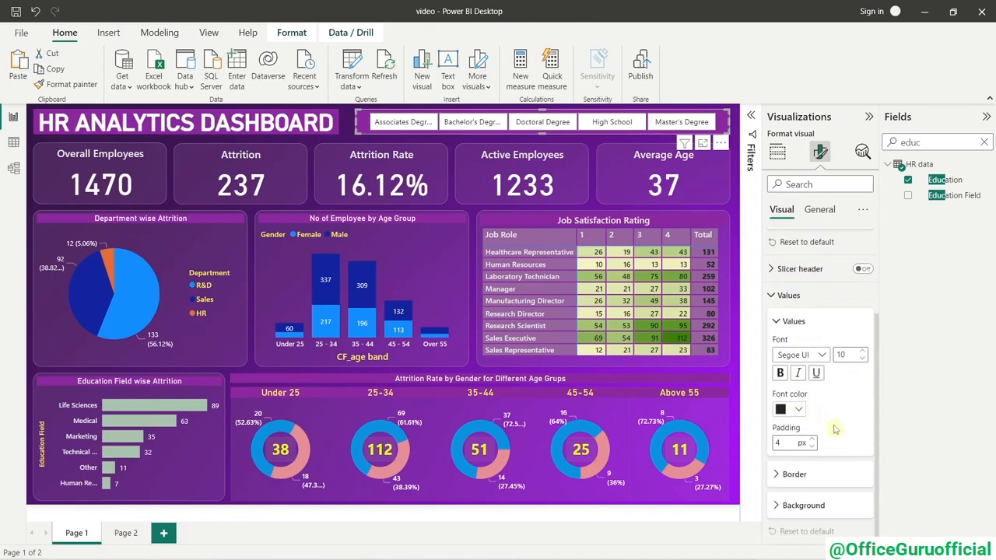
click(800, 410)
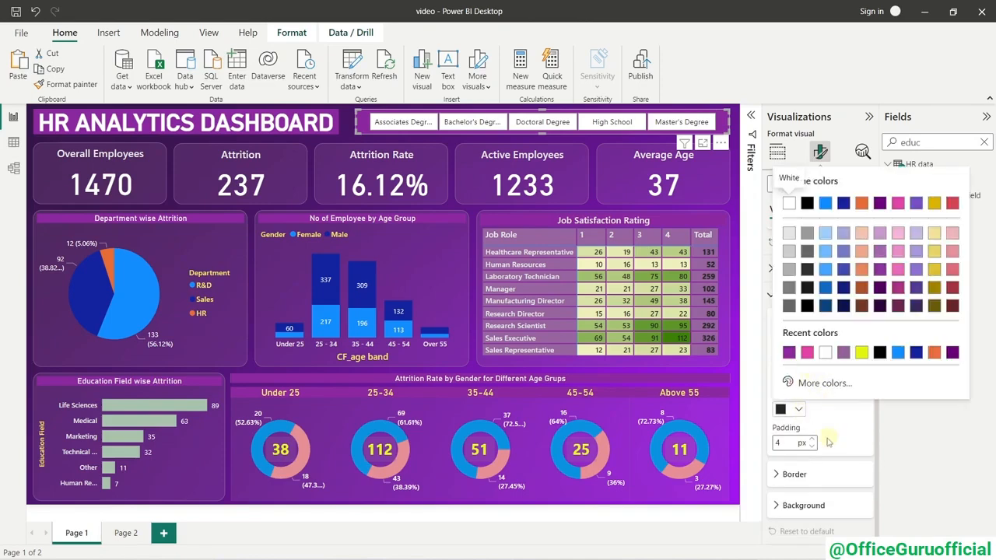
click(807, 412)
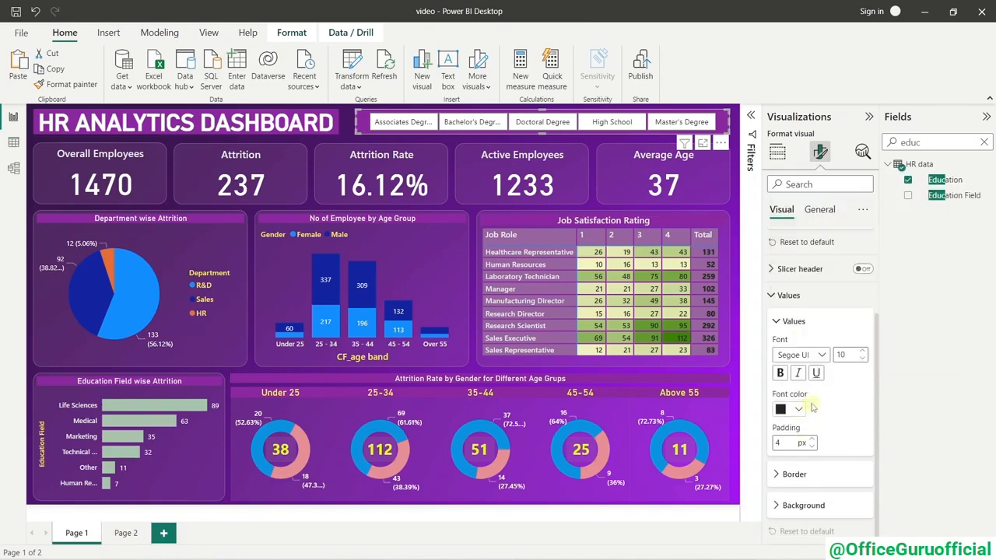
click(822, 356)
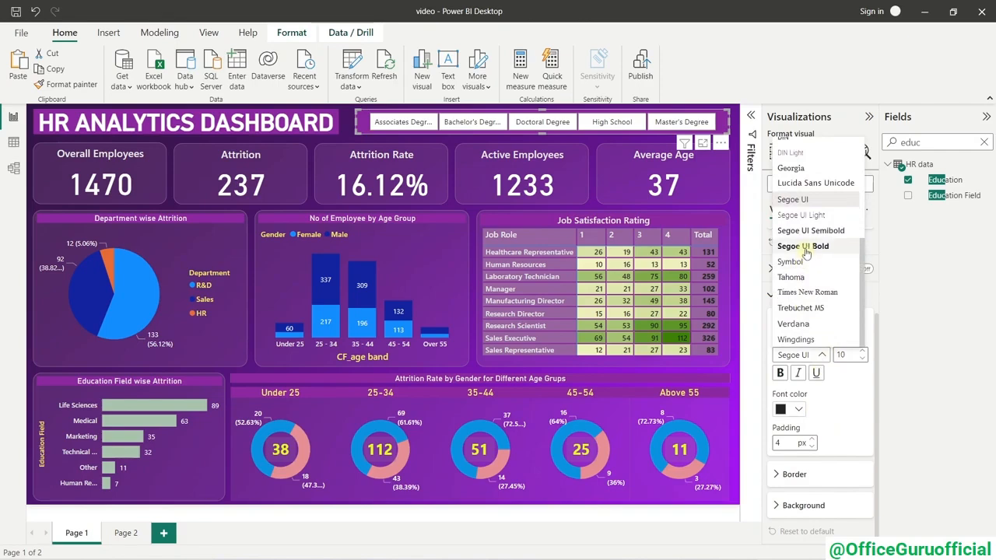
click(810, 231)
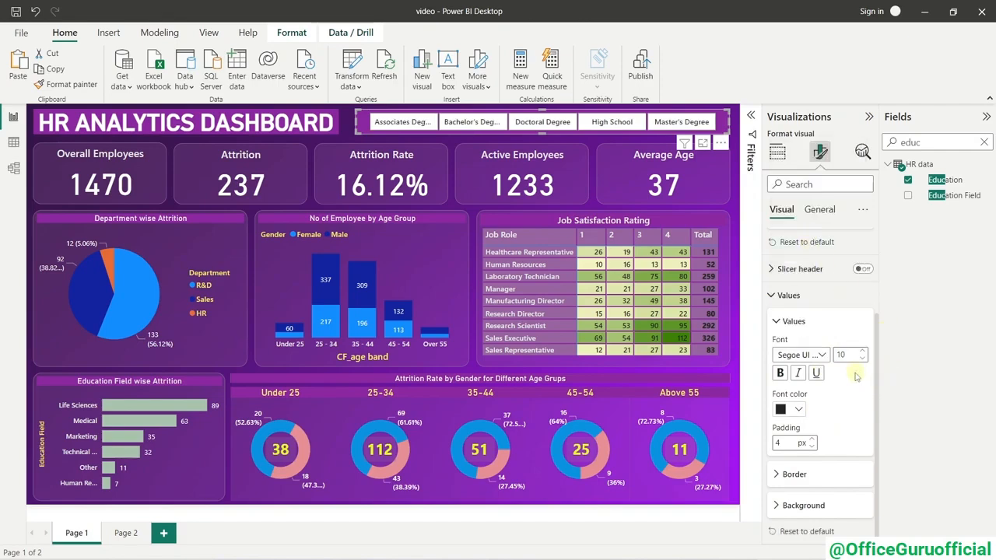
Give the Education slicer's values the recent purple as background color and a light gray font color.
click(810, 508)
click(798, 506)
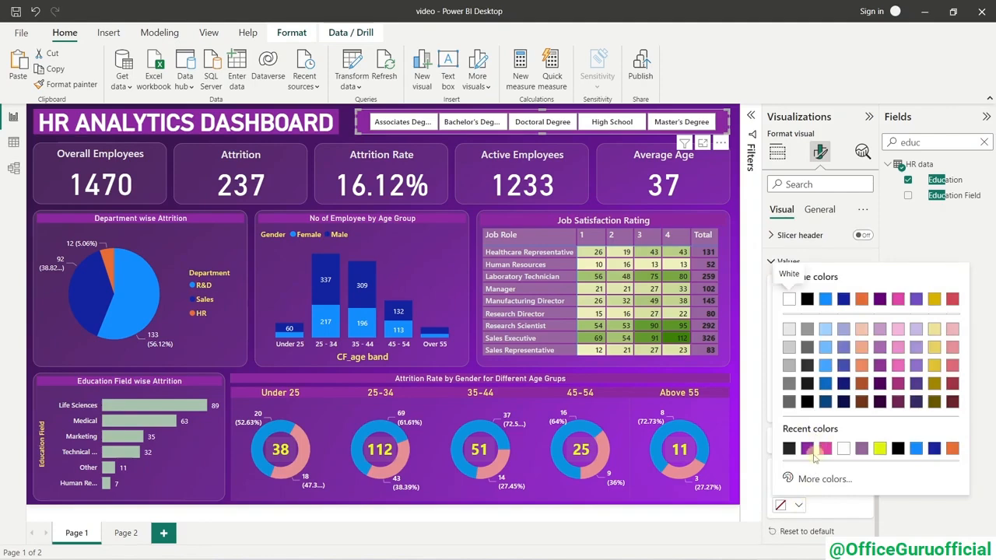
click(808, 450)
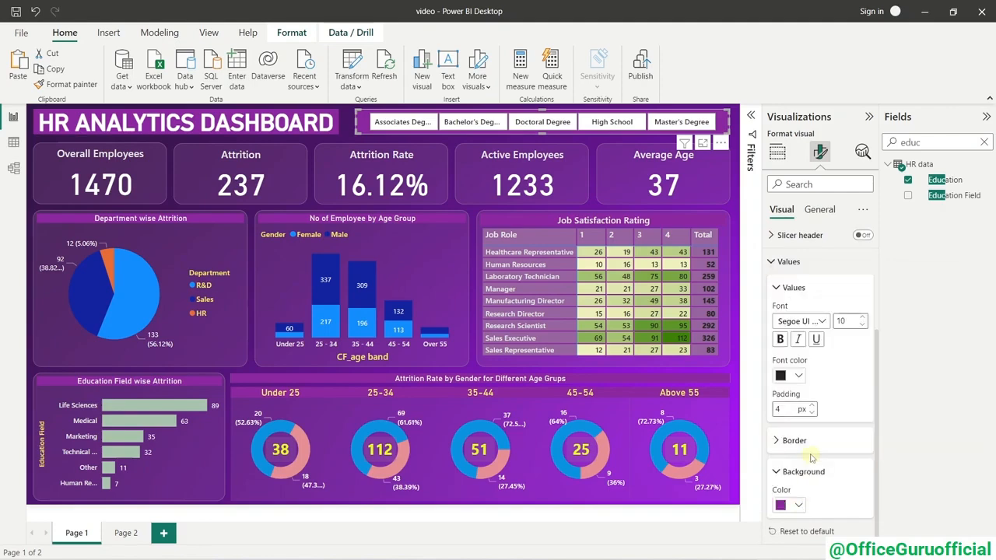
click(799, 376)
click(789, 201)
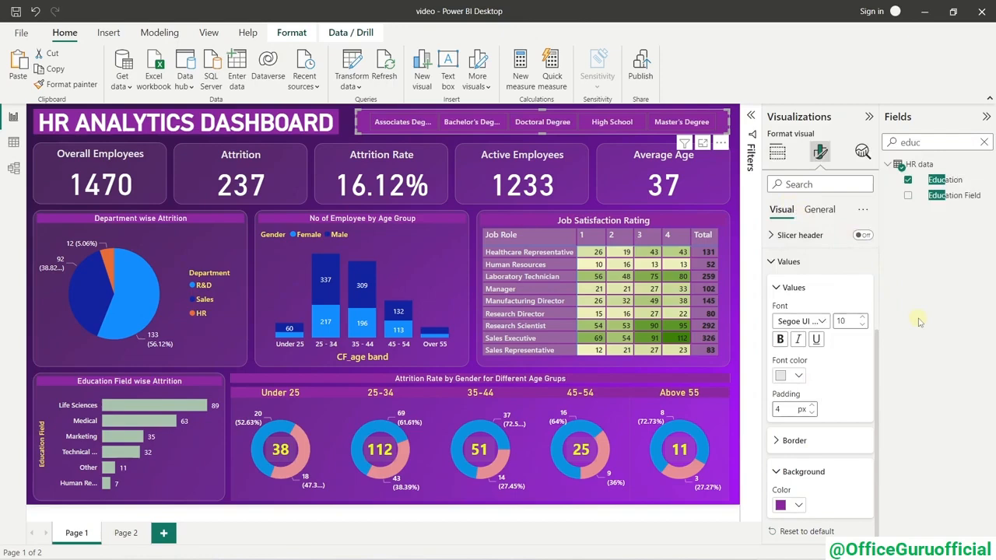
click(740, 223)
Test the Education slicer by filtering the dashboard by several degree levels, and clear the selection.
click(402, 123)
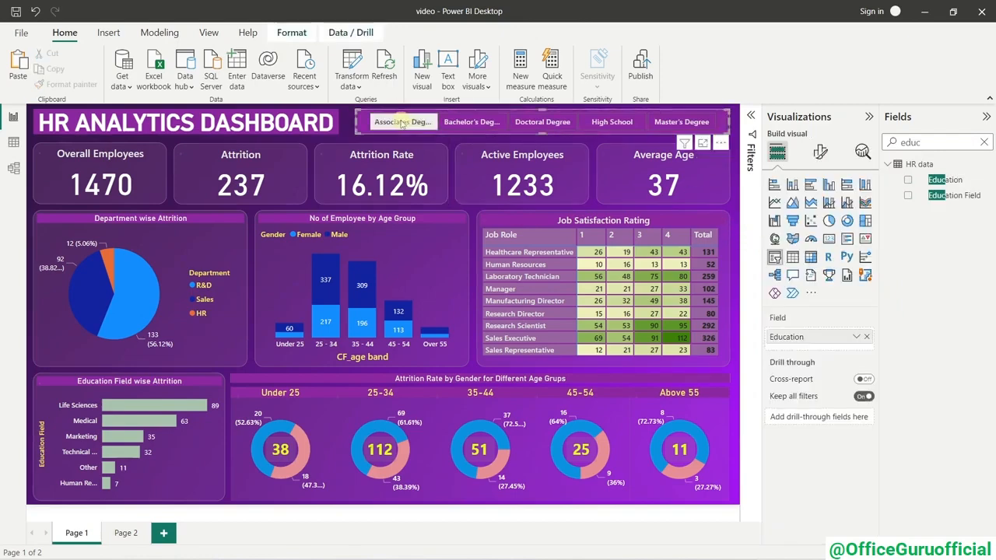
click(566, 127)
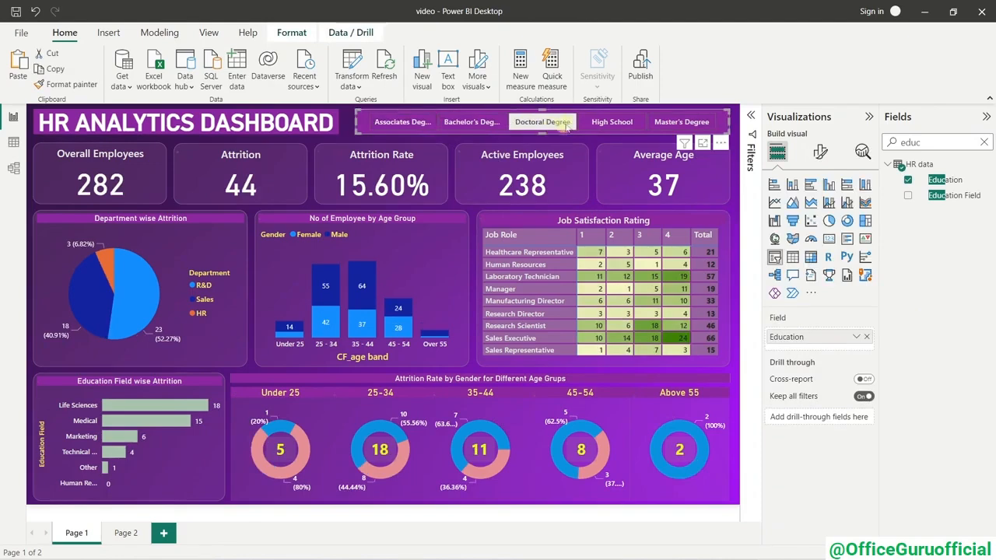
click(612, 123)
click(681, 122)
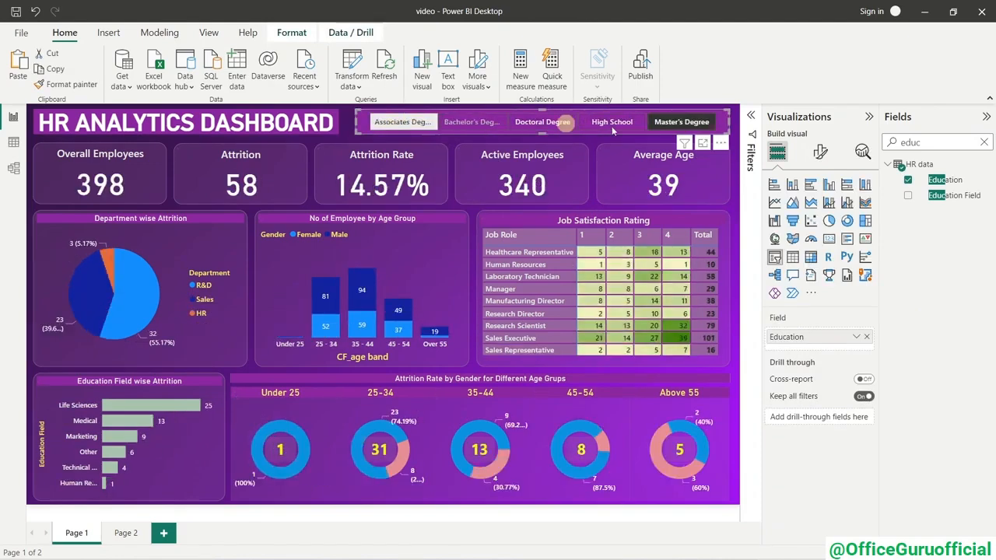
click(699, 122)
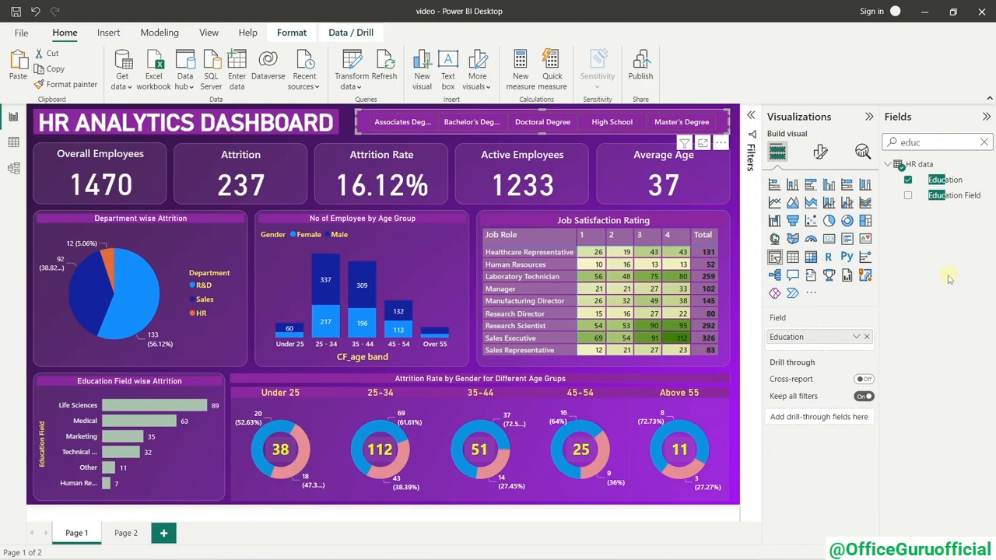
click(25, 305)
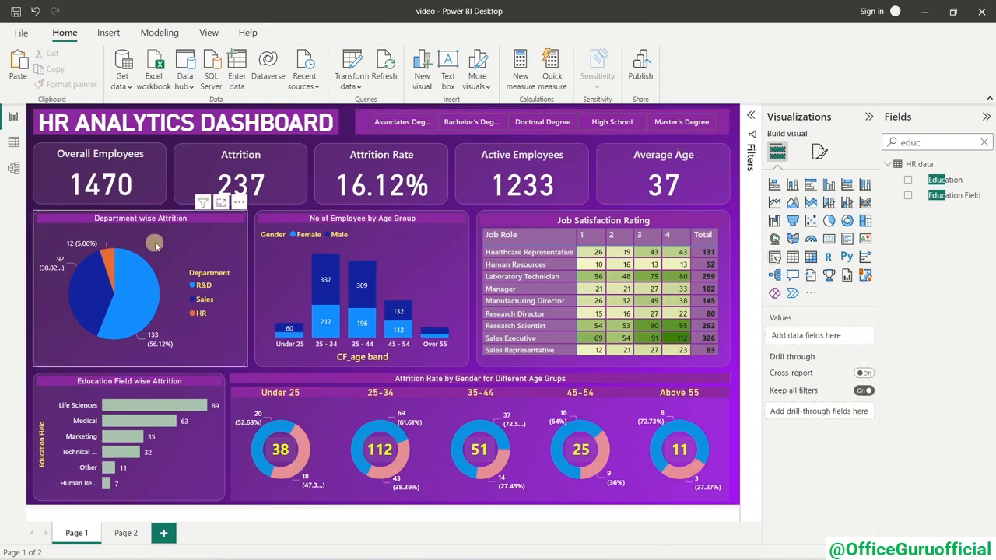
Test cross-filtering with the Sales and R&D slices of the Department wise Attrition pie, and clear the selection.
click(85, 298)
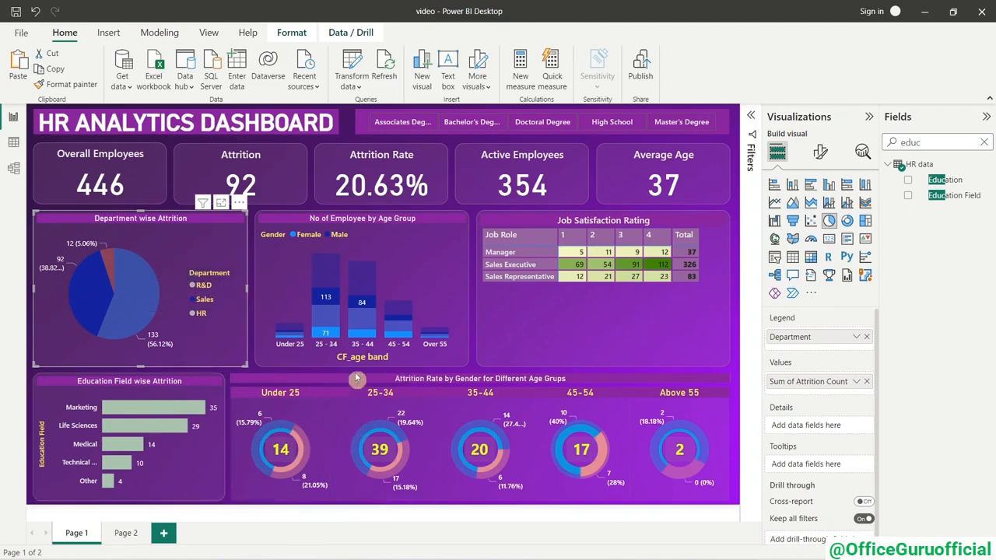
click(136, 294)
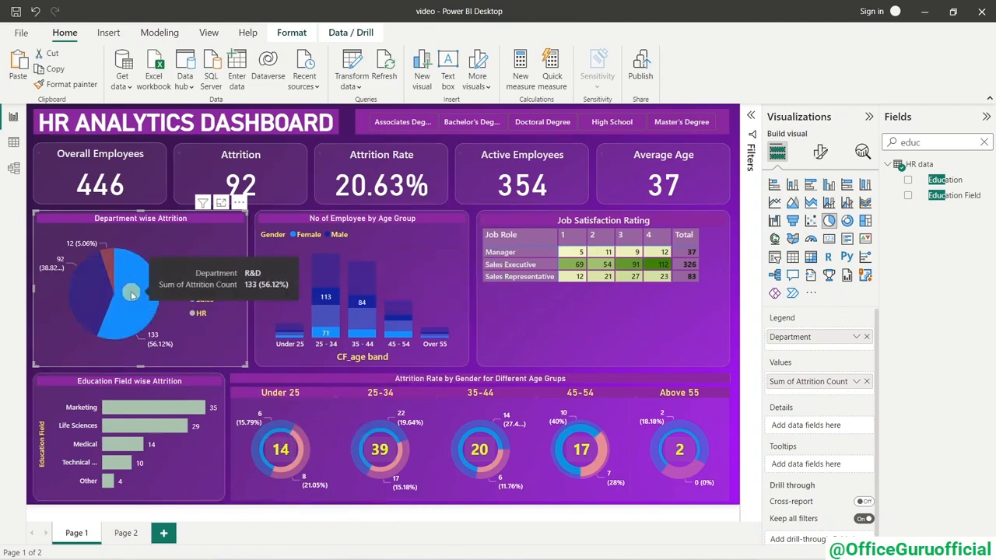
click(130, 293)
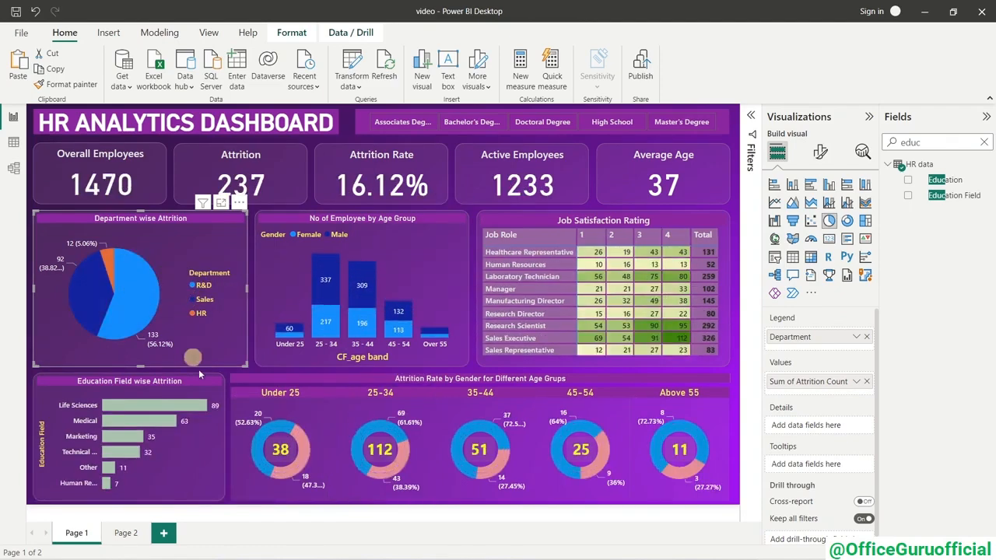
Test cross-highlighting with the Life Sciences and Marketing bars of the Education Field wise Attrition chart, and clear the selection.
click(188, 406)
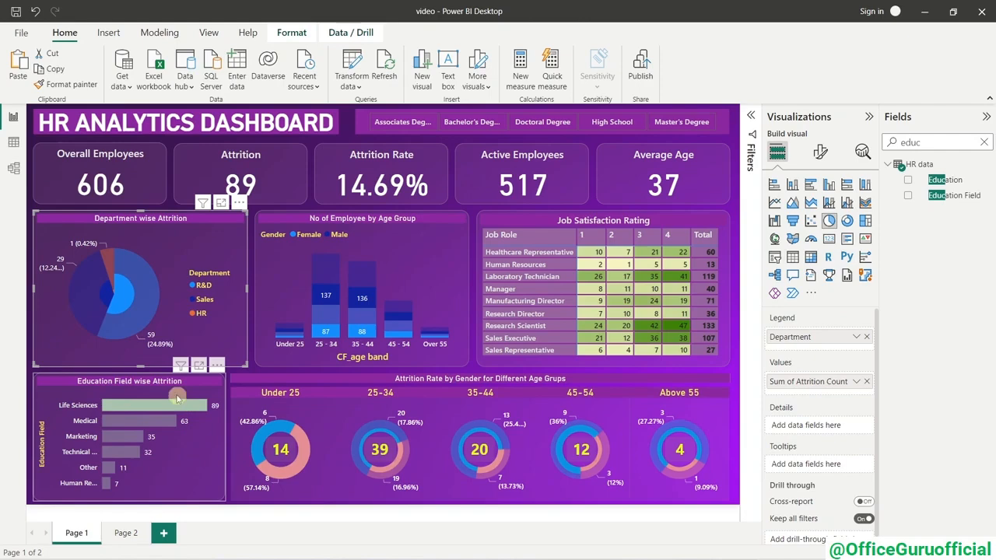
click(132, 441)
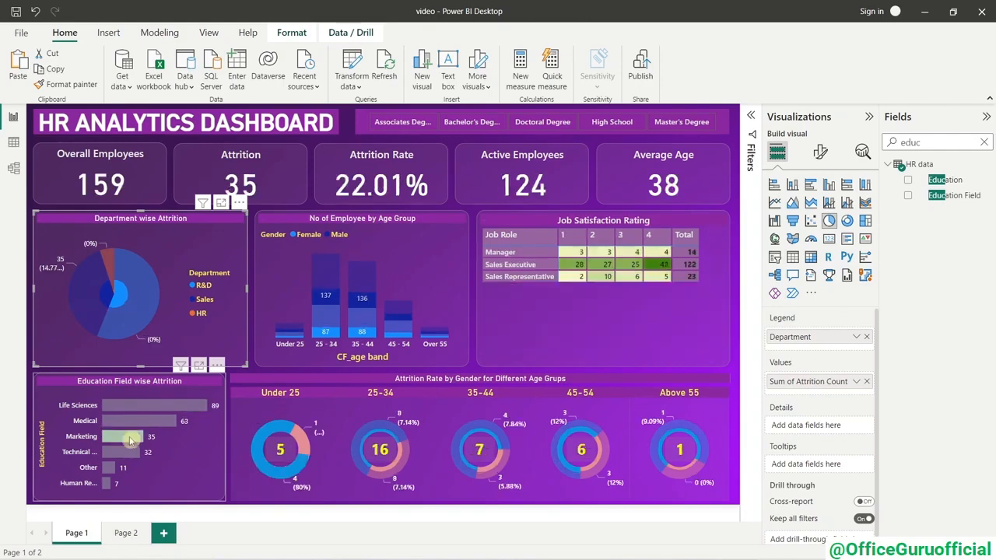
click(130, 438)
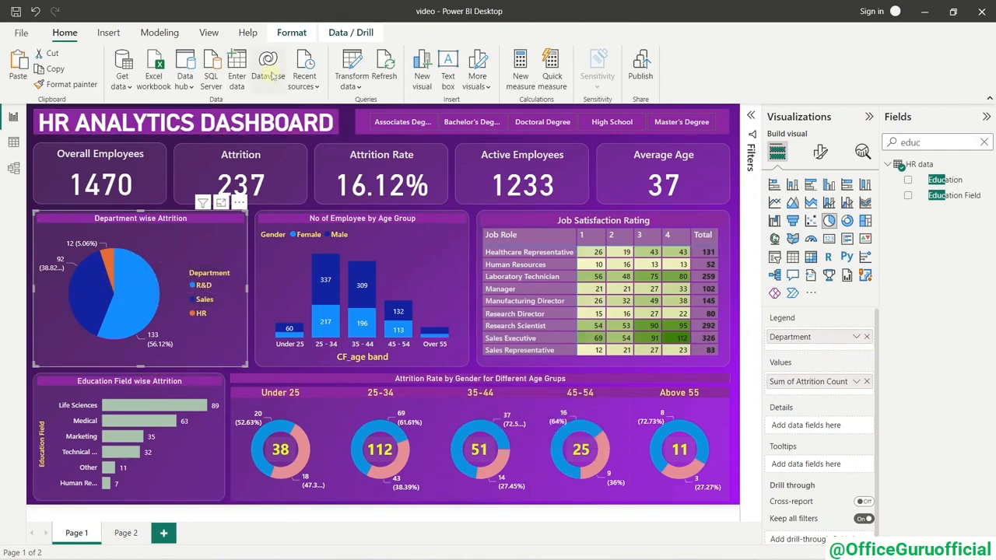
Edit the Department wise Attrition pie's interactions so it filters the other charts, and test this with its R&D slice.
click(291, 32)
click(35, 76)
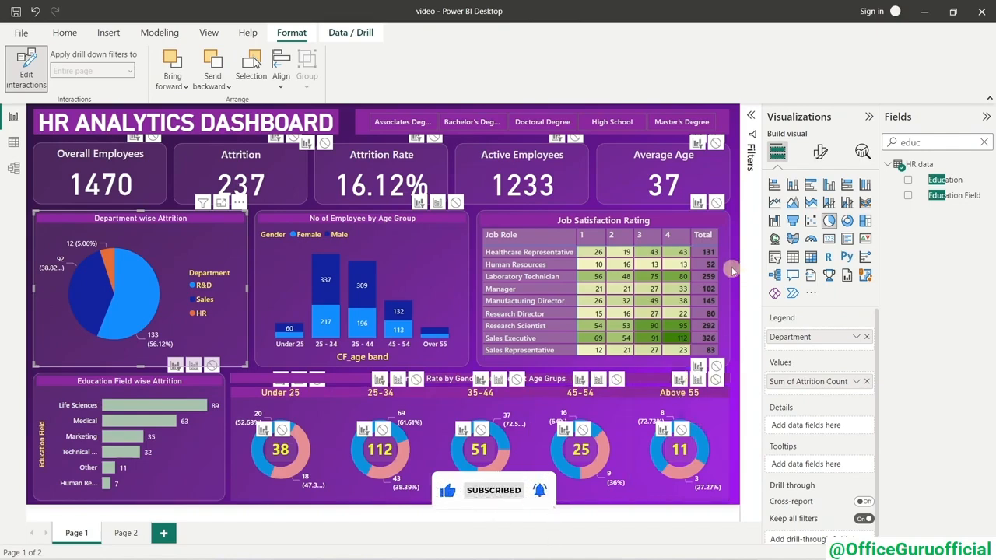
click(125, 289)
click(124, 287)
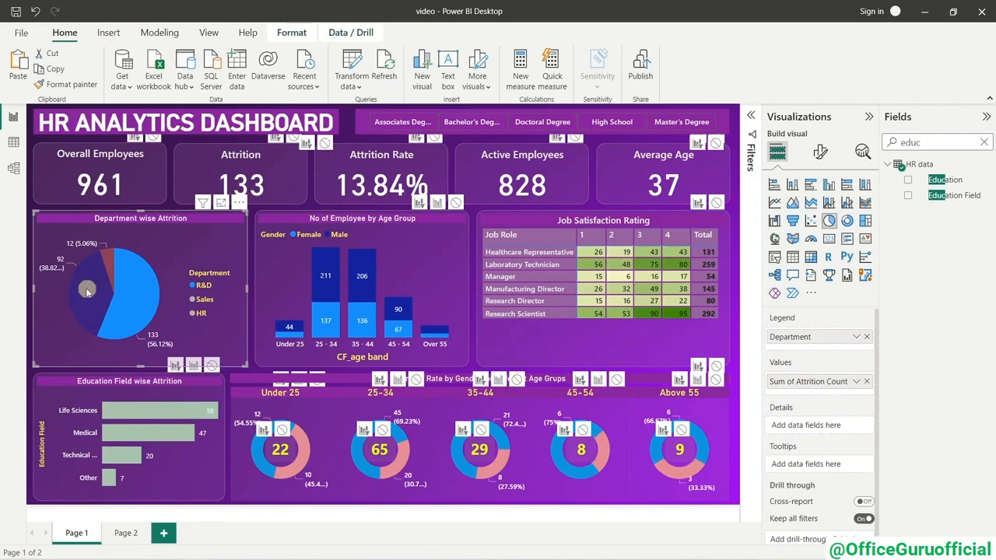
click(129, 290)
click(134, 294)
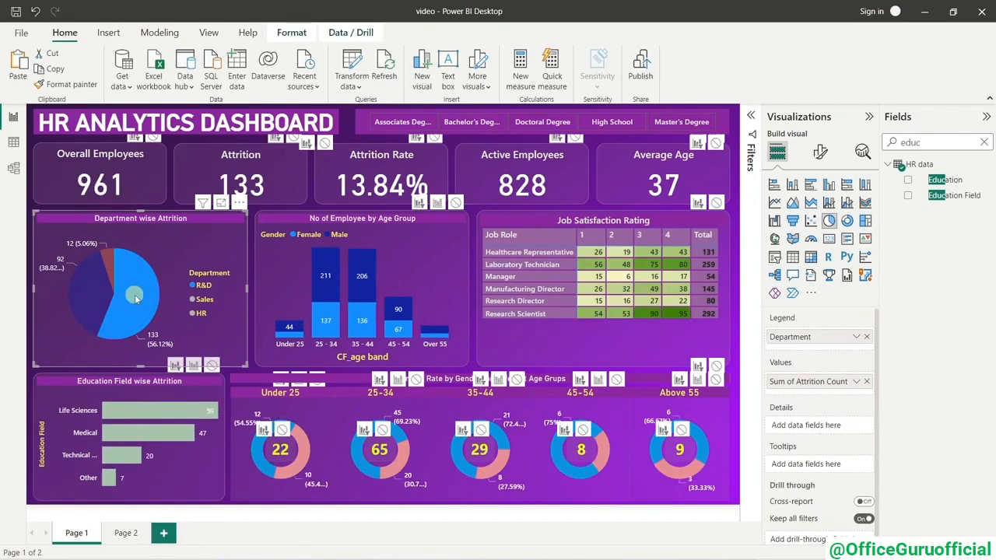
click(135, 298)
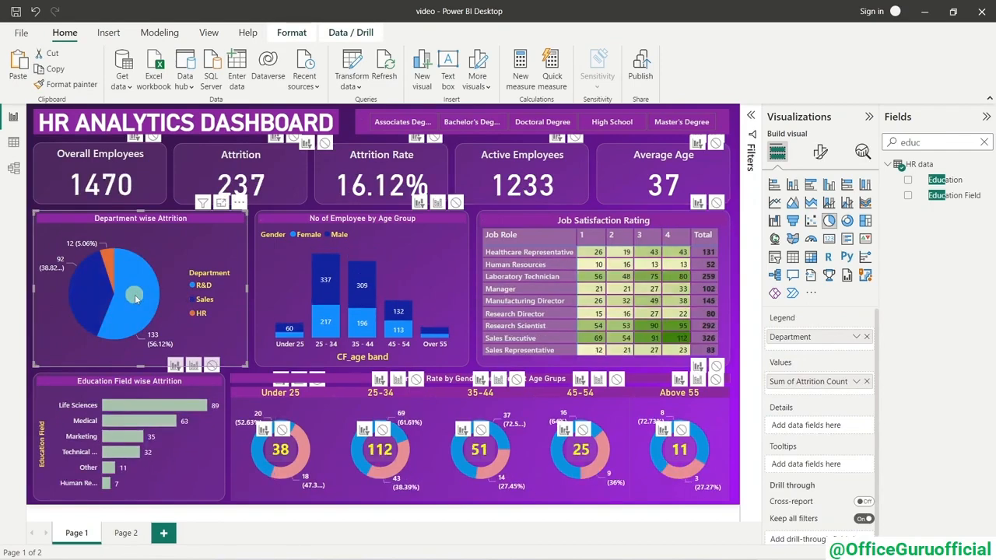
Make the Education Field wise Attrition chart filter the other charts, and test it with the Life Sciences, Medical and Marketing bars.
click(201, 464)
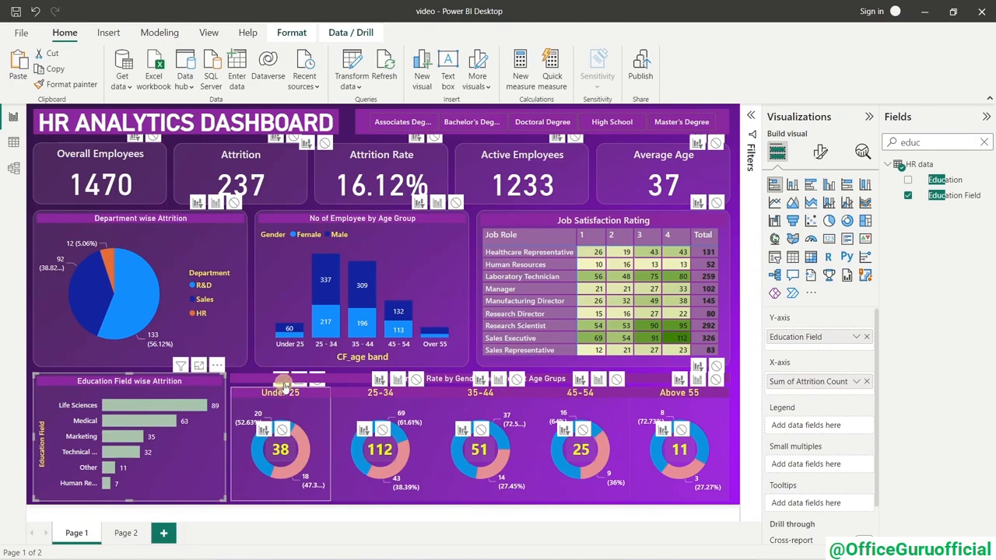
click(137, 407)
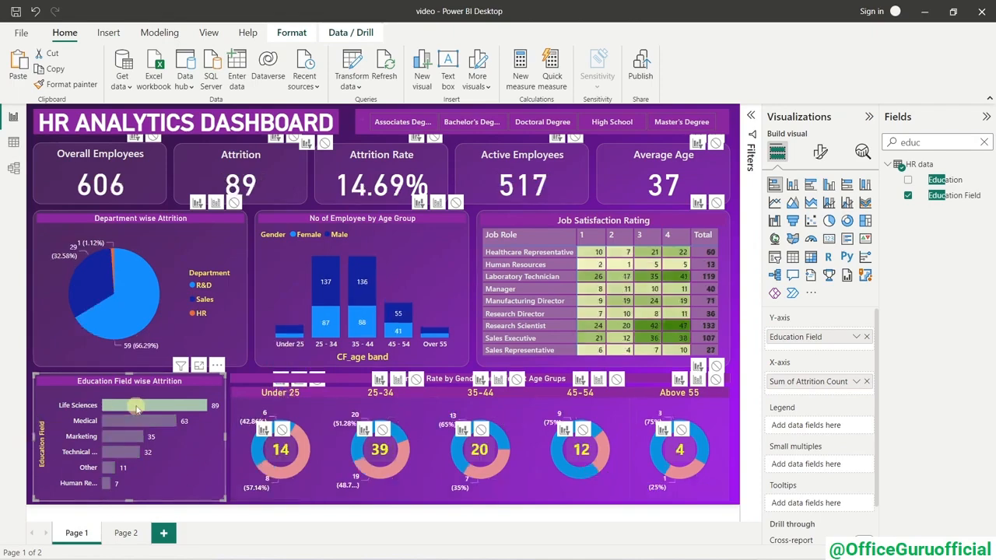
click(138, 422)
click(132, 438)
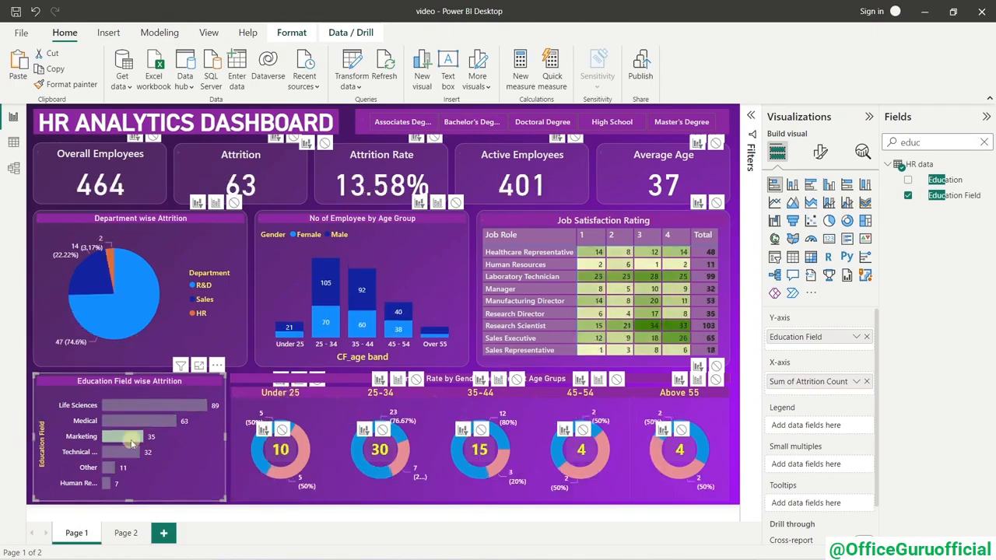
click(132, 439)
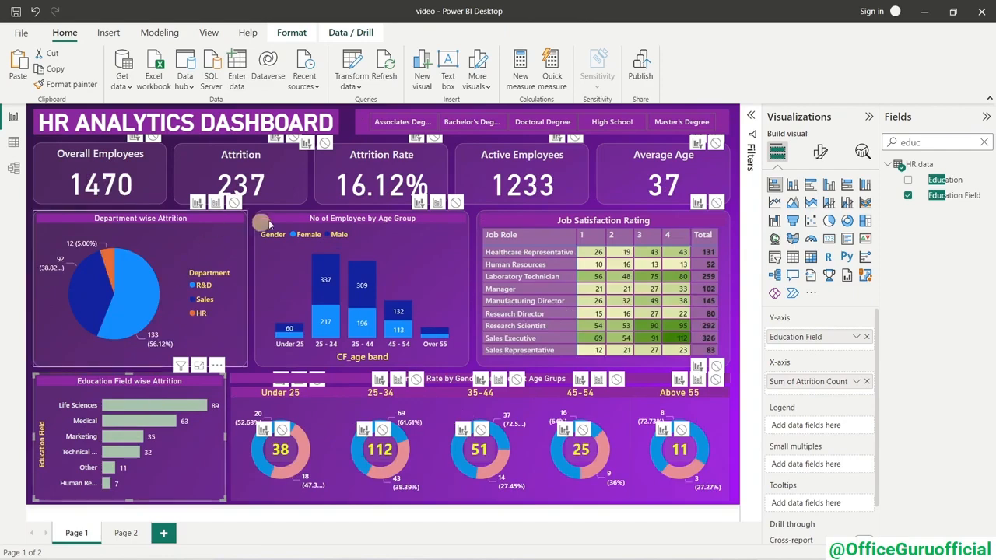
Leave interaction editing, test filtering with several bars of the Education Field wise Attrition chart, and clear the selection.
click(133, 421)
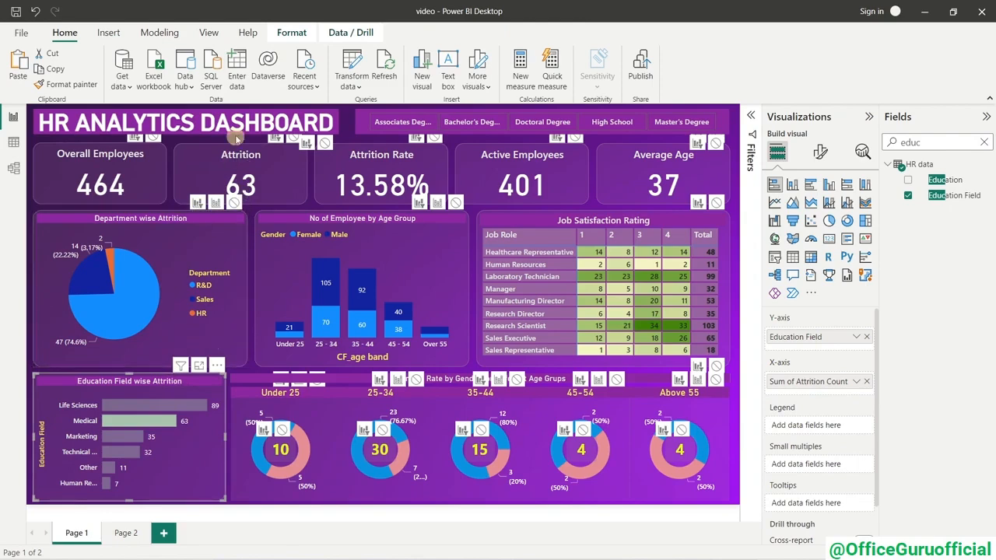
click(291, 32)
click(27, 78)
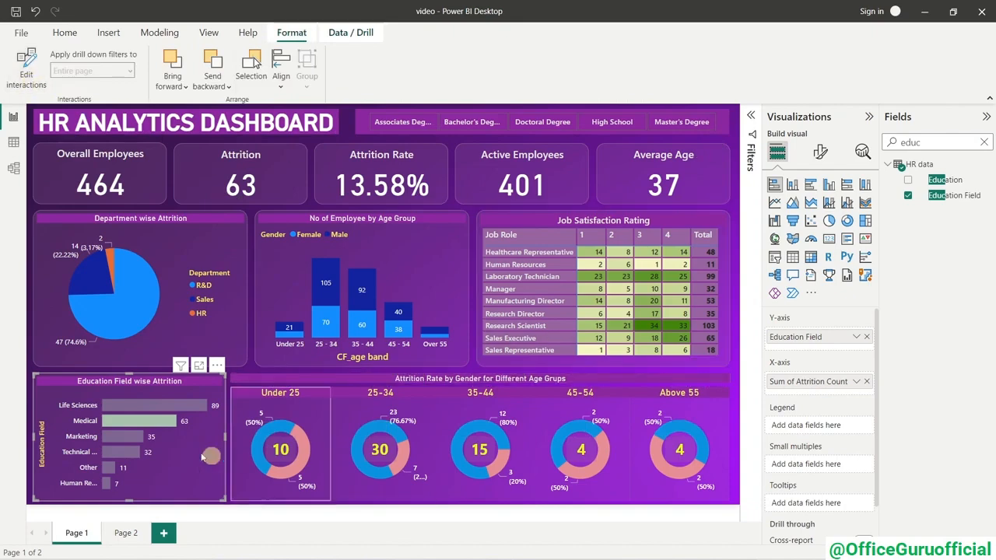
click(137, 439)
click(127, 454)
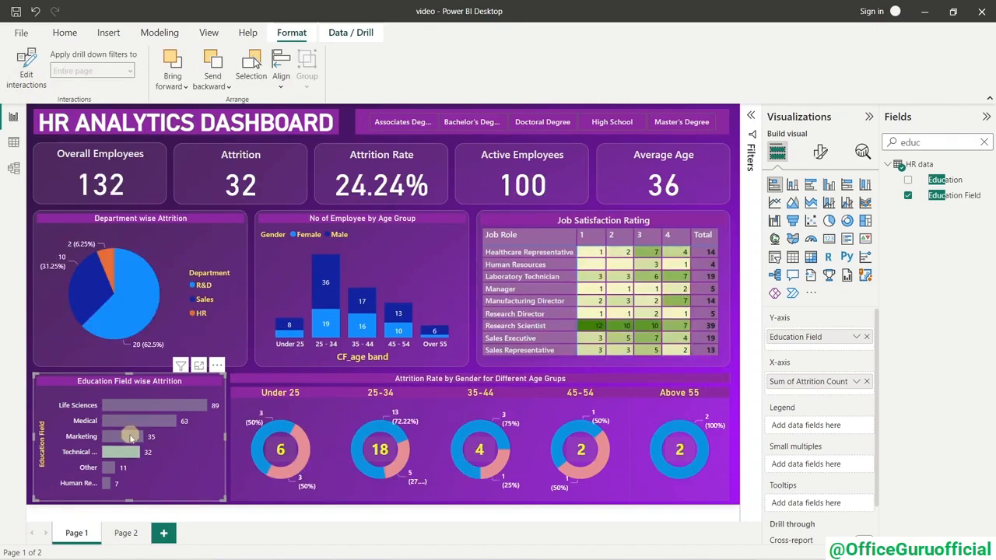
click(126, 437)
click(125, 429)
click(130, 427)
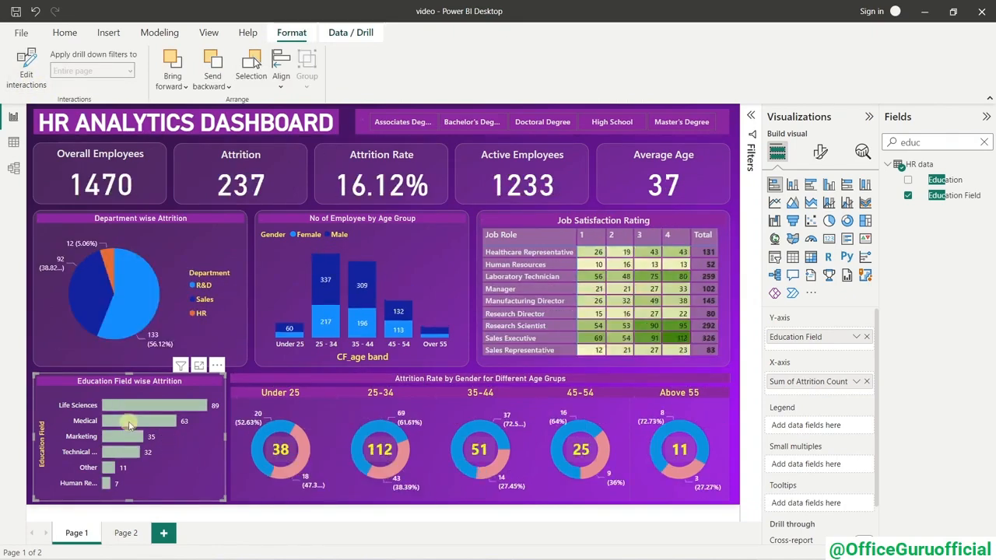
Test how rating column 1 of the Job Satisfaction Rating matrix affects the other visuals, and clear the selection.
click(589, 237)
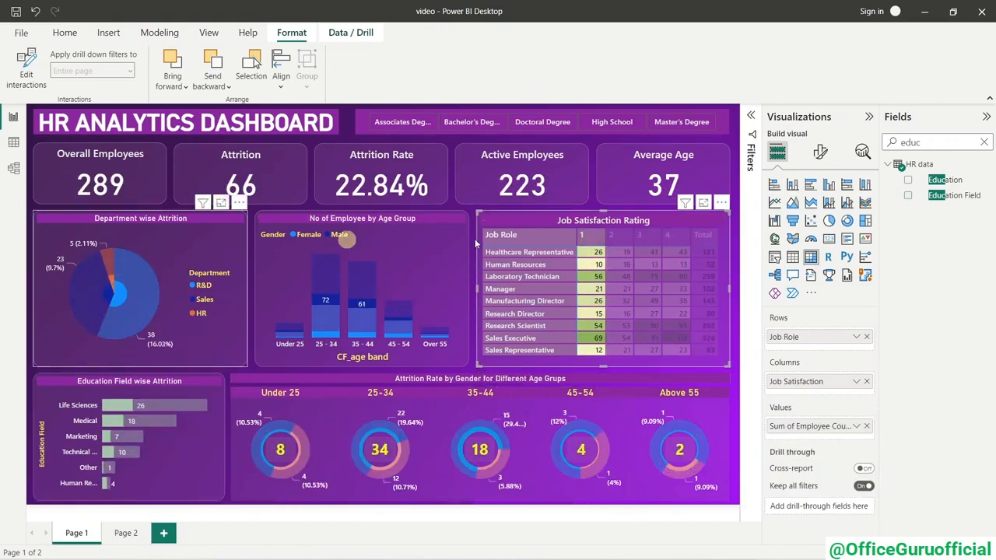
click(596, 239)
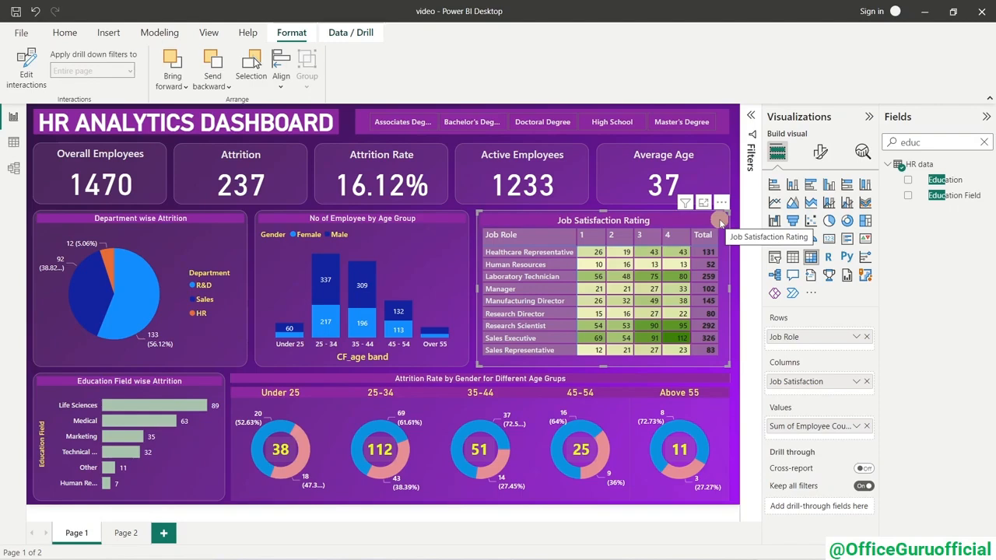
Set the Job Satisfaction Rating matrix's interactions to None for the Department, Age Group and Education Field charts and the KPI cards.
click(27, 63)
click(247, 226)
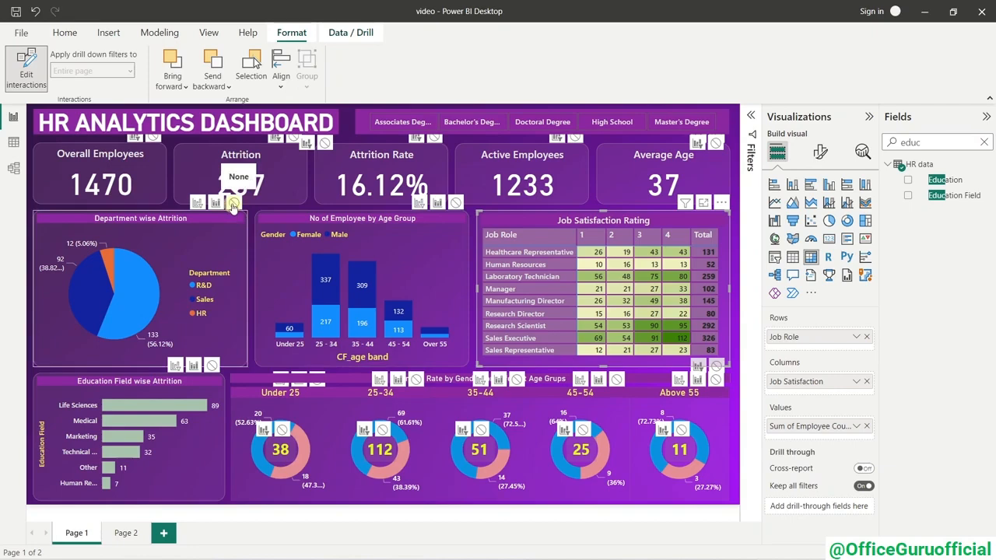
click(456, 203)
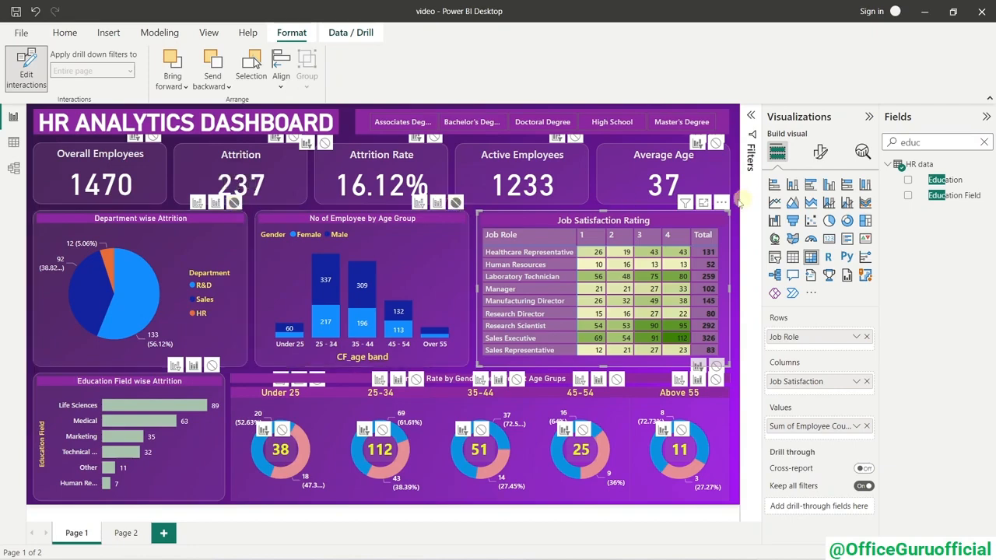
click(211, 365)
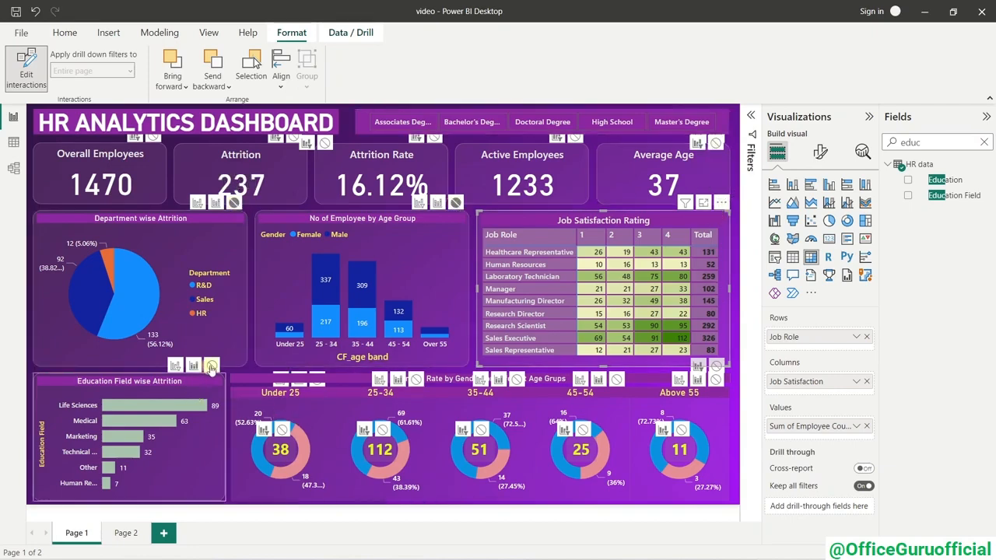
click(324, 143)
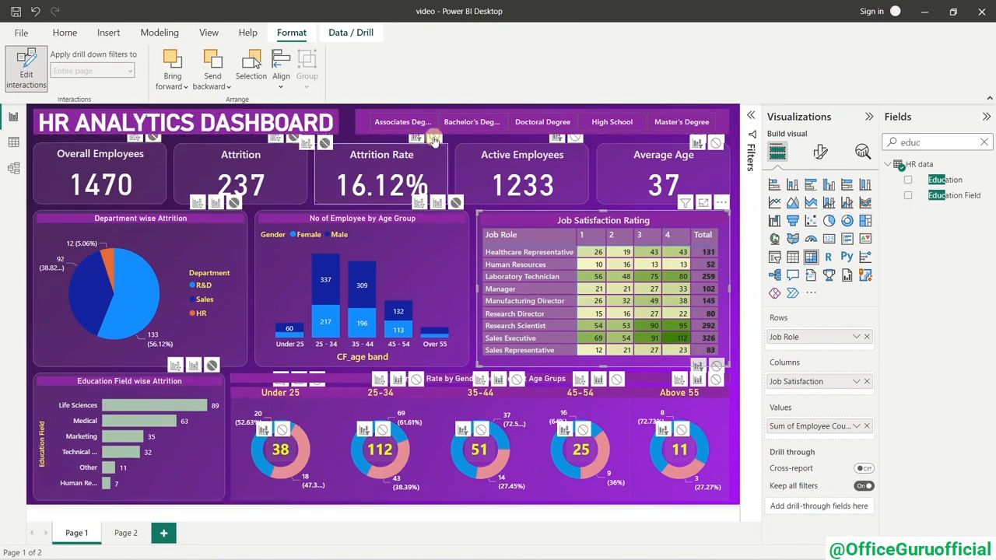
click(715, 144)
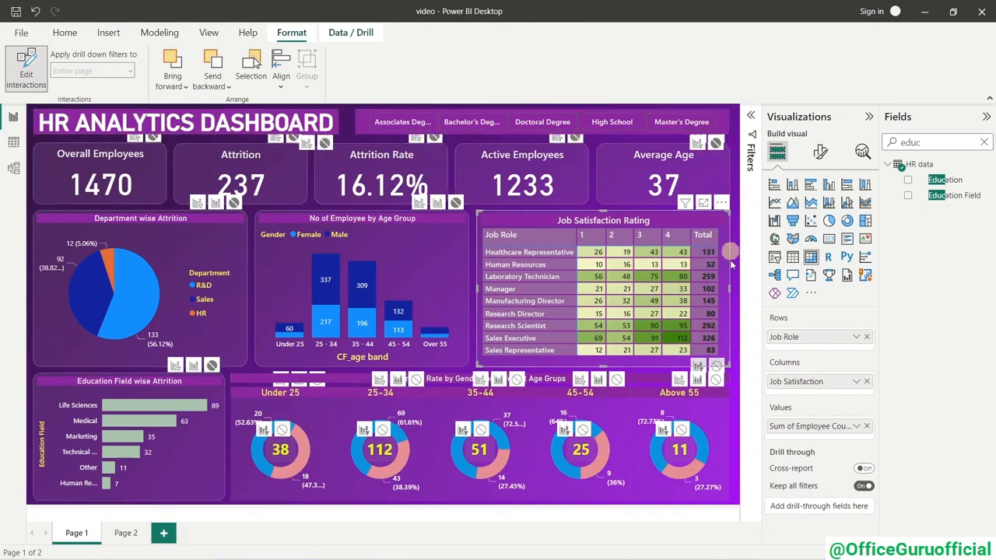
Set the Job Satisfaction Rating matrix's interactions to None for the five age-group donut charts and the totals in their centers.
click(716, 379)
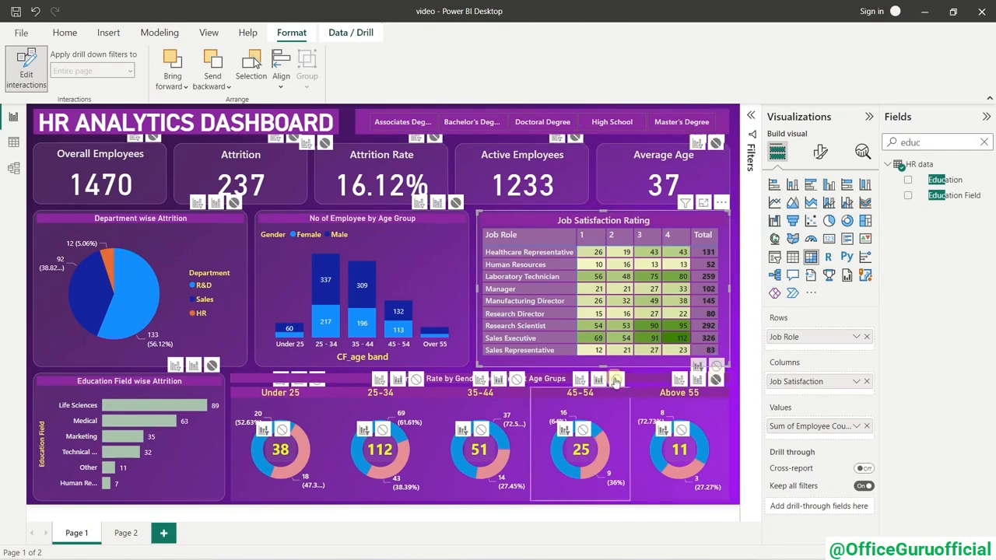
click(616, 379)
click(516, 379)
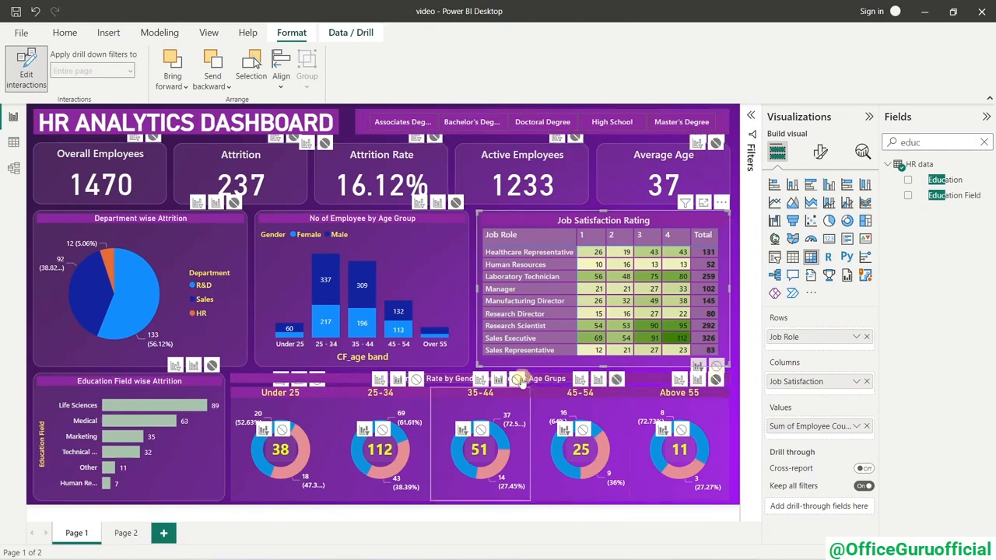
click(417, 379)
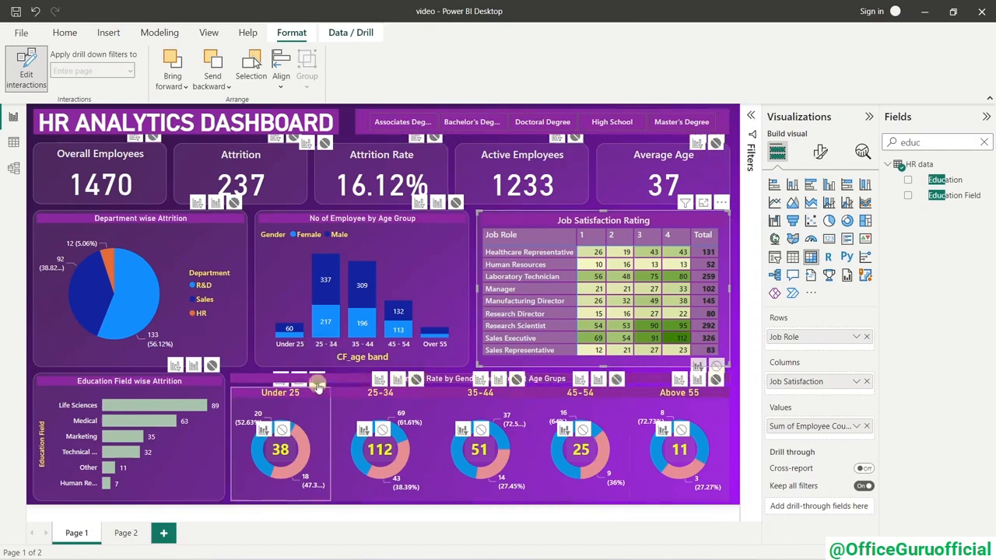
click(283, 430)
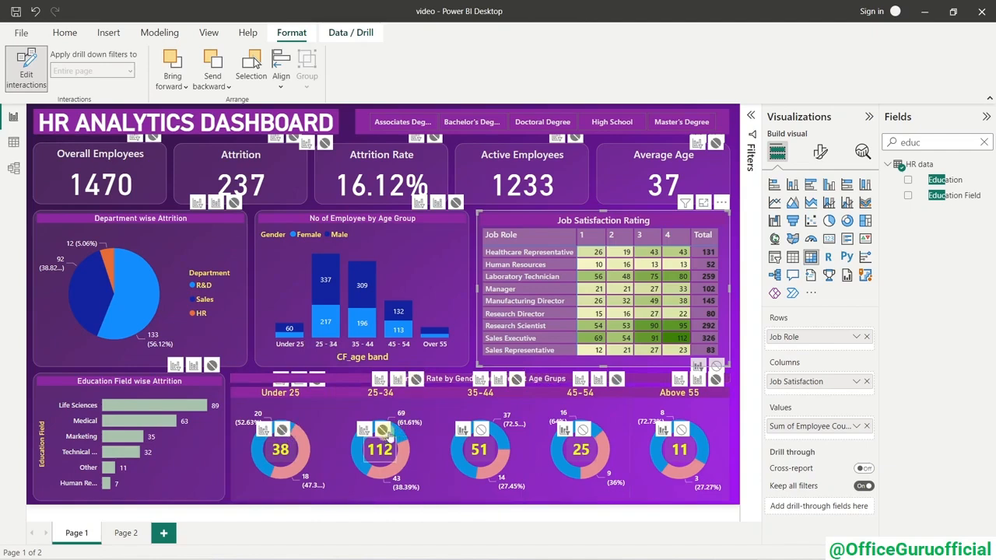
click(480, 430)
click(582, 430)
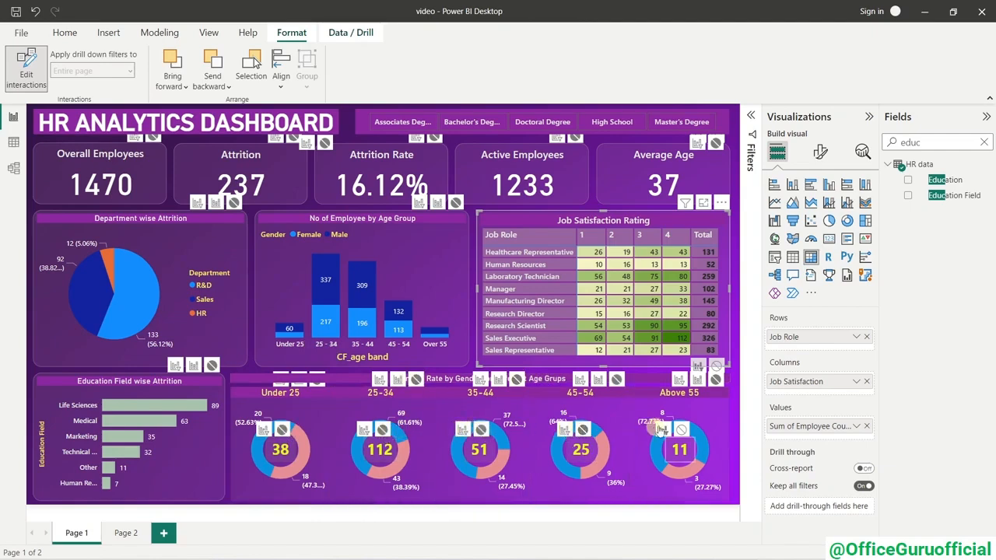
click(682, 429)
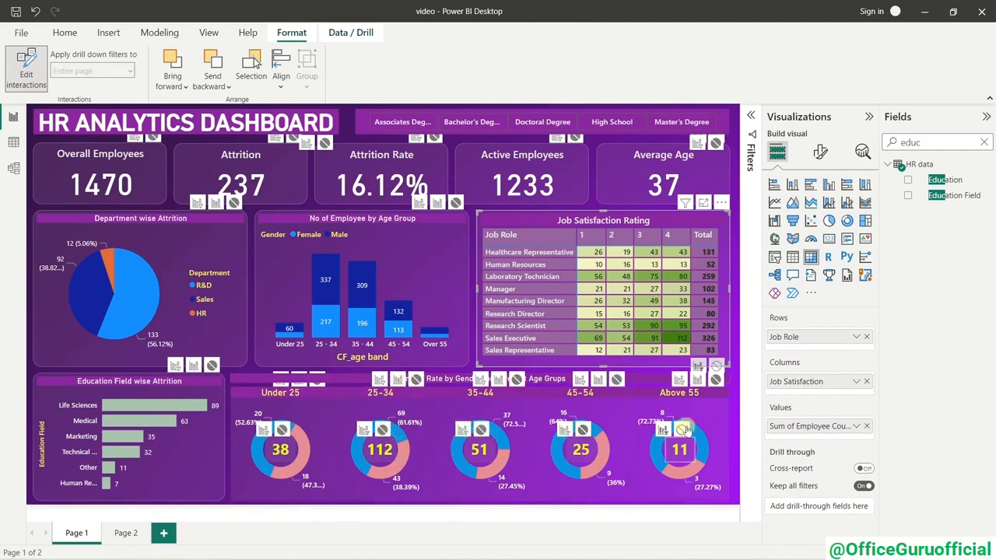
Leave interaction editing, test rating columns 1 and 2 of the Job Satisfaction Rating matrix, and deselect everything.
click(28, 70)
click(604, 239)
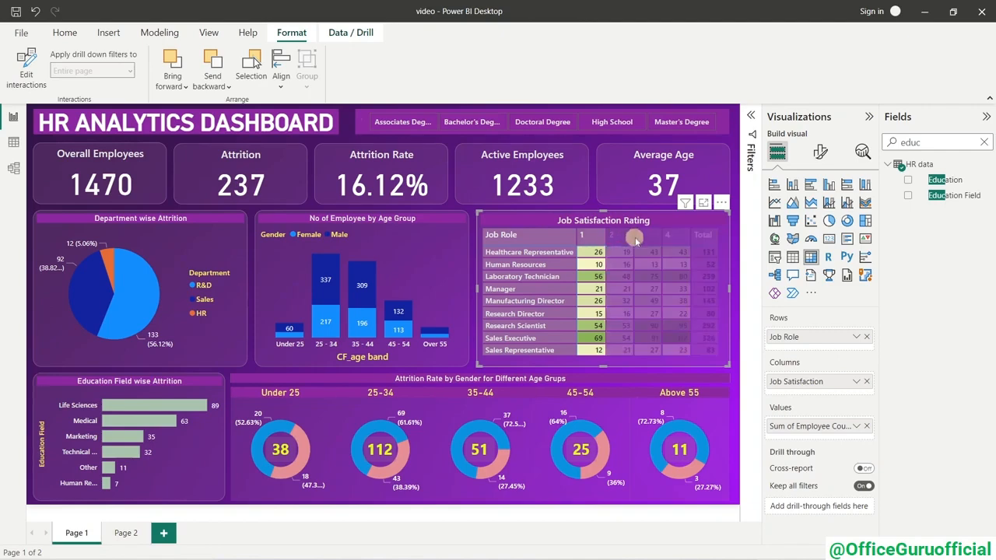
click(636, 238)
click(637, 238)
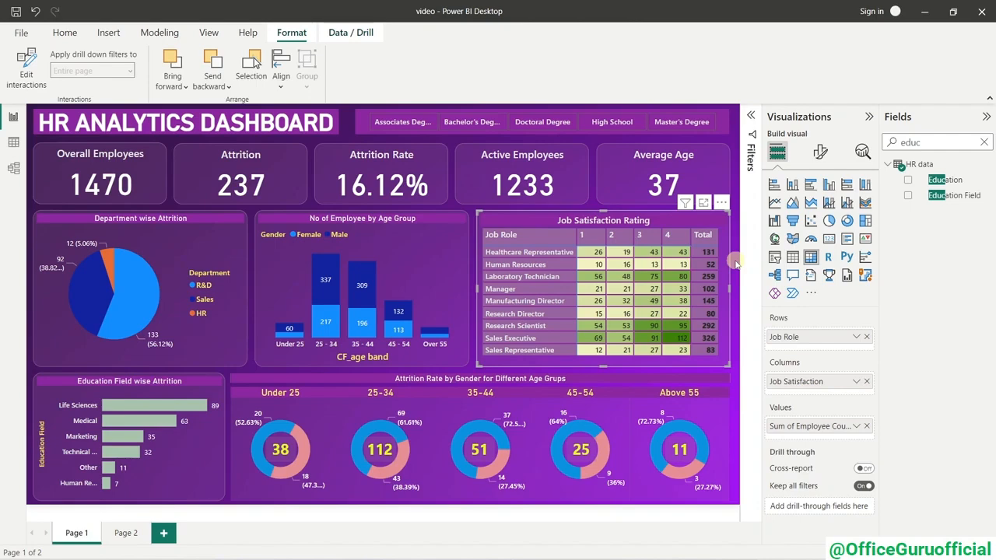
click(427, 261)
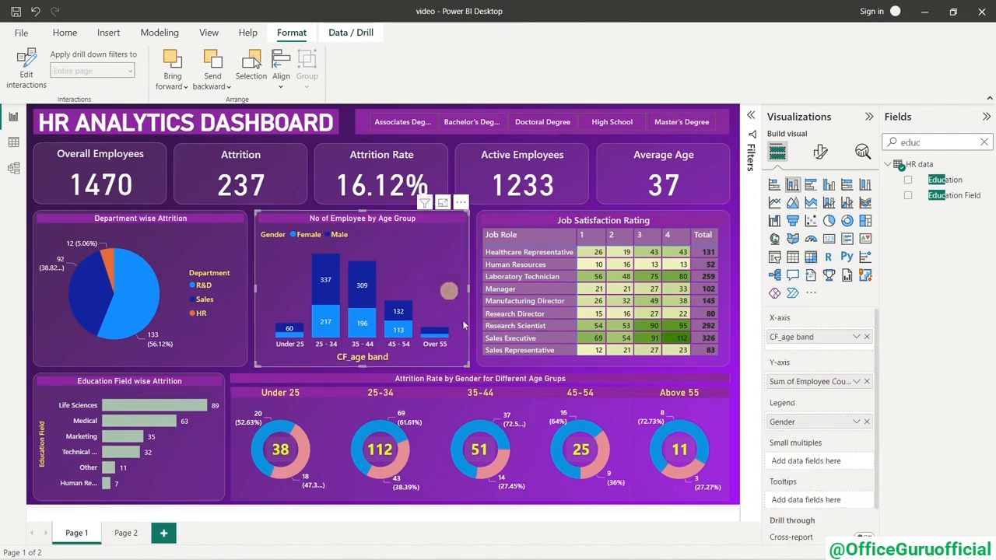
click(738, 268)
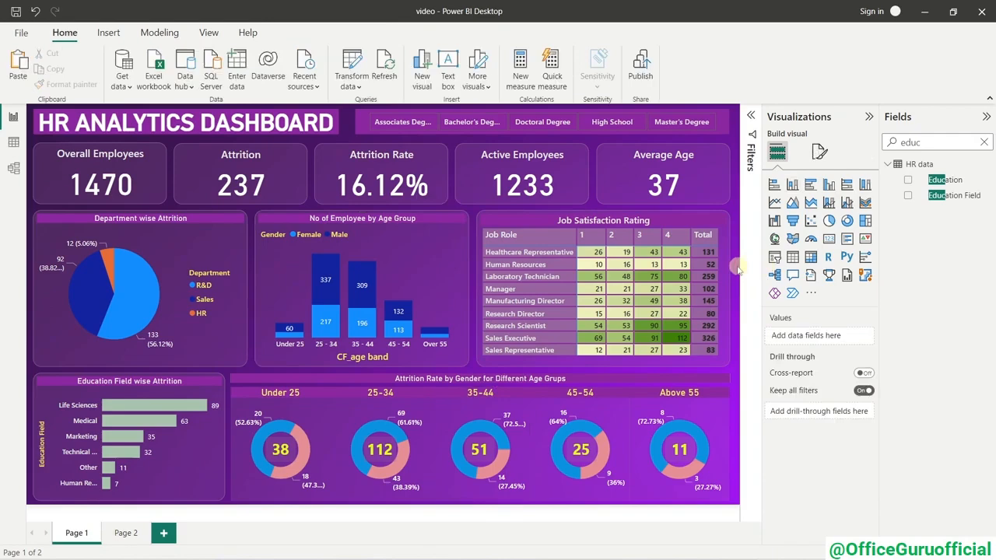